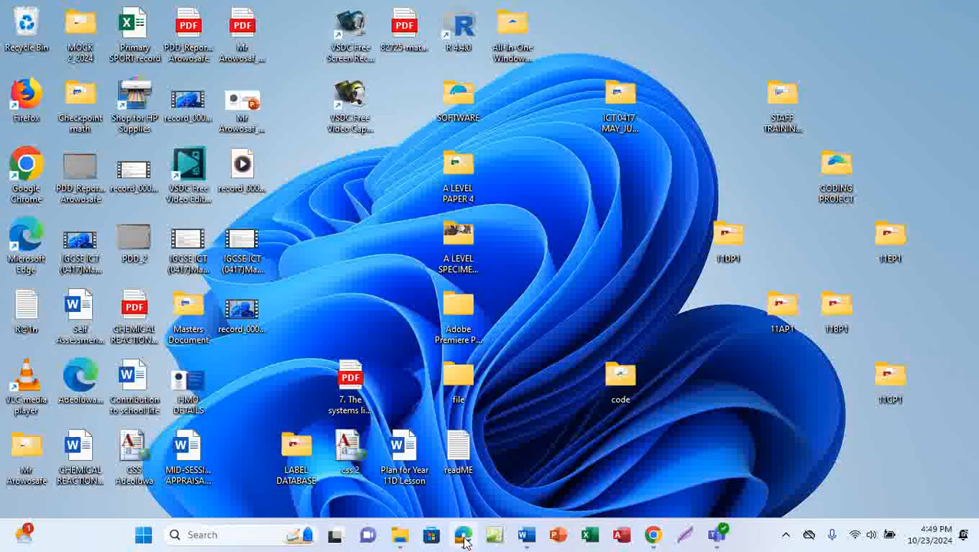
Step: Bring the exam paper PDF forward with the Draw tool on, and scroll to page 6, Task 3 – Database
mouse_move(463, 534)
left_click(507, 418)
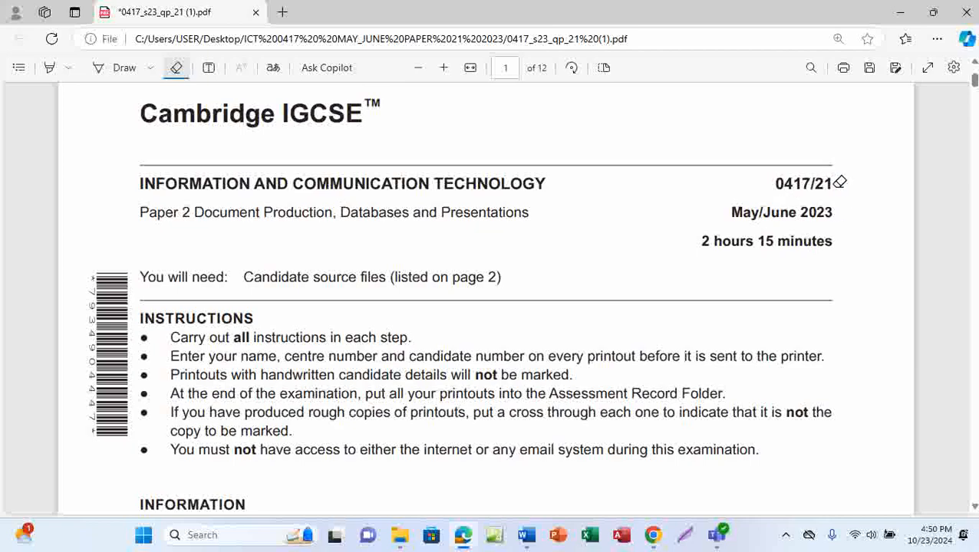
left_click(123, 69)
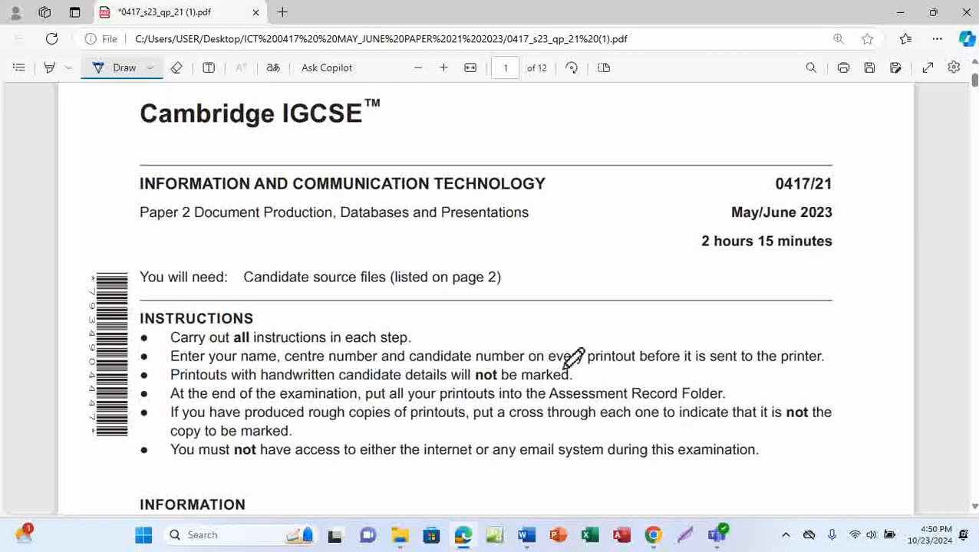
scroll(573, 358, "down", 15)
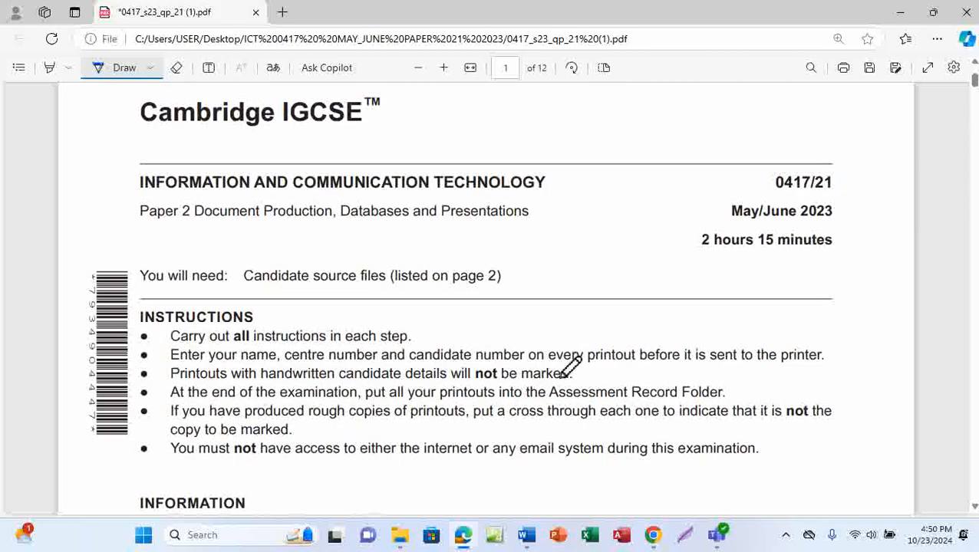
scroll(574, 366, "down", 15)
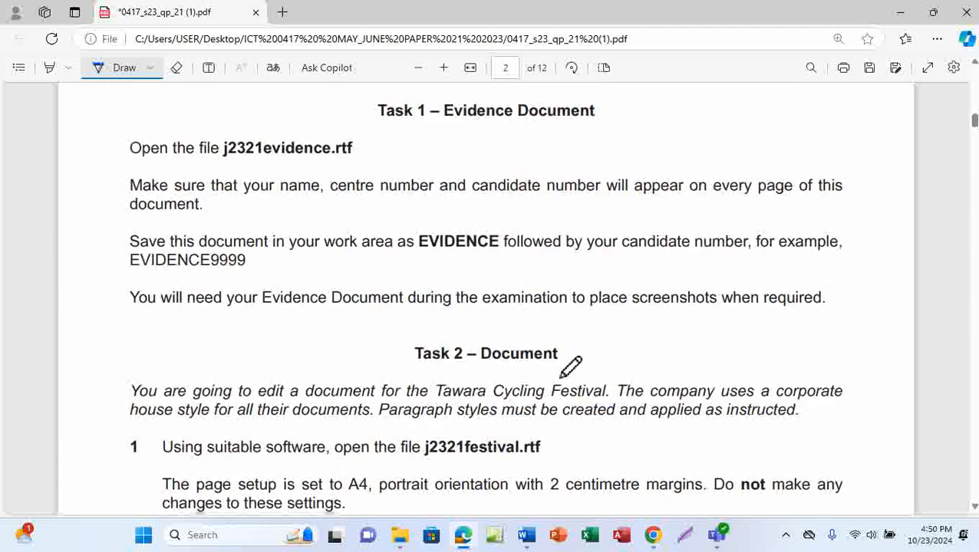
scroll(571, 365, "down", 15)
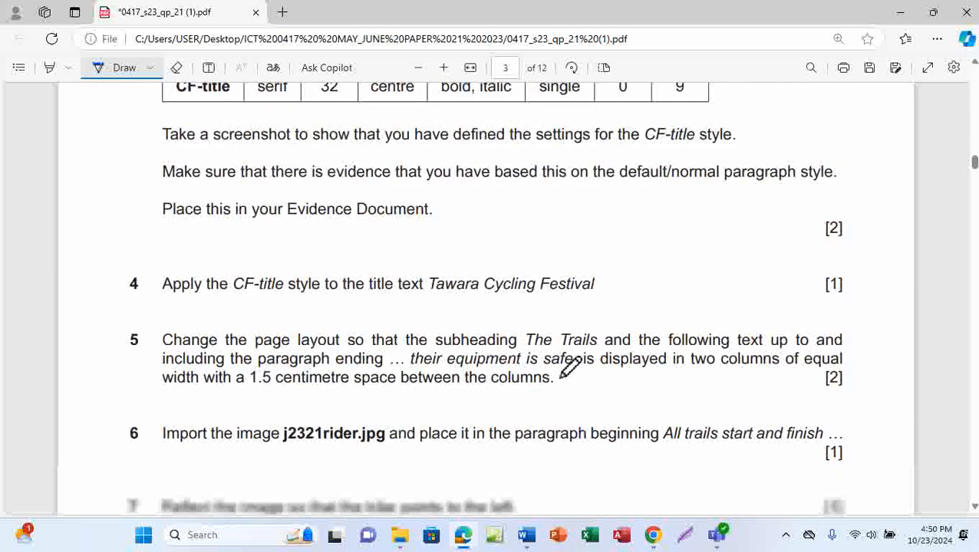
scroll(571, 367, "down", 15)
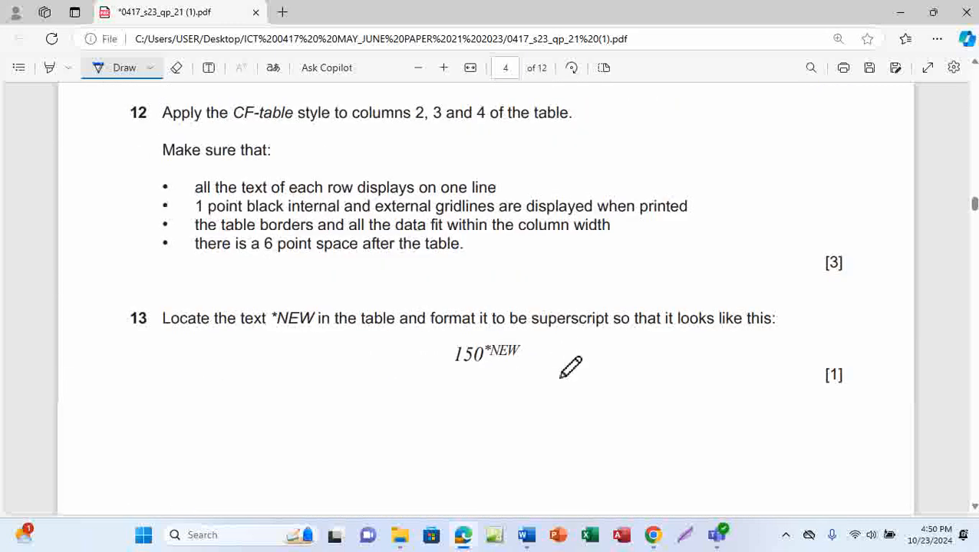
scroll(570, 367, "down", 10)
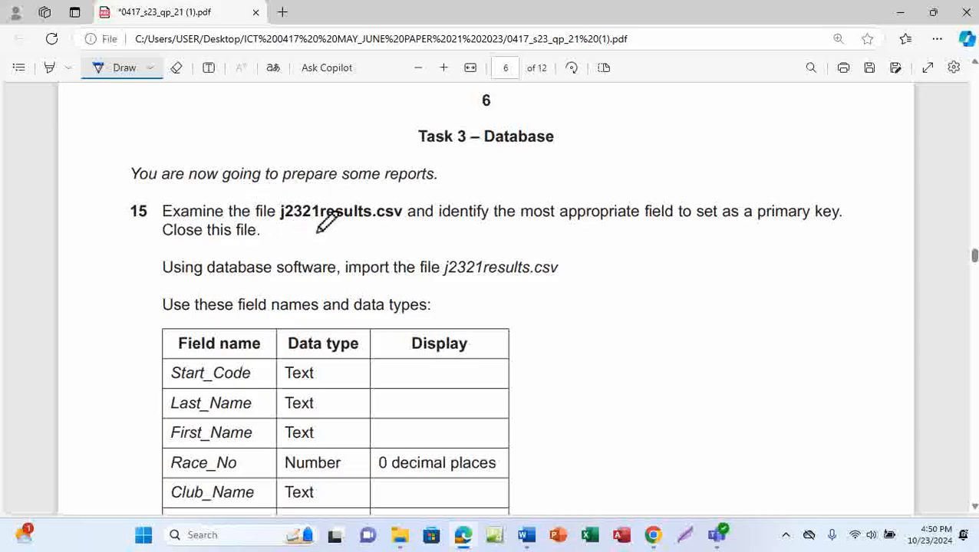
Step: Ink underlines beneath 'j2321results.csv', 'most appropriate field', 'primary key' and 'Close this file' in question 15
left_click_drag(297, 231, 383, 231)
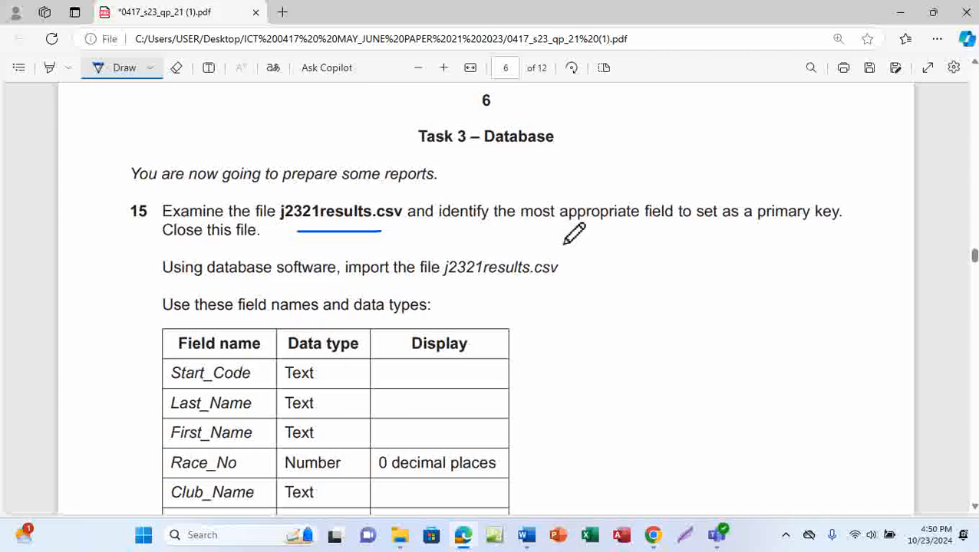
left_click_drag(542, 232, 657, 230)
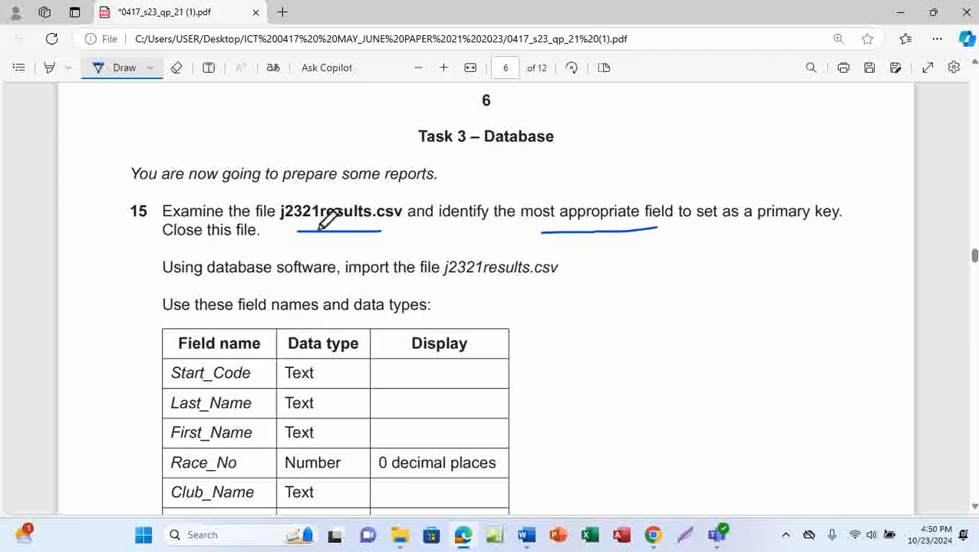
left_click_drag(313, 226, 371, 226)
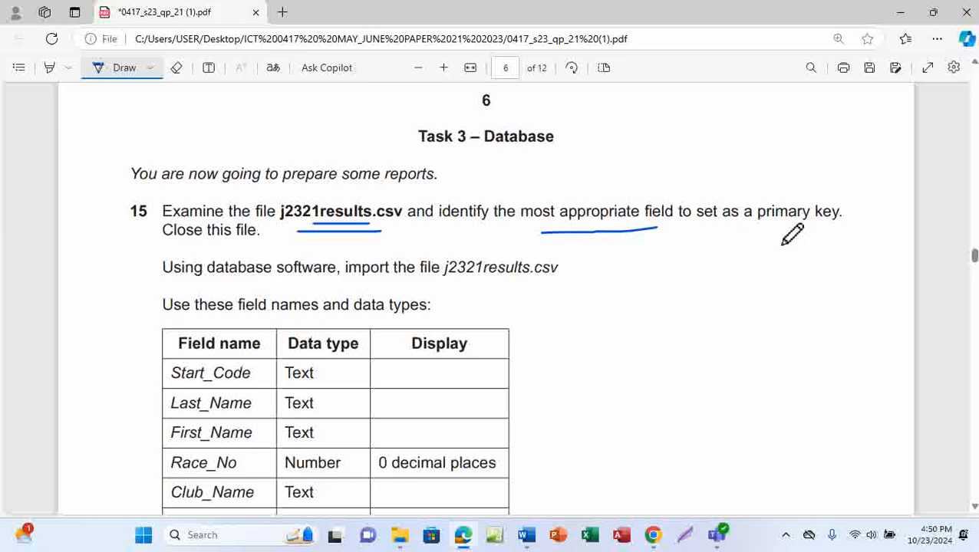
left_click_drag(759, 228, 852, 227)
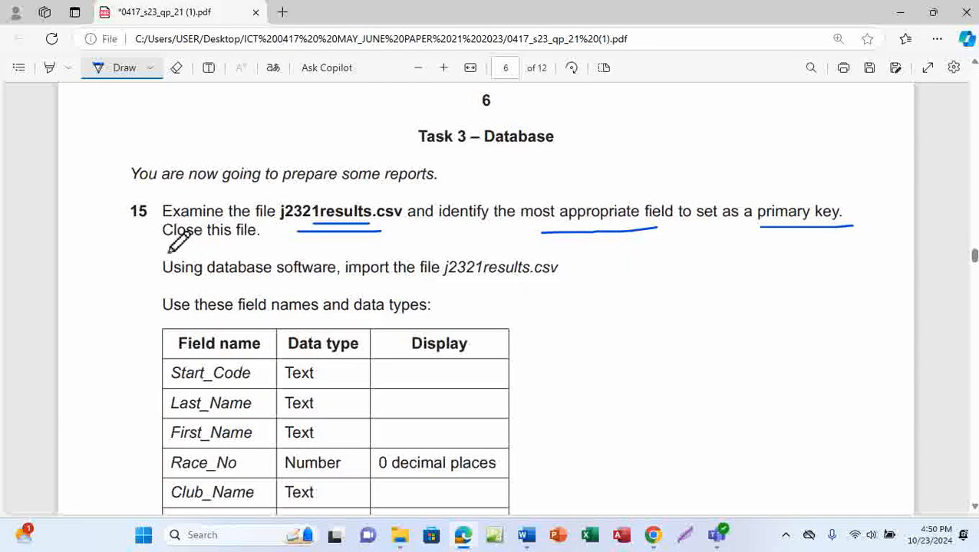
left_click_drag(157, 246, 234, 250)
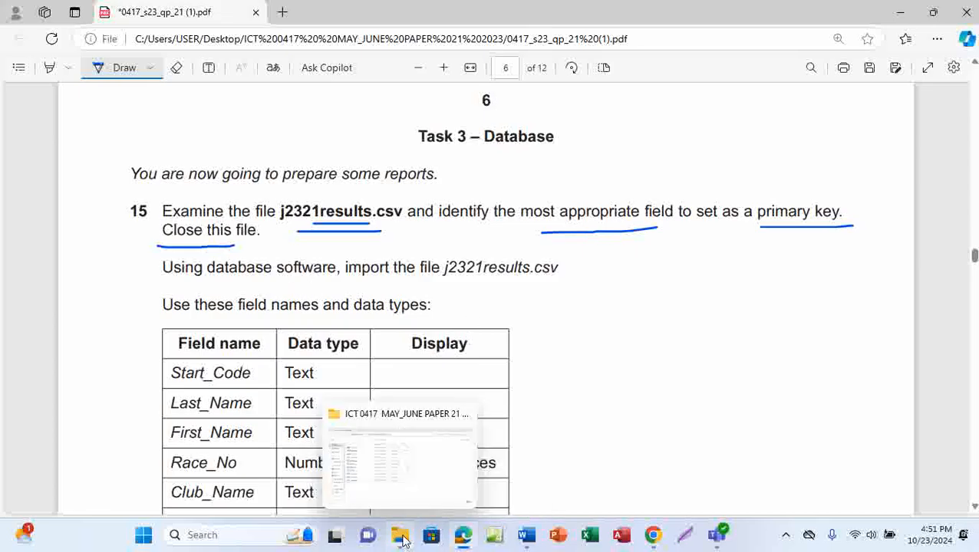
mouse_move(465, 540)
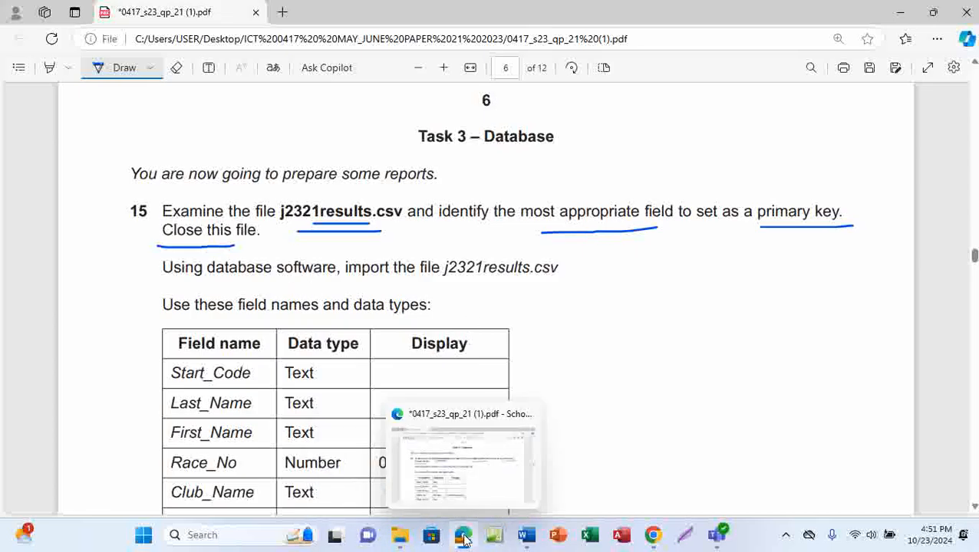
Step: Switch to File Explorer and open j2321results from the exam folder in Excel
mouse_move(400, 537)
left_click(411, 465)
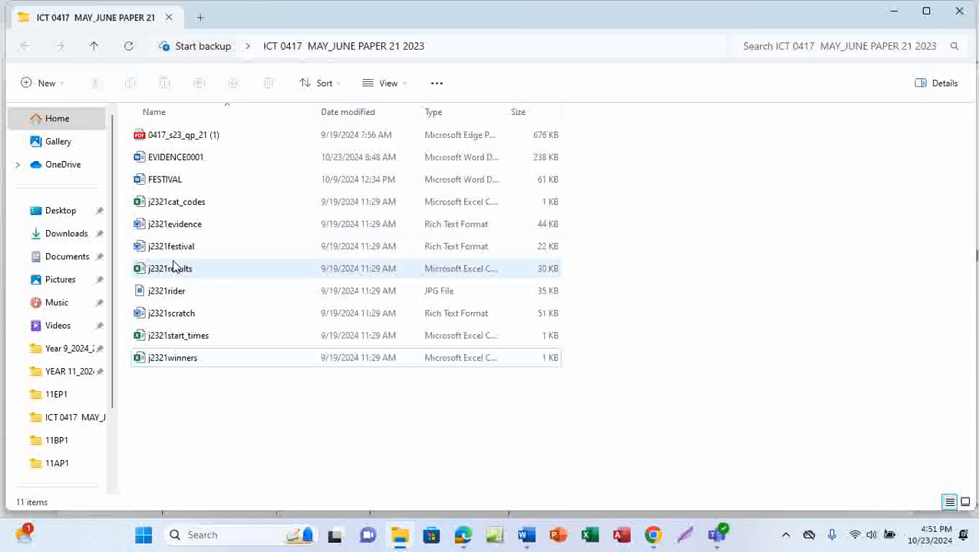
left_click(195, 277)
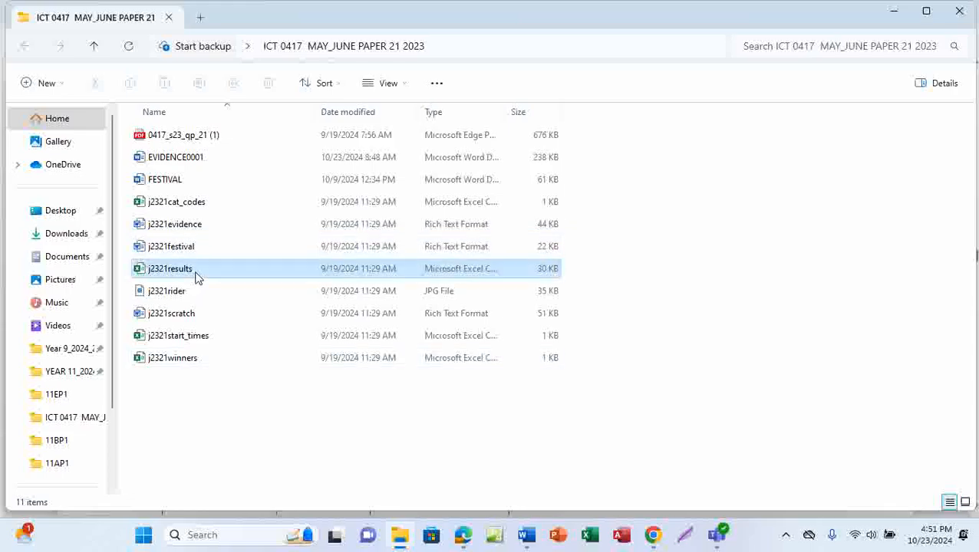
double_click(195, 277)
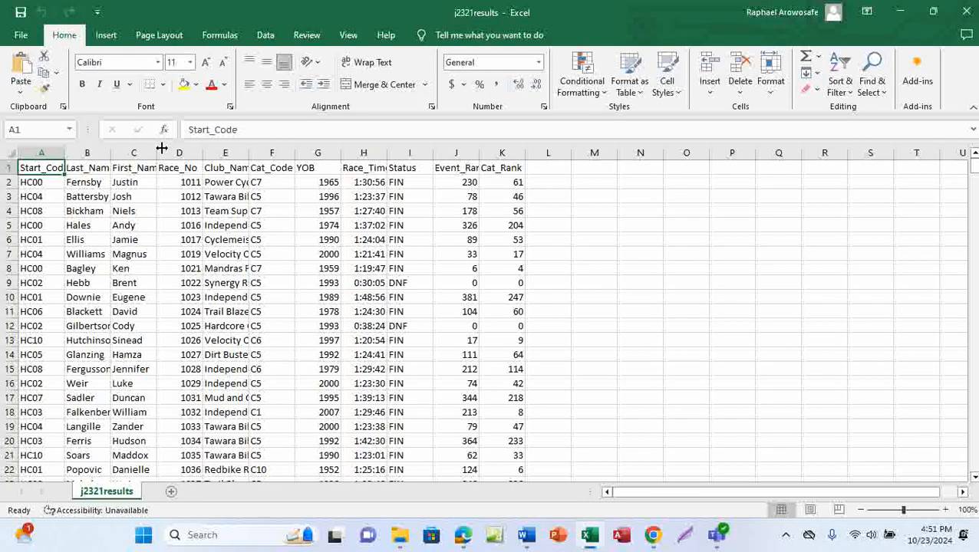
Step: AutoFit columns A, B, C, E, H, I and J, widen Race_No column D and narrow YOB column G
double_click(157, 153)
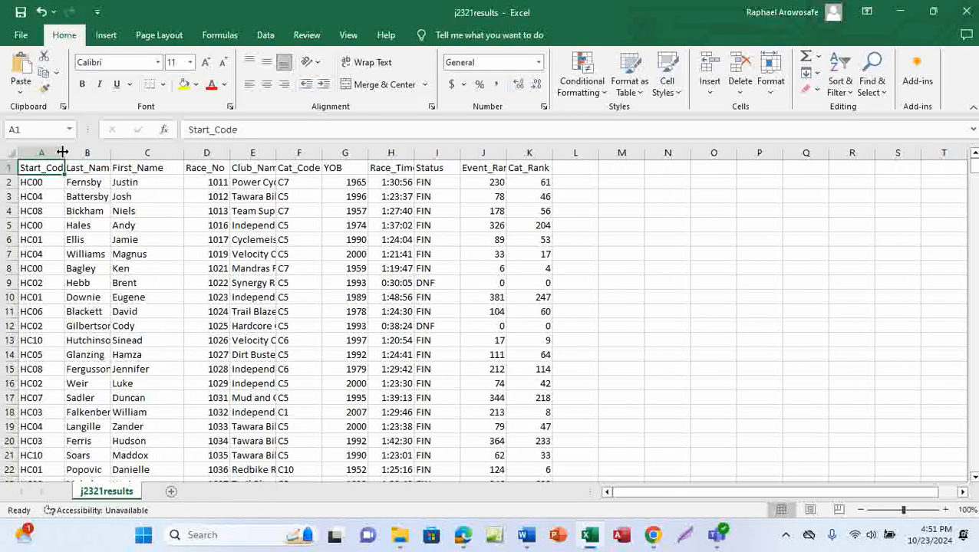
double_click(63, 153)
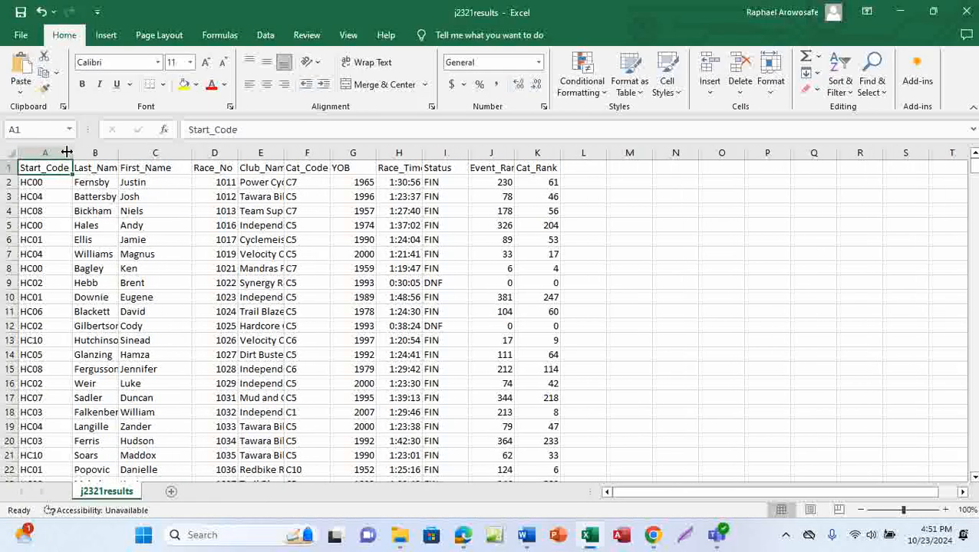
double_click(119, 153)
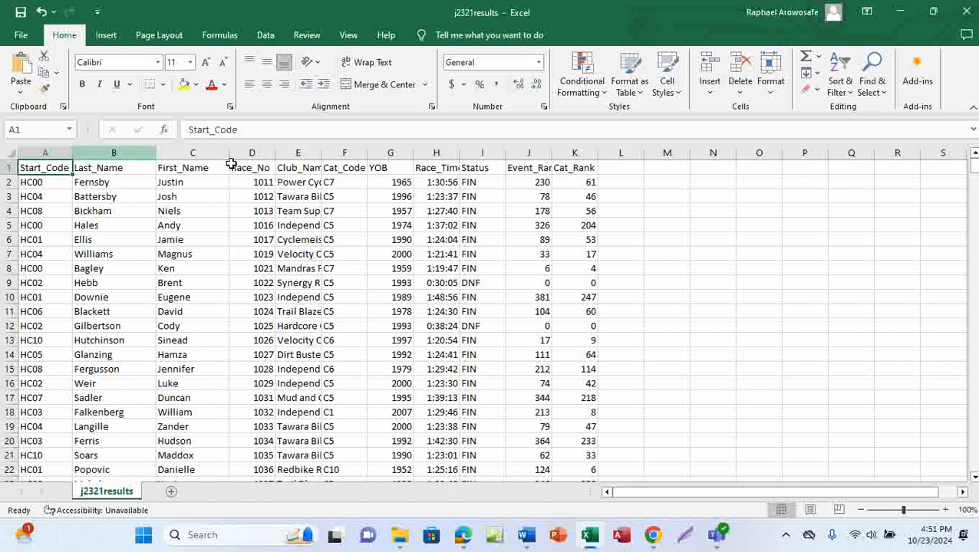
double_click(322, 152)
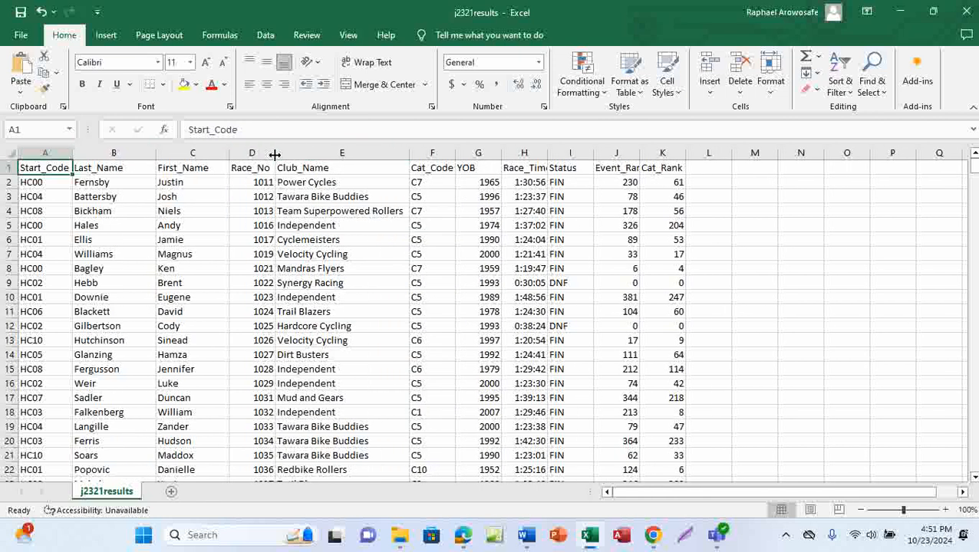
left_click_drag(275, 155, 307, 155)
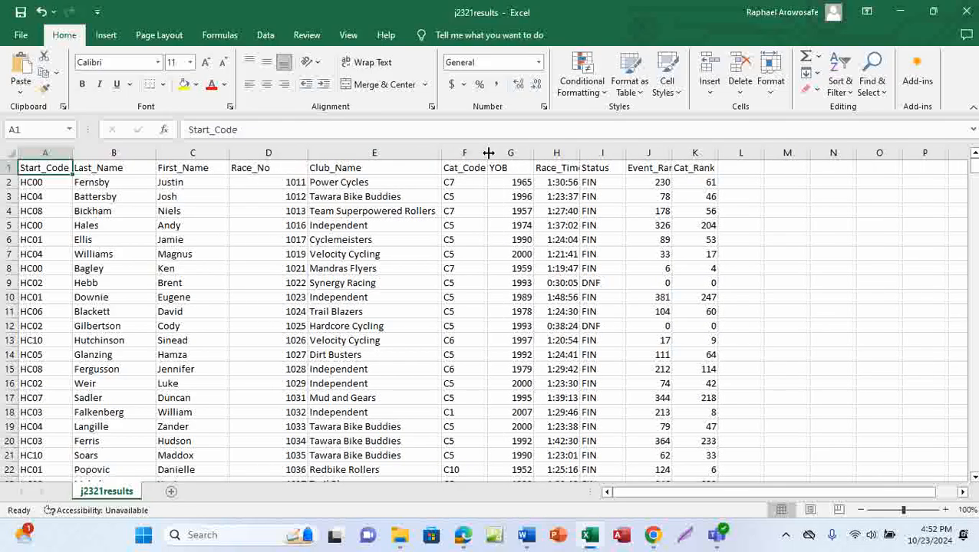
left_click_drag(534, 153, 515, 153)
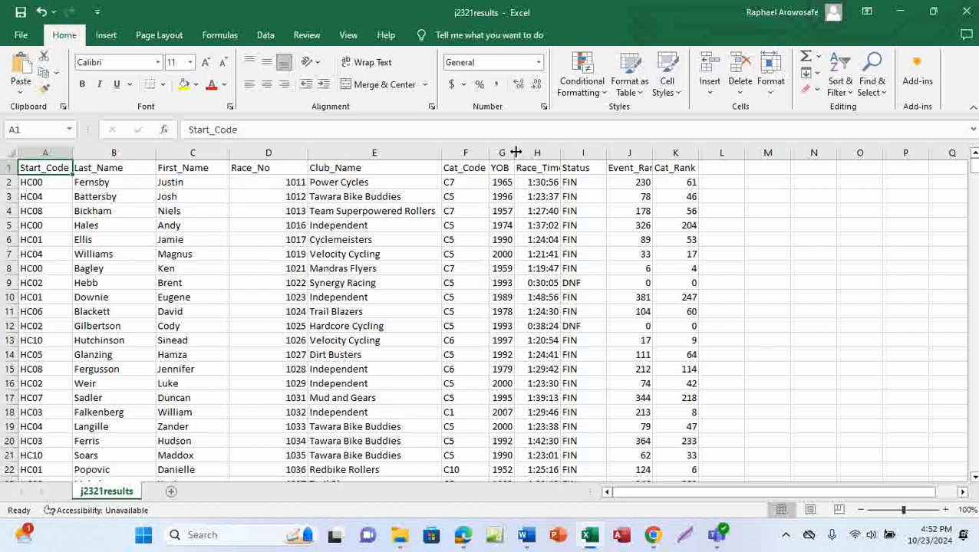
double_click(560, 152)
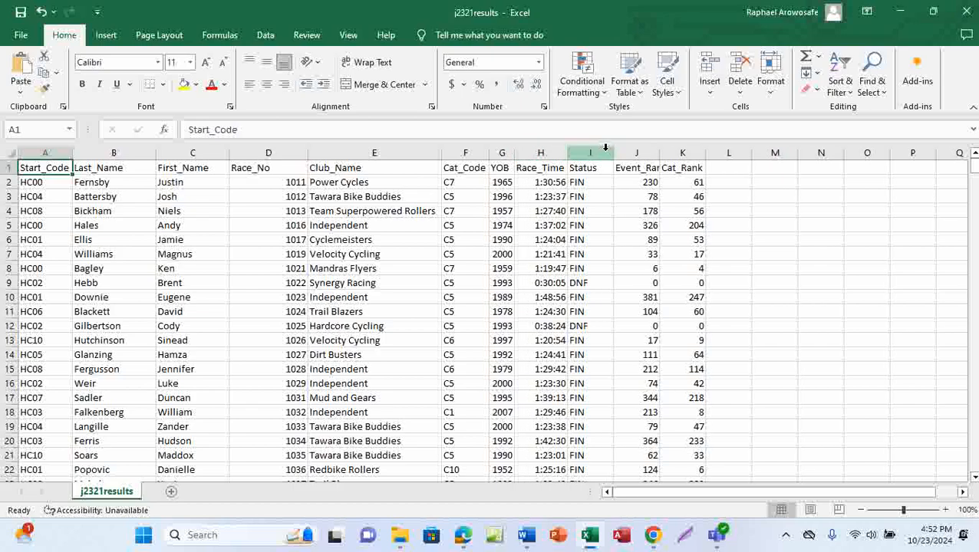
double_click(614, 152)
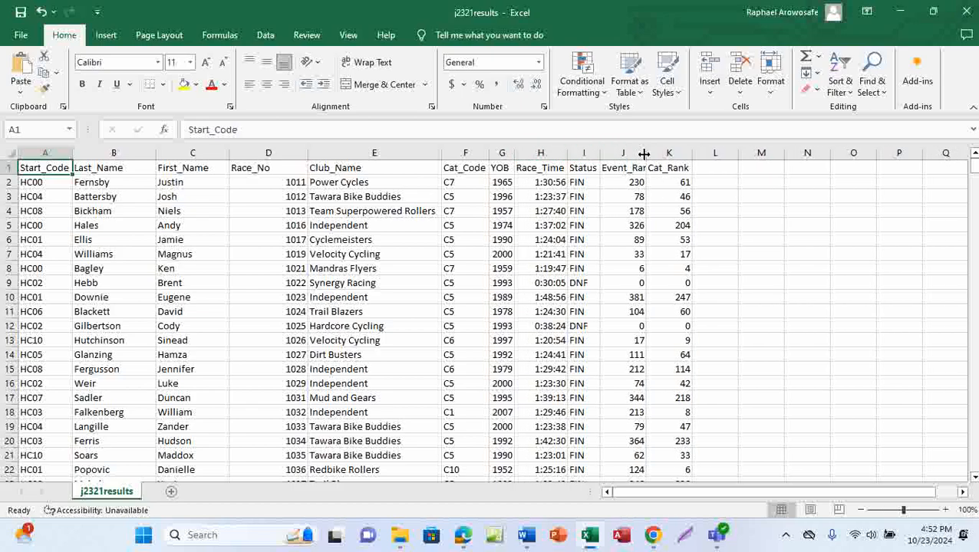
double_click(644, 153)
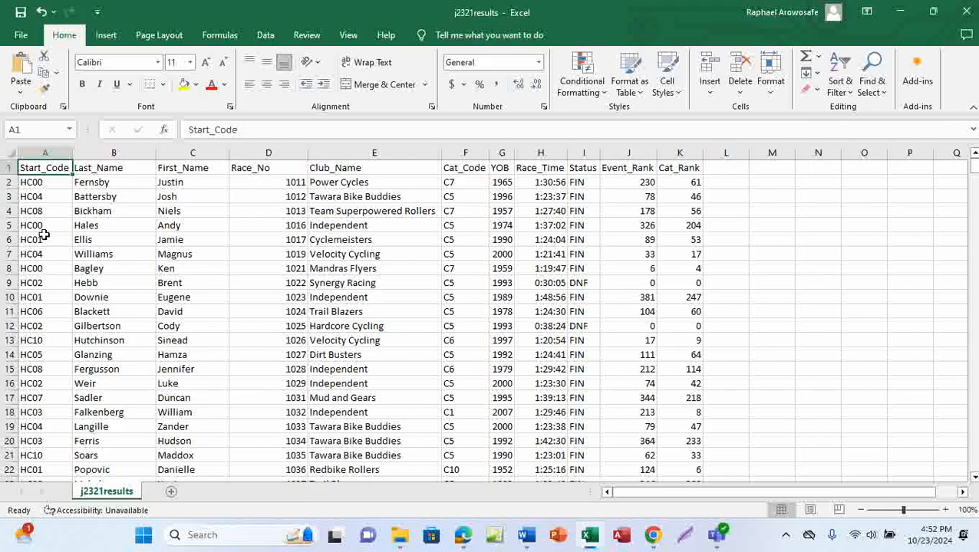
Step: Inspect the data, noting start code HC08 repeating in A4 and A15, and scroll through the Race_No column
scroll(51, 295, "down", 2)
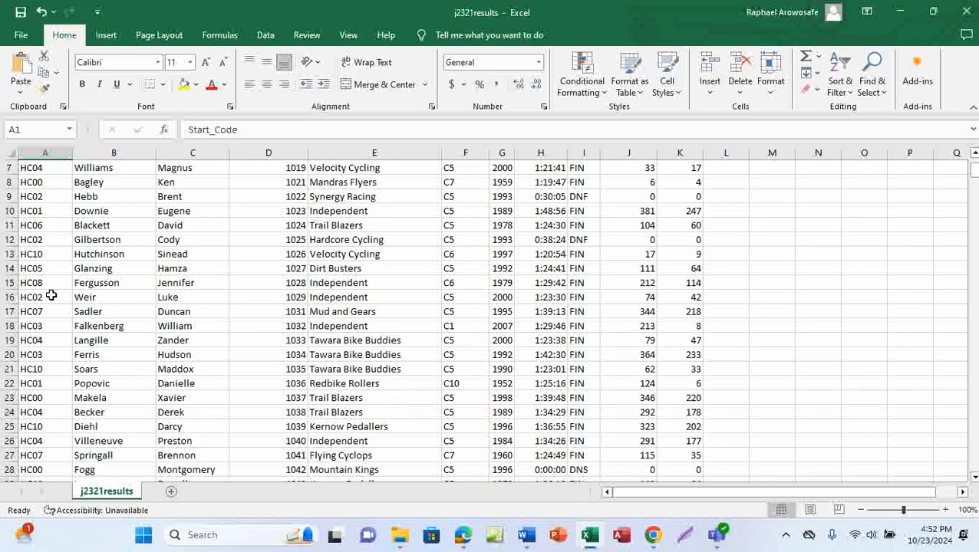
scroll(50, 295, "up", 2)
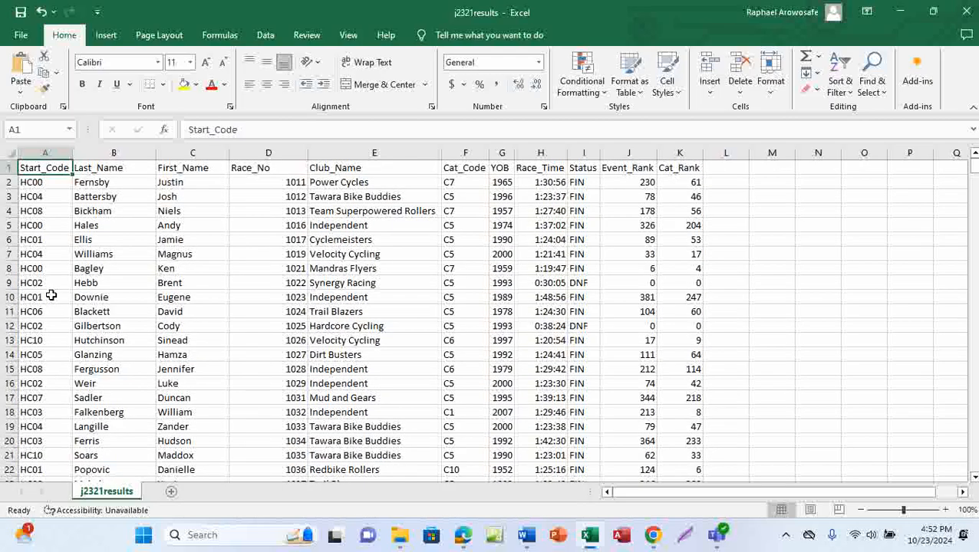
left_click(45, 213)
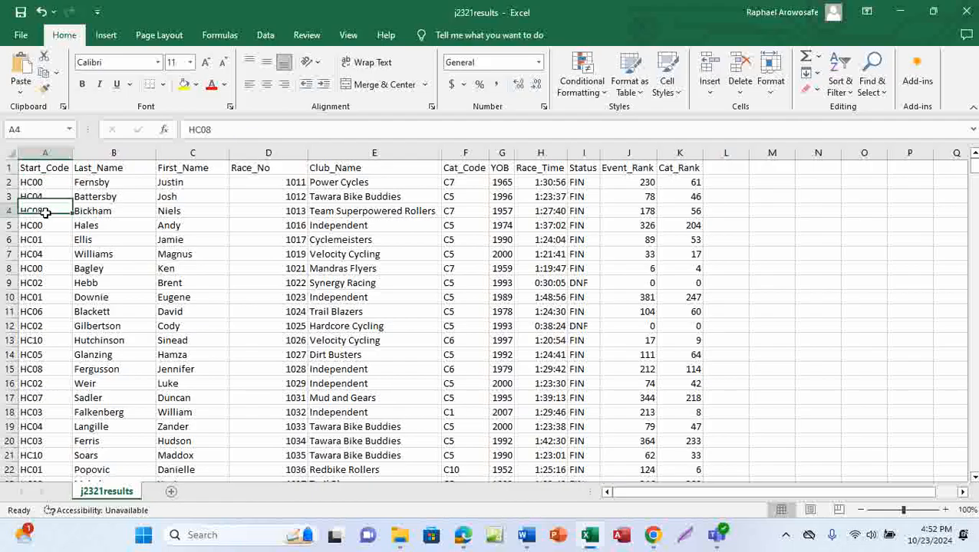
left_click(44, 370)
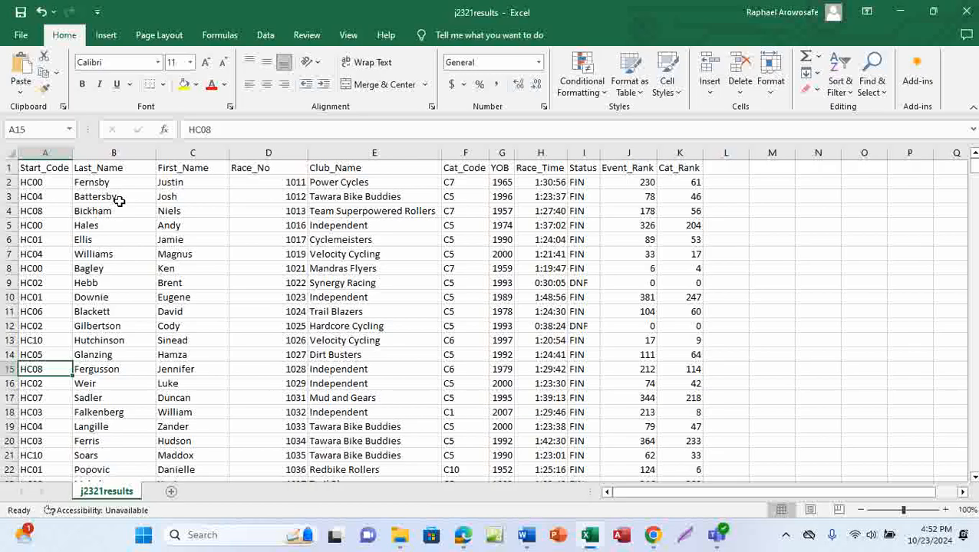
left_click(201, 167)
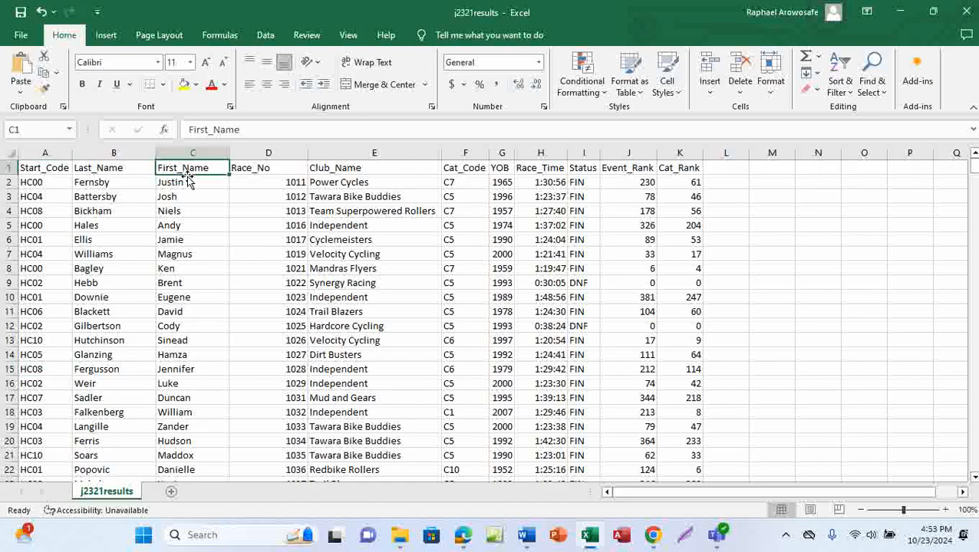
left_click(272, 170)
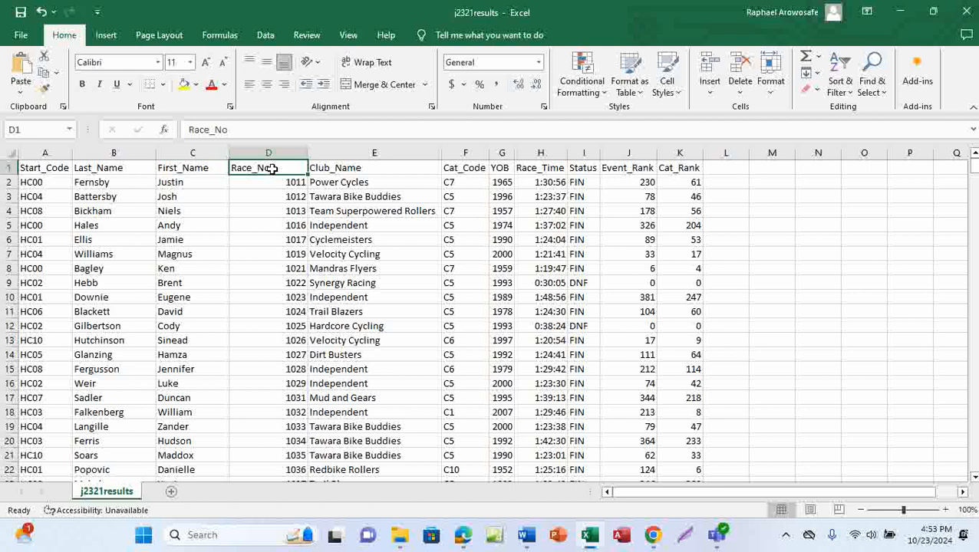
scroll(276, 318, "down", 15)
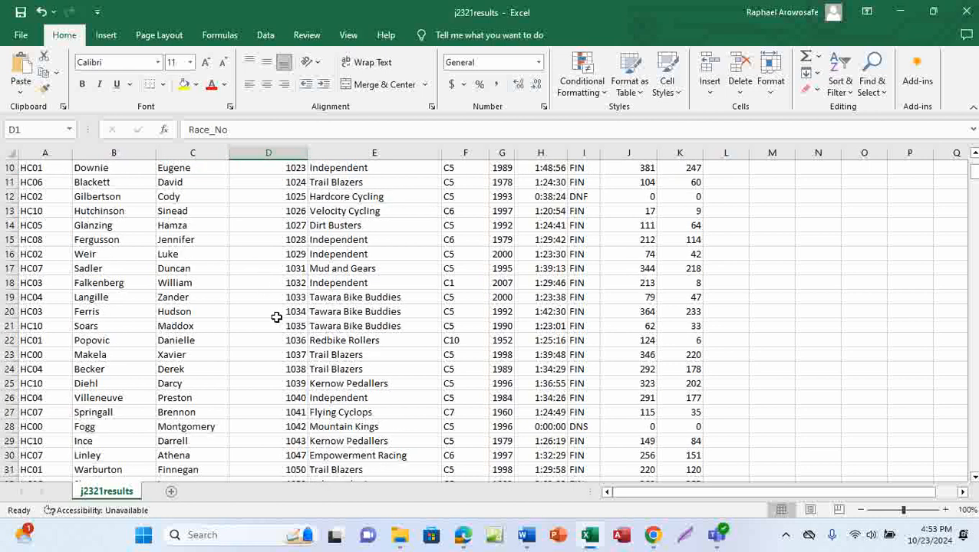
scroll(276, 318, "down", 13)
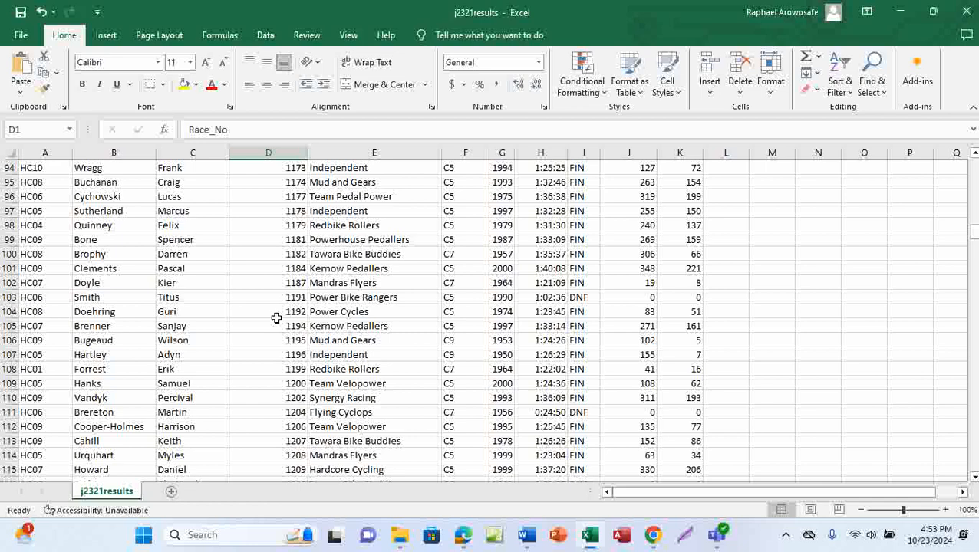
scroll(276, 317, "up", 20)
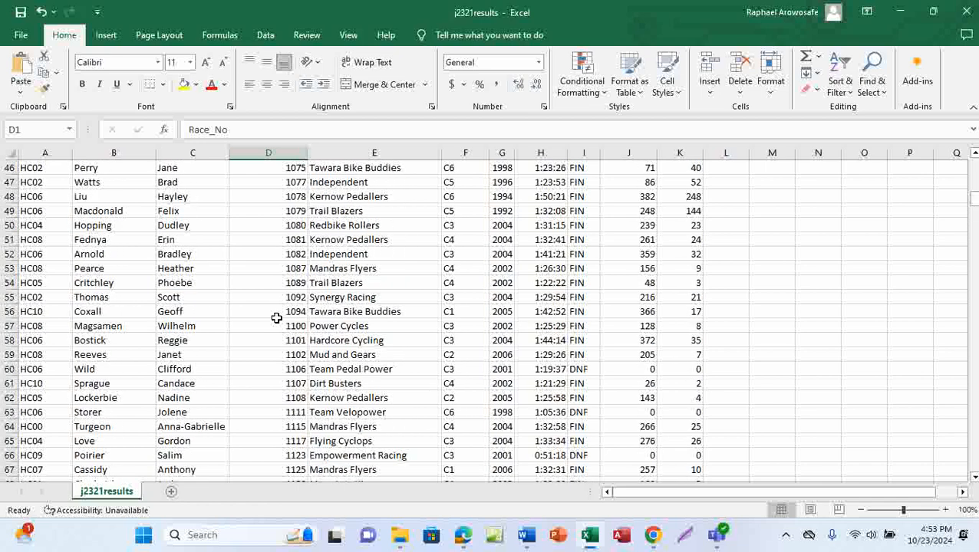
scroll(277, 317, "up", 7)
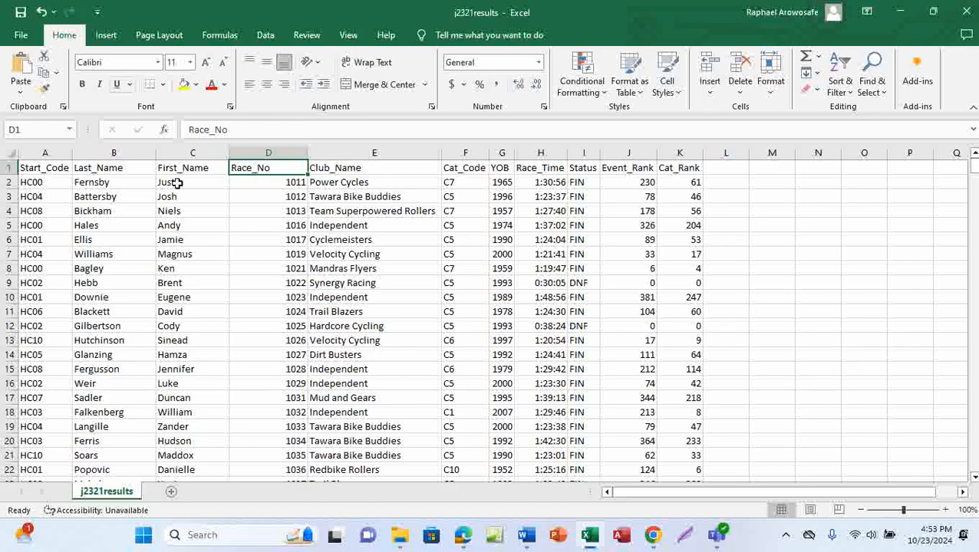
Step: Close Excel without saving the j2321results file
left_click(965, 11)
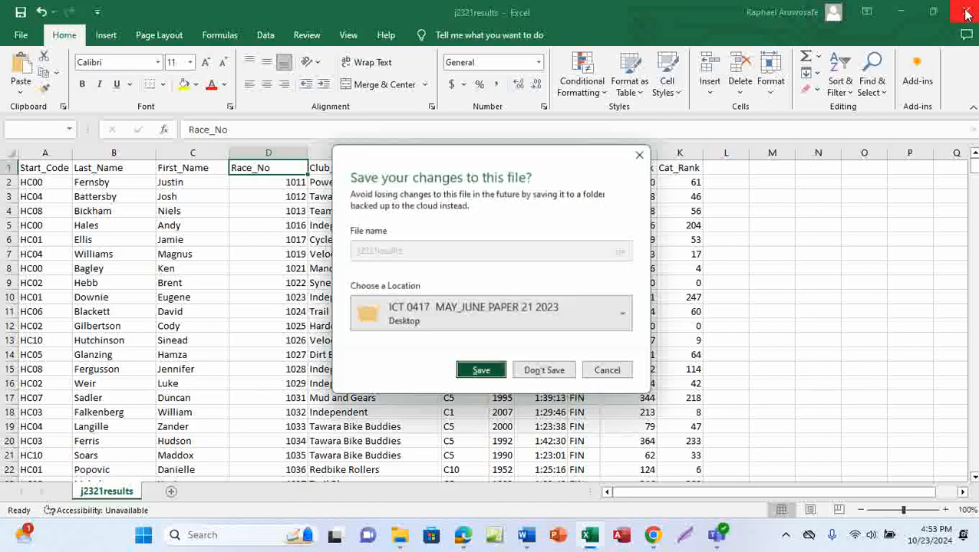
left_click(545, 372)
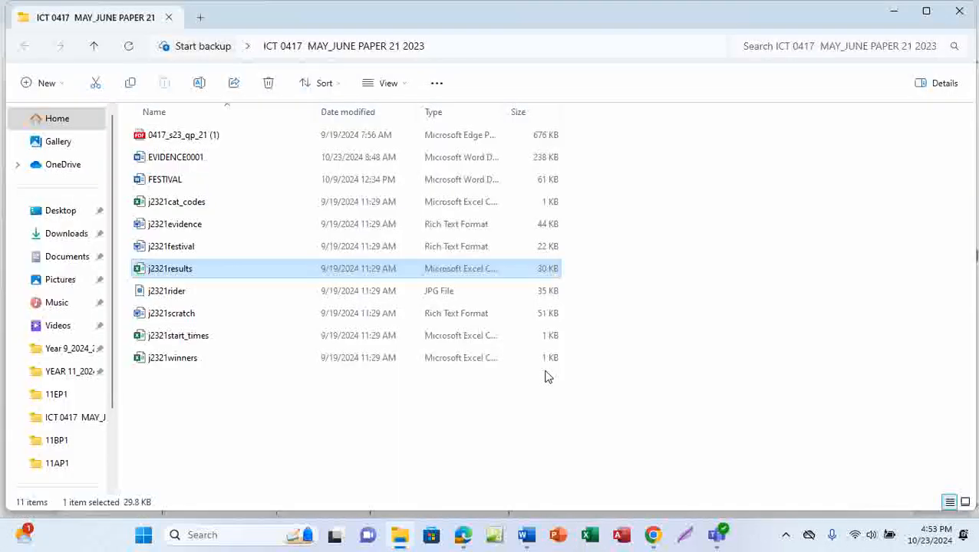
left_click(359, 416)
Step: Tick question 15 and underline 'j2321results.csv' and 'database software' in the PDF, then return to File Explorer
mouse_move(463, 539)
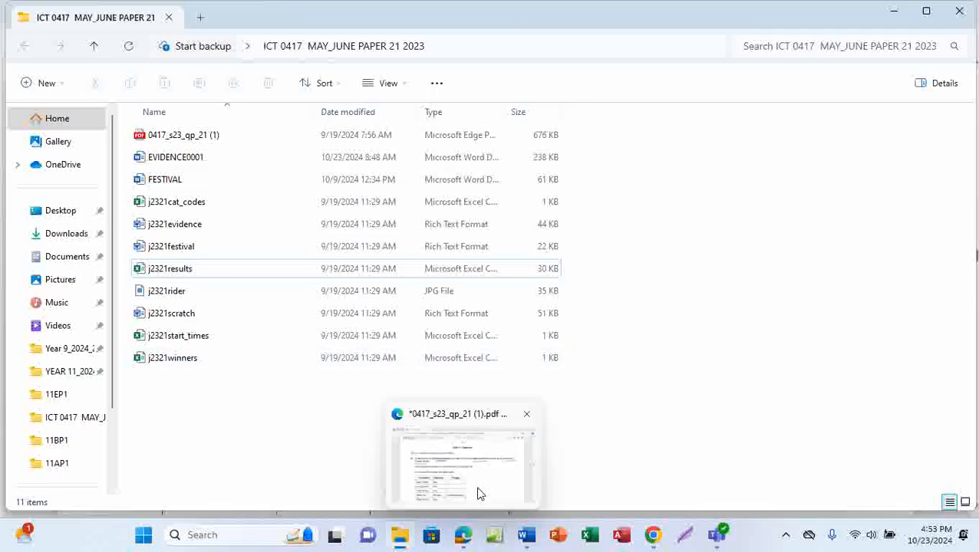
left_click(479, 494)
left_click_drag(430, 230, 559, 184)
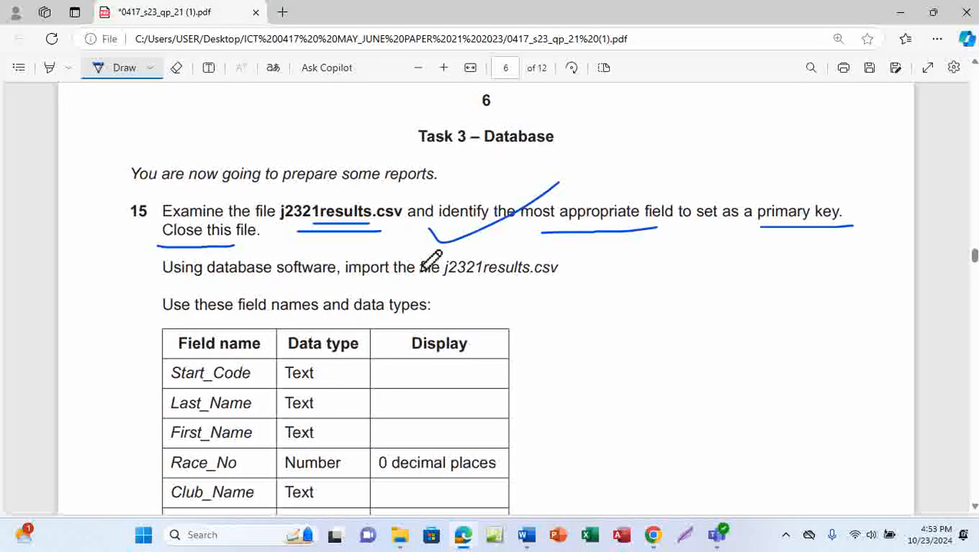
scroll(393, 290, "down", 2)
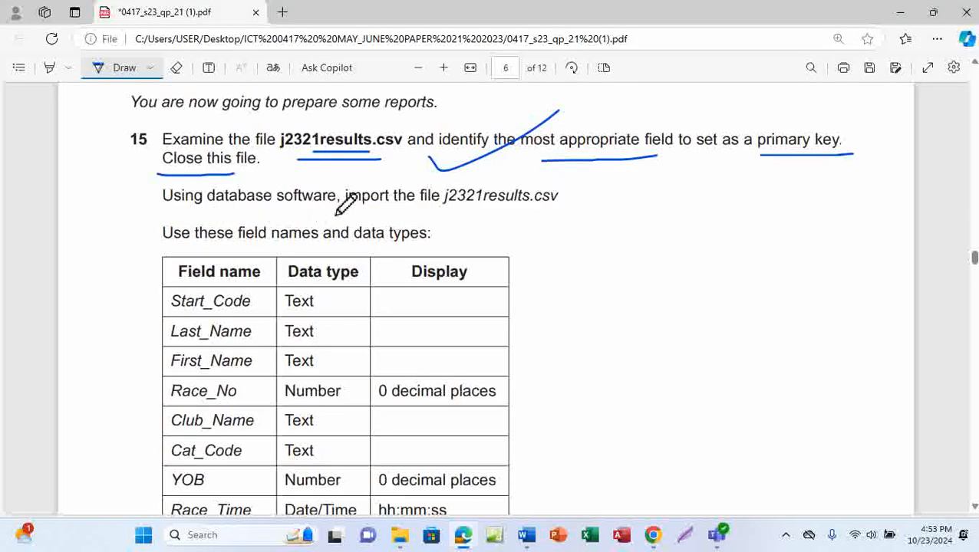
left_click_drag(456, 211, 584, 211)
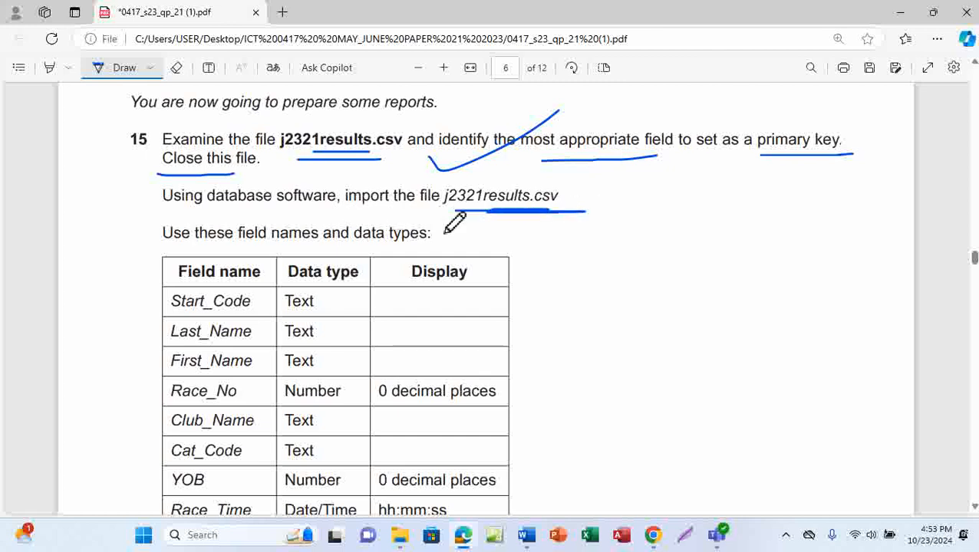
left_click_drag(208, 213, 321, 214)
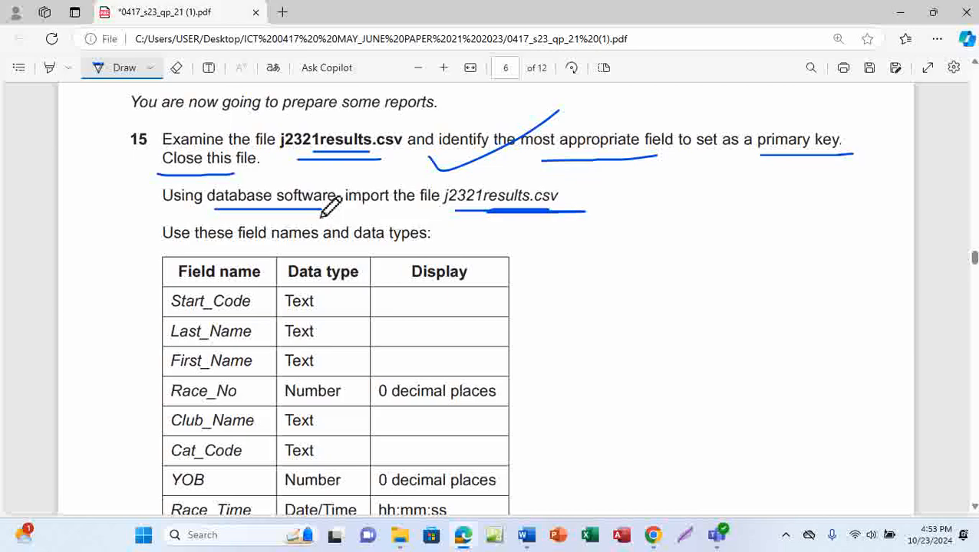
mouse_move(402, 541)
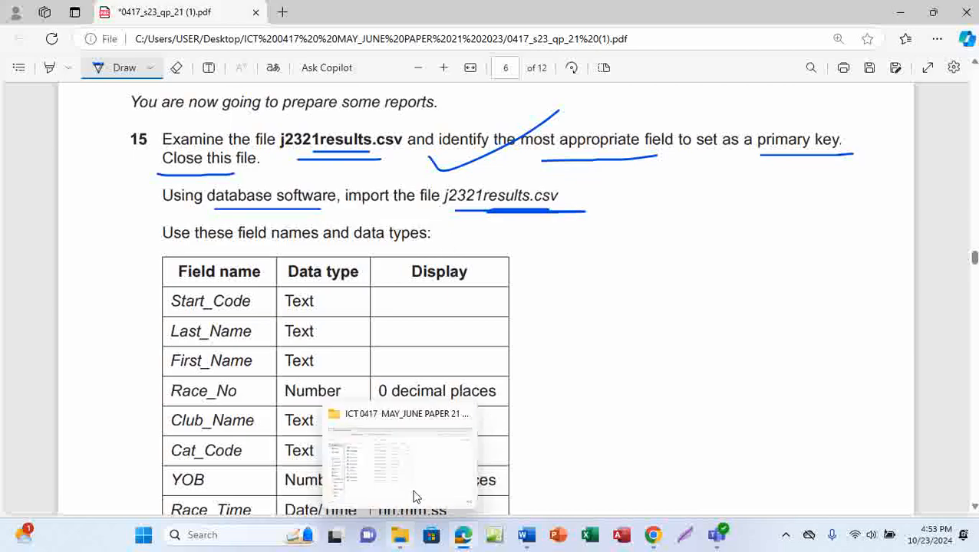
left_click(415, 495)
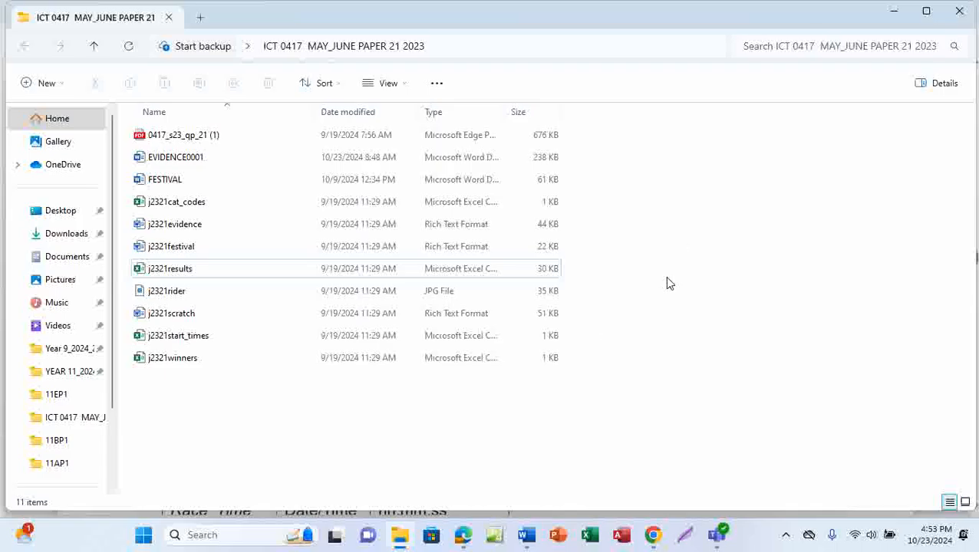
Step: Create a new Microsoft Access Database file in the ICT 0417 MAY_JUNE PAPER 21 2023 folder
right_click(656, 250)
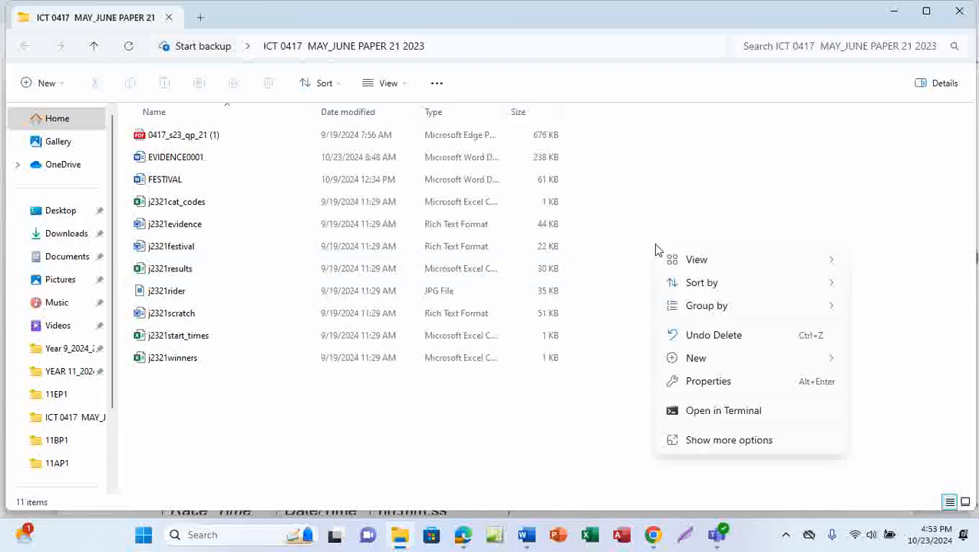
mouse_move(705, 366)
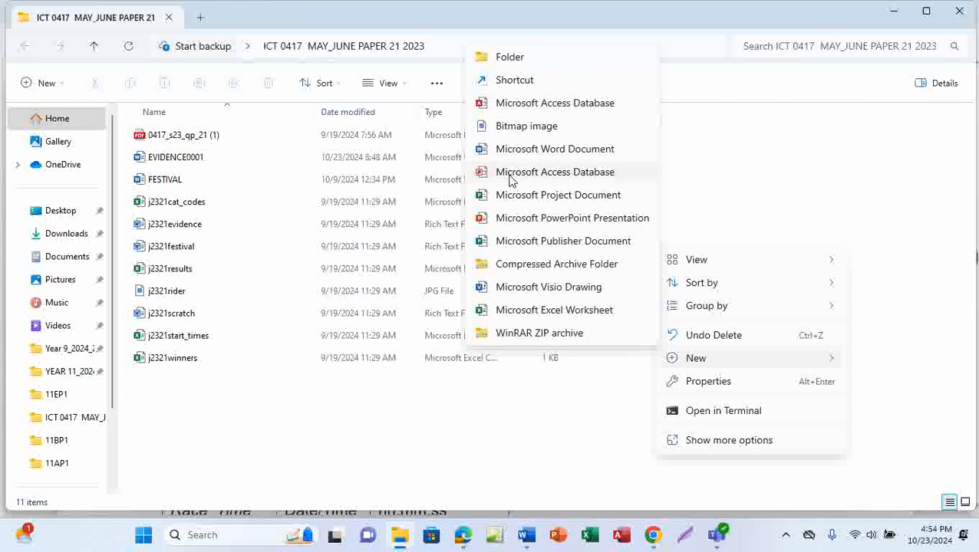
left_click(513, 108)
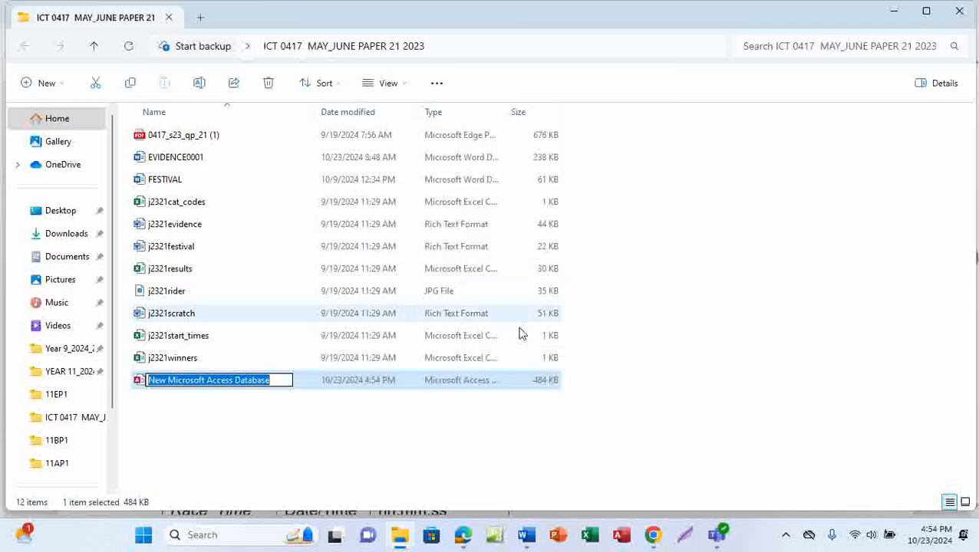
Step: Open the new database with its content enabled, and re-underline j2321results in the exam PDF
double_click(332, 381)
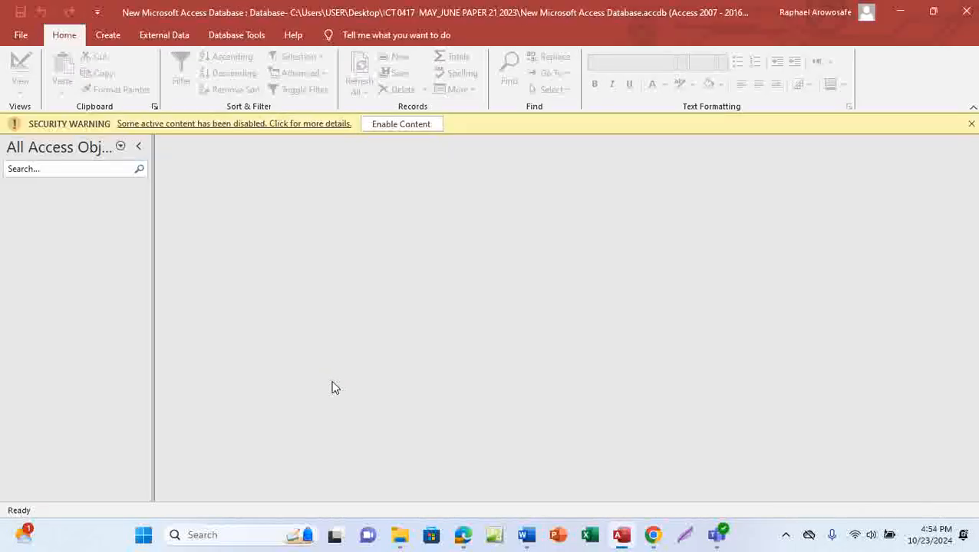
left_click(408, 126)
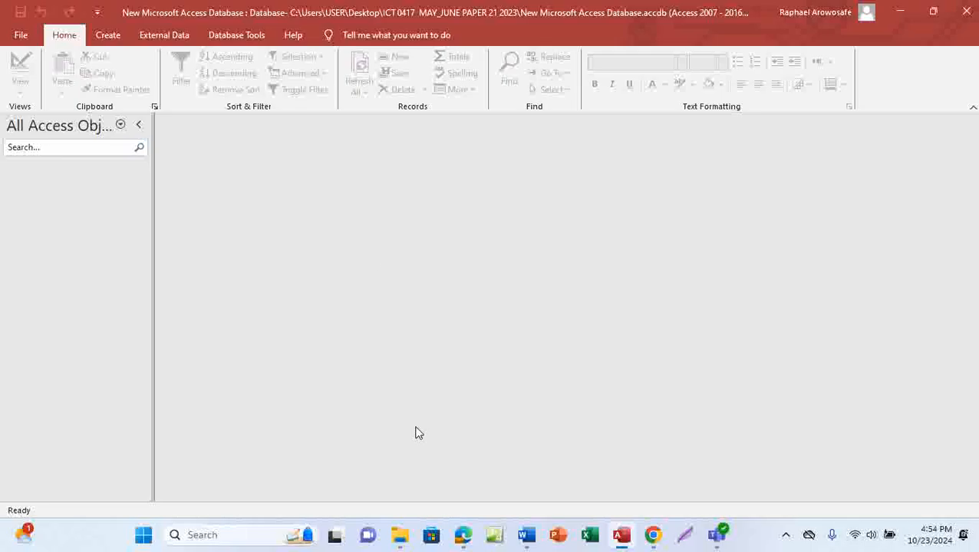
mouse_move(463, 534)
left_click(464, 482)
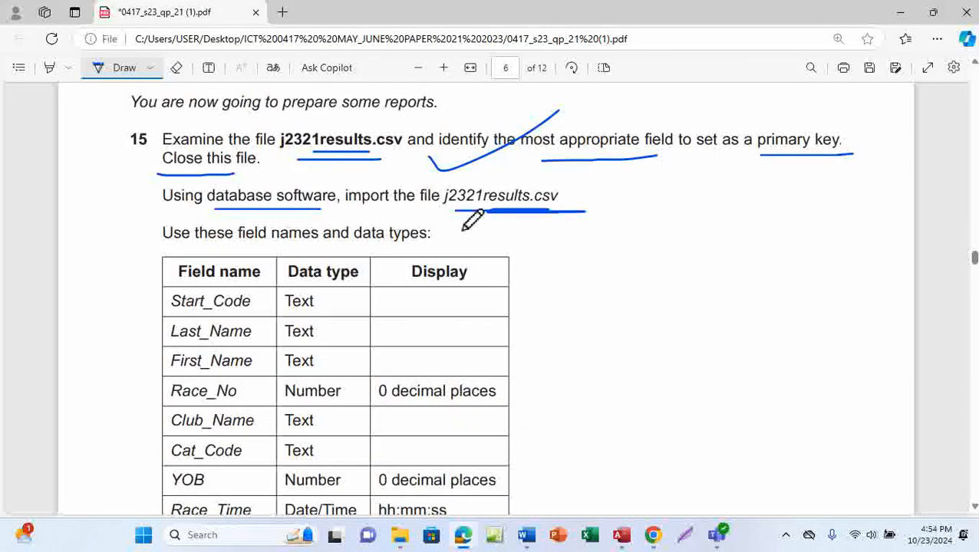
left_click_drag(460, 204, 548, 203)
Step: Return to Access and show the External Data ribbon
mouse_move(629, 529)
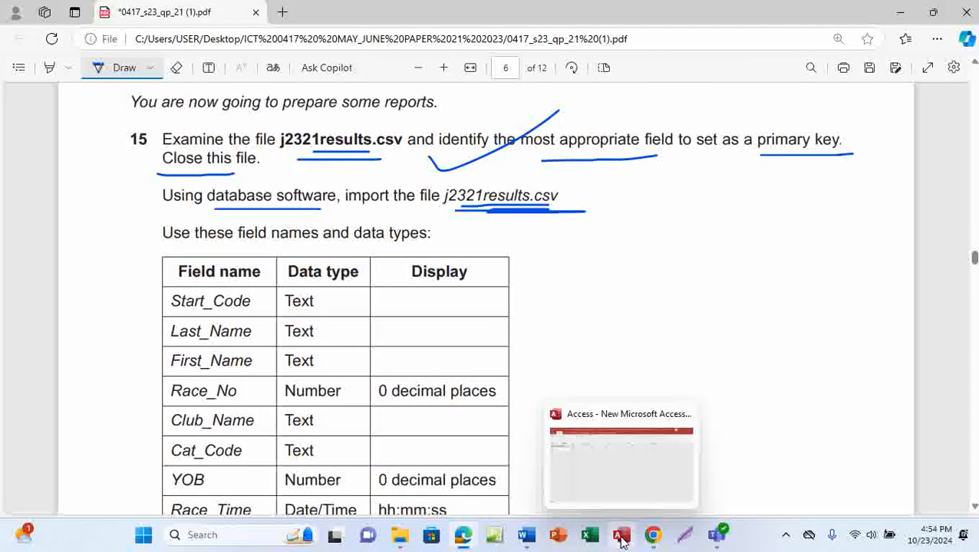
left_click(639, 480)
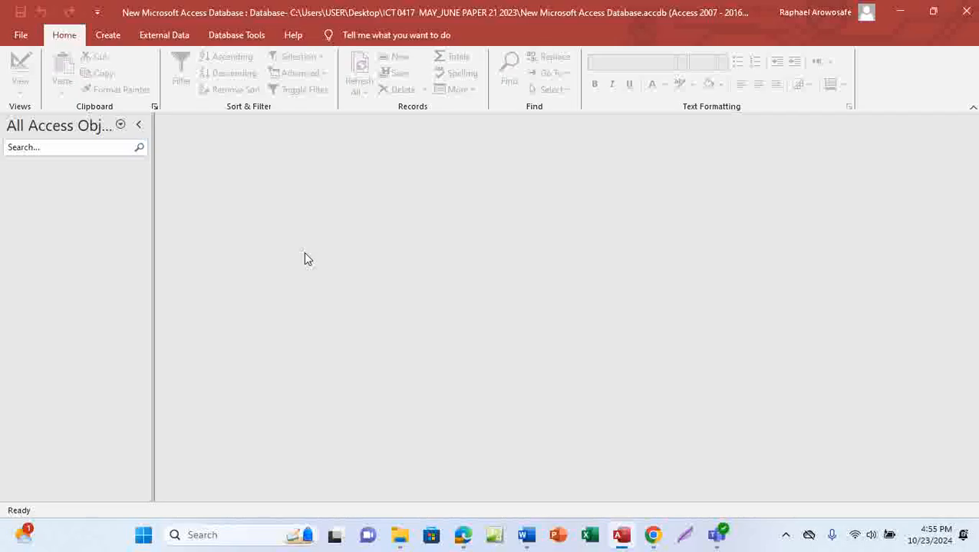
left_click(164, 36)
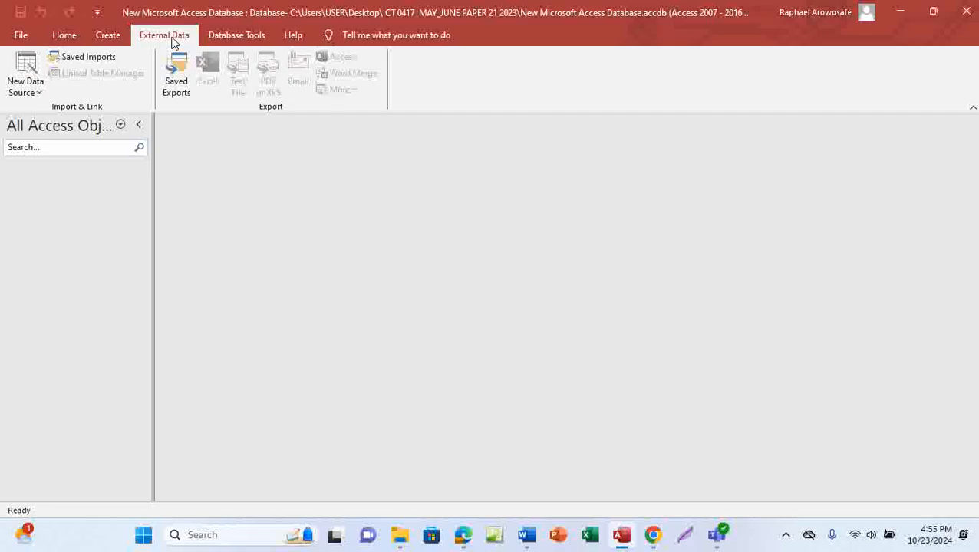
Step: Open New Data Source and point to From File to reveal the Text File import option
left_click(34, 92)
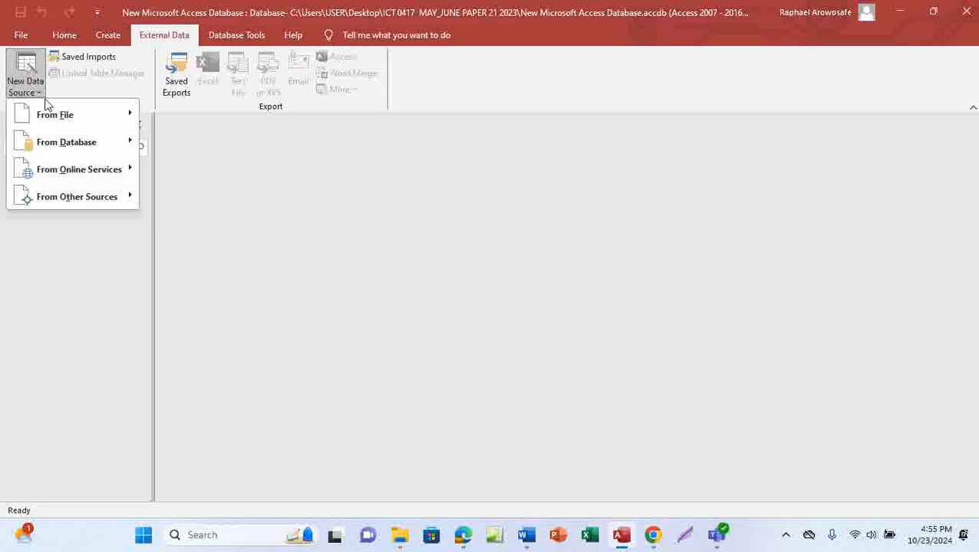
mouse_move(47, 118)
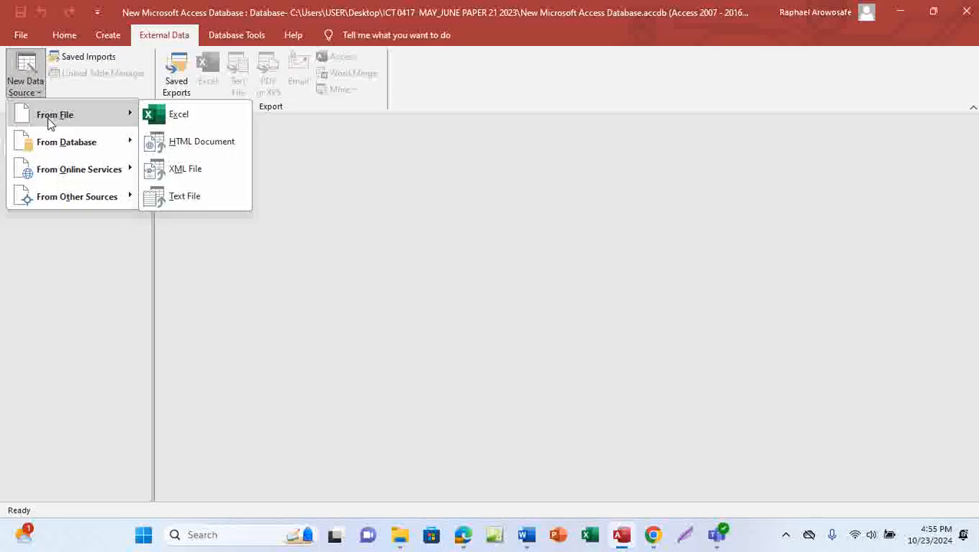
Step: Import j2321results.csv from the ICT 0417 MAY_JUNE PAPER 21 2023 folder as a text file into a new table
left_click(189, 197)
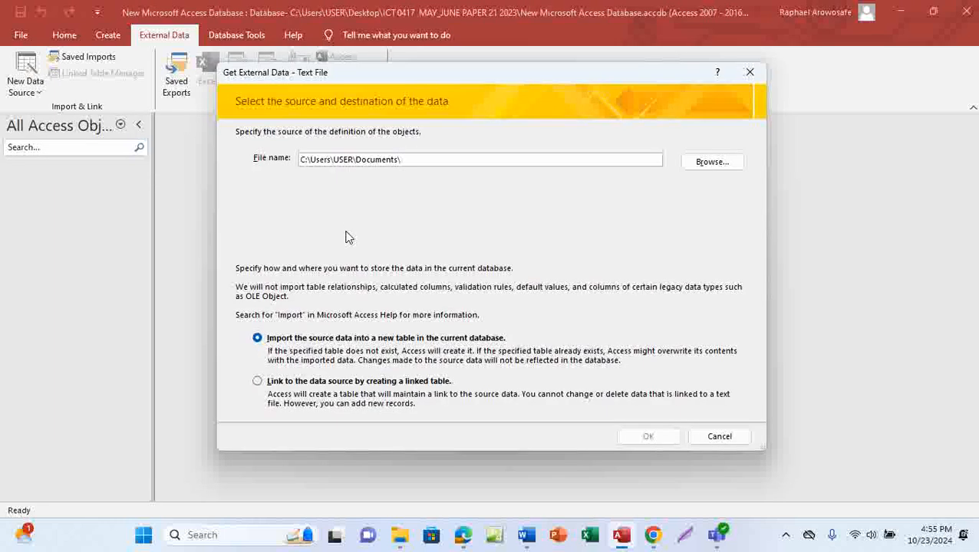
left_click(712, 165)
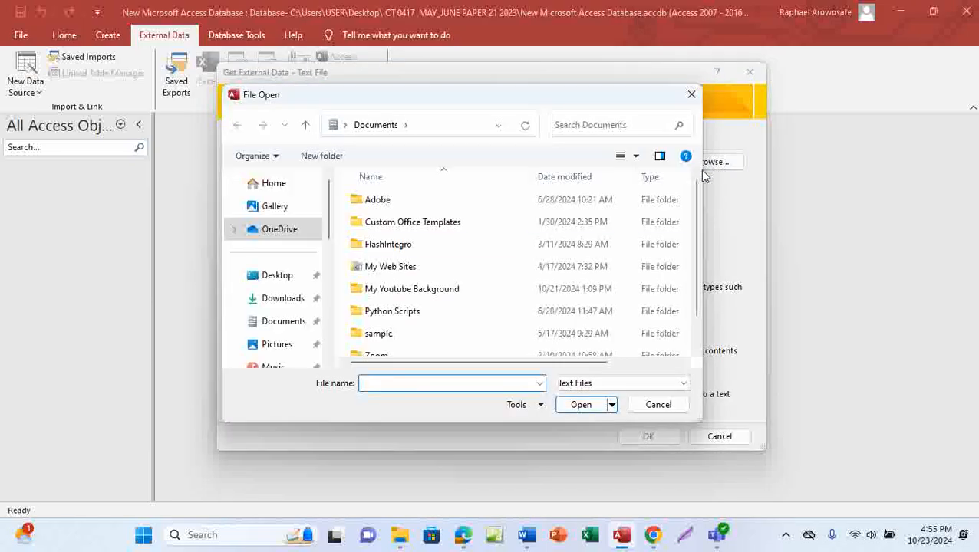
left_click(275, 279)
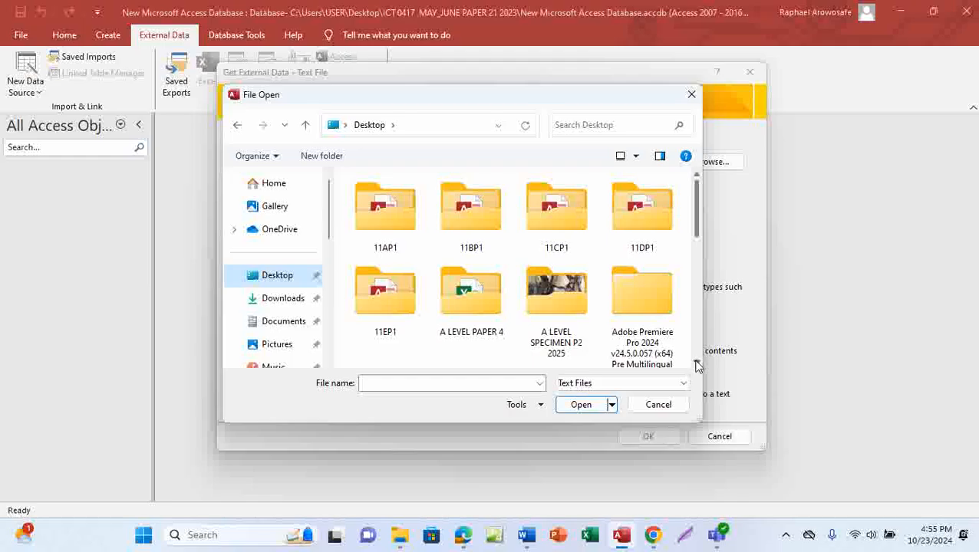
scroll(697, 366, "down", 5)
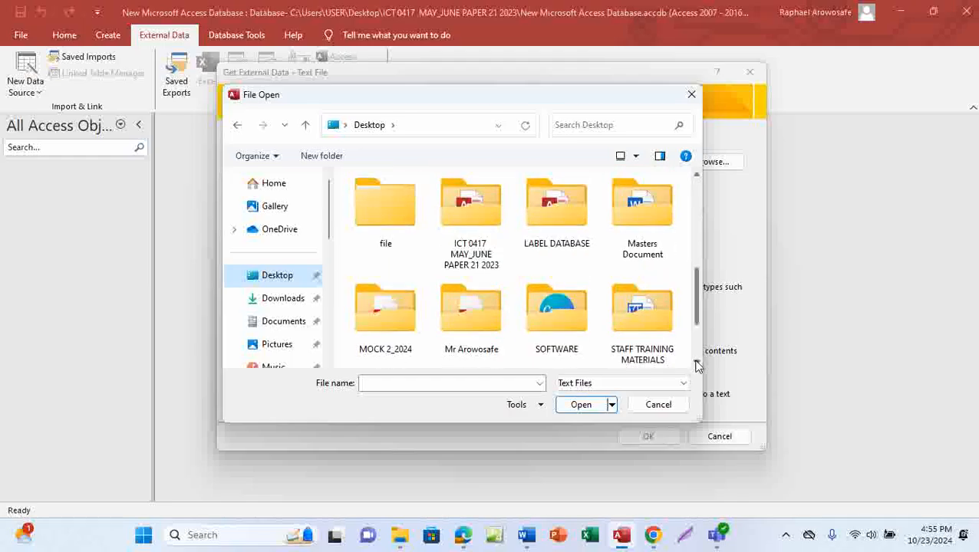
double_click(476, 222)
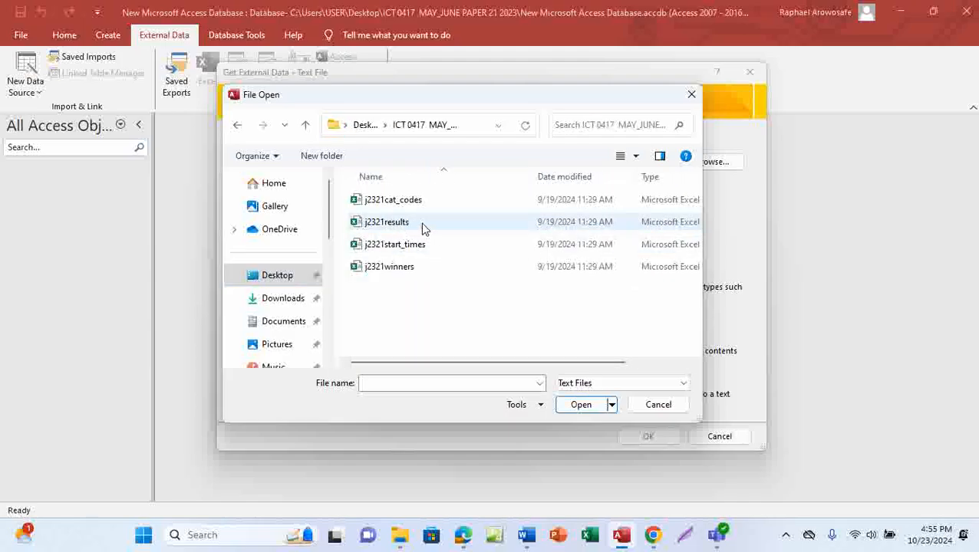
left_click(411, 224)
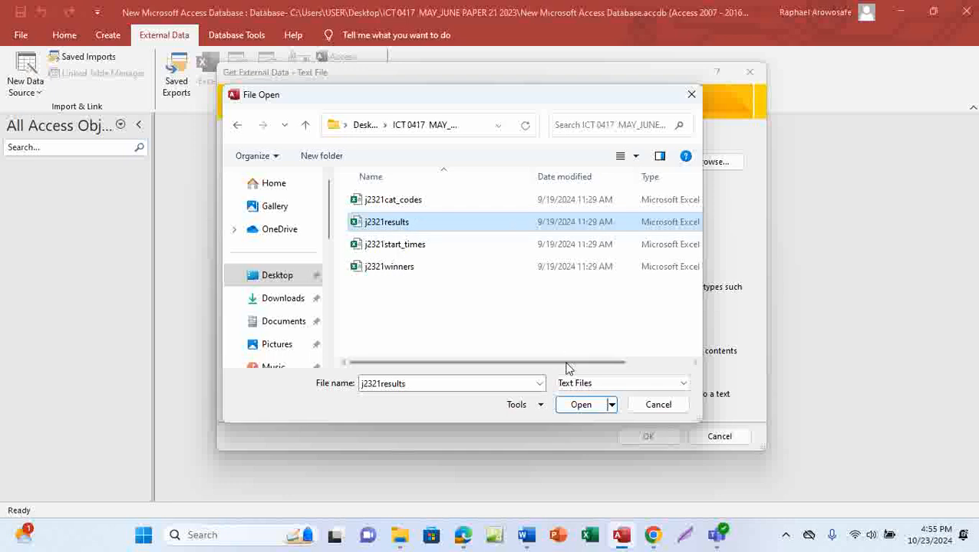
left_click(579, 410)
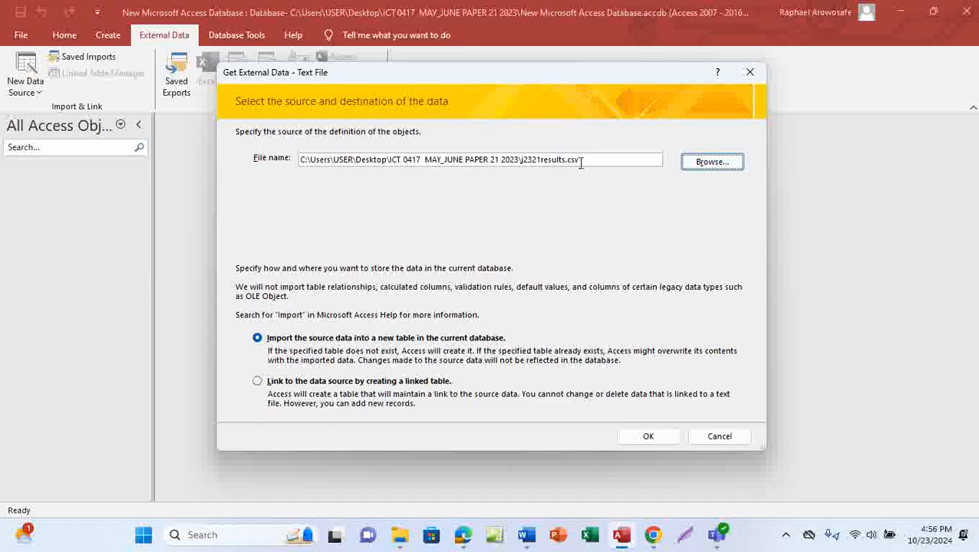
left_click(646, 437)
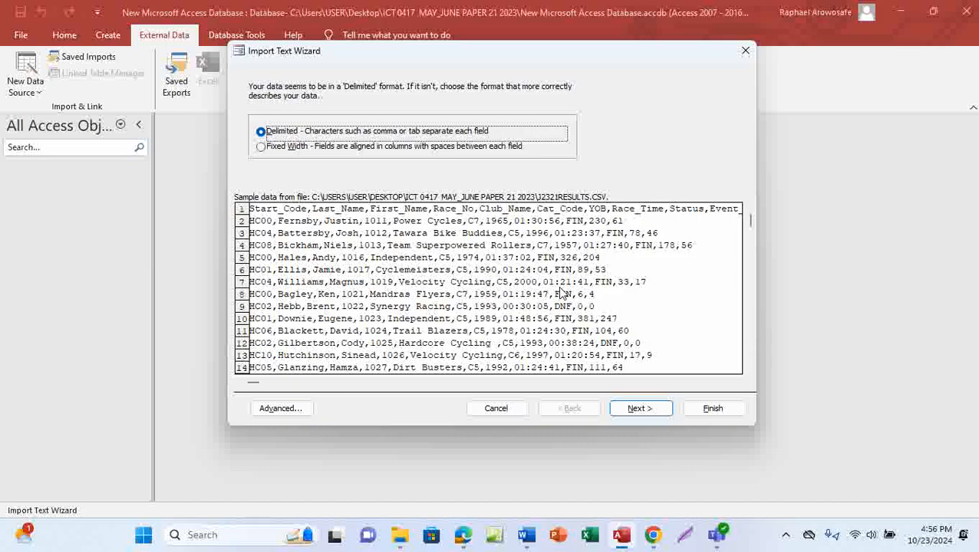
Step: Import the results file as comma-delimited, with field names from the first row
left_click(641, 408)
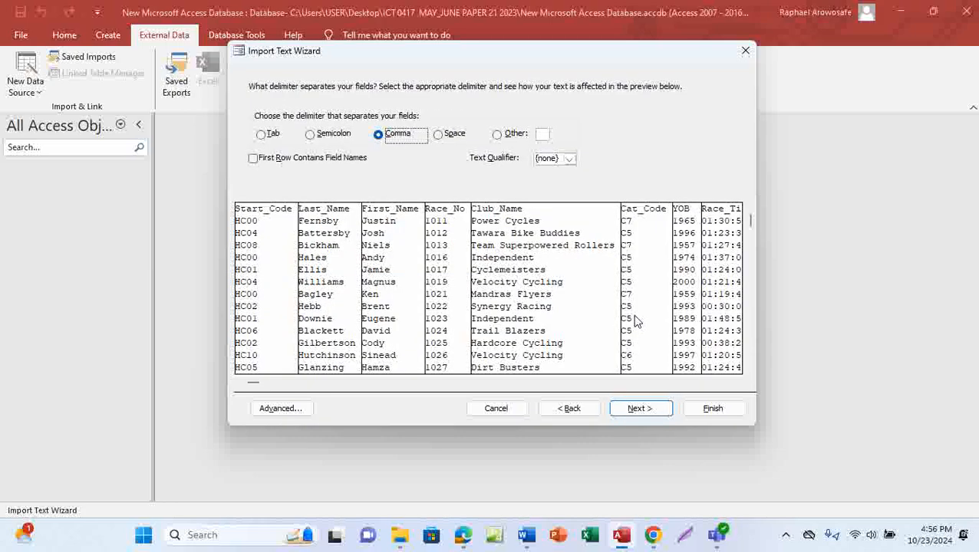
left_click(253, 158)
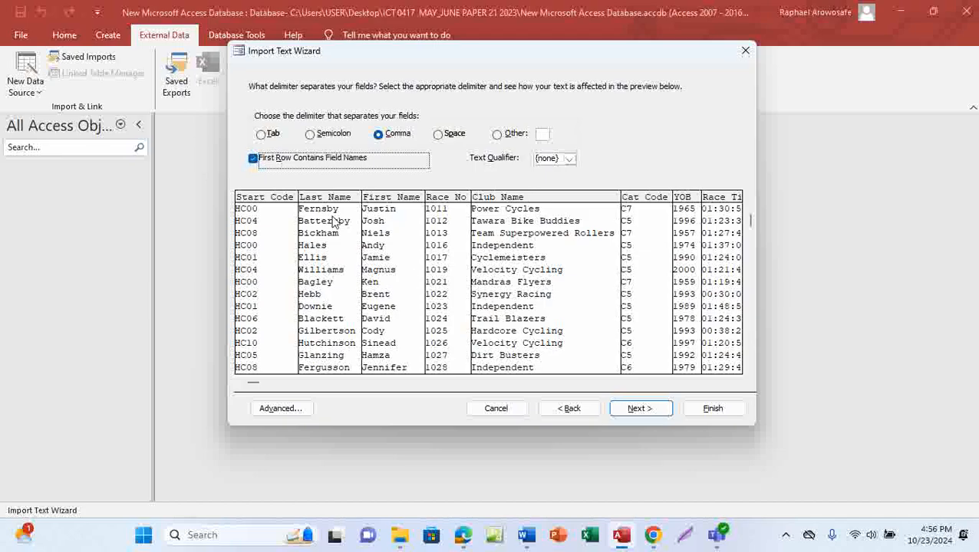
left_click(636, 410)
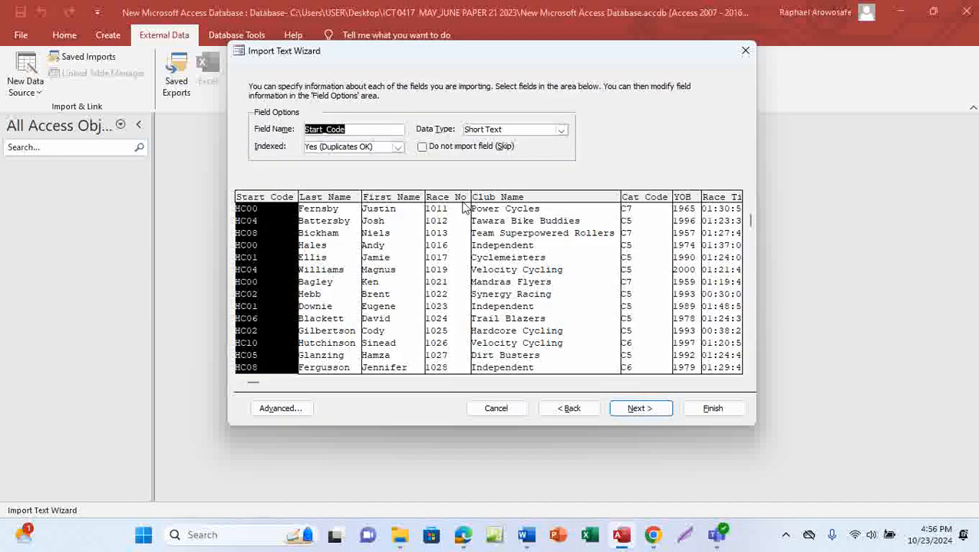
Step: In the question paper PDF, ink a loop around the Task 3 table's Field name and Data type columns
mouse_move(464, 533)
left_click(474, 483)
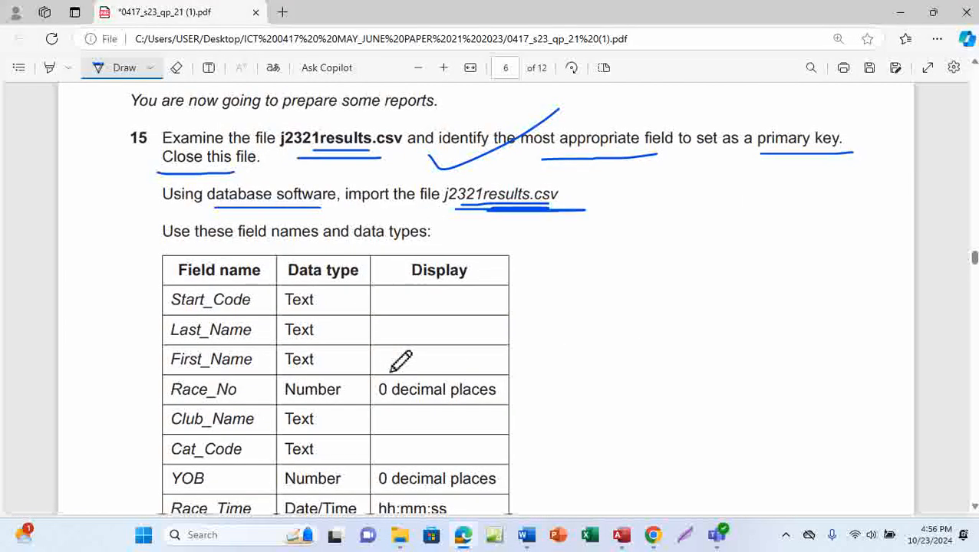
scroll(401, 360, "down", 2)
scroll(401, 360, "down", 2)
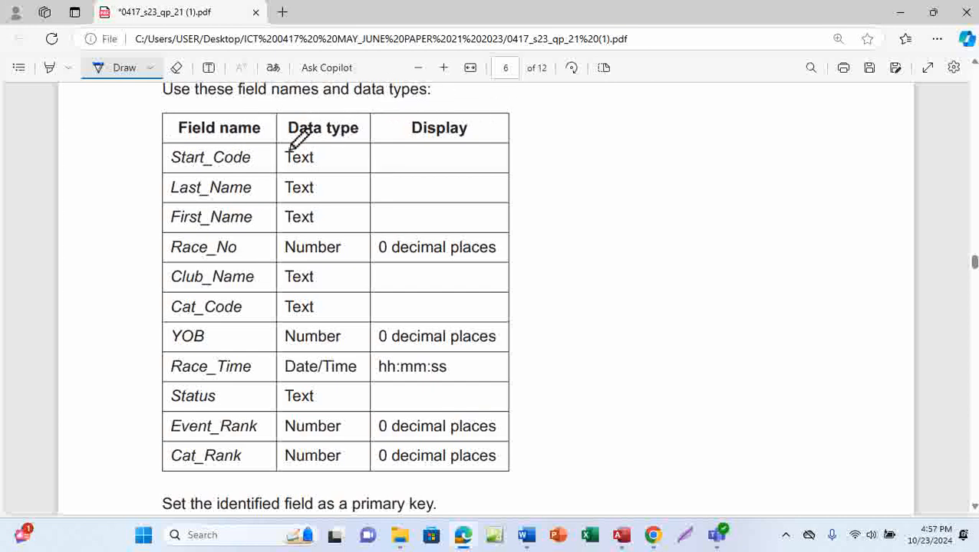
mouse_move(186, 117)
left_mouse_down()
mouse_move(160, 196)
mouse_move(157, 356)
mouse_move(334, 481)
mouse_move(374, 281)
mouse_move(384, 136)
mouse_move(221, 108)
mouse_move(167, 125)
left_mouse_up()
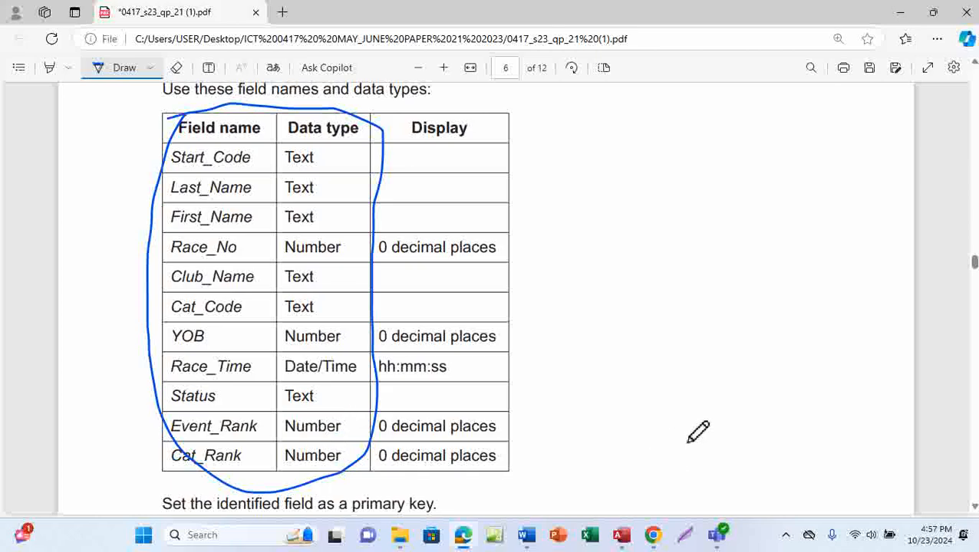
Step: Back in the Access Import Text Wizard, open the J2321results Import Specification via Advanced
mouse_move(621, 541)
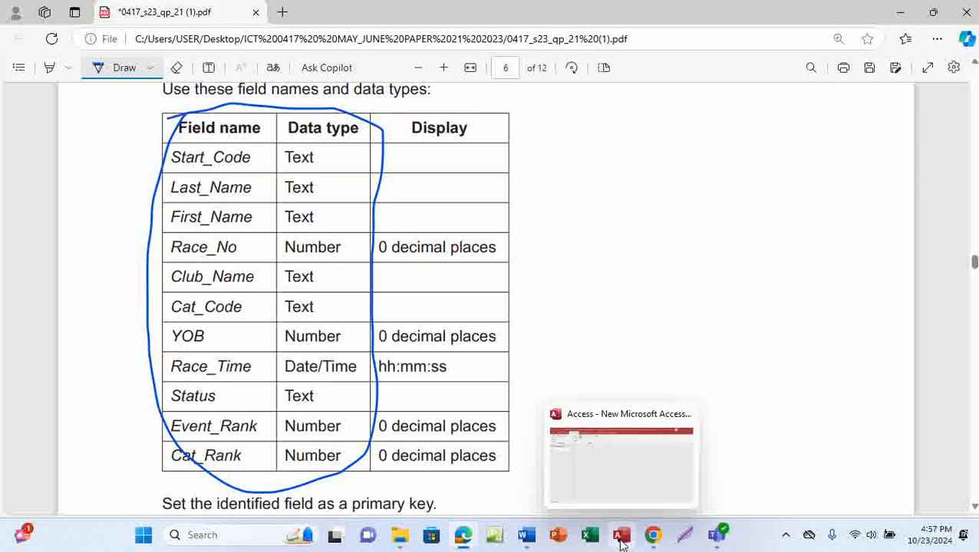
left_click(630, 473)
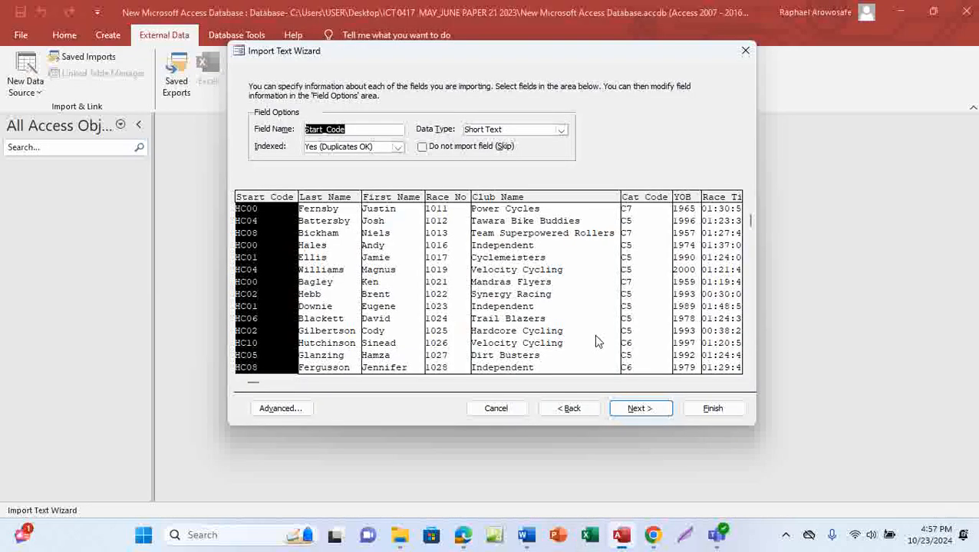
left_click(279, 413)
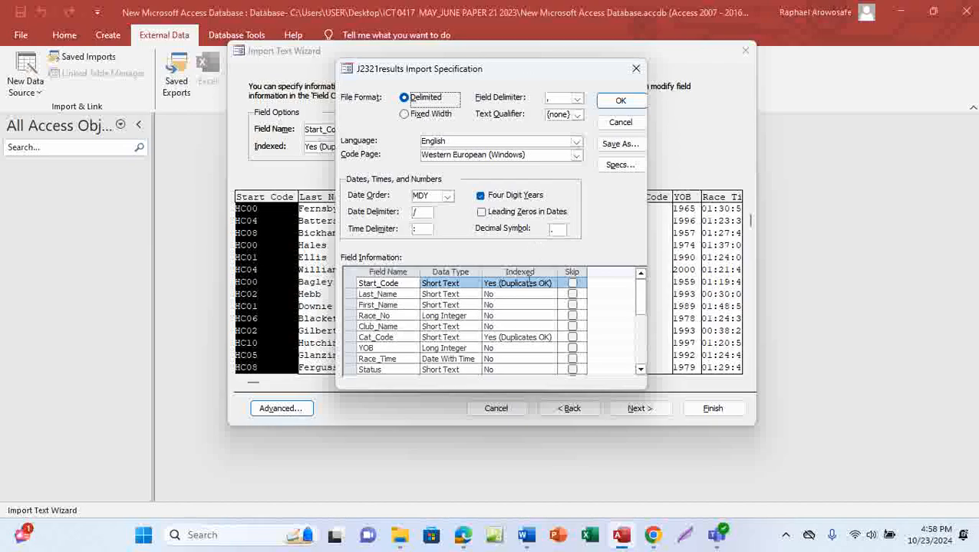
Step: Change the import specification's Date Order from MDY to DMY
left_click(448, 197)
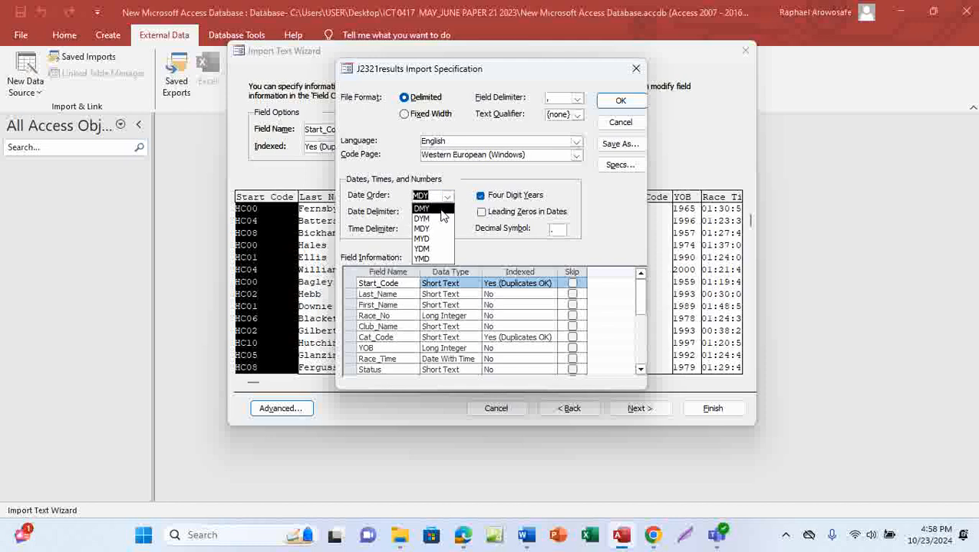
left_click(433, 210)
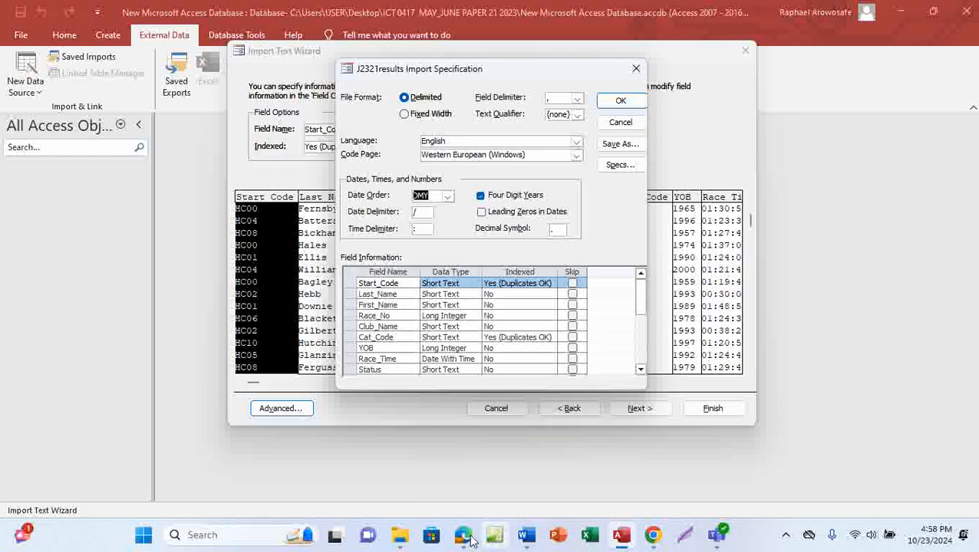
left_click(485, 491)
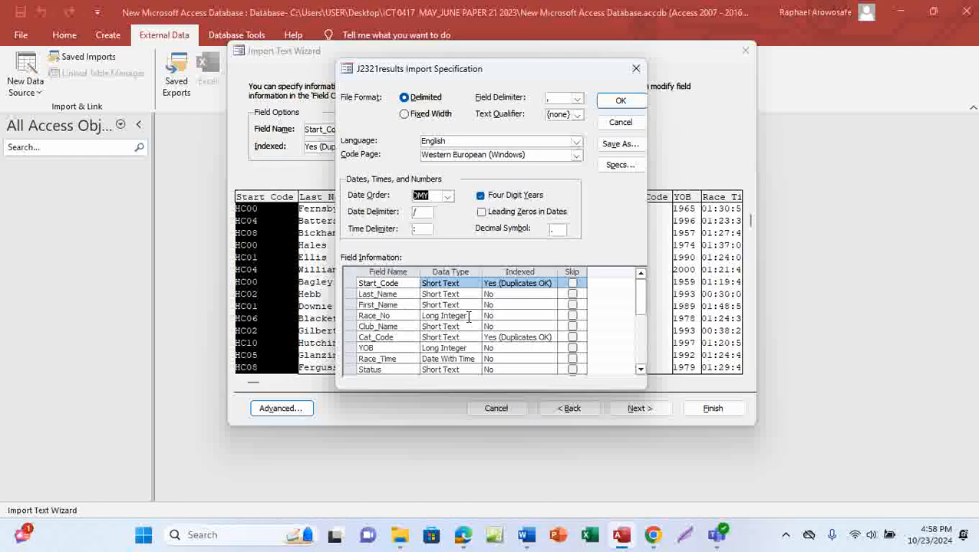
Step: Set the Race_No and YOB fields to import as Integer
left_click(470, 316)
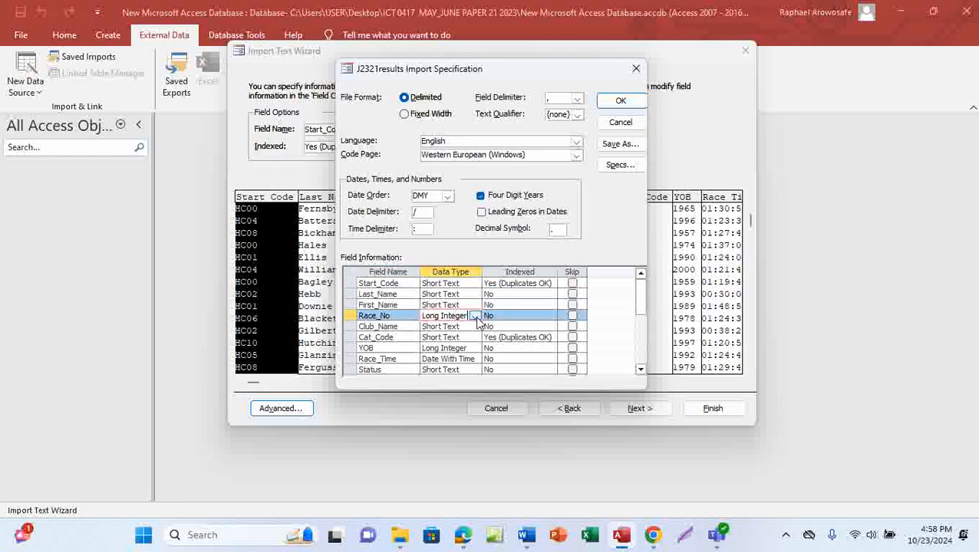
left_click(475, 316)
left_click(444, 337)
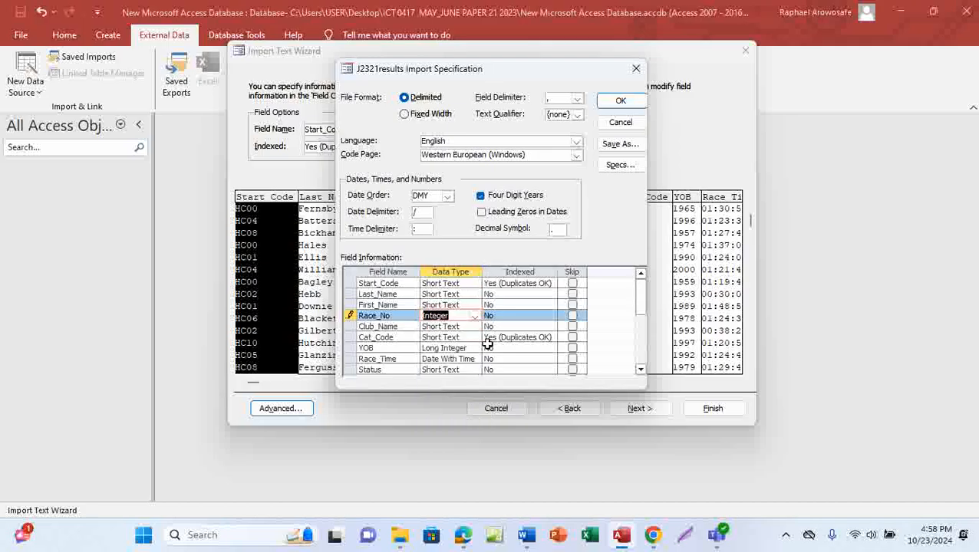
mouse_move(462, 534)
mouse_move(475, 490)
left_click(471, 348)
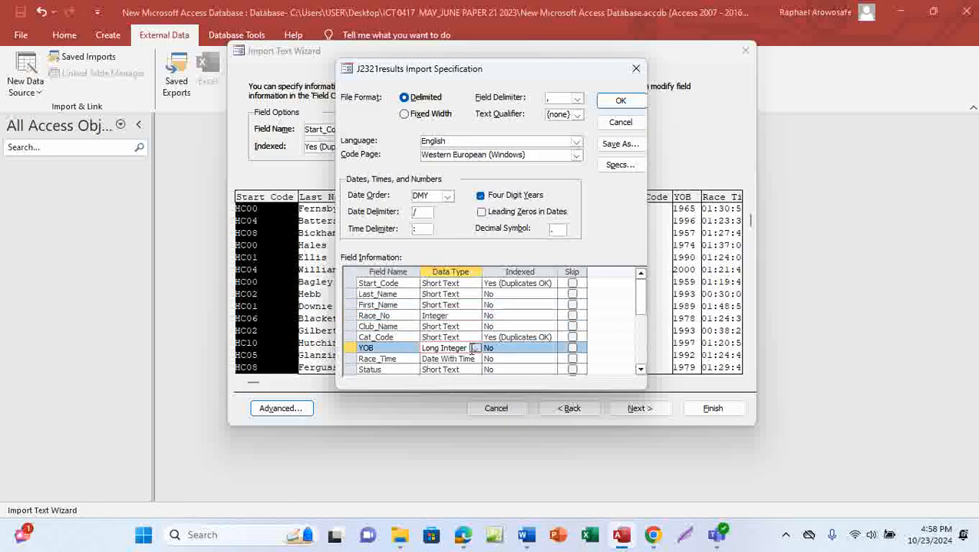
left_click(475, 349)
left_click(442, 379)
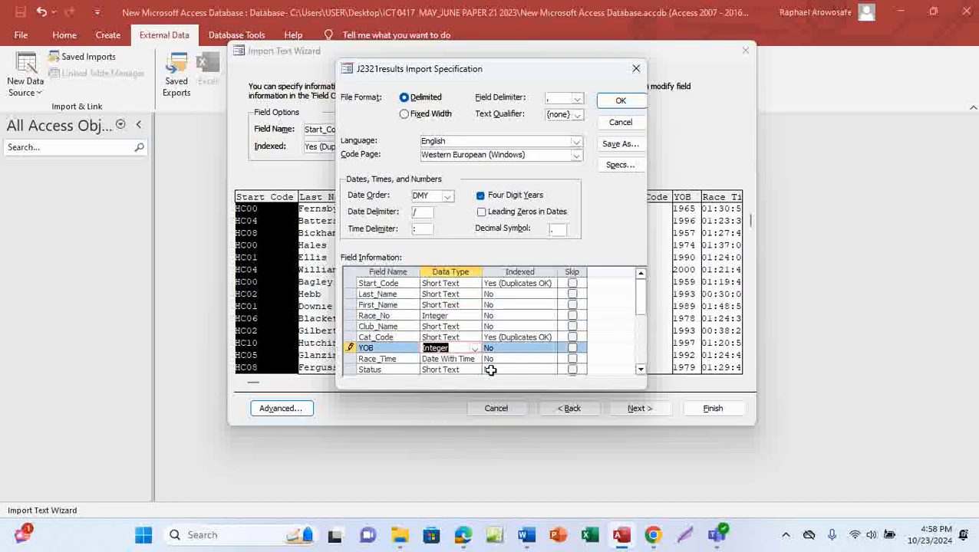
left_click(640, 370)
left_click(641, 369)
left_click(640, 369)
left_click(641, 369)
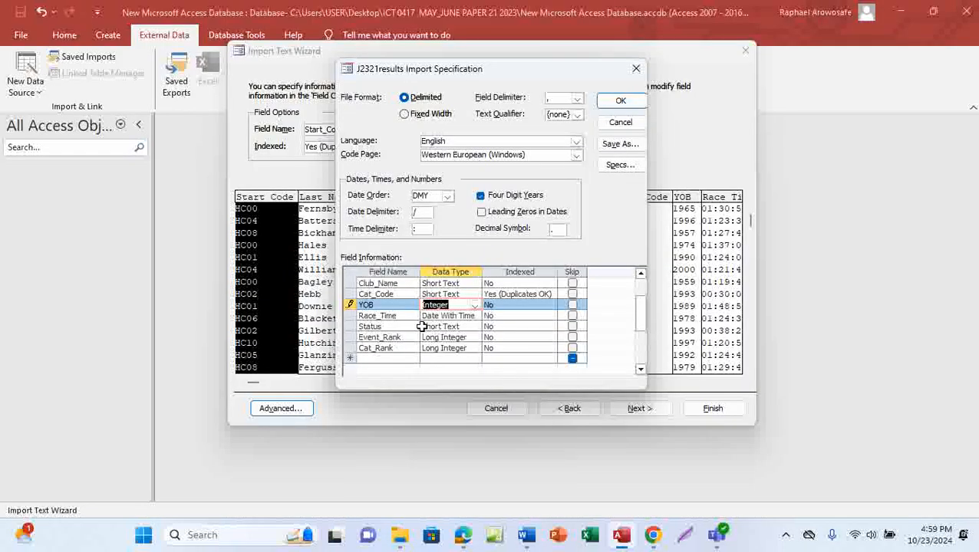
Step: Change Event_Rank and Cat_Rank to Integer as well
left_click(469, 341)
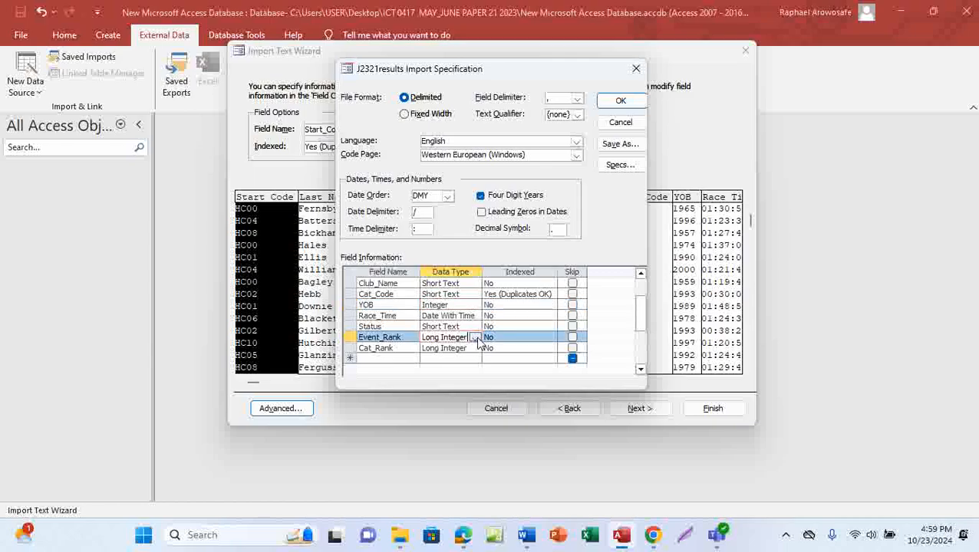
left_click(475, 337)
left_click(451, 368)
left_click(467, 350)
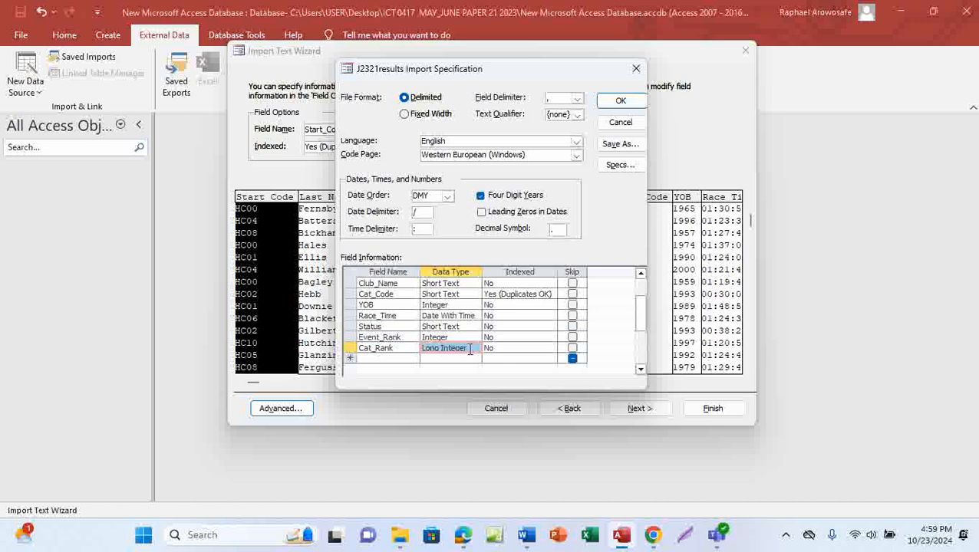
left_click(469, 350)
left_click(475, 349)
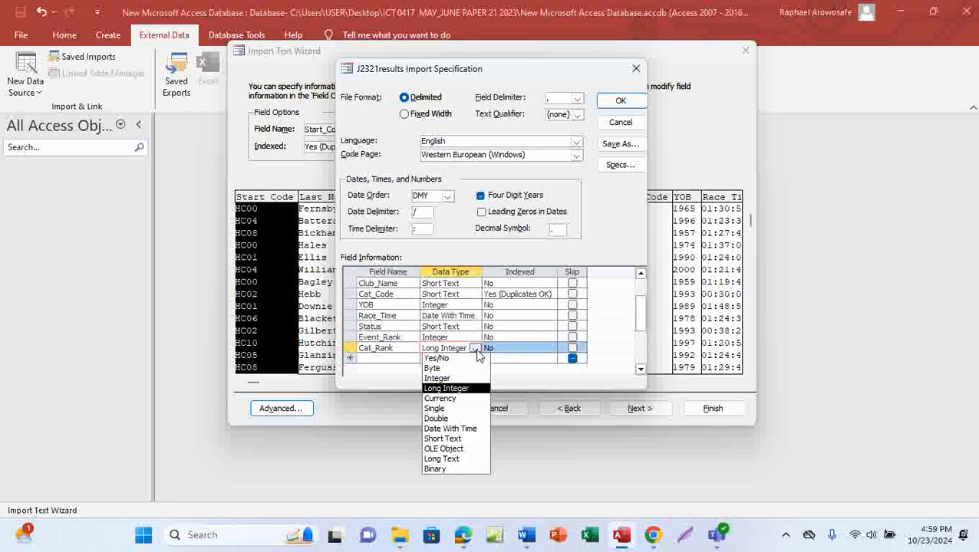
left_click(452, 381)
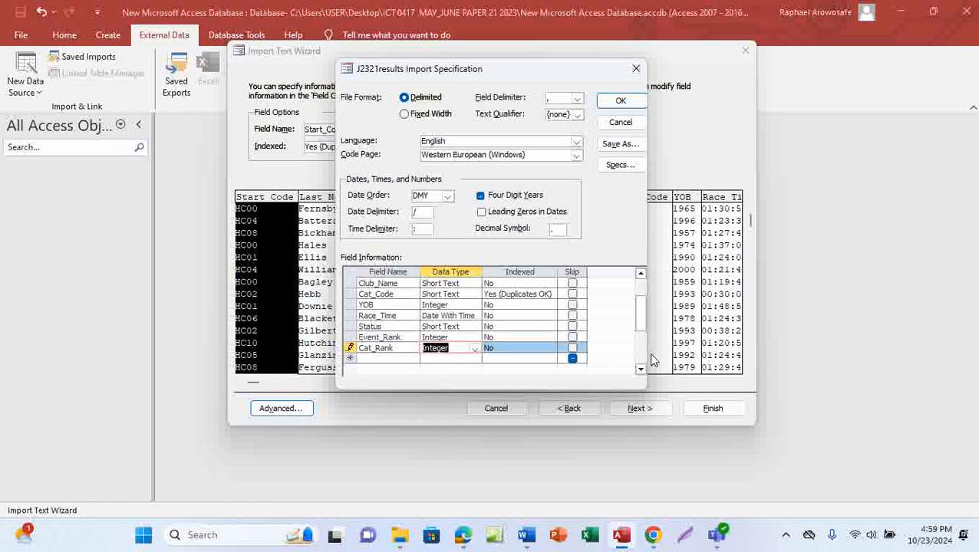
left_click(641, 370)
left_click(641, 369)
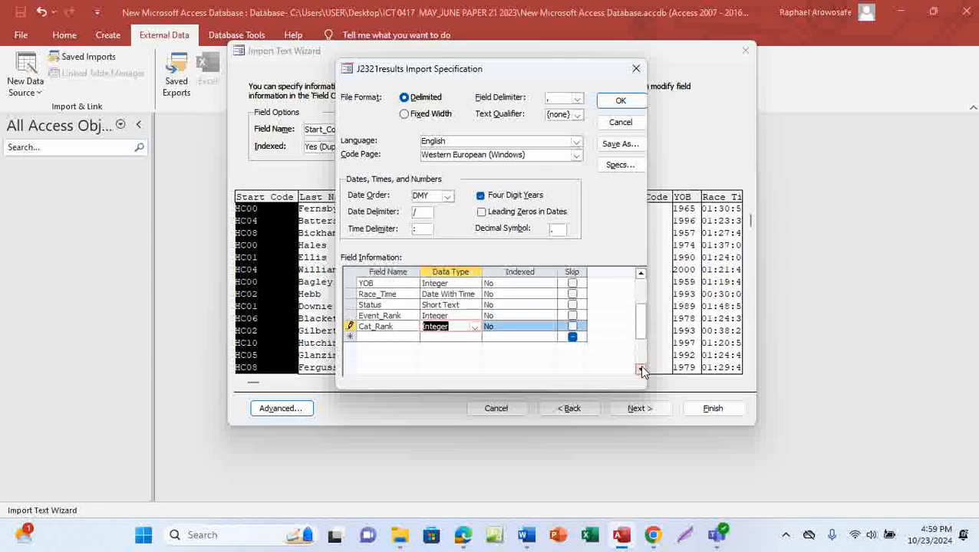
left_click(641, 277)
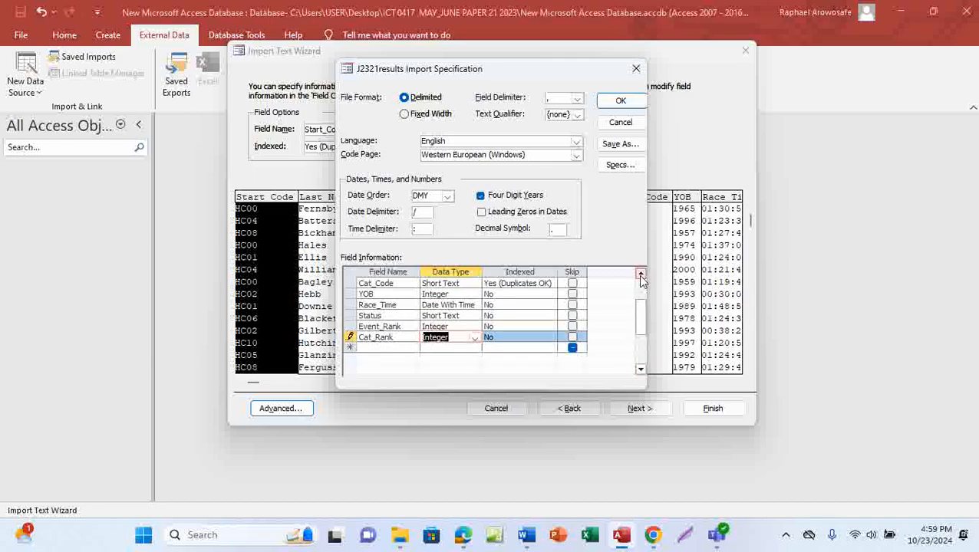
Step: Complete the import into J2321results with Race_No chosen as the primary key
left_click(620, 102)
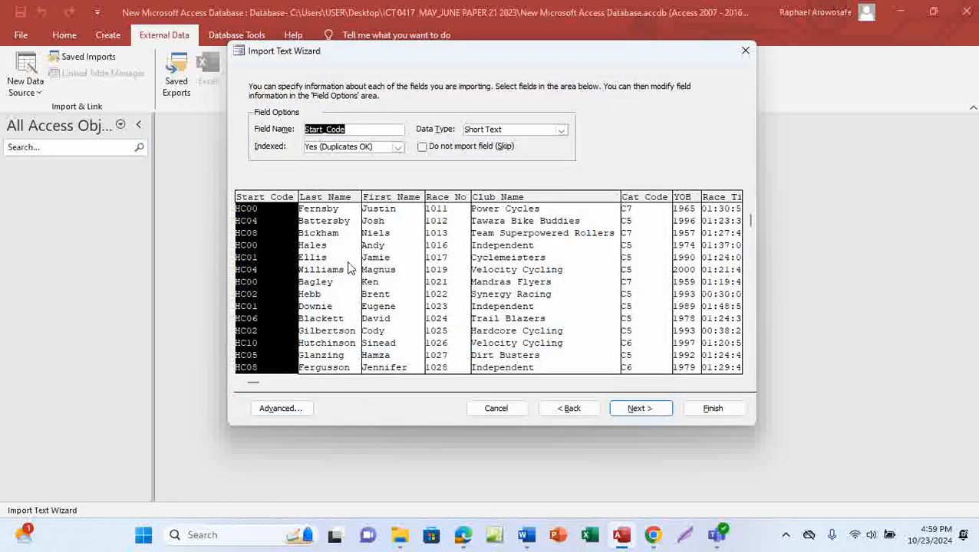
left_click(640, 409)
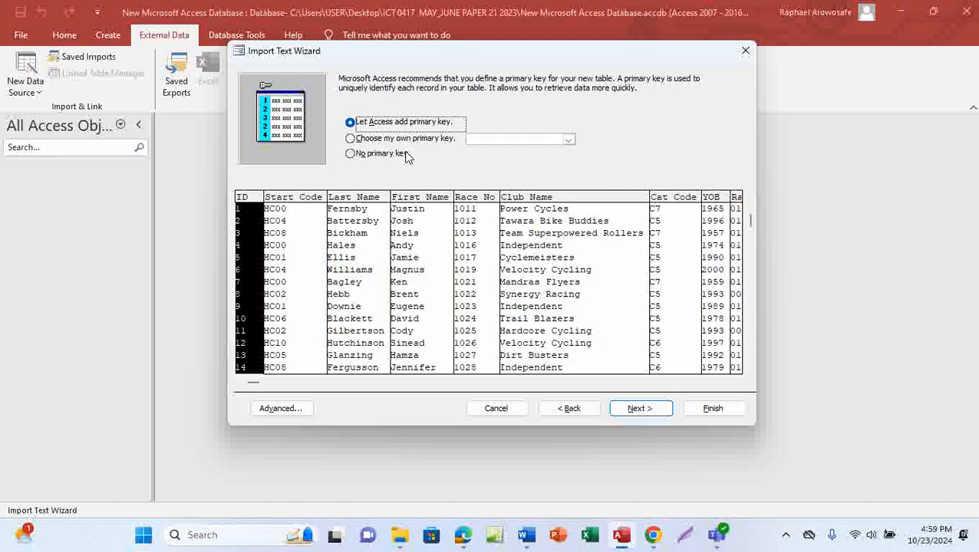
left_click(352, 141)
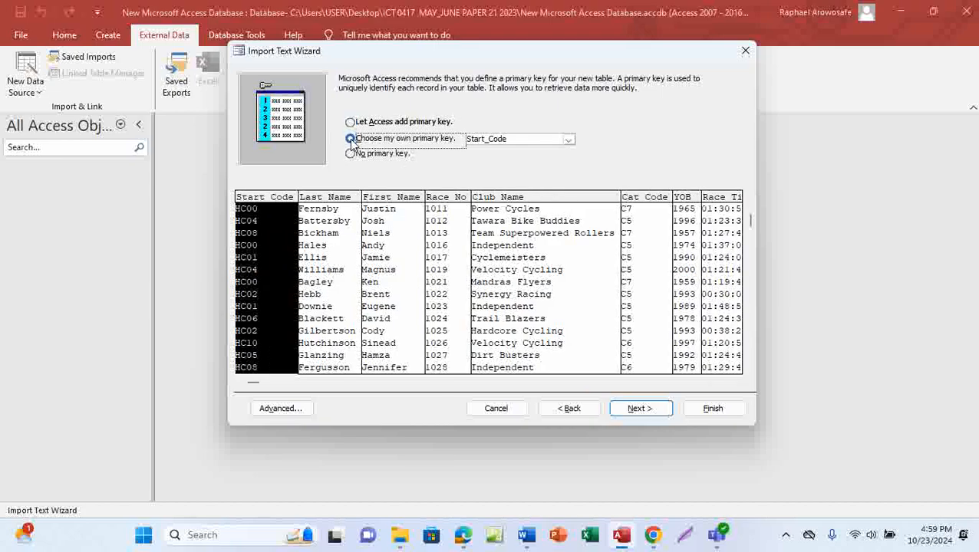
left_click(568, 143)
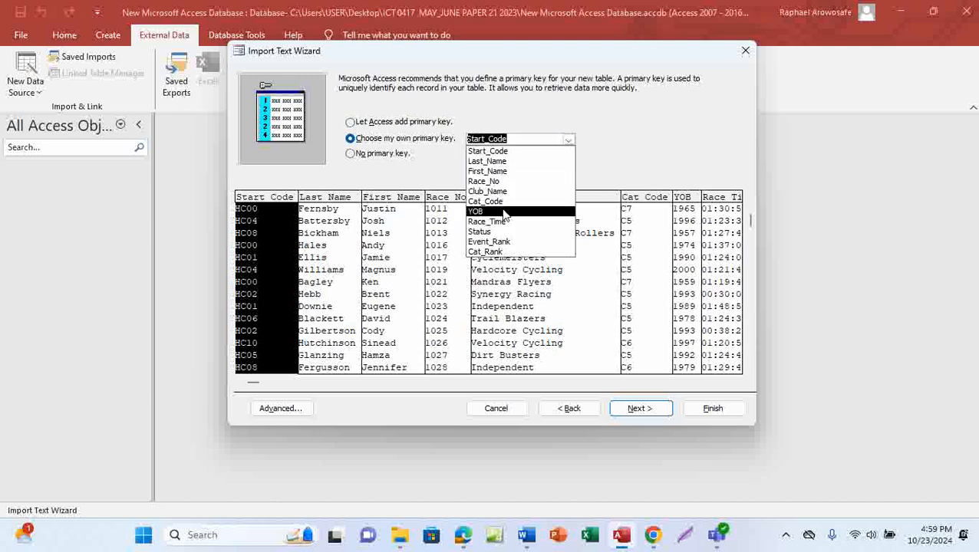
left_click(484, 182)
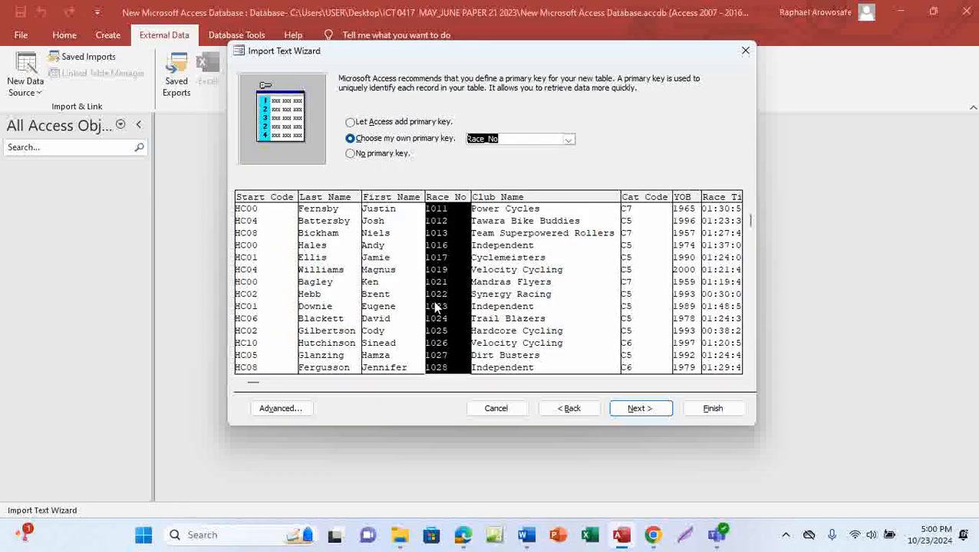
left_click(638, 409)
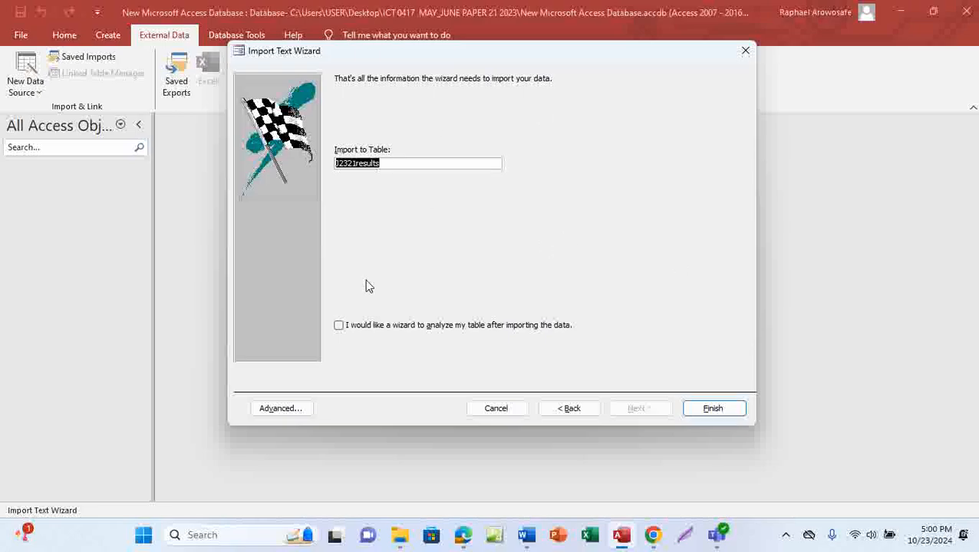
left_click(726, 414)
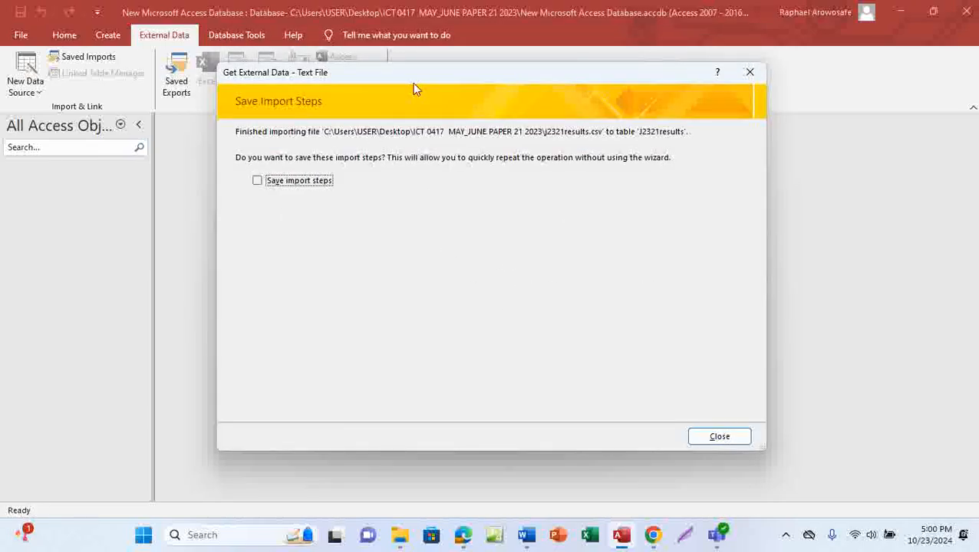
Step: Close the wizard without saving import steps and open J2321results to view its 440 records
left_click(721, 441)
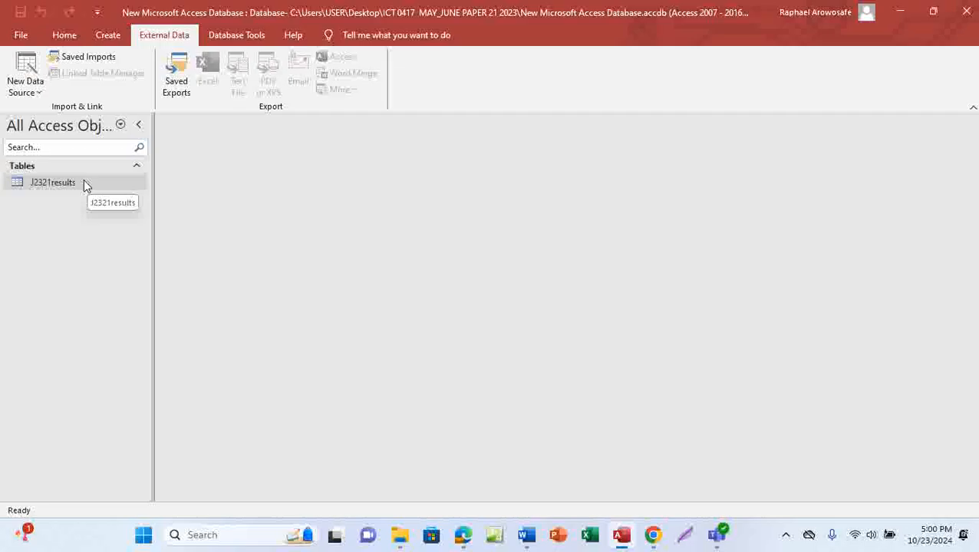
double_click(81, 182)
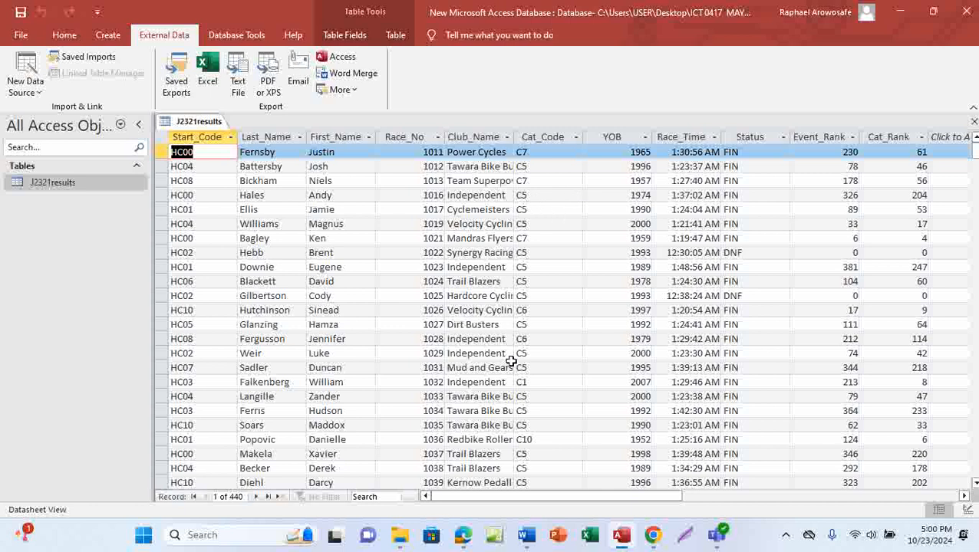
mouse_move(462, 535)
left_click(492, 488)
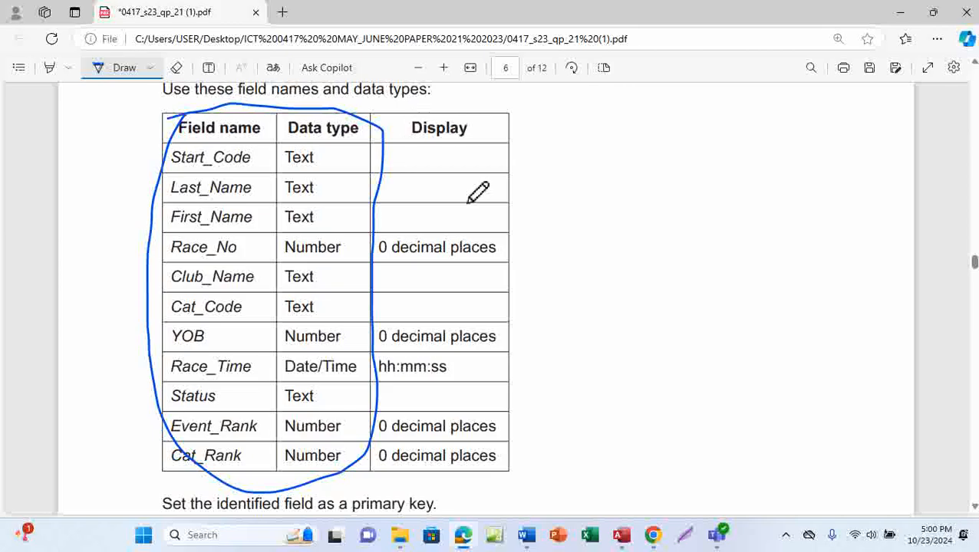
Step: Ink a loop around the field table's Display column and tick YOB's 0 decimal places row
mouse_move(431, 117)
left_mouse_down()
mouse_move(511, 247)
mouse_move(489, 483)
mouse_move(374, 465)
mouse_move(395, 146)
mouse_move(412, 108)
left_mouse_up()
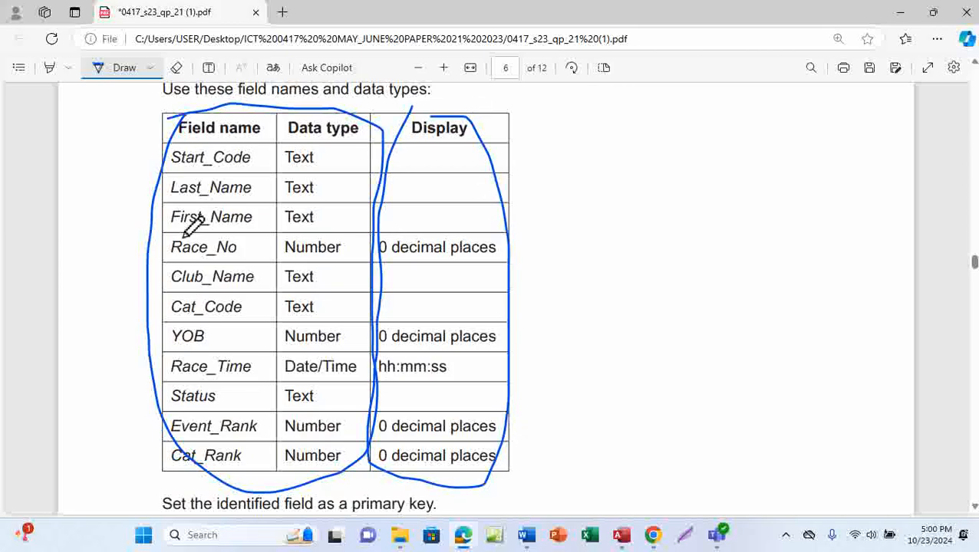
left_click_drag(183, 229, 363, 184)
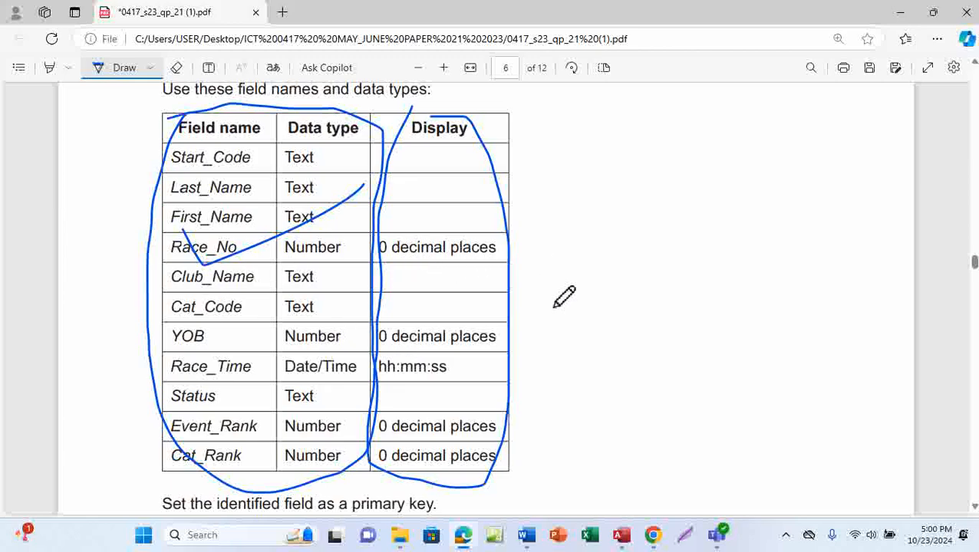
left_click_drag(500, 343, 524, 335)
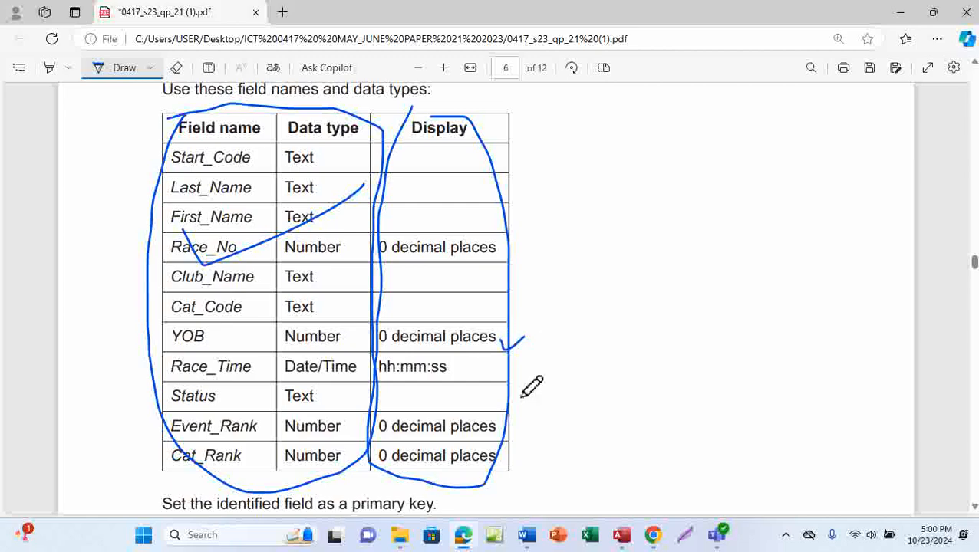
mouse_move(623, 537)
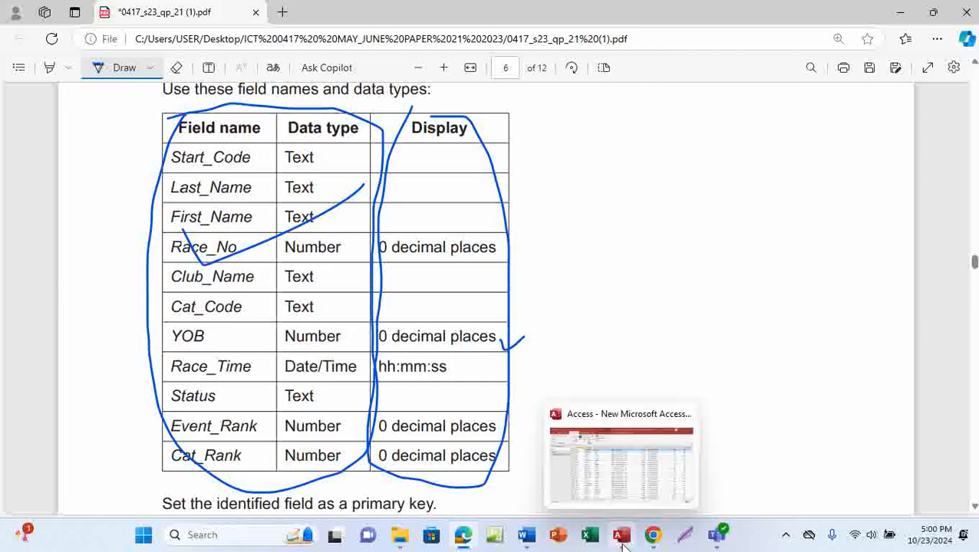
left_click(648, 447)
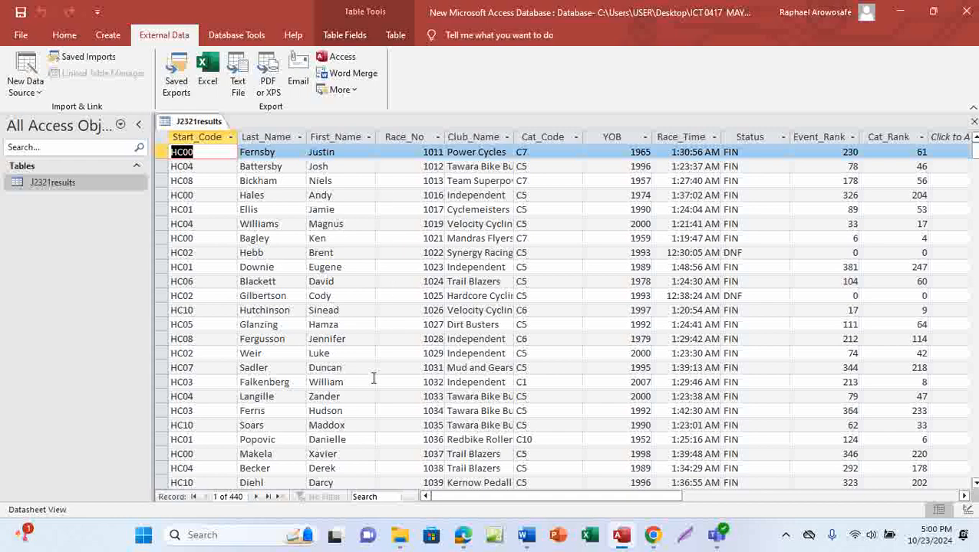
Step: Switch the J2321results table from Datasheet to Design View using the Home tab's View menu
left_click(64, 36)
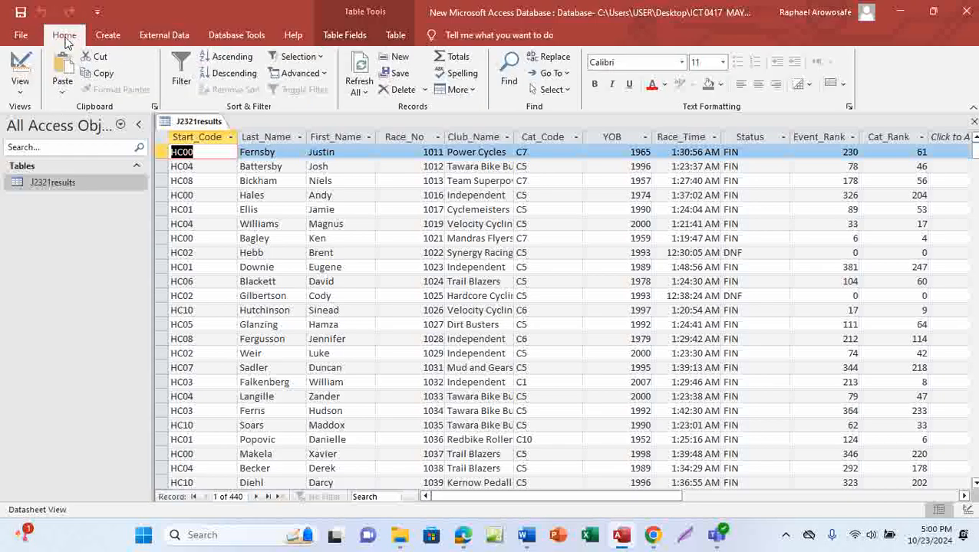
left_click(23, 95)
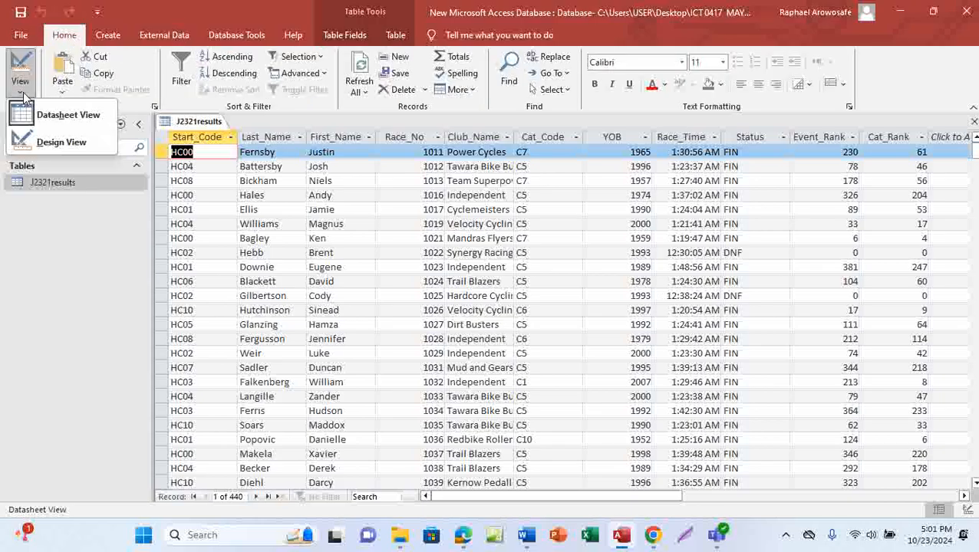
left_click(62, 142)
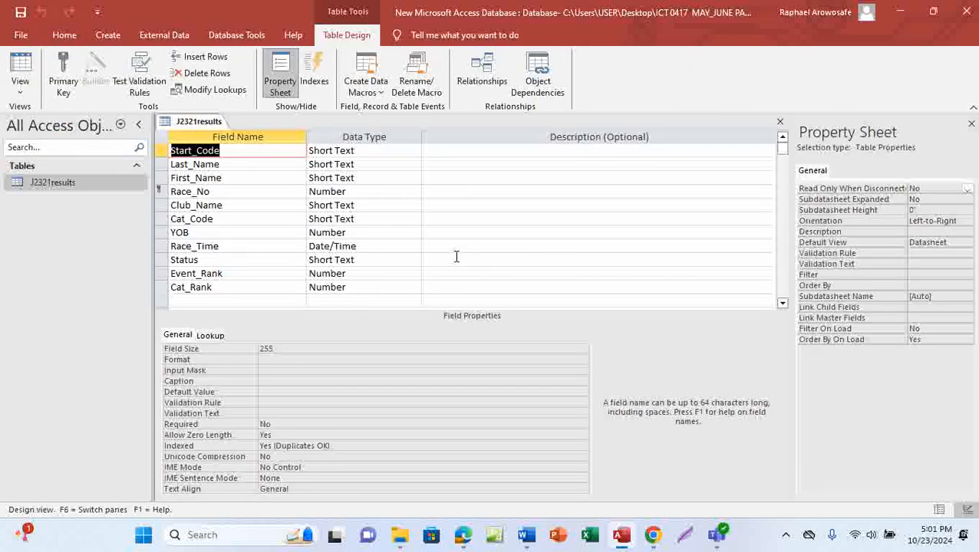
Step: Give Race_No 0 decimal places in the J2321results design and save the table
left_click(352, 192)
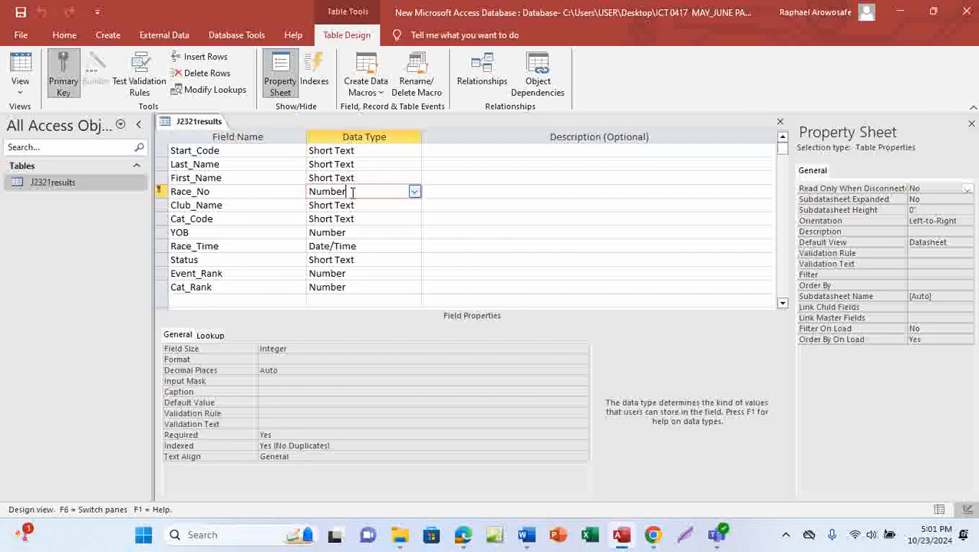
left_click(288, 373)
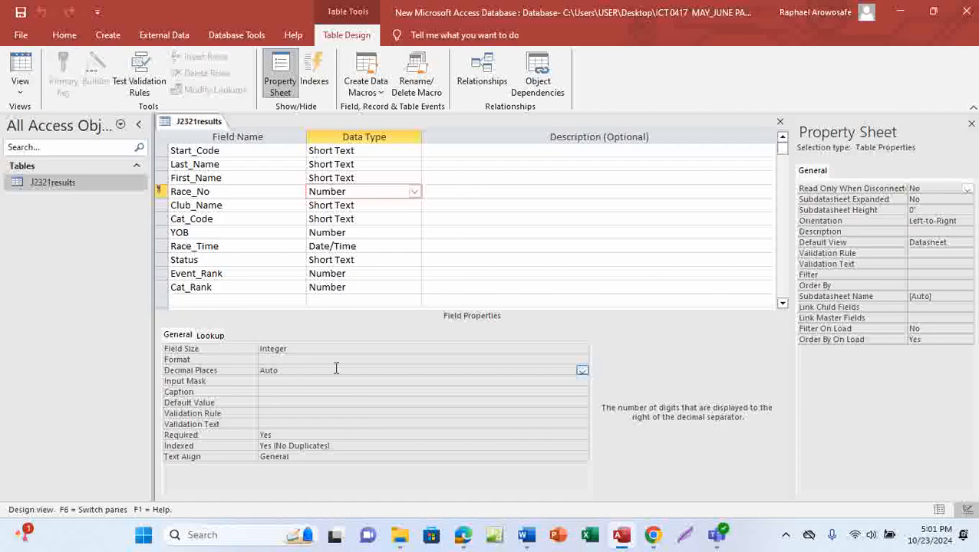
left_click(582, 372)
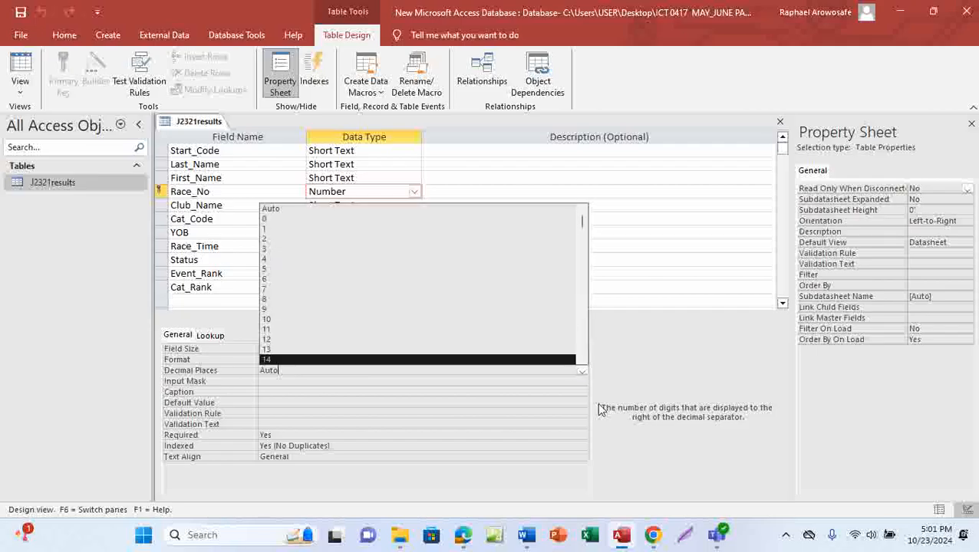
left_click(280, 221)
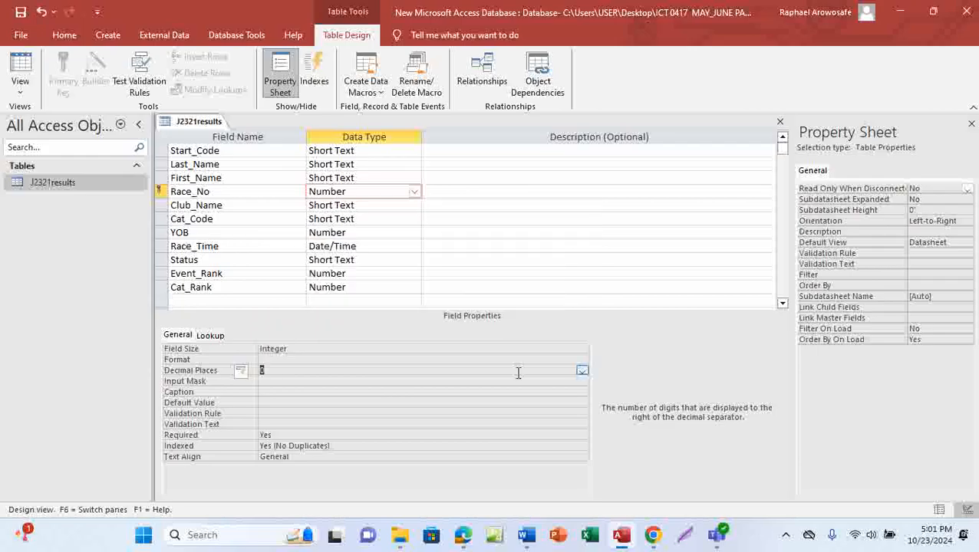
left_click(20, 11)
mouse_move(464, 534)
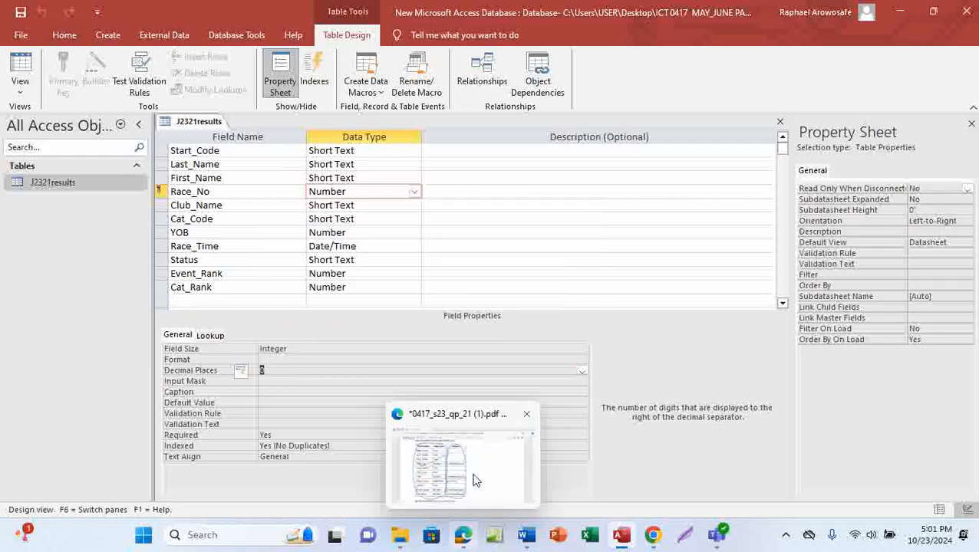
left_click(474, 480)
Step: Tick Race_No's 0 decimal places line in the question paper, then select YOB in the Access design
left_click_drag(476, 247, 527, 227)
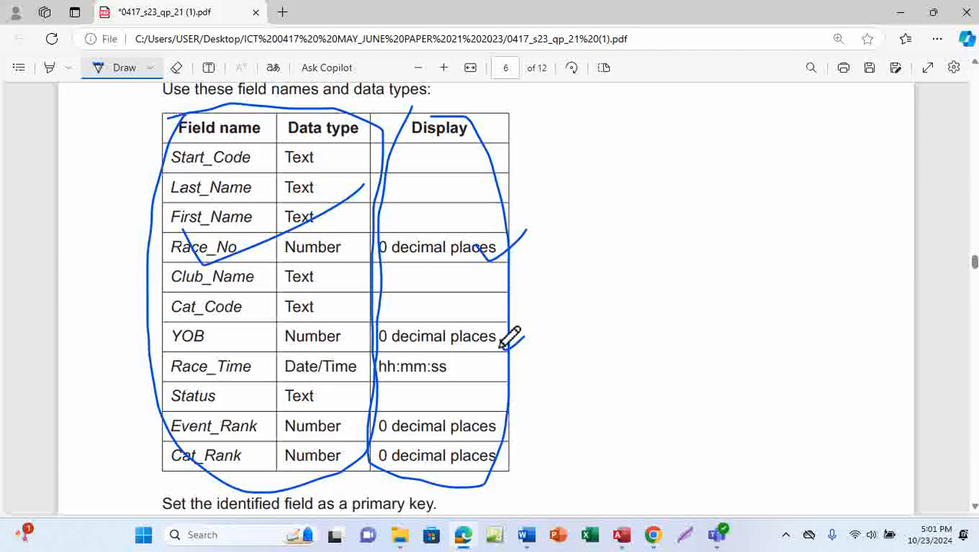
mouse_move(621, 534)
left_click(631, 463)
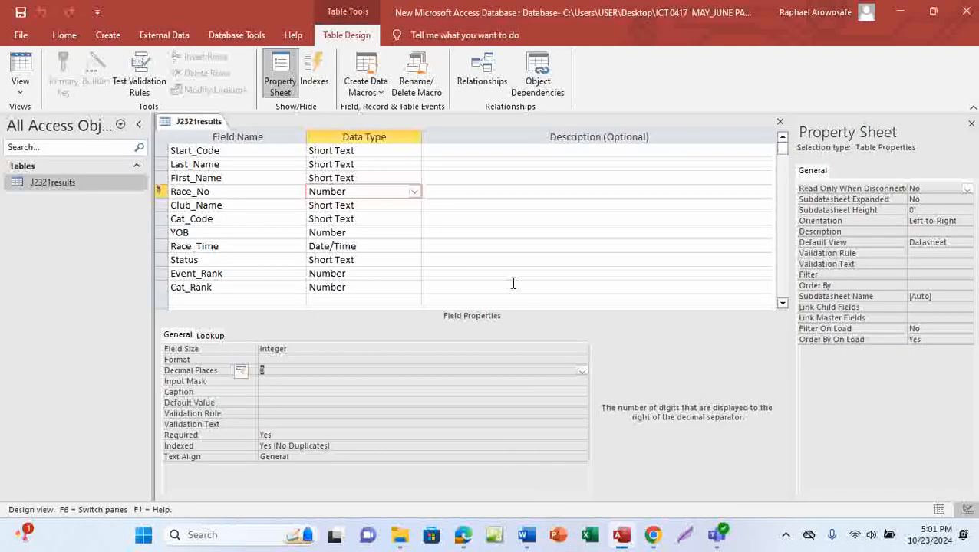
left_click(356, 238)
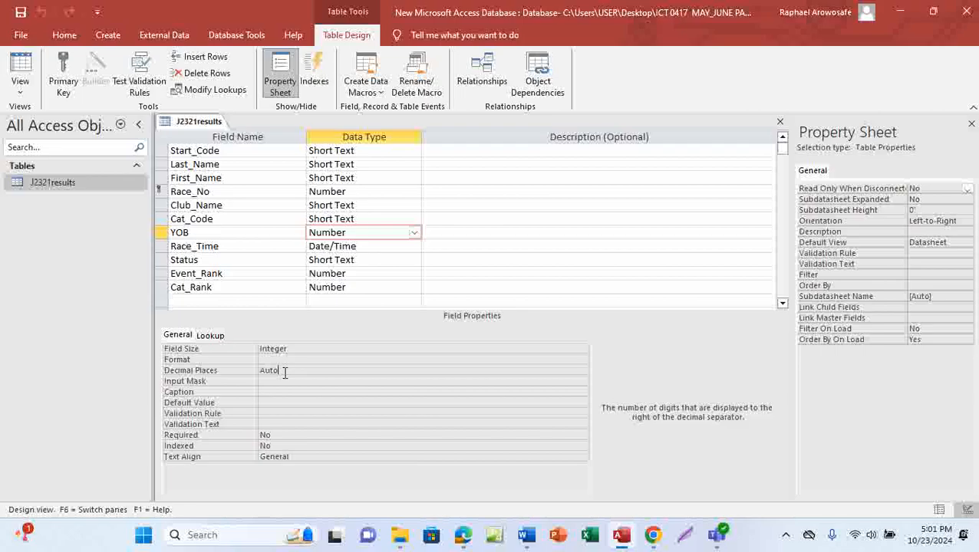
Step: Set the YOB field to 0 decimal places, save the J2321results design, and bring back the question paper
left_click(284, 372)
left_click(582, 371)
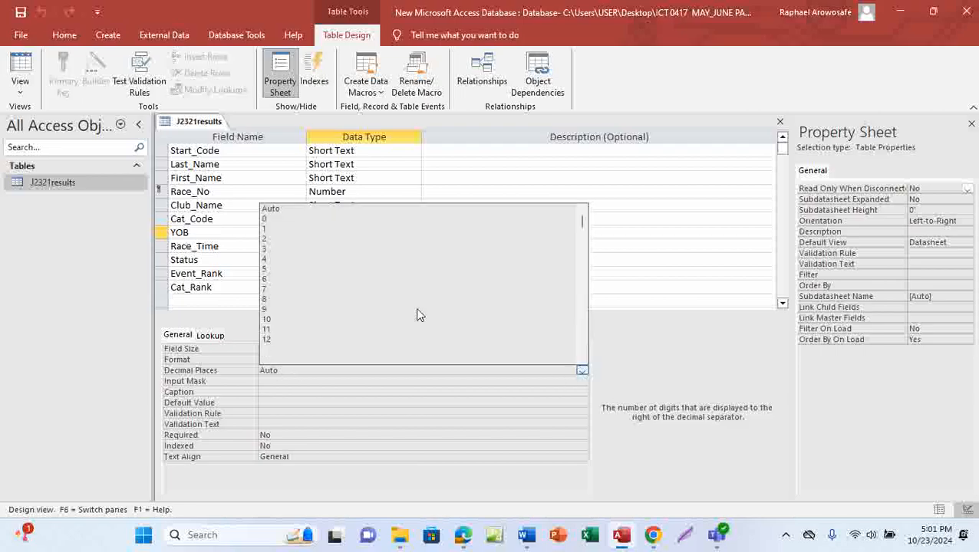
left_click(284, 220)
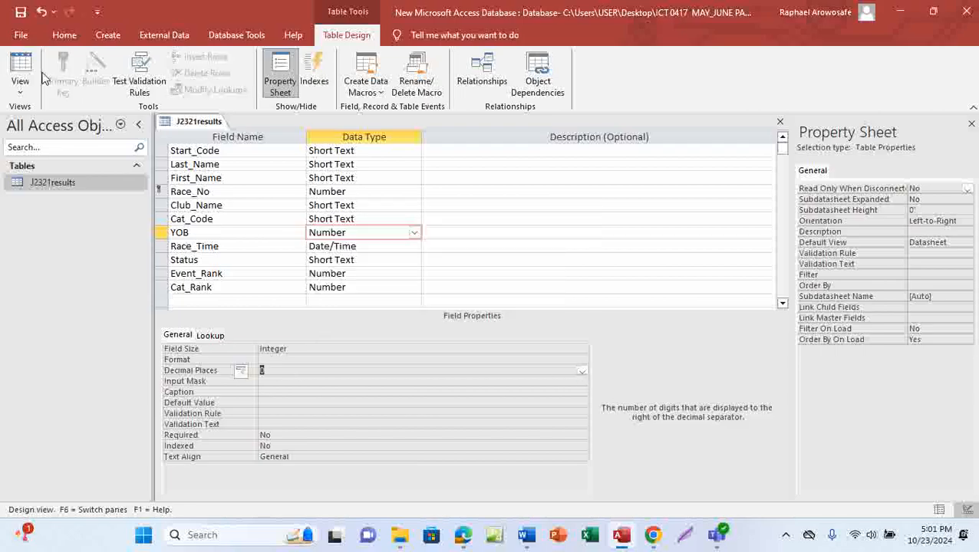
left_click(21, 14)
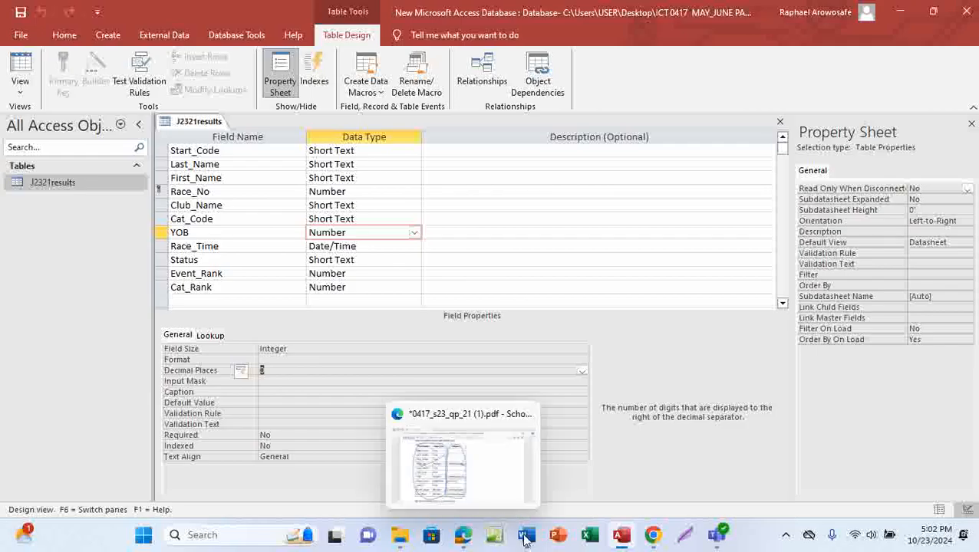
mouse_move(474, 542)
left_click(485, 498)
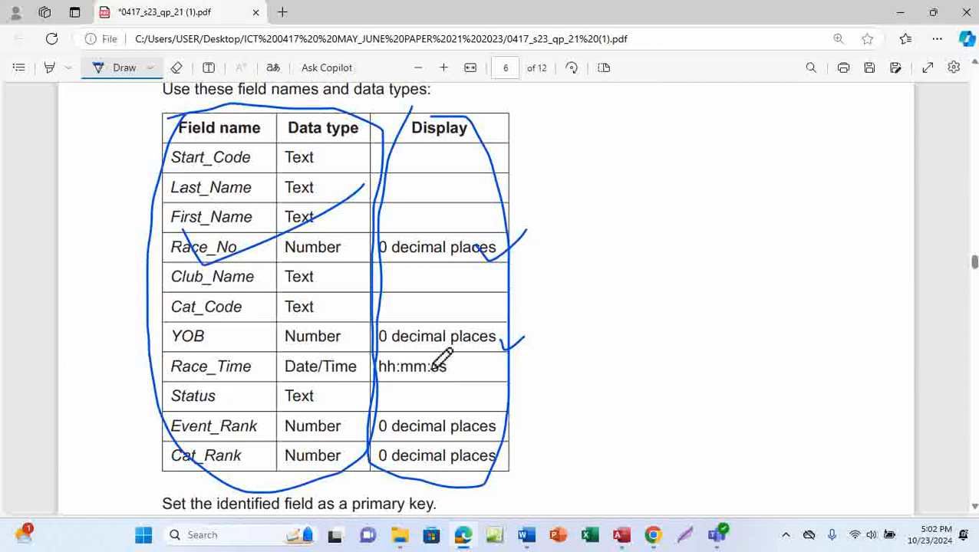
Step: Turn off Draw mode and copy 'hh:mm:ss' from the question paper's Race_Time Display cell
left_click(118, 71)
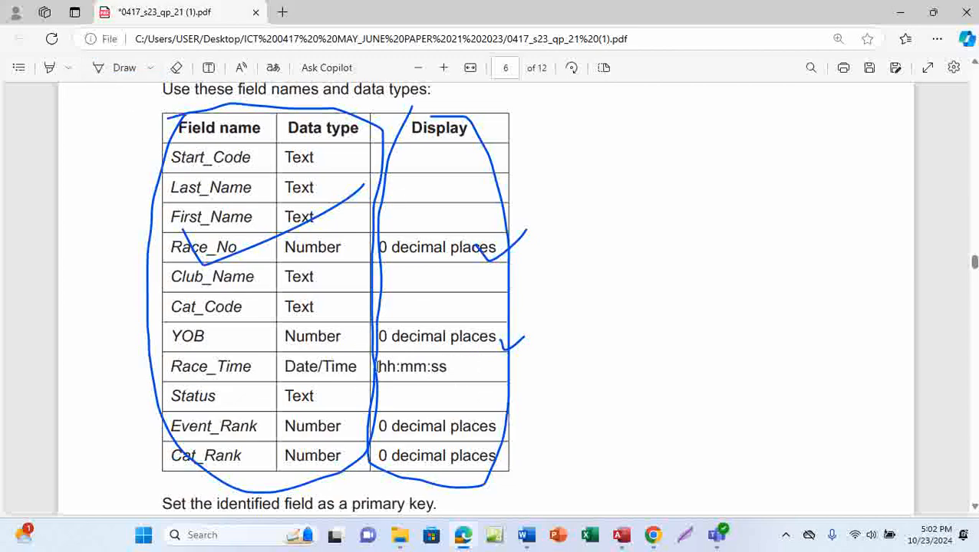
left_click_drag(379, 366, 448, 370)
key("ctrl+c")
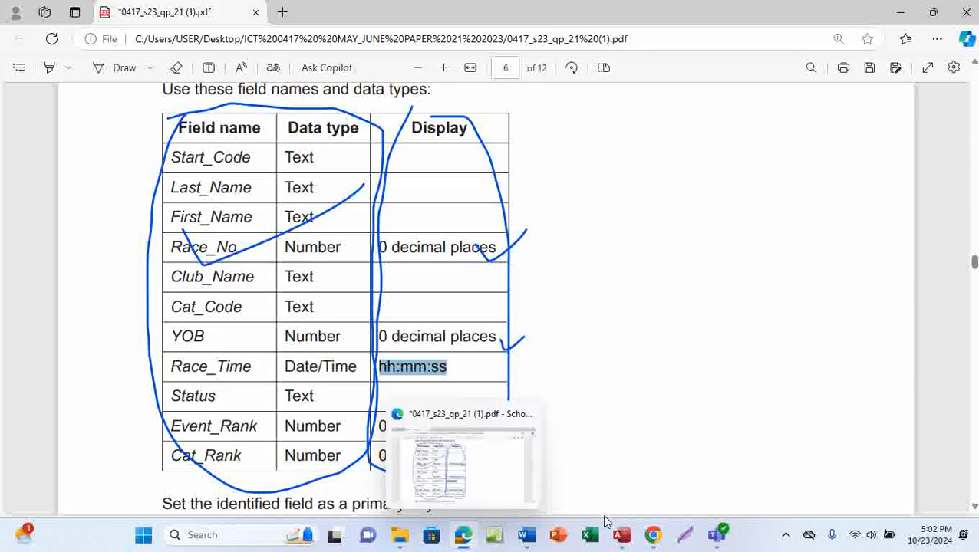
left_click(622, 535)
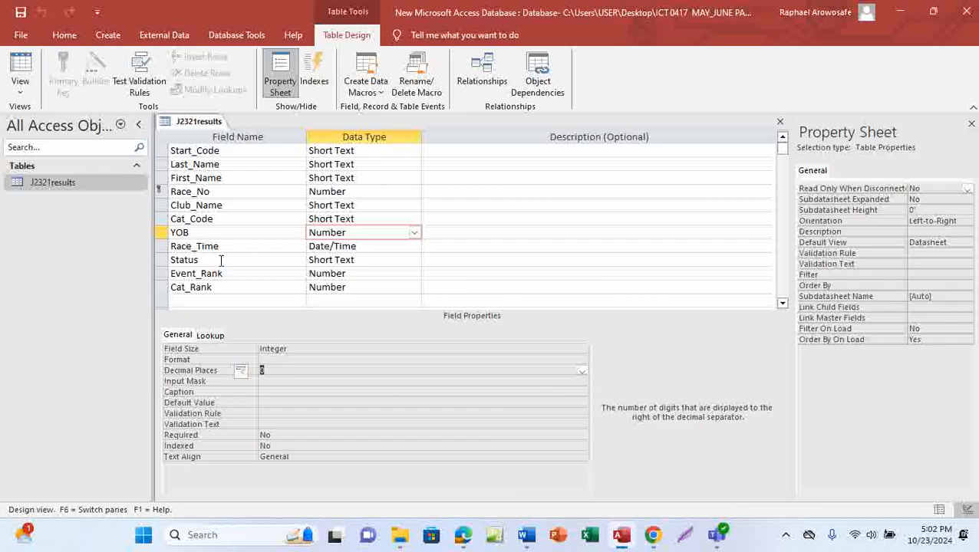
Step: Paste hh:mm:ss into Race_Time's Format property, shown as hh:nn:ss, and save the design
left_click(359, 250)
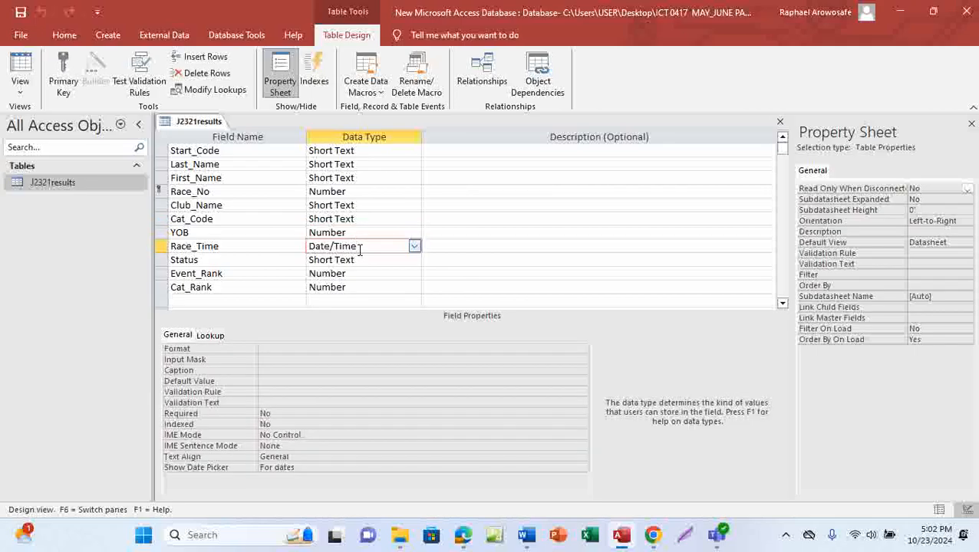
left_click(265, 349)
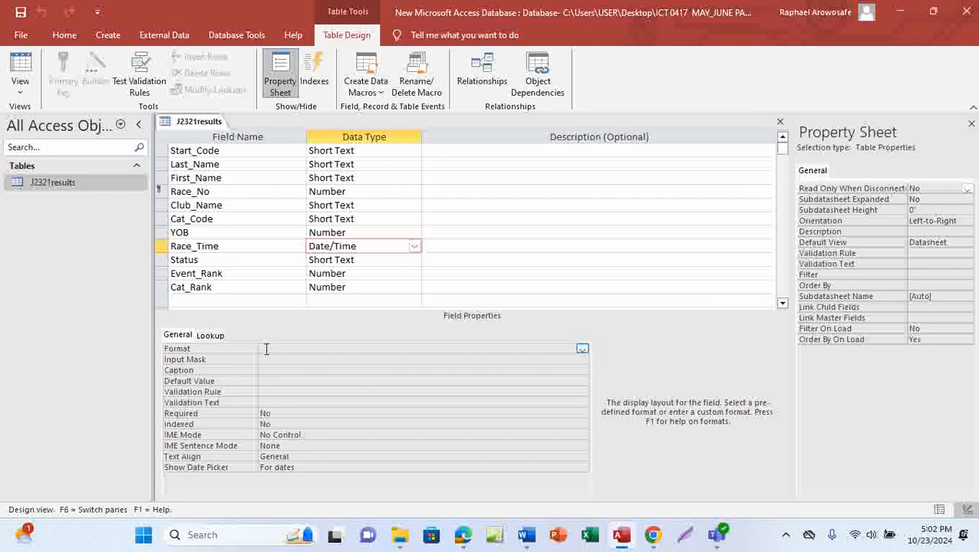
key("ctrl+v")
left_click(21, 14)
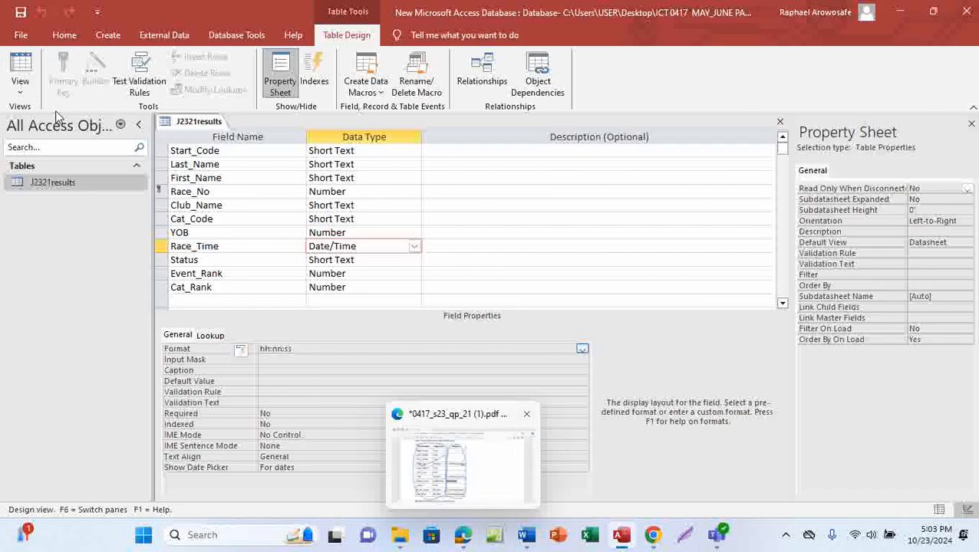
Step: Check the question paper's Event_Rank and Cat_Rank decimal place requirements, then return to Access
mouse_move(459, 539)
left_click(479, 470)
scroll(476, 415, "down", 2)
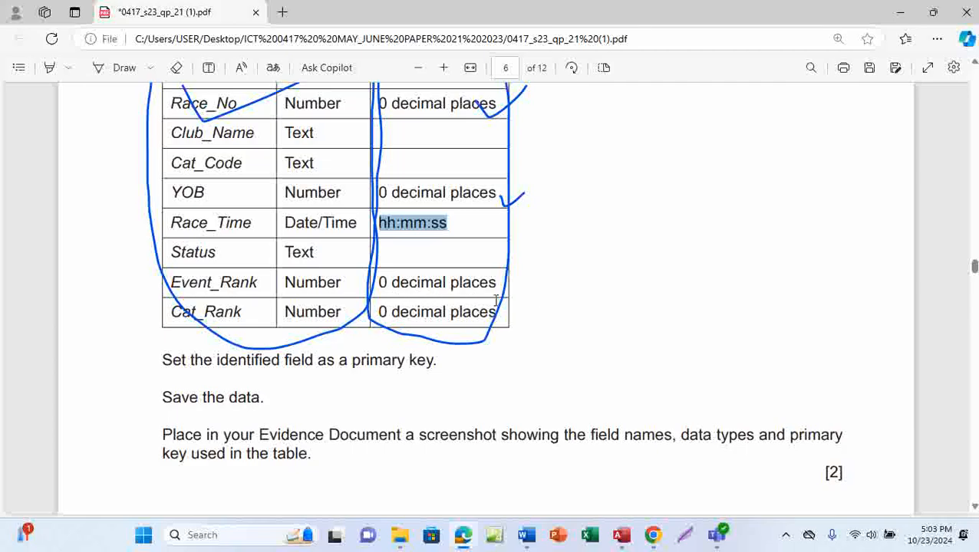
mouse_move(621, 535)
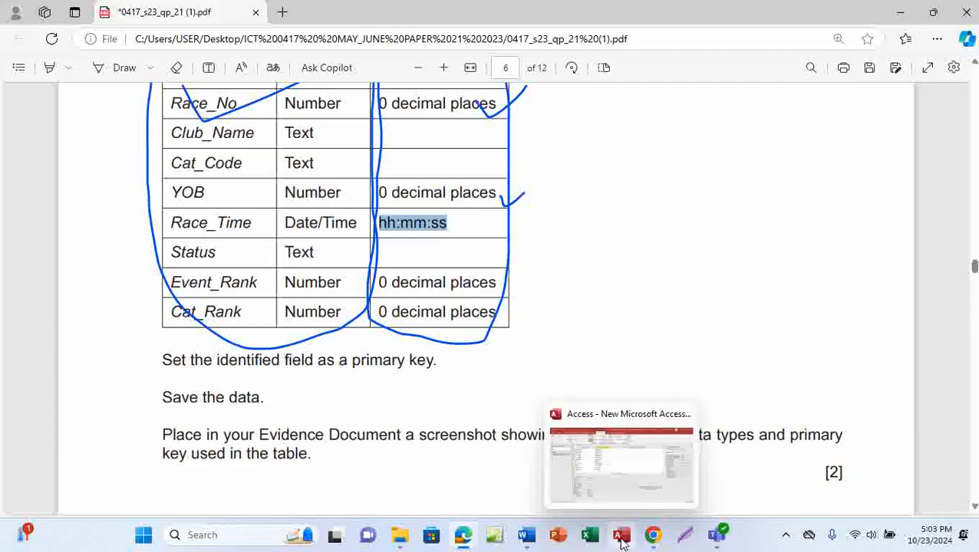
left_click(615, 471)
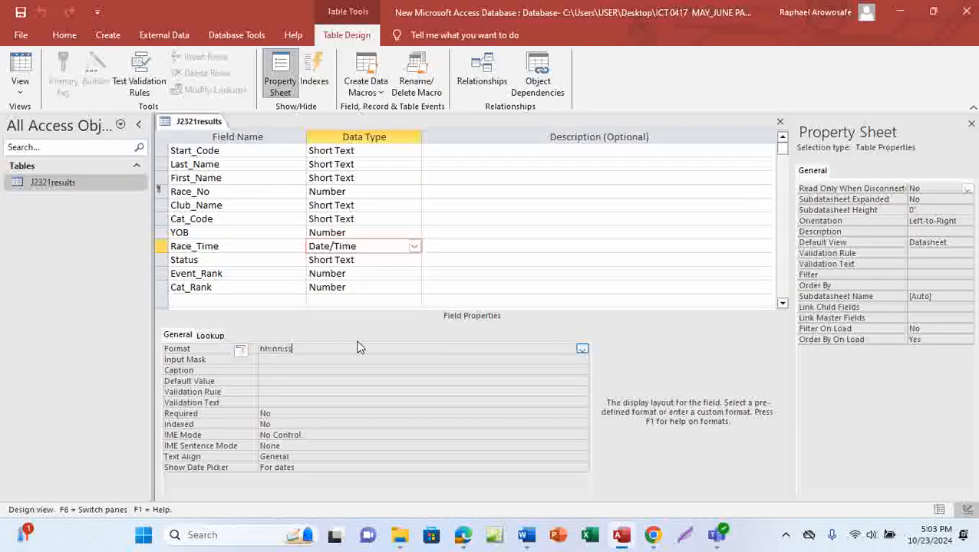
Step: Set both Event_Rank and Cat_Rank to 0 decimal places in Field Properties
left_click(357, 273)
left_click(288, 370)
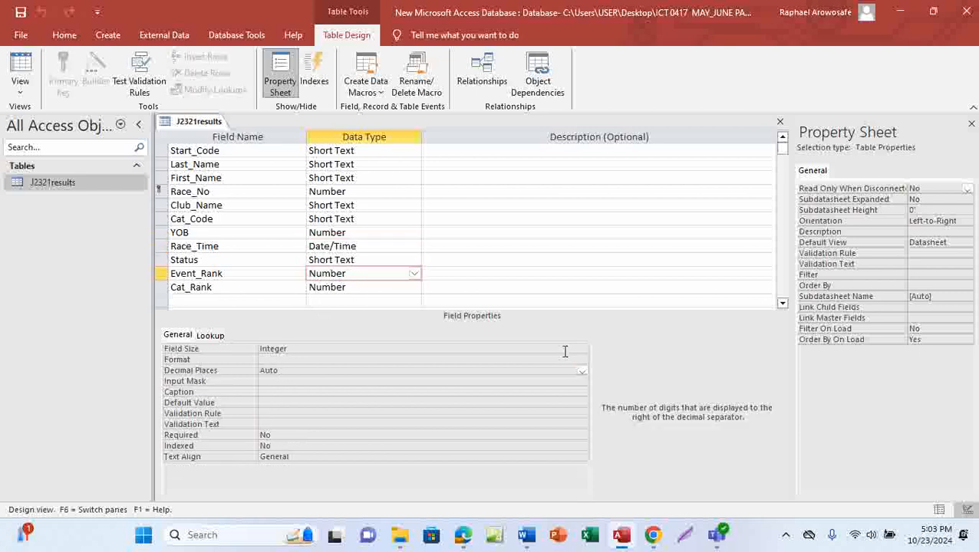
left_click(582, 371)
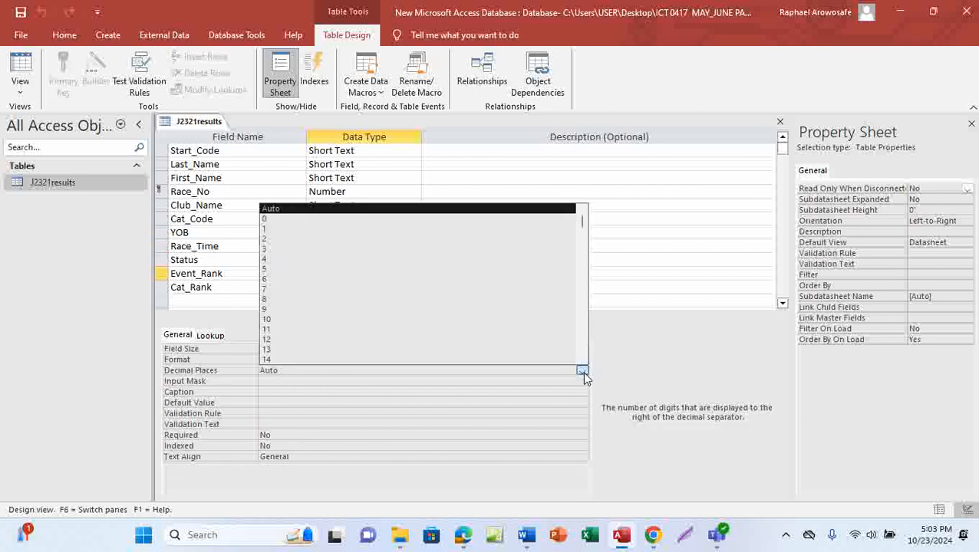
left_click(302, 230)
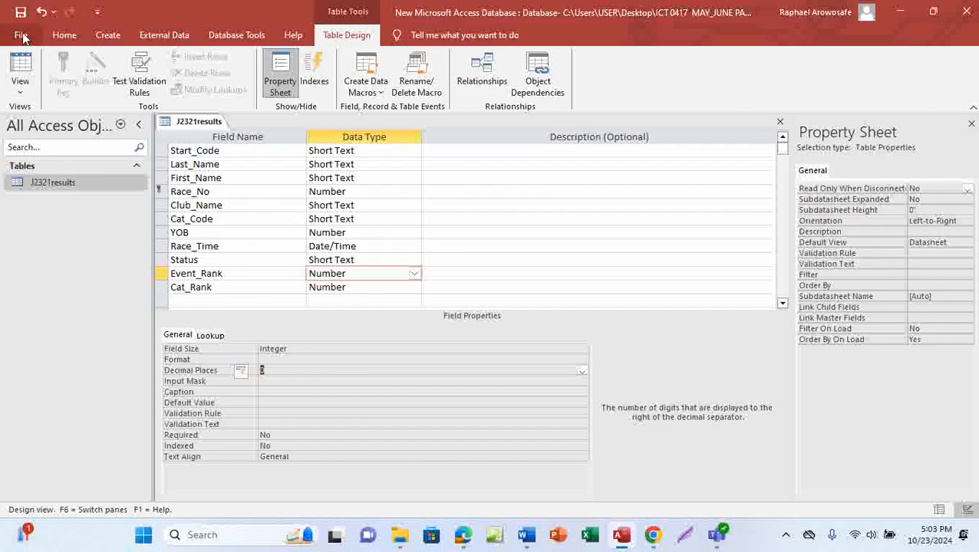
left_click(347, 287)
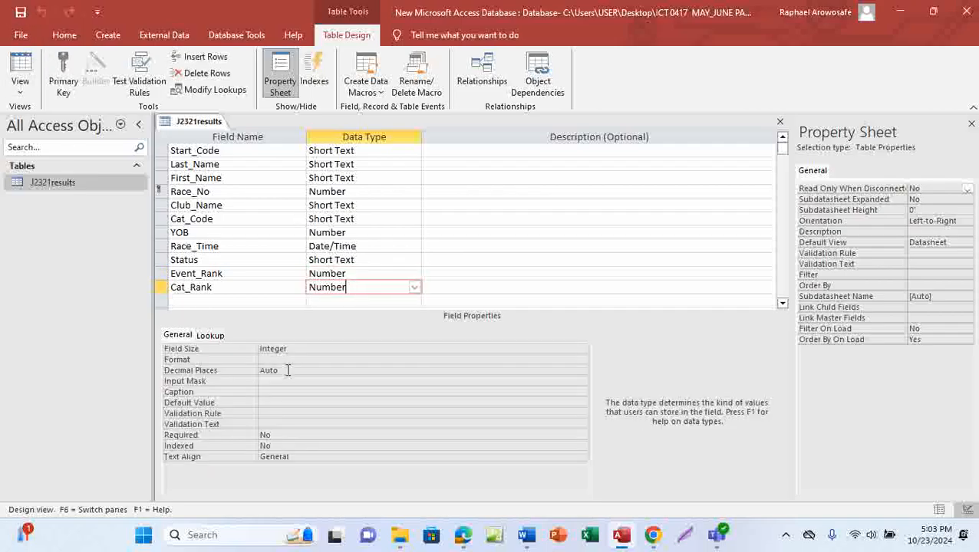
left_click(285, 371)
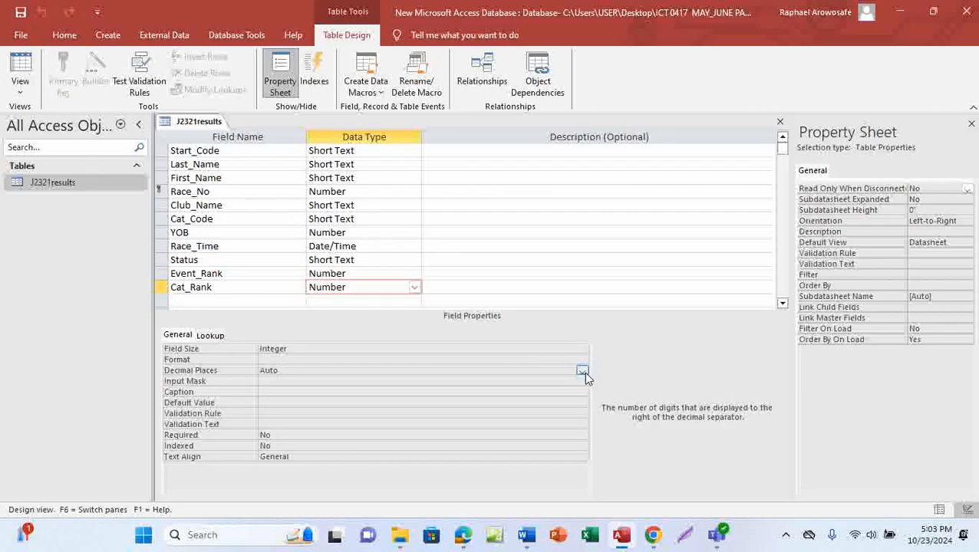
left_click(583, 371)
left_click(315, 219)
Step: Ink a tick under the primary key instruction and circle the [2] mark on the question paper
mouse_move(462, 535)
left_click(497, 477)
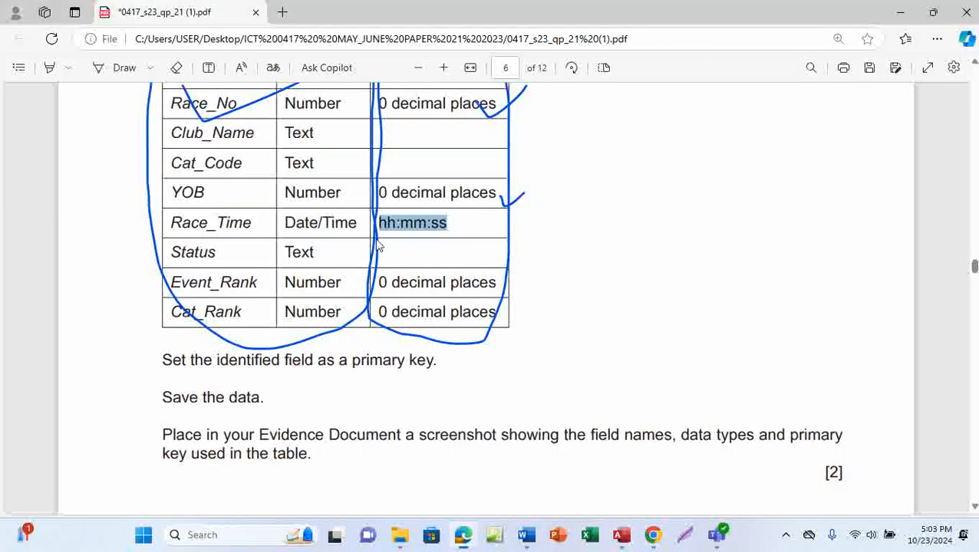
scroll(524, 361, "up", 3)
scroll(524, 361, "down", 3)
left_click(117, 72)
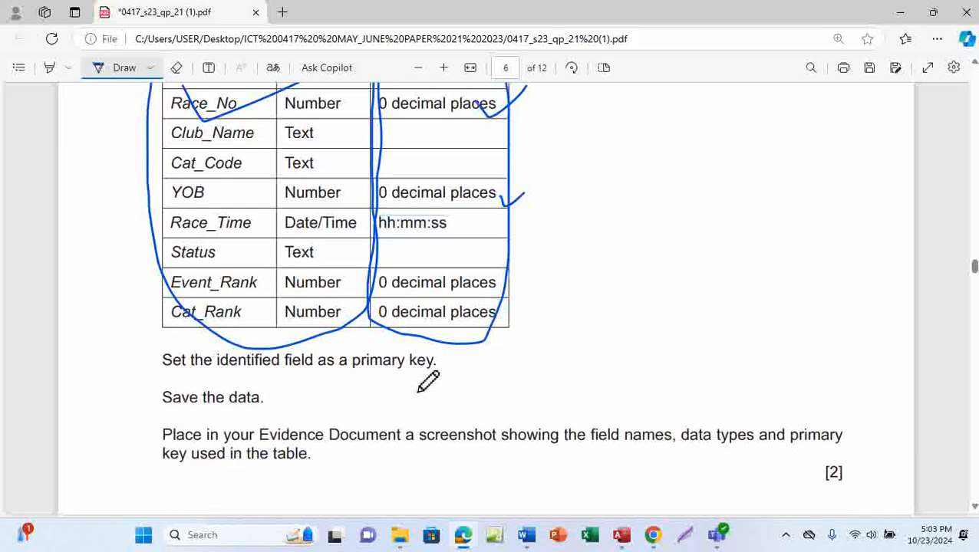
left_click_drag(427, 367, 489, 362)
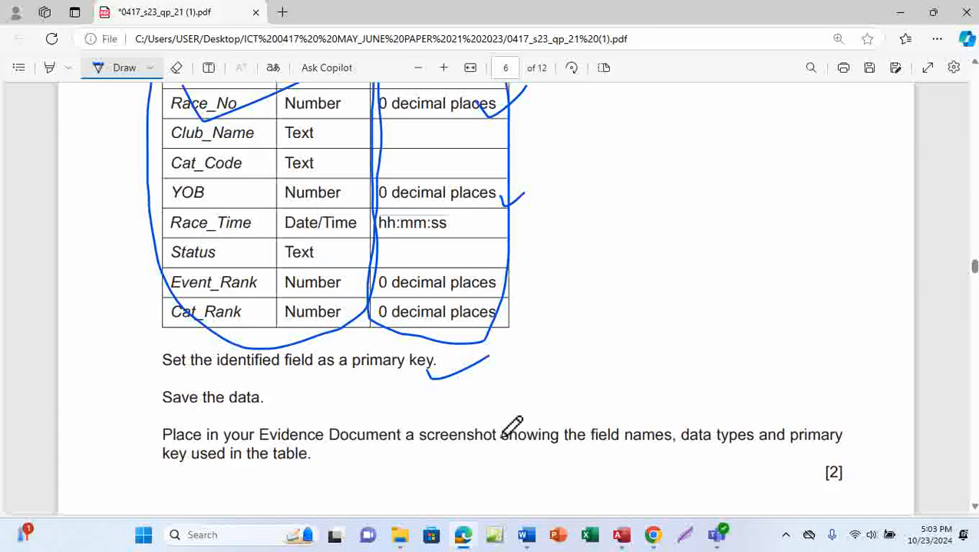
scroll(509, 426, "down", 3)
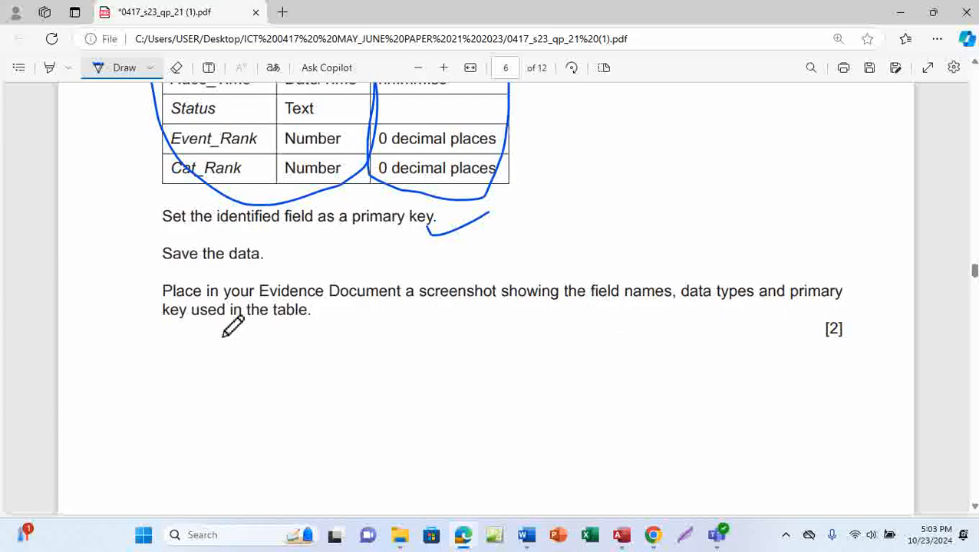
mouse_move(810, 321)
left_mouse_down()
mouse_move(812, 347)
mouse_move(825, 328)
left_mouse_up()
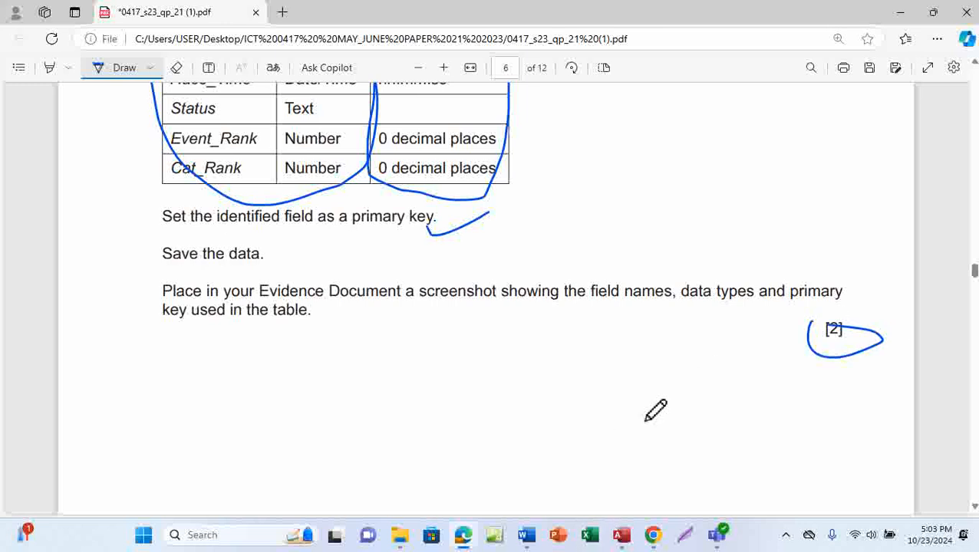
mouse_move(621, 535)
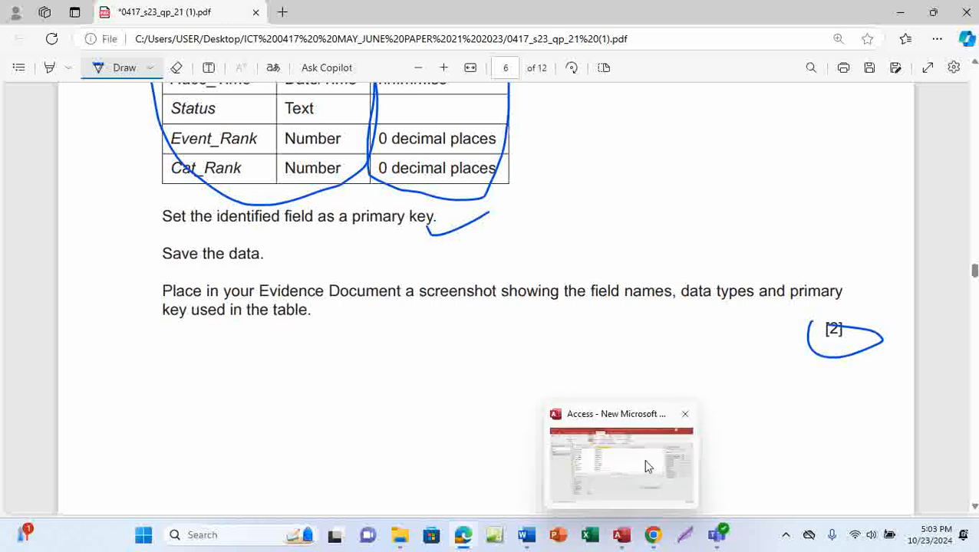
left_click(643, 458)
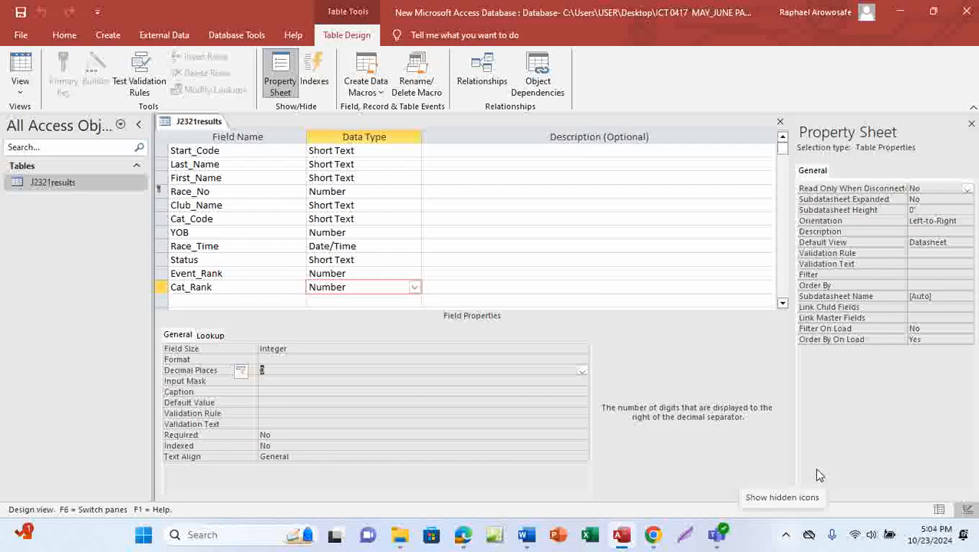
Step: Snip the J2321results field names, data types and field properties area and copy the image
left_click(787, 537)
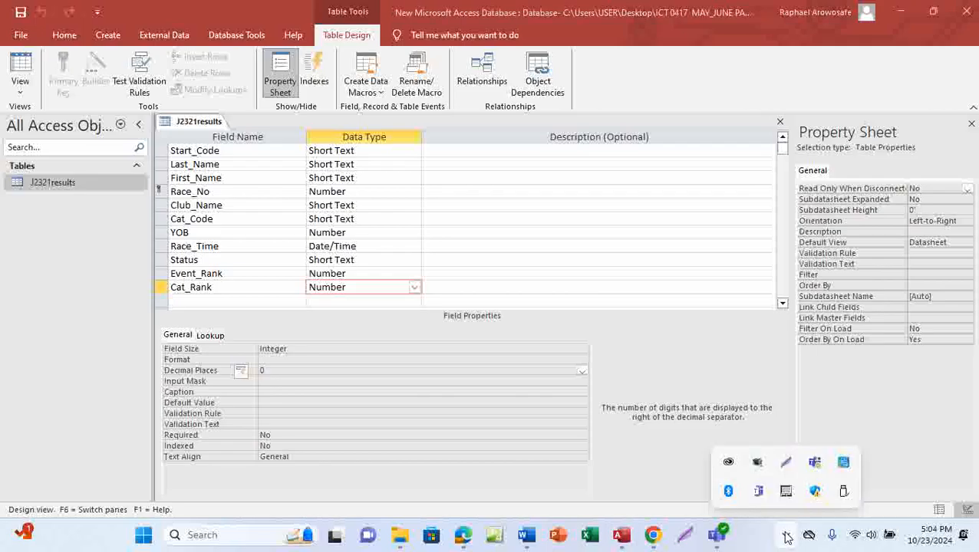
left_click(787, 465)
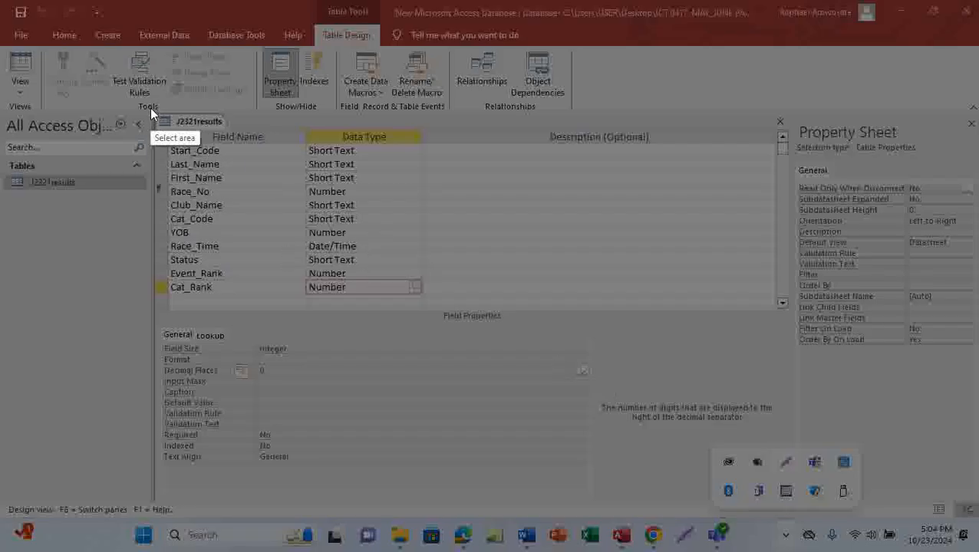
mouse_move(150, 109)
left_mouse_down()
mouse_move(218, 111)
mouse_move(436, 212)
mouse_move(426, 485)
mouse_move(431, 472)
left_mouse_up()
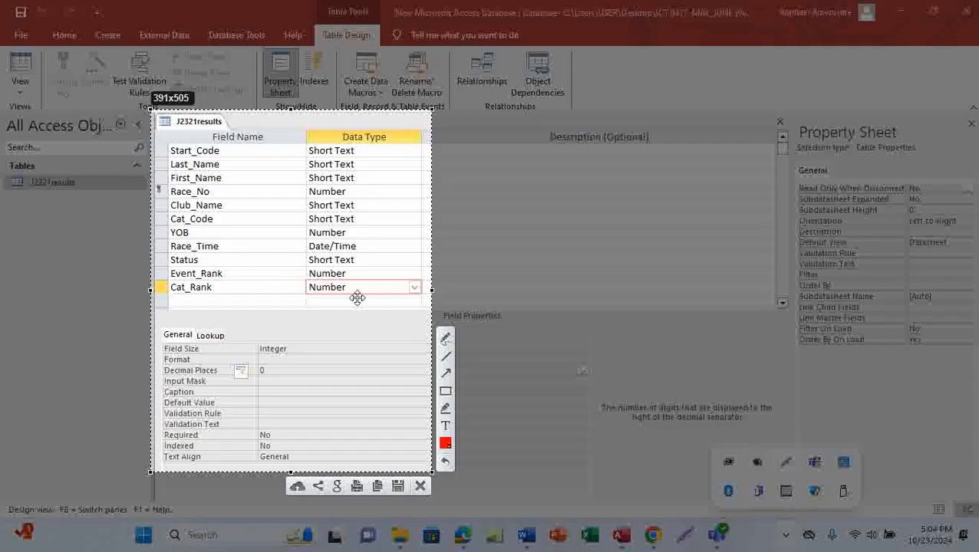
left_click(376, 488)
Step: Paste the table design screenshot under the Step 15 evidence heading in EVIDENCE0001
mouse_move(529, 542)
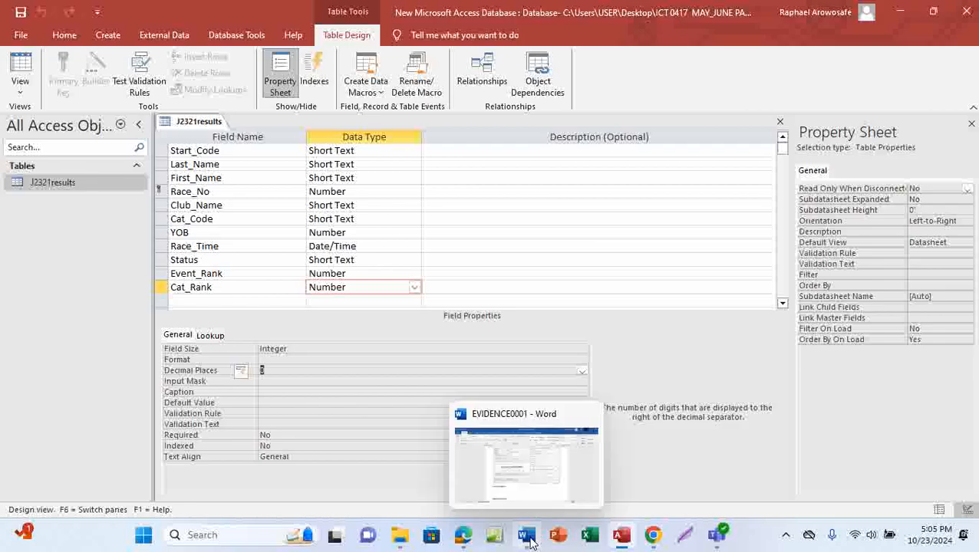
left_click(541, 470)
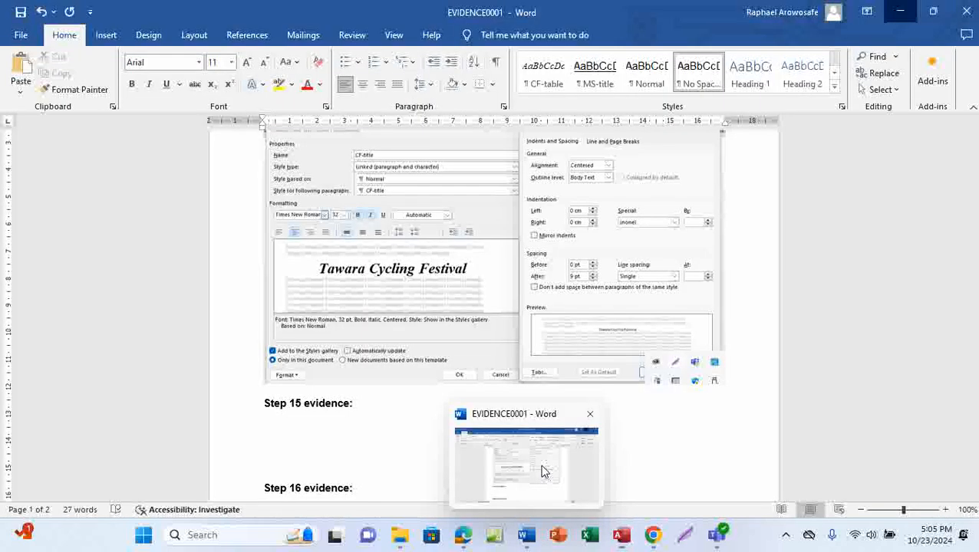
left_click(281, 424)
key("ctrl+v")
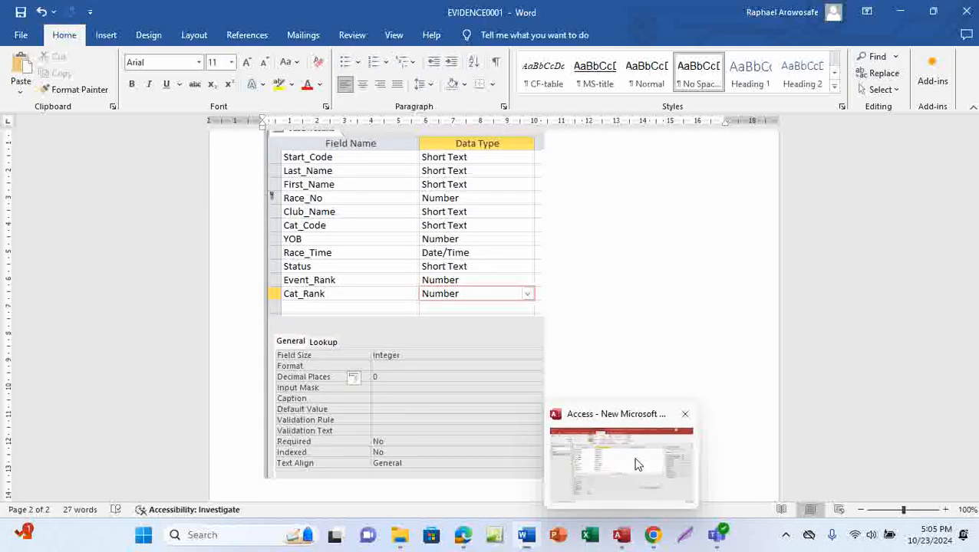
Step: Select Race_Time in Access and snip a new capture showing its hh:nn:ss format
left_click(635, 463)
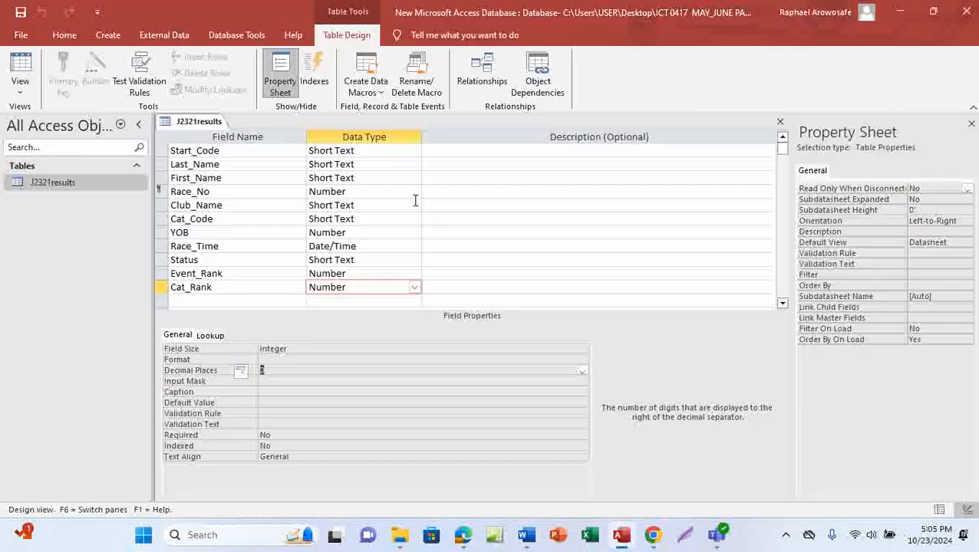
left_click(359, 247)
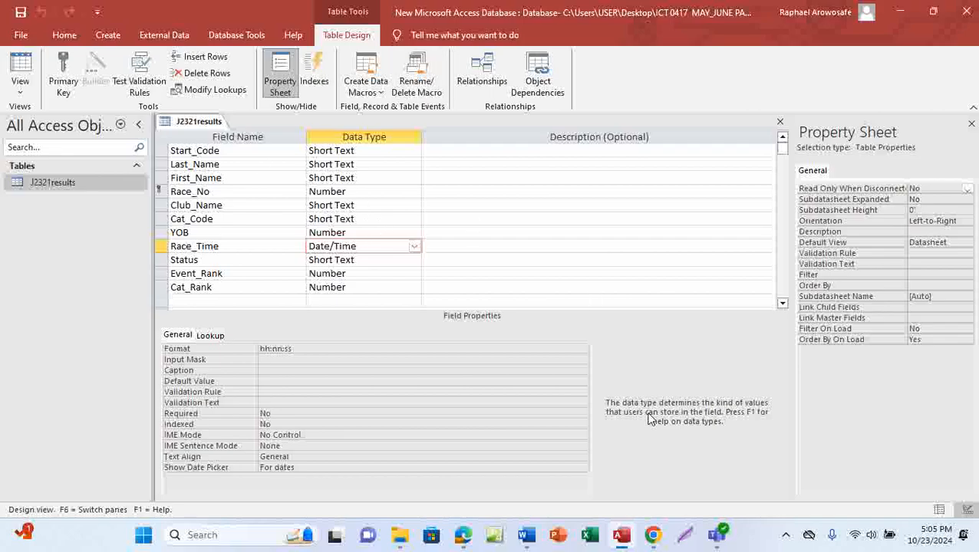
left_click(787, 536)
left_click(785, 463)
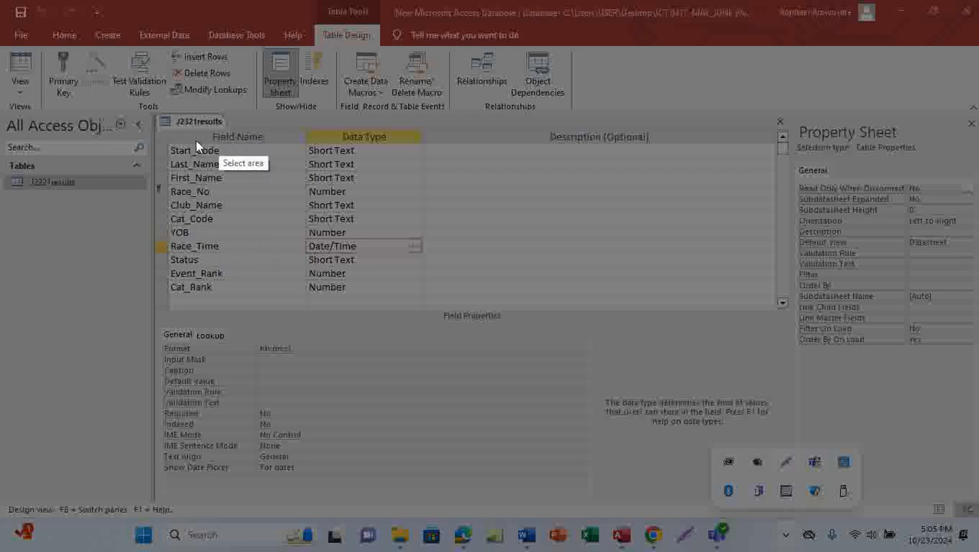
left_click_drag(149, 109, 423, 479)
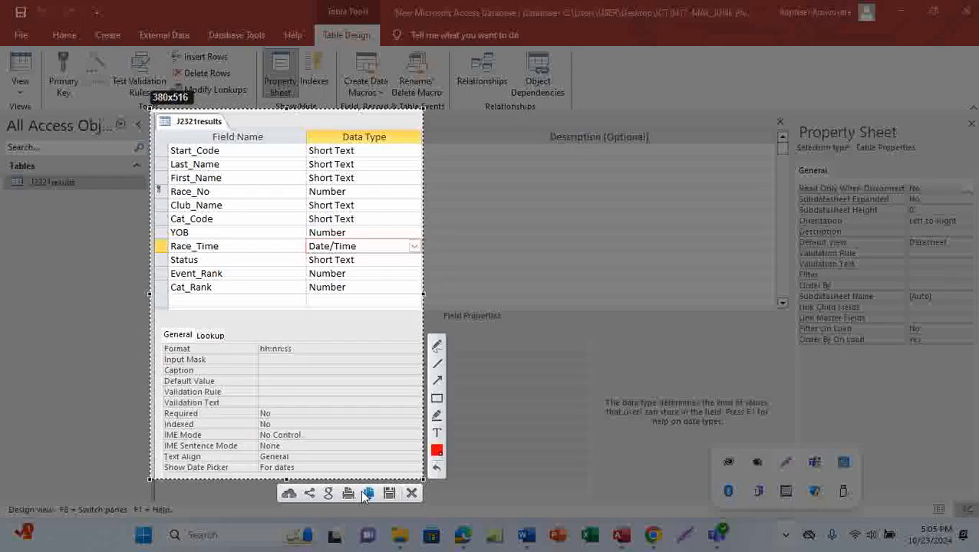
left_click(369, 495)
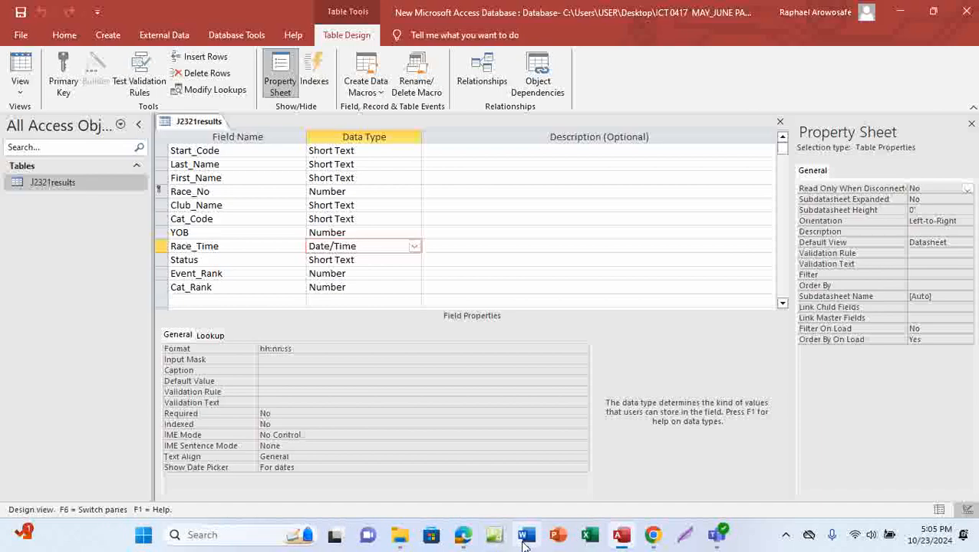
Step: Replace the old screenshot with the new capture and save EVIDENCE0001
mouse_move(522, 534)
left_click(550, 485)
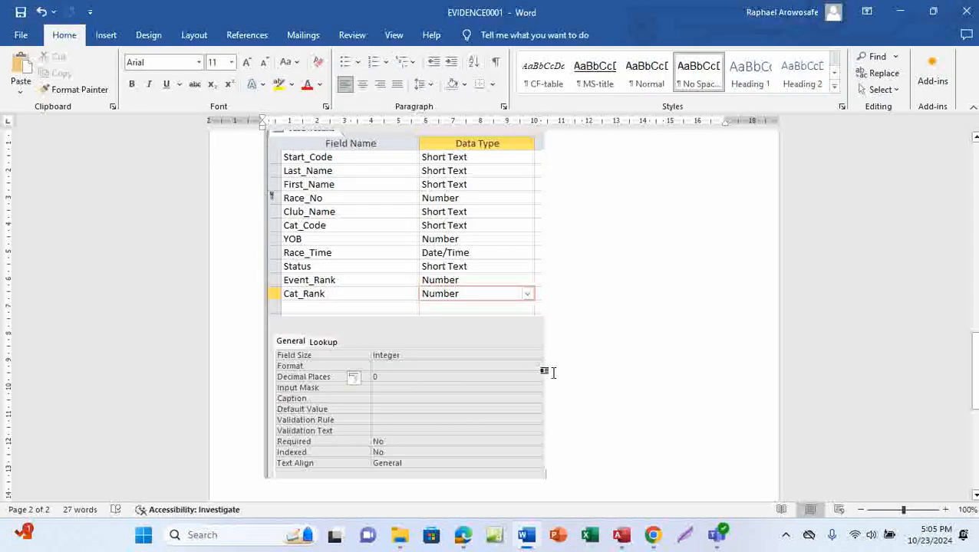
key("ctrl+v")
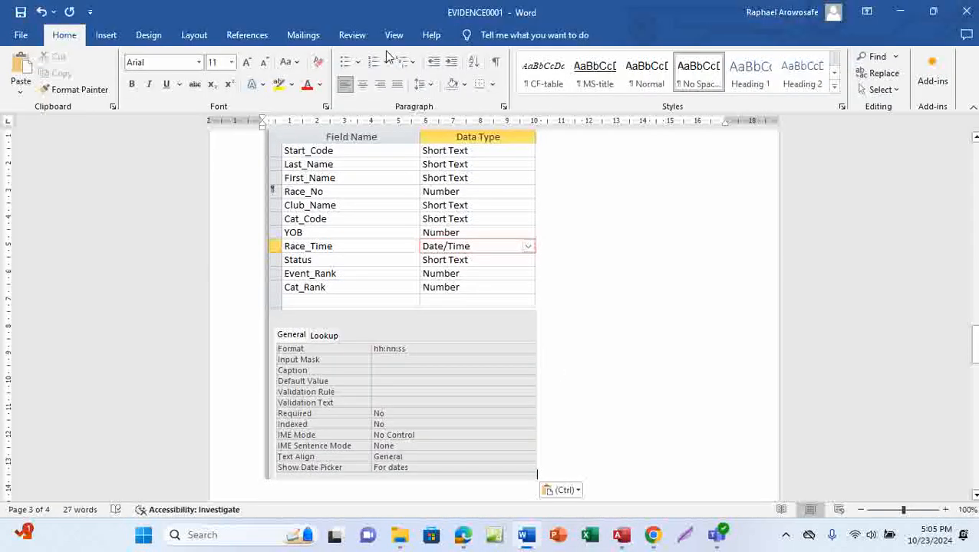
left_click(20, 12)
Step: Tick the screenshot instruction and underline j2321start_times.csv in question 16, then return to Access
mouse_move(469, 543)
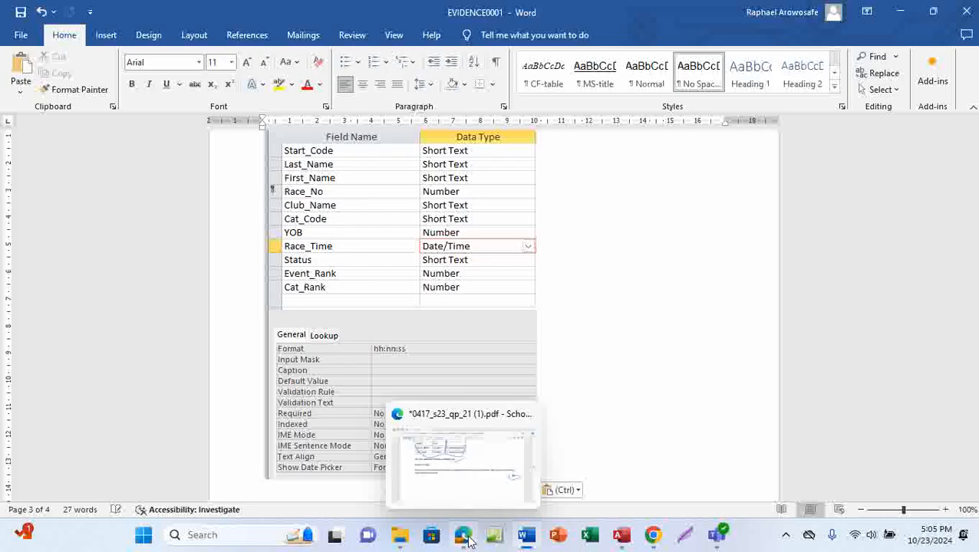
left_click(499, 461)
mouse_move(341, 323)
left_mouse_down()
mouse_move(507, 284)
mouse_move(563, 245)
left_mouse_up()
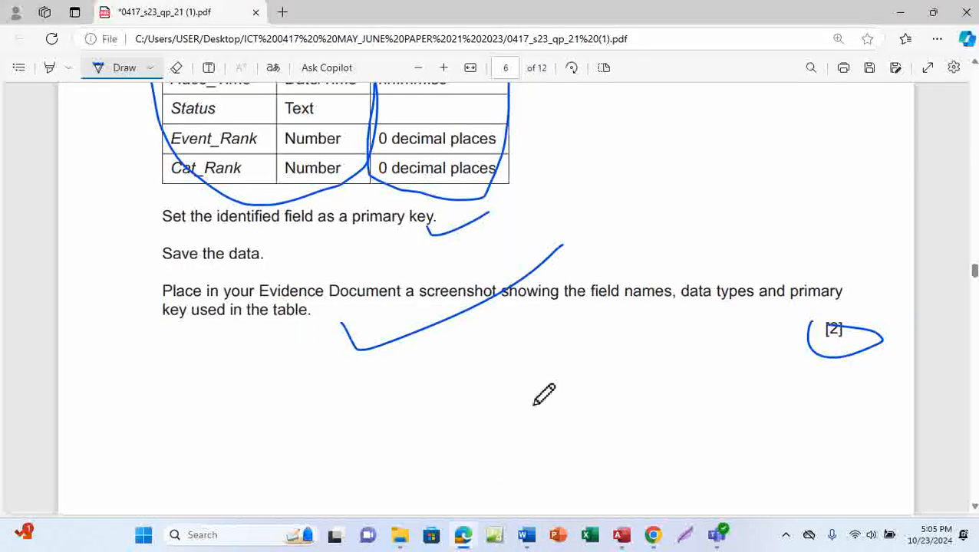
scroll(544, 394, "down", 10)
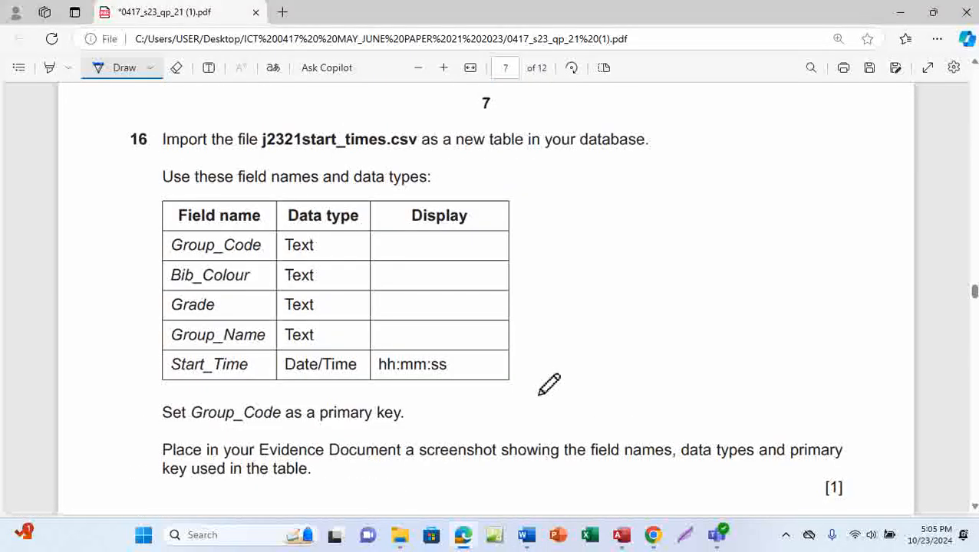
left_click_drag(283, 155, 342, 156)
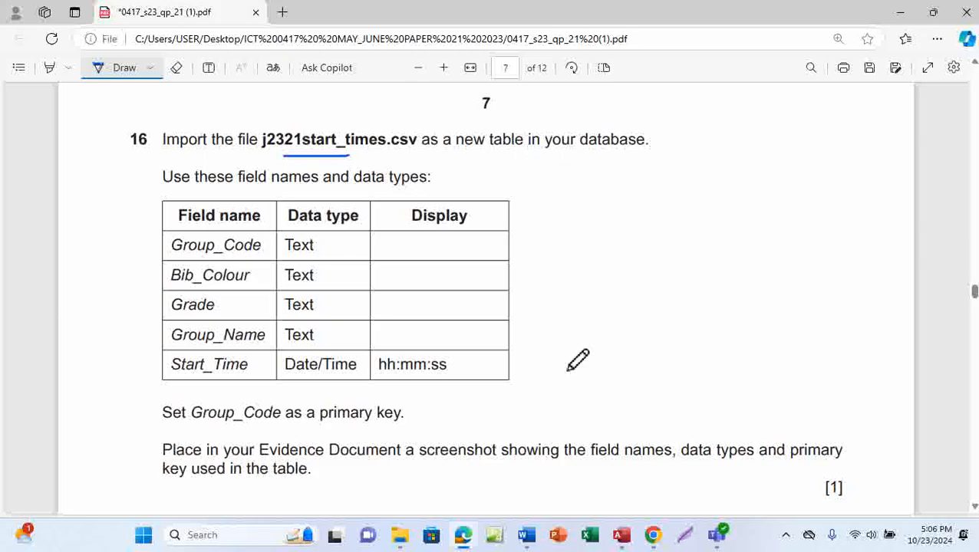
mouse_move(621, 534)
left_click(627, 464)
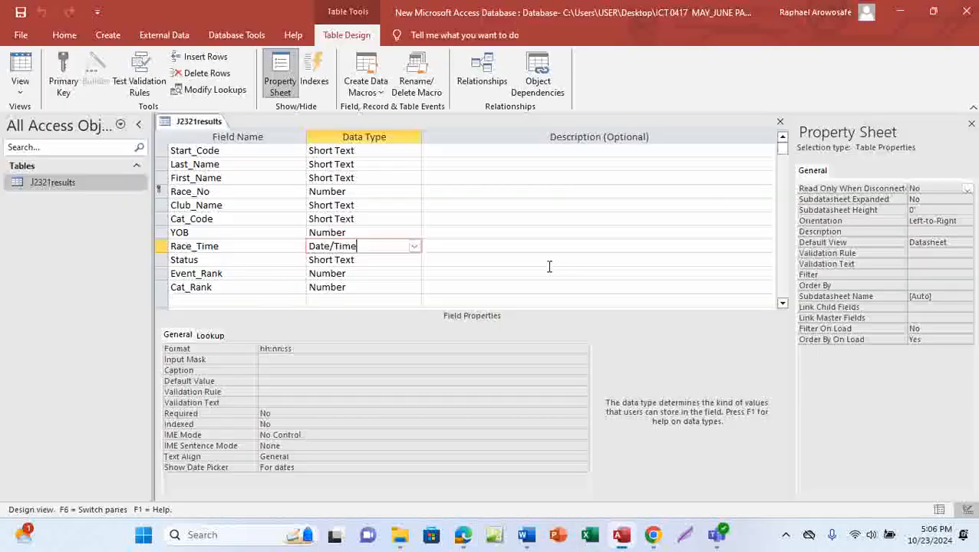
Step: Save and close the J2321results table
right_click(187, 128)
left_click(205, 132)
right_click(197, 127)
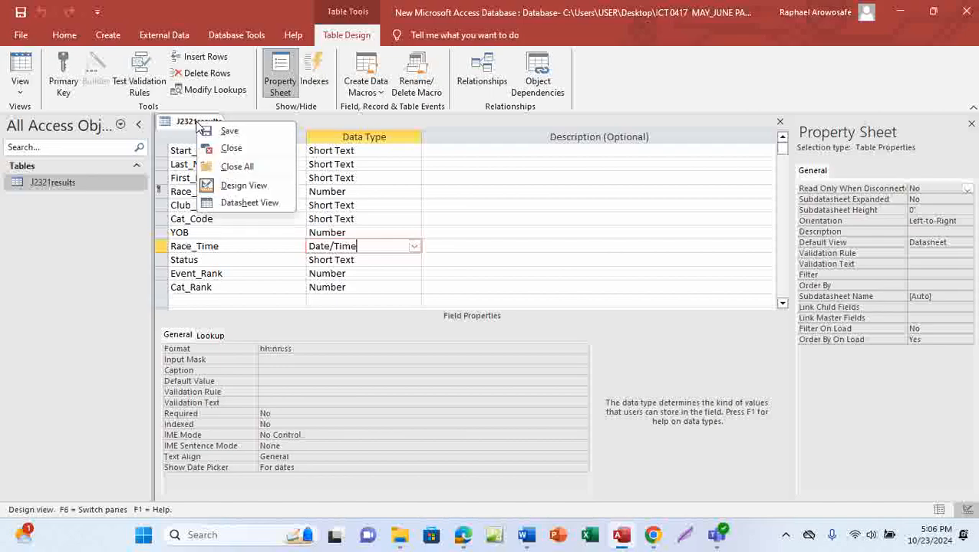
left_click(232, 149)
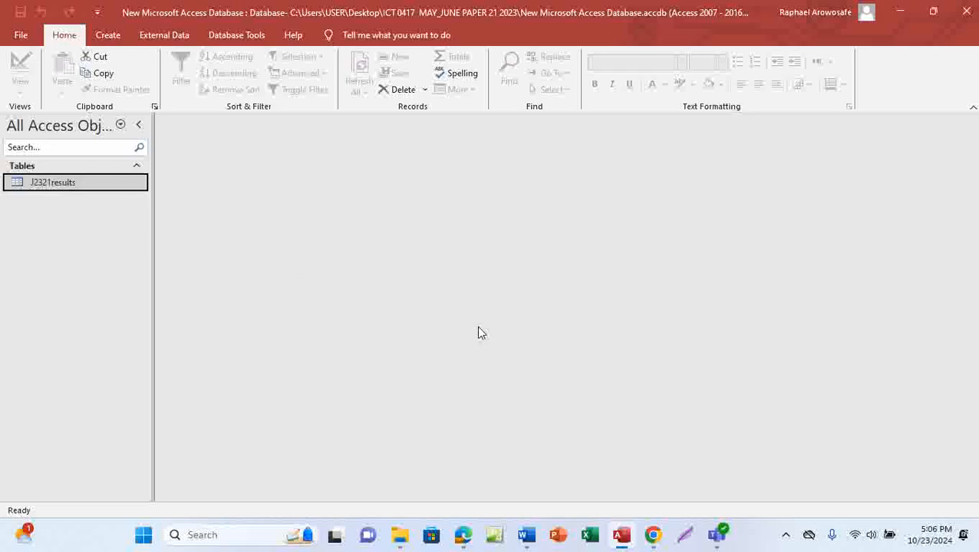
Step: Start a Text File import from External Data > New Data Source > From File
left_click(158, 39)
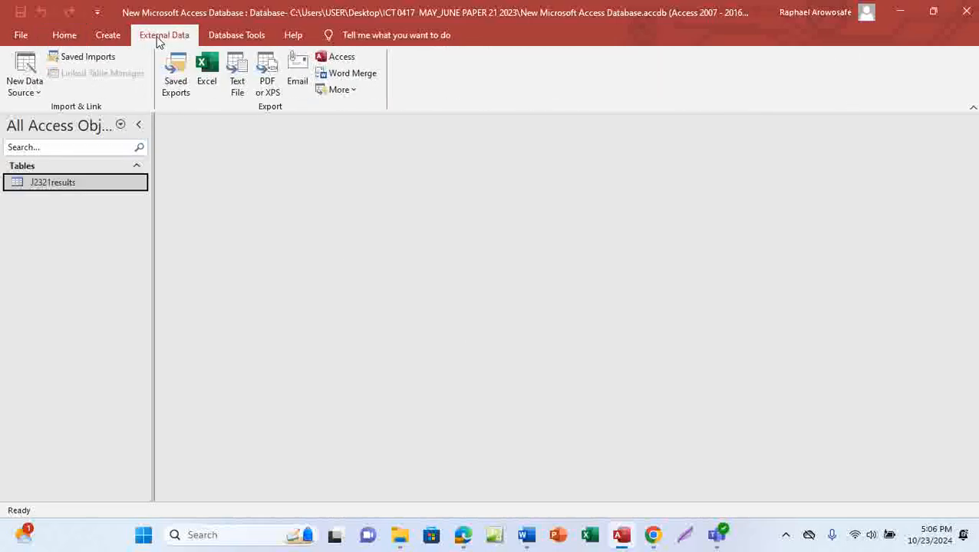
left_click(40, 92)
mouse_move(63, 125)
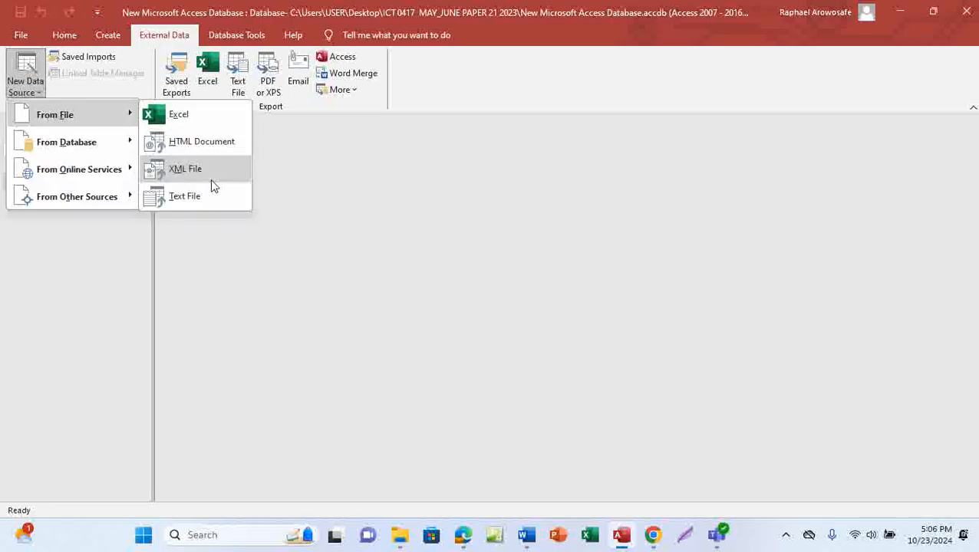
left_click(193, 199)
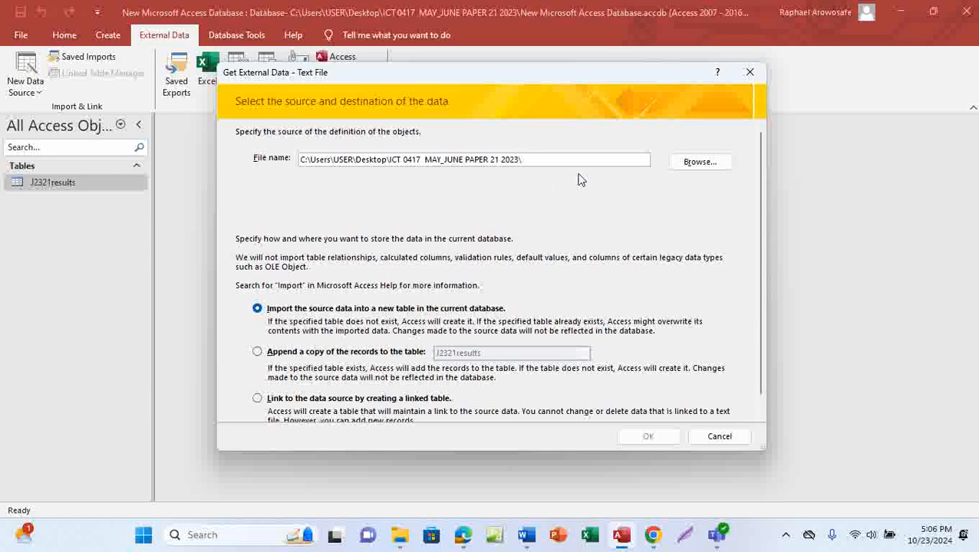
Step: Browse to the ICT 0417 MAY_JUNE PAPER 21 2023 folder and choose j2321start_times as the source
left_click(699, 163)
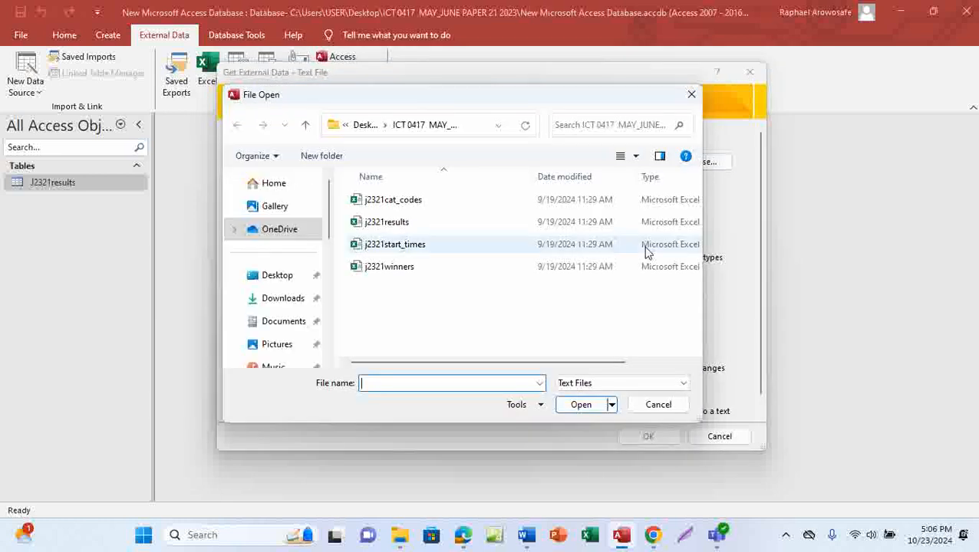
left_click(279, 278)
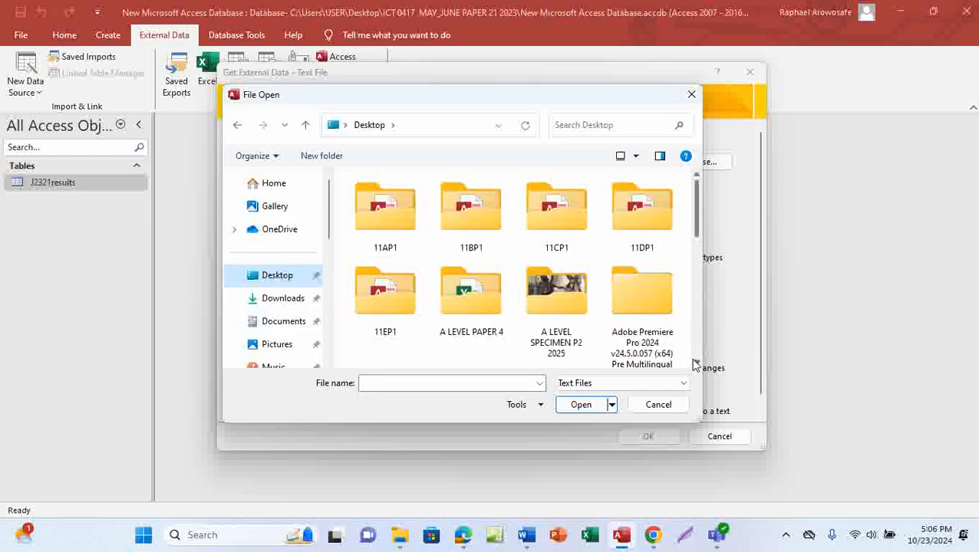
scroll(696, 366, "down", 5)
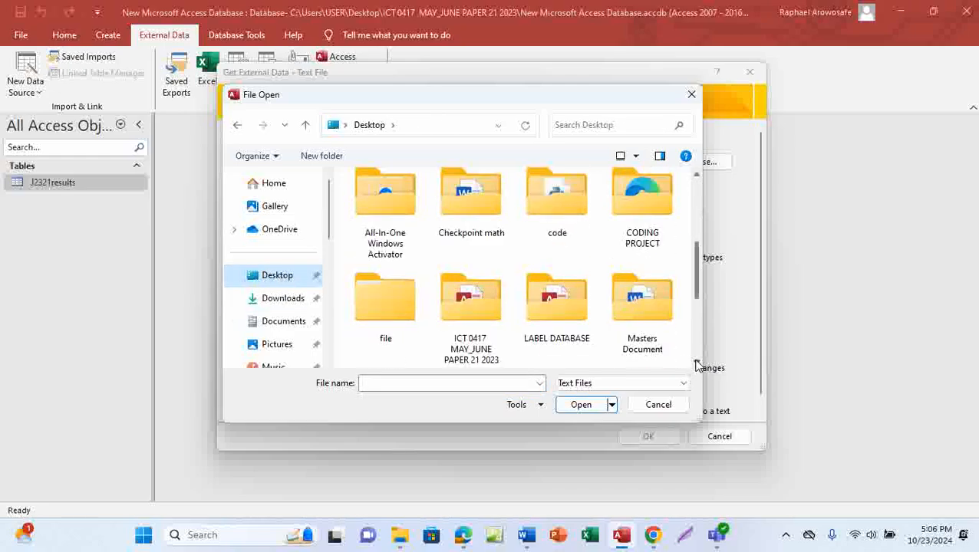
double_click(484, 324)
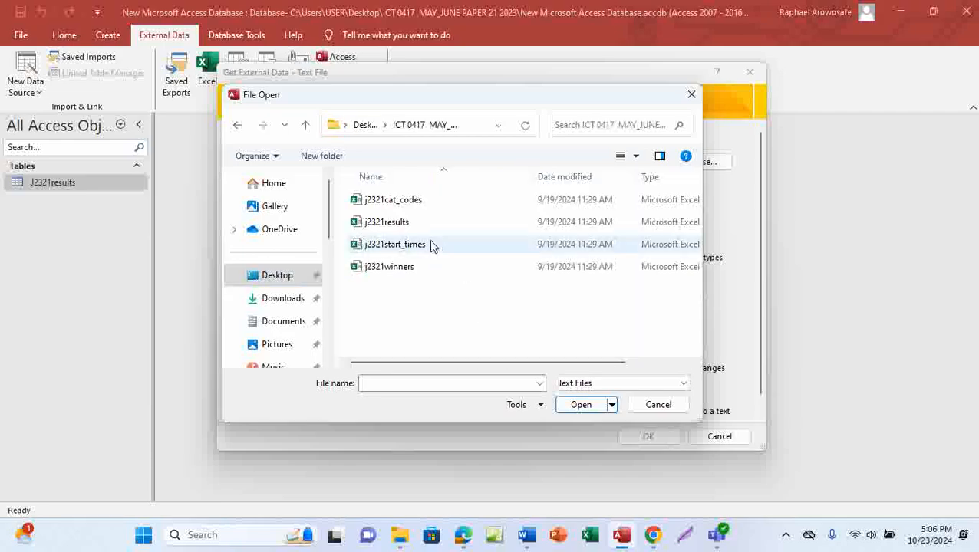
mouse_move(462, 535)
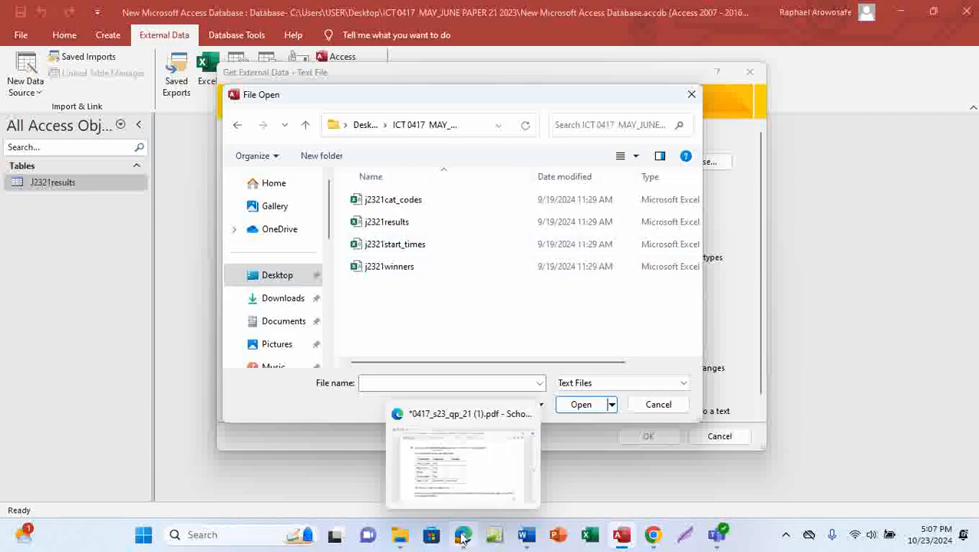
left_click(477, 484)
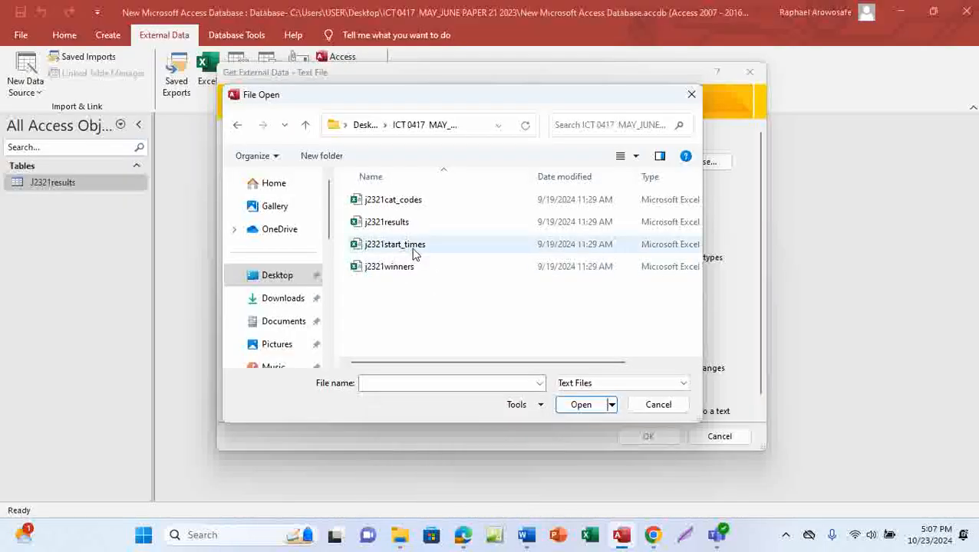
left_click(413, 251)
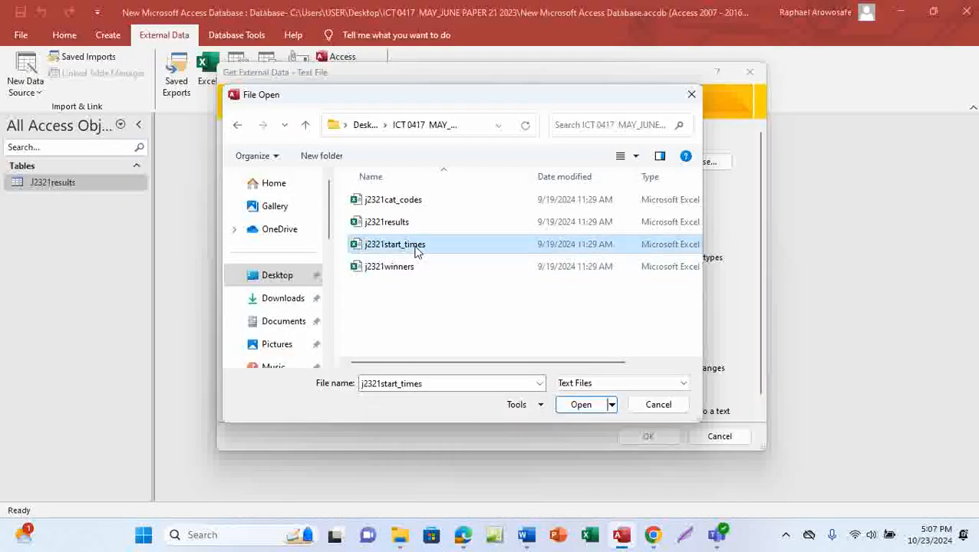
left_click(581, 405)
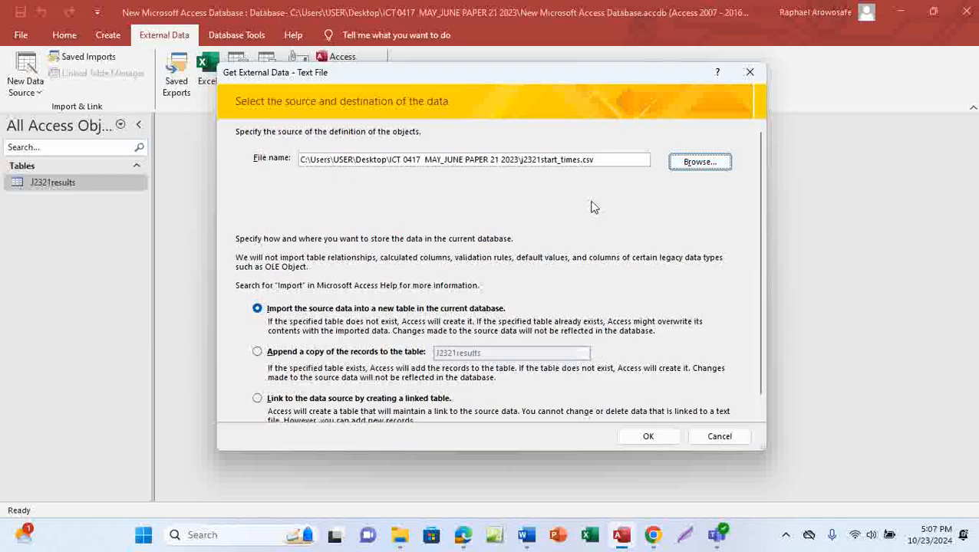
Step: Import into a new table as Delimited with First Row Contains Field Names, then open Advanced
left_click(646, 436)
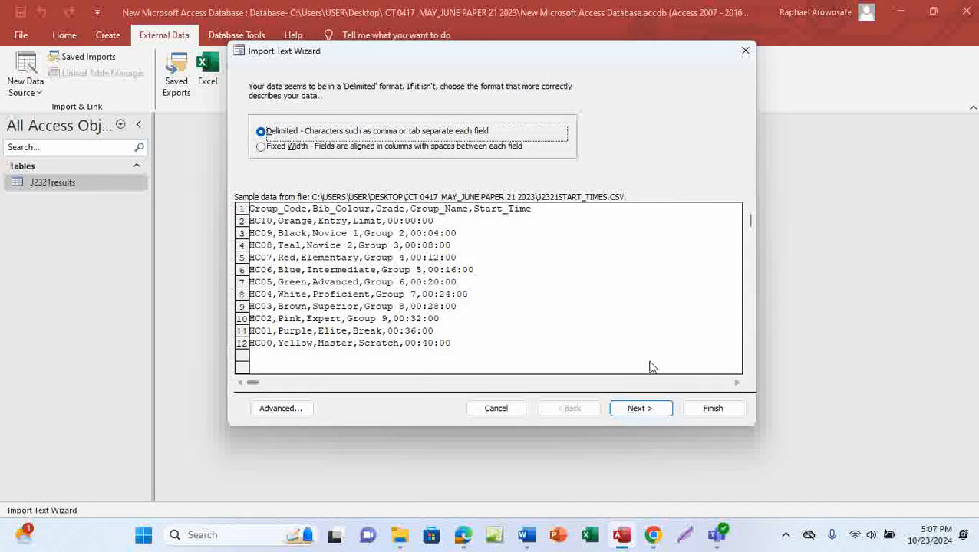
left_click(641, 410)
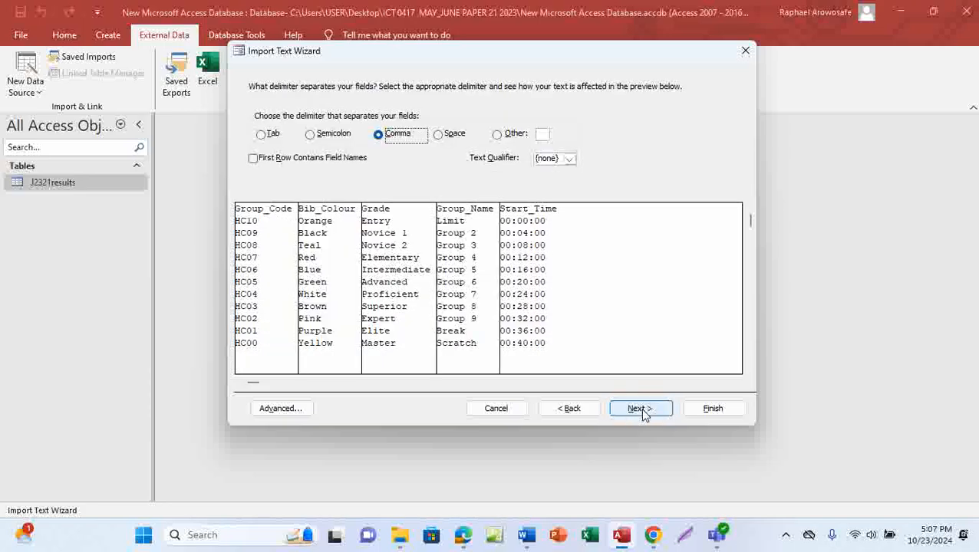
left_click(254, 158)
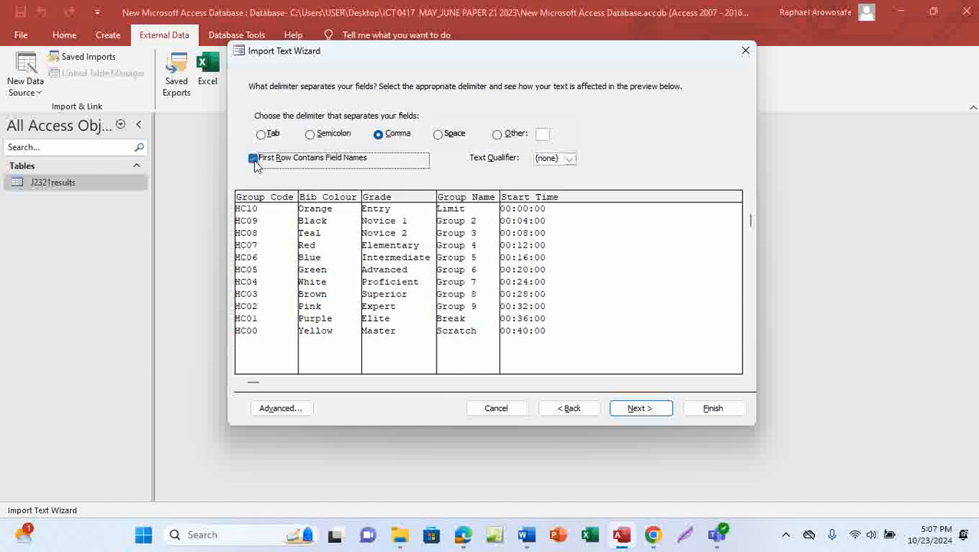
left_click(642, 409)
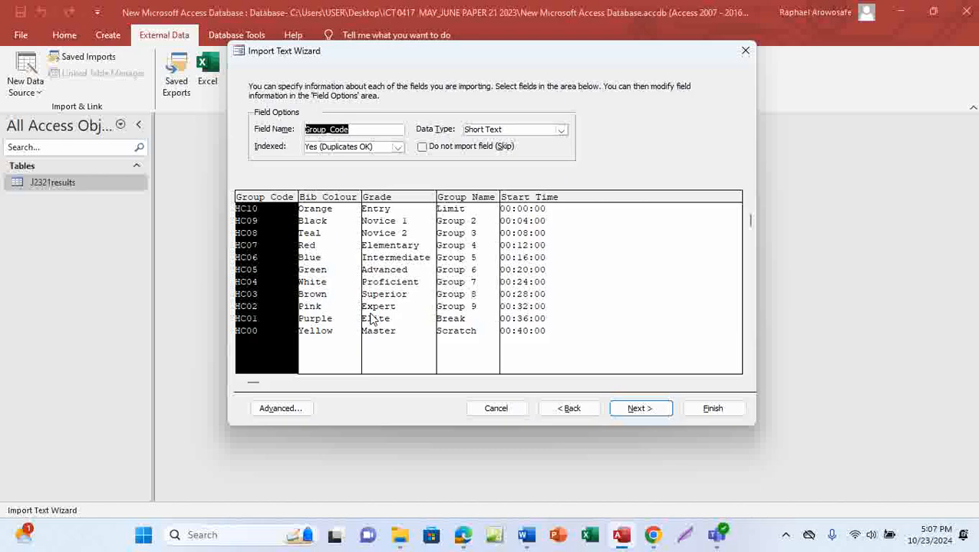
left_click(278, 407)
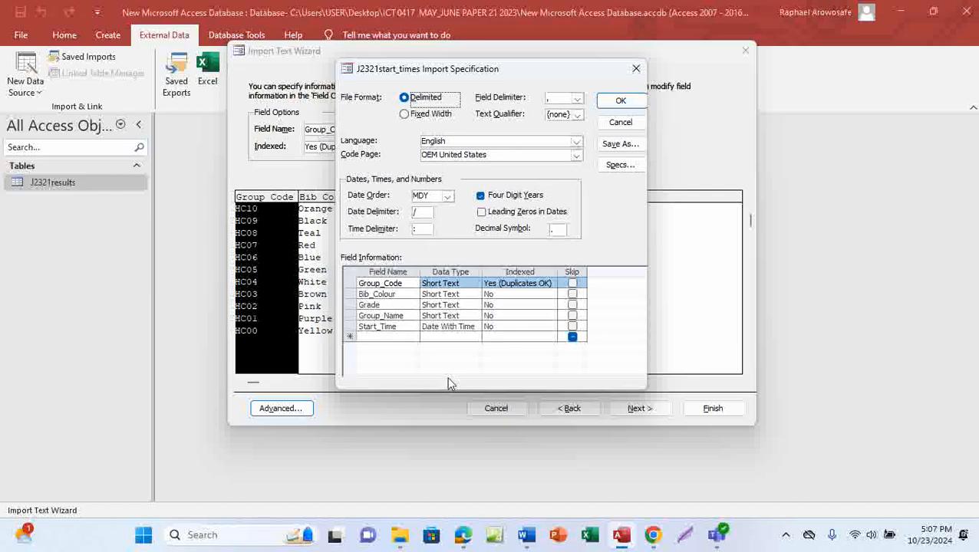
Step: After checking the question paper, set the import specification's date order to DMY
mouse_move(464, 538)
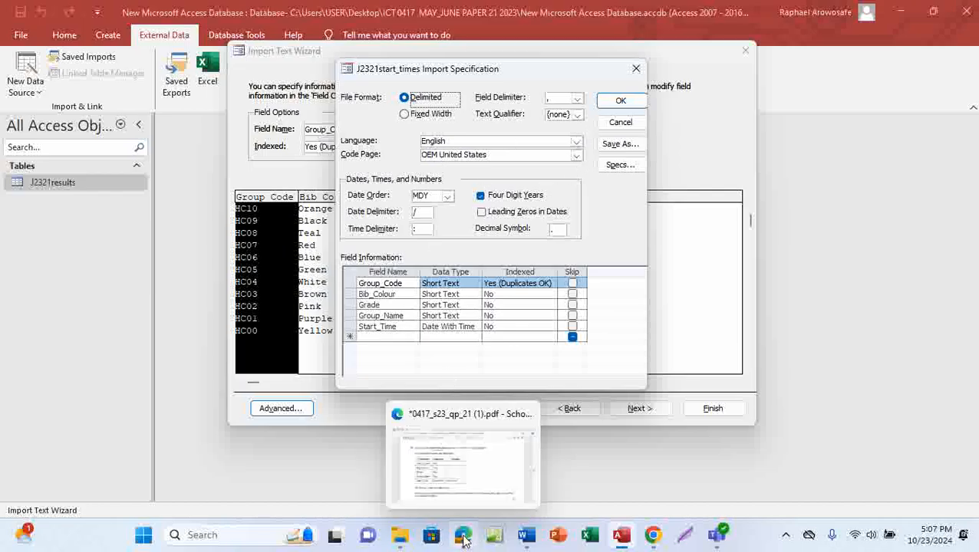
left_click(477, 480)
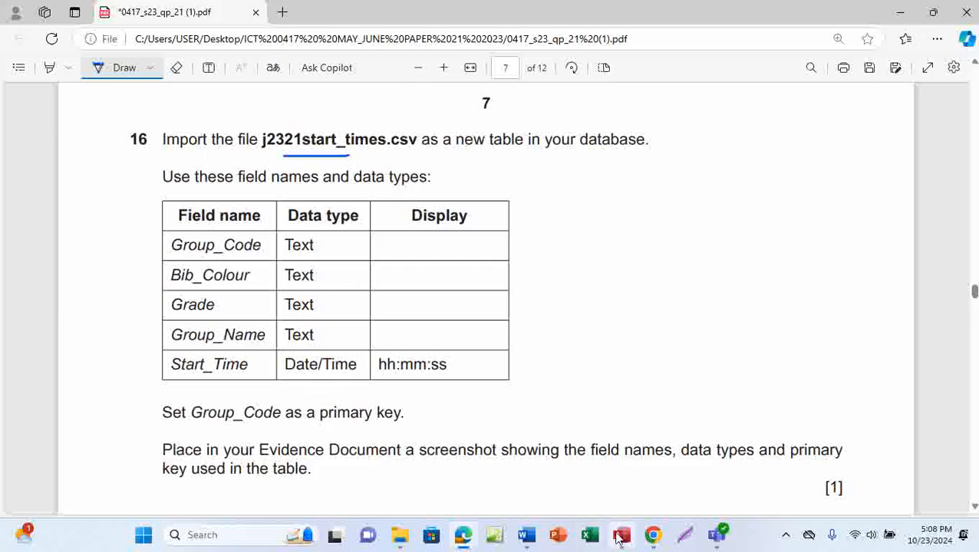
mouse_move(621, 534)
left_click(633, 487)
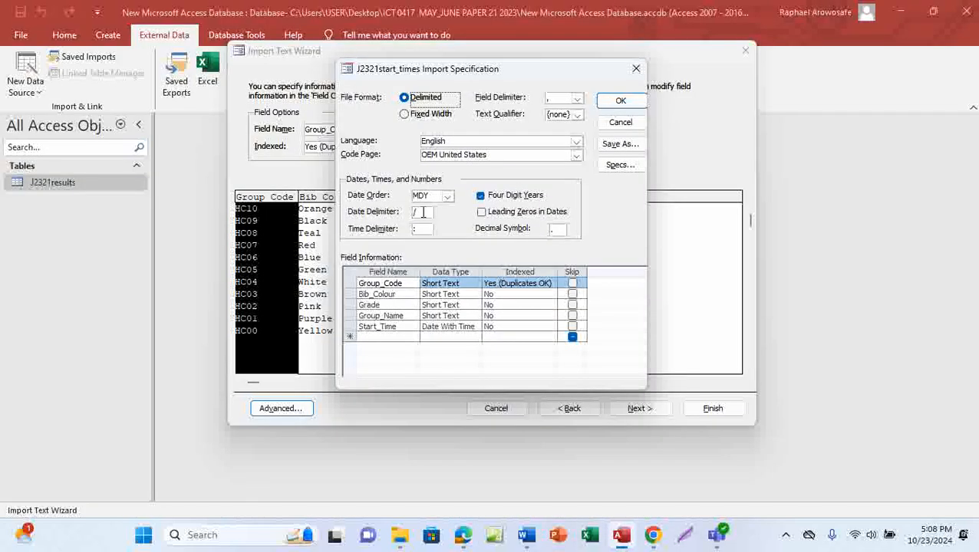
left_click(448, 197)
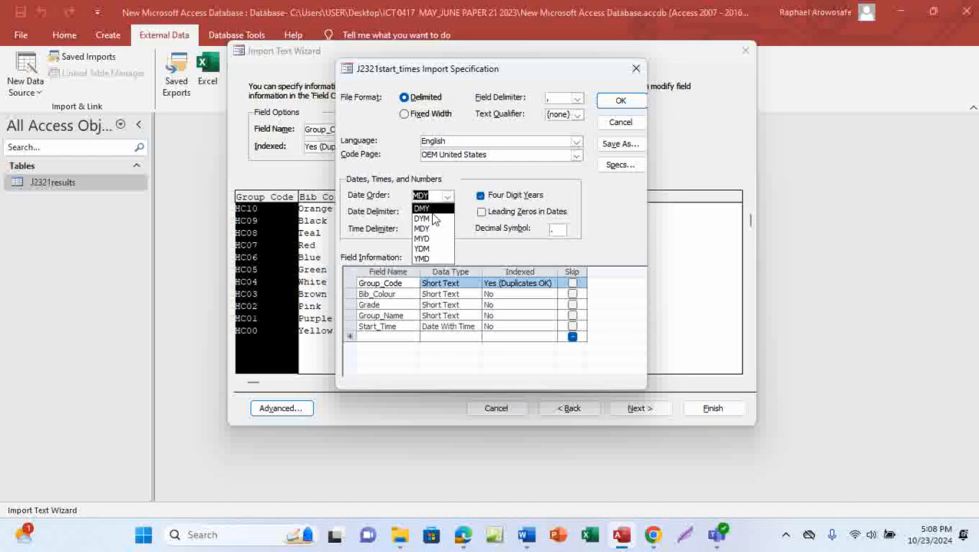
left_click(432, 209)
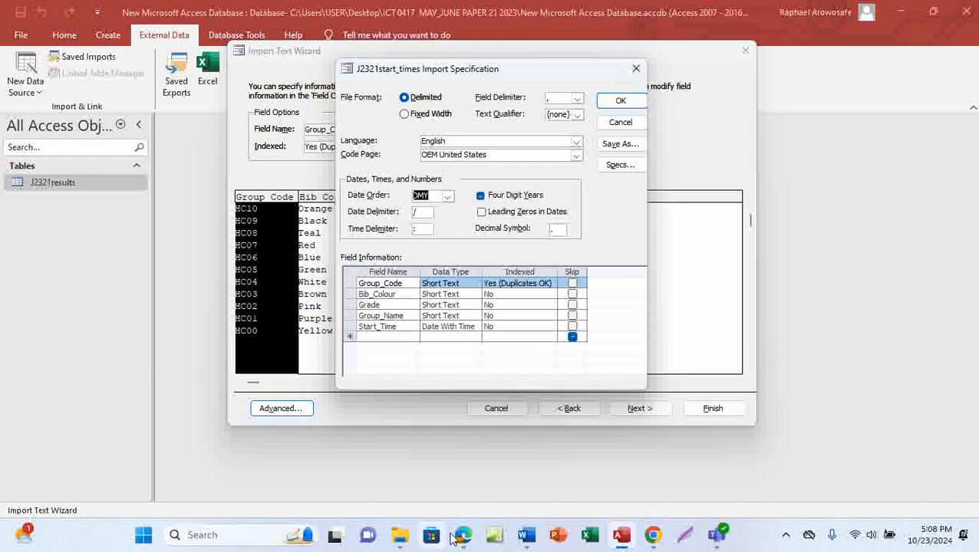
Step: Confirm the specification, advance to the primary-key page, then view question 16 in the PDF
left_click(474, 495)
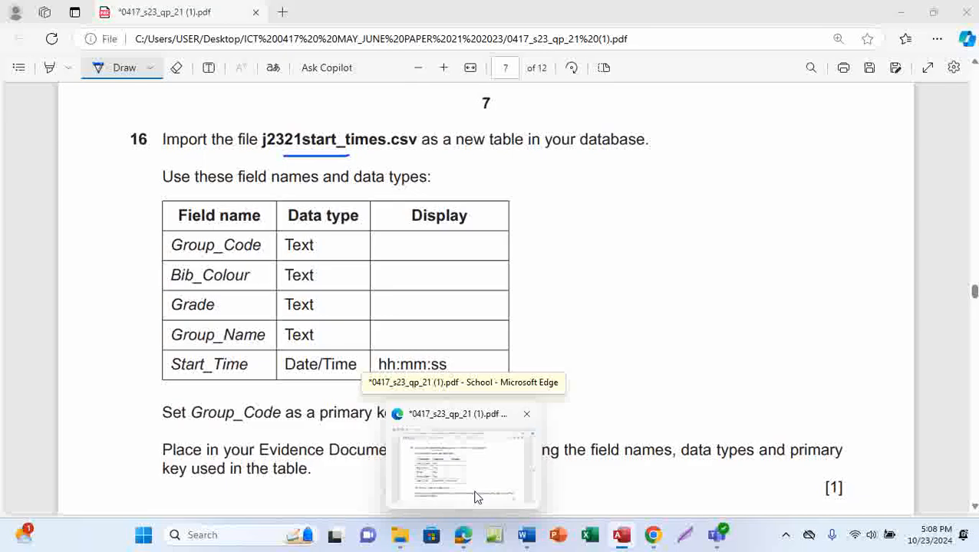
left_click(476, 496)
left_click(620, 102)
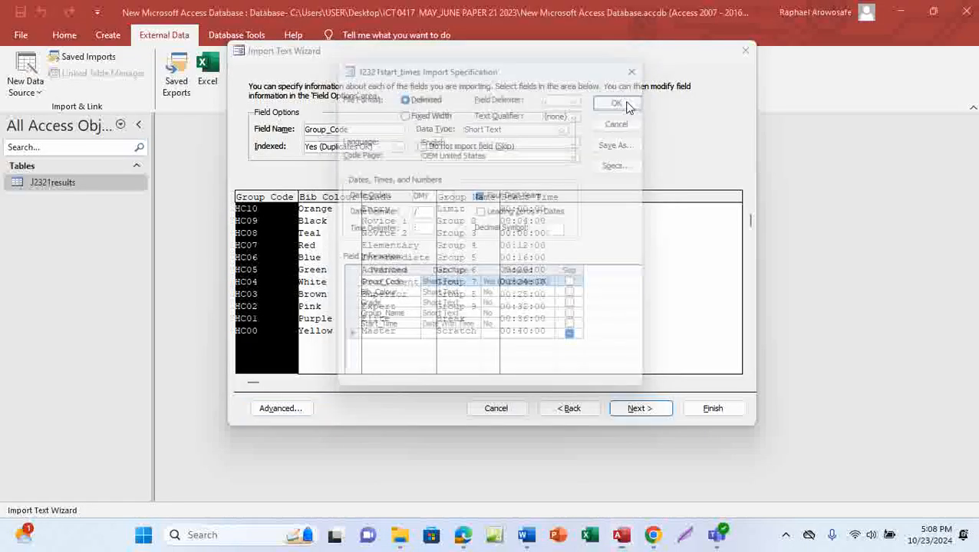
left_click(639, 410)
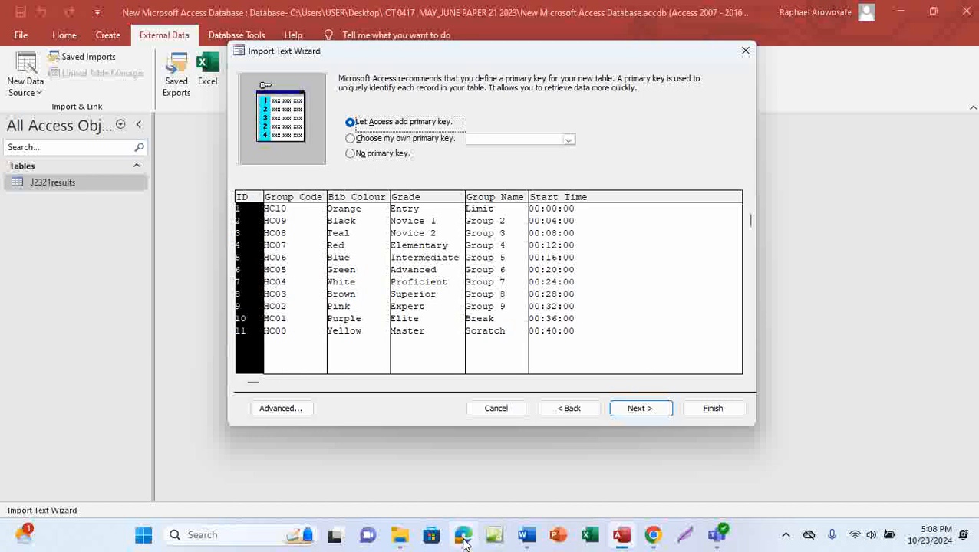
mouse_move(463, 533)
left_click(472, 491)
scroll(453, 389, "down", 1)
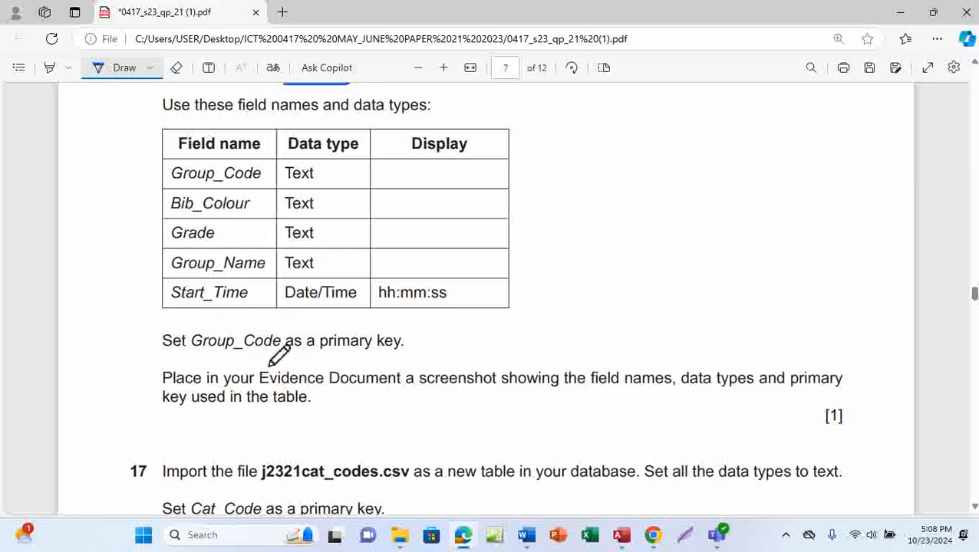
Step: Ink a note beside question 16's circled Display column and underline Group_Code
scroll(419, 384, "up", 1)
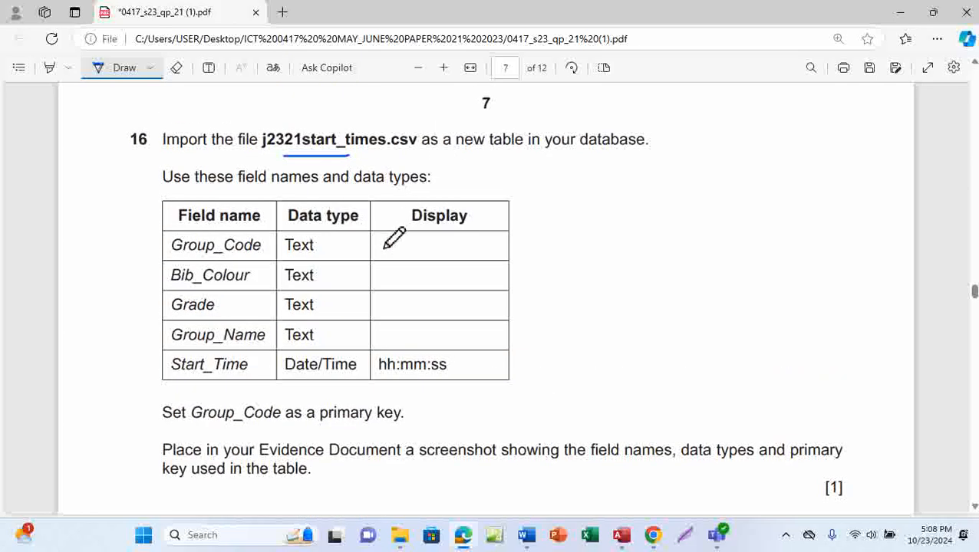
mouse_move(391, 213)
left_mouse_down()
mouse_move(369, 358)
mouse_move(440, 382)
mouse_move(498, 192)
mouse_move(390, 213)
left_mouse_up()
scroll(458, 350, "down", 1)
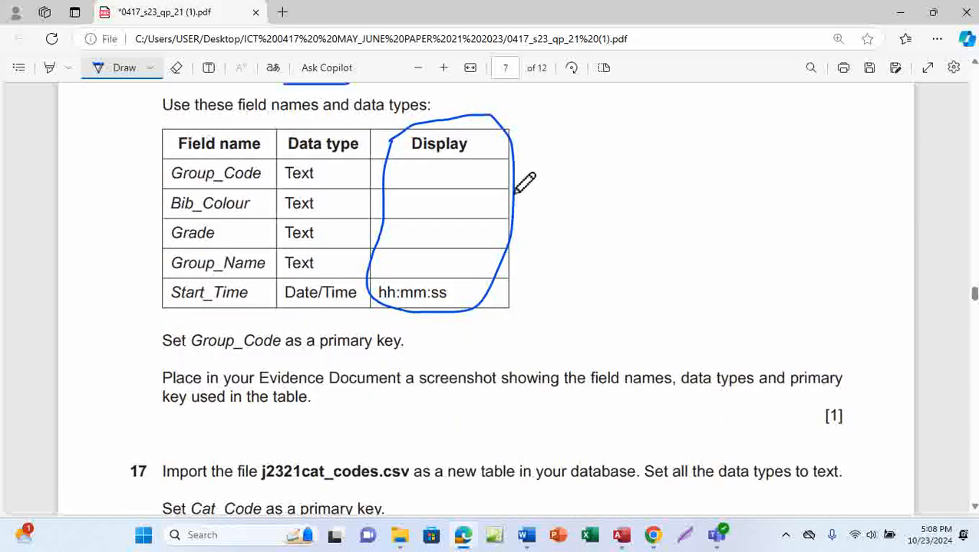
left_click_drag(514, 185, 568, 182)
mouse_move(579, 134)
left_mouse_down()
mouse_move(579, 192)
mouse_move(641, 204)
mouse_move(675, 175)
left_mouse_up()
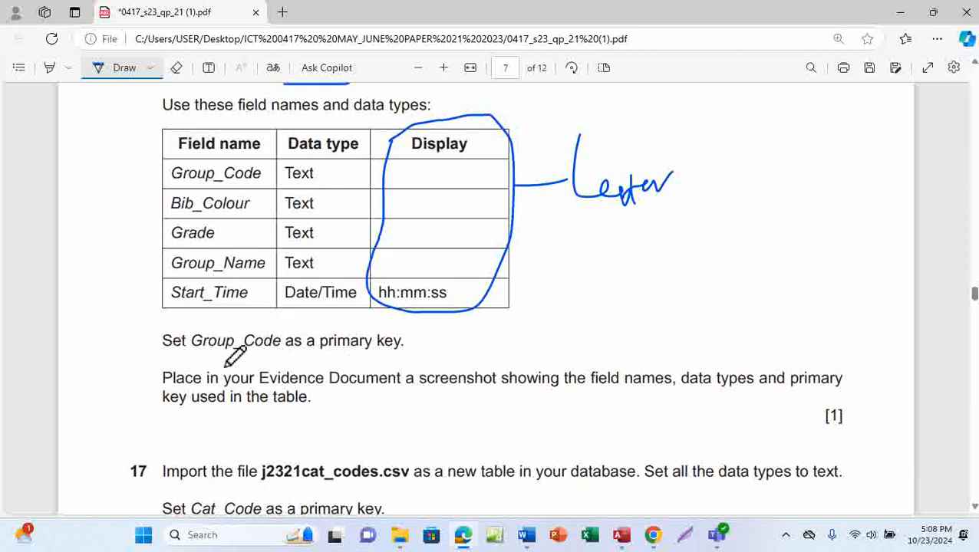
left_click_drag(225, 356, 296, 349)
Step: Choose Group_Code as primary key, finish importing as J2321start_times, and skip saving import steps
mouse_move(622, 535)
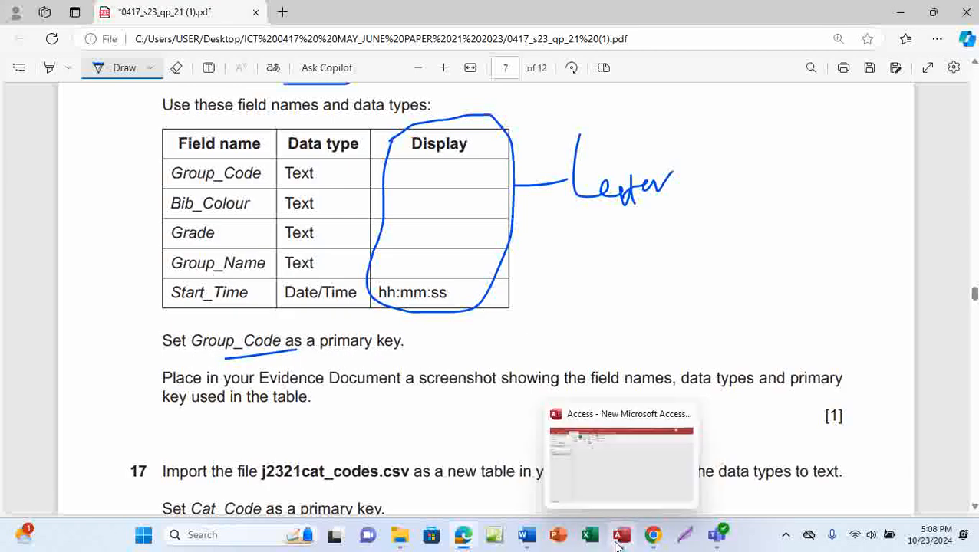
left_click(626, 484)
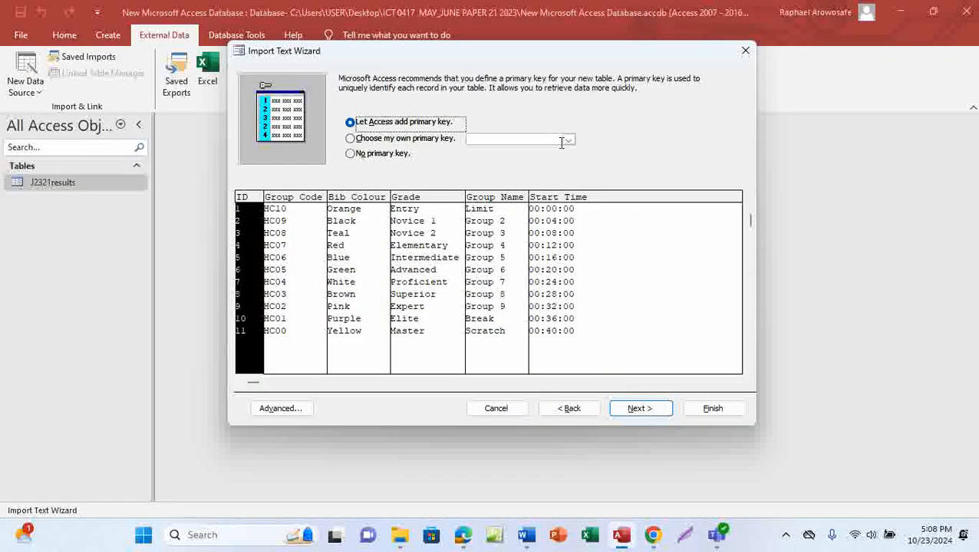
left_click(350, 139)
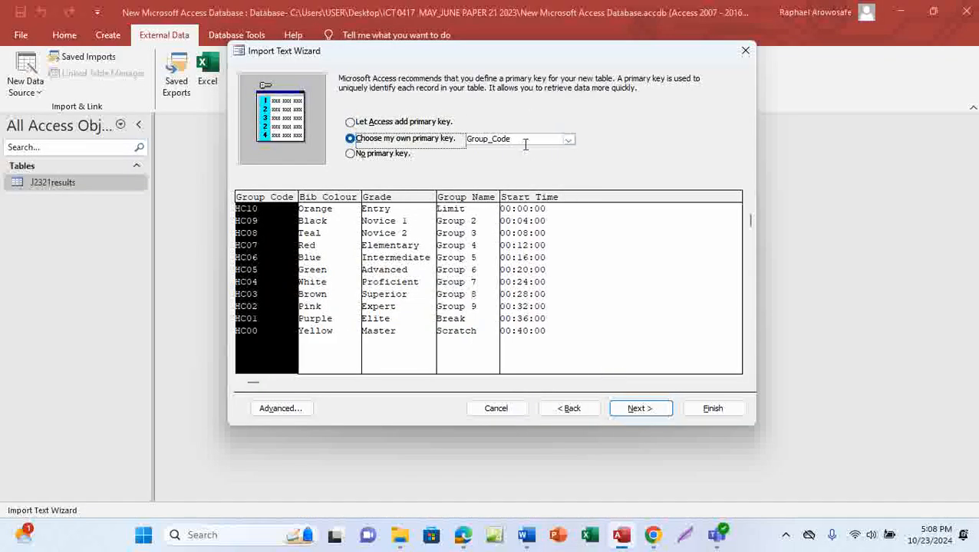
left_click(639, 409)
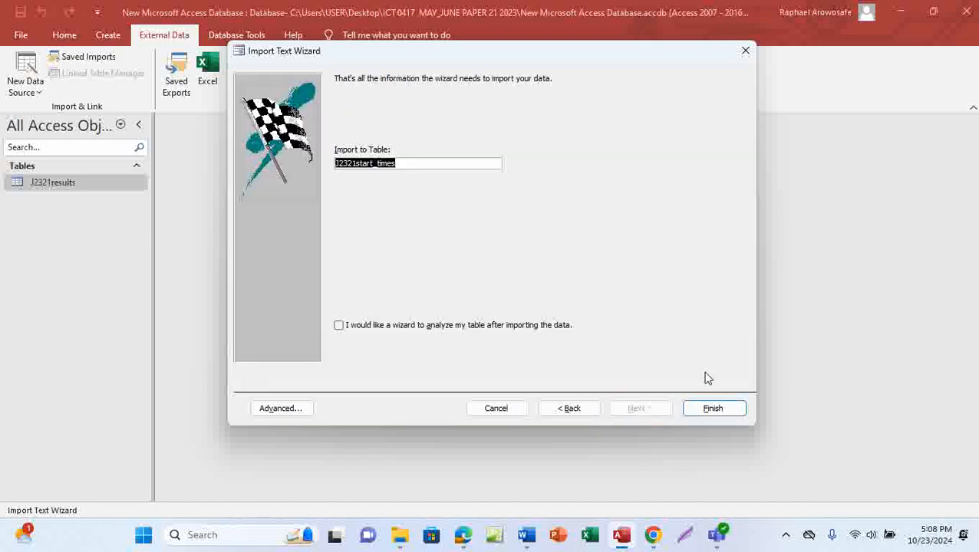
left_click(713, 409)
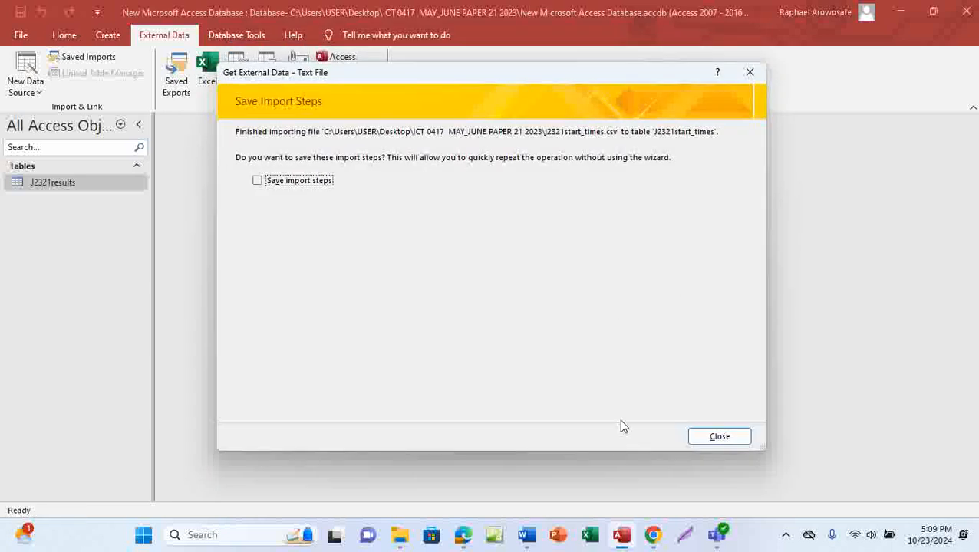
left_click(718, 437)
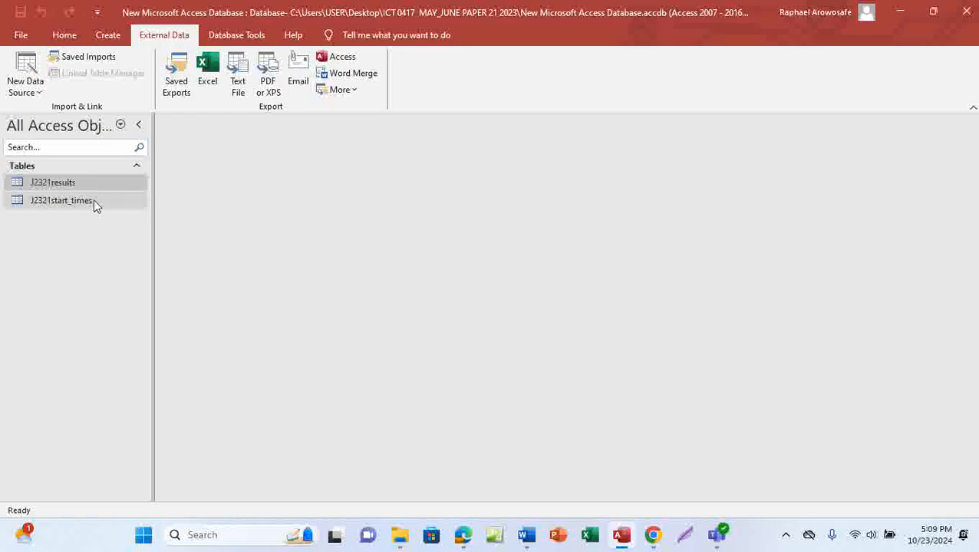
Step: Open the J2321start_times table and select the hh:mm:ss format text in the question paper
double_click(74, 203)
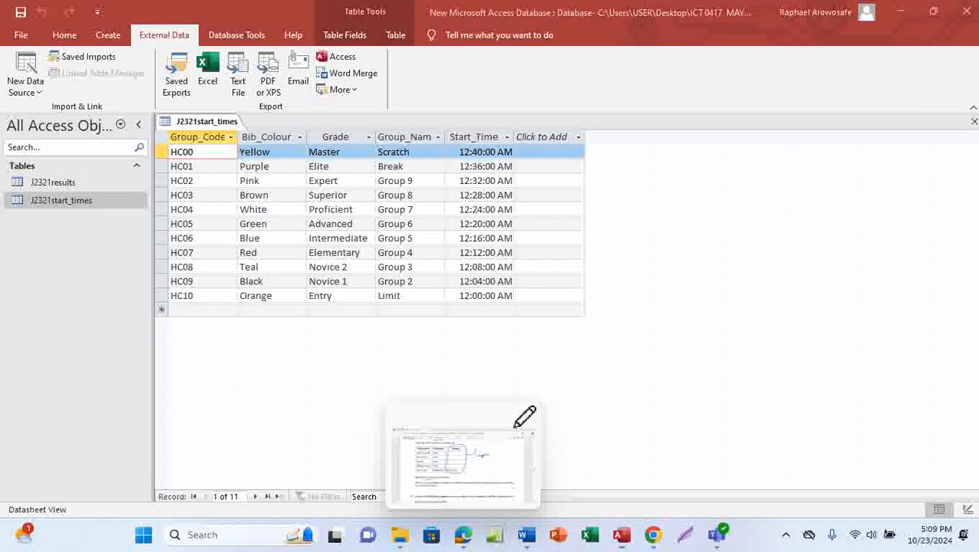
left_click(490, 476)
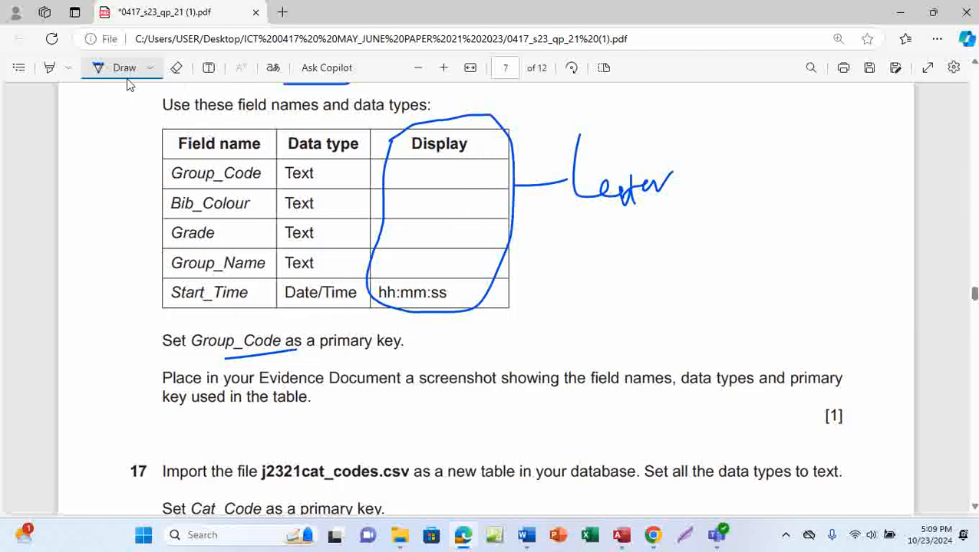
left_click(129, 76)
left_click_drag(379, 289, 452, 299)
key("ctrl+c")
left_click(452, 294)
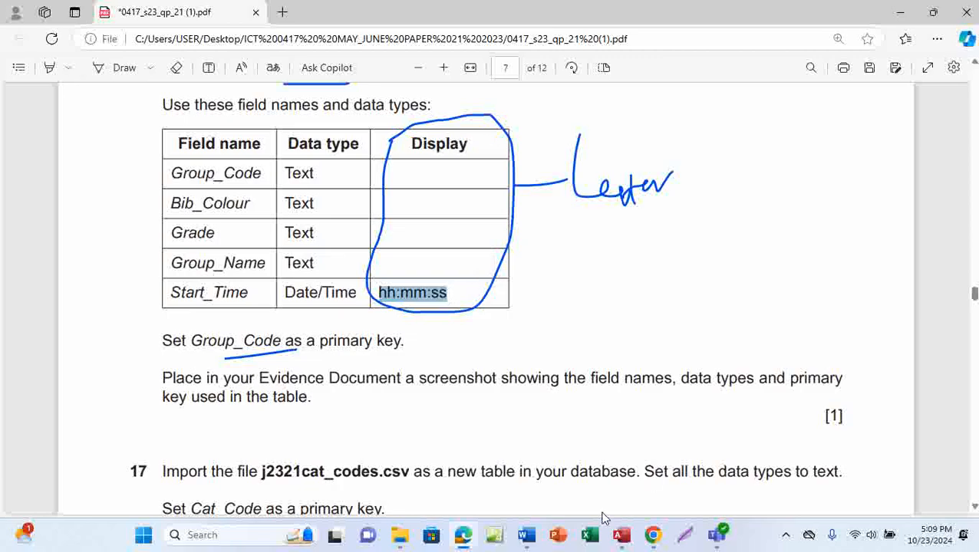
mouse_move(622, 535)
left_click(627, 476)
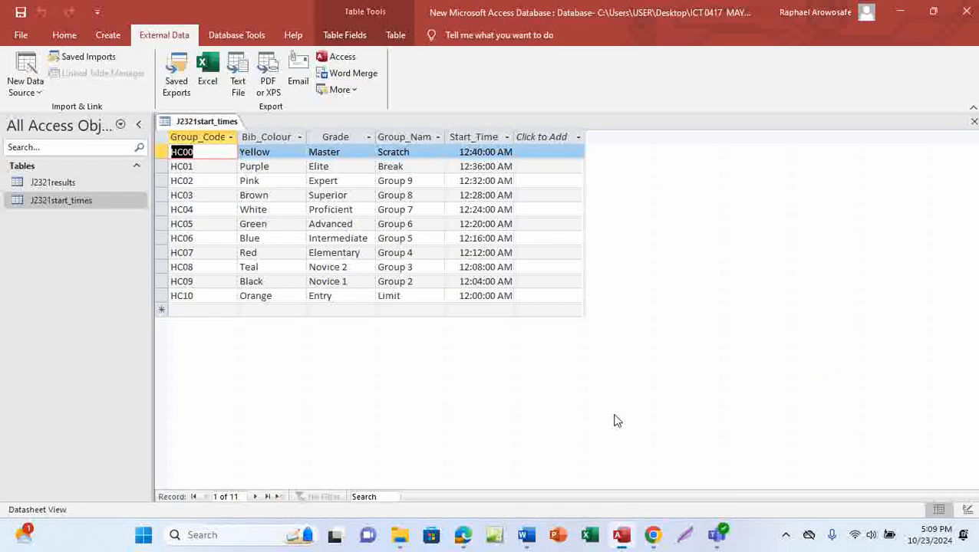
left_click(65, 36)
Step: In Design View, paste hh:mm:ss as Start_Time's Format property and save the table
left_click(27, 92)
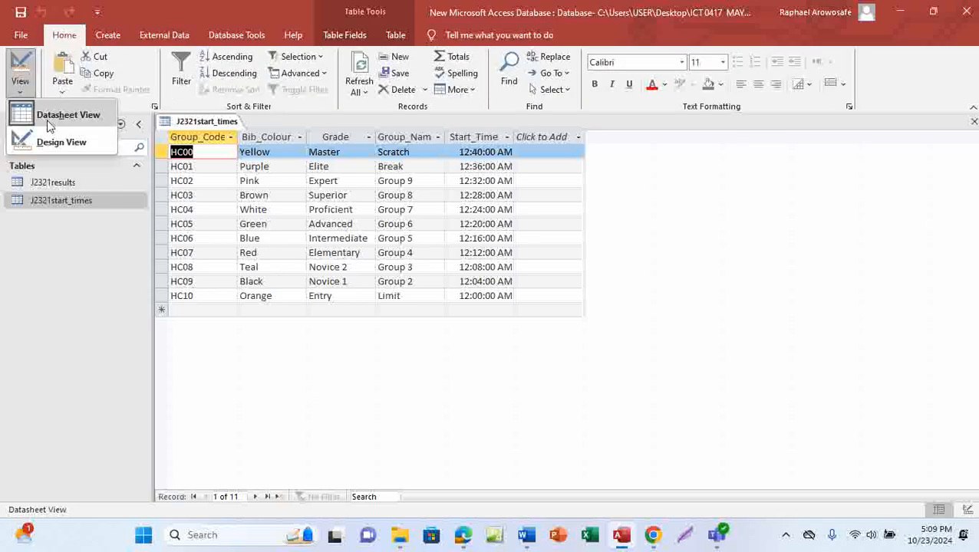
left_click(74, 145)
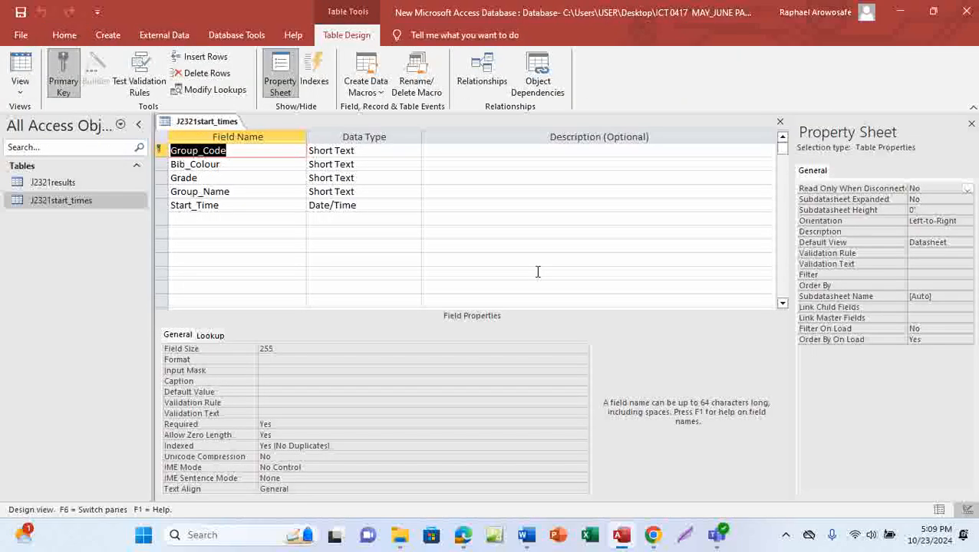
left_click(362, 205)
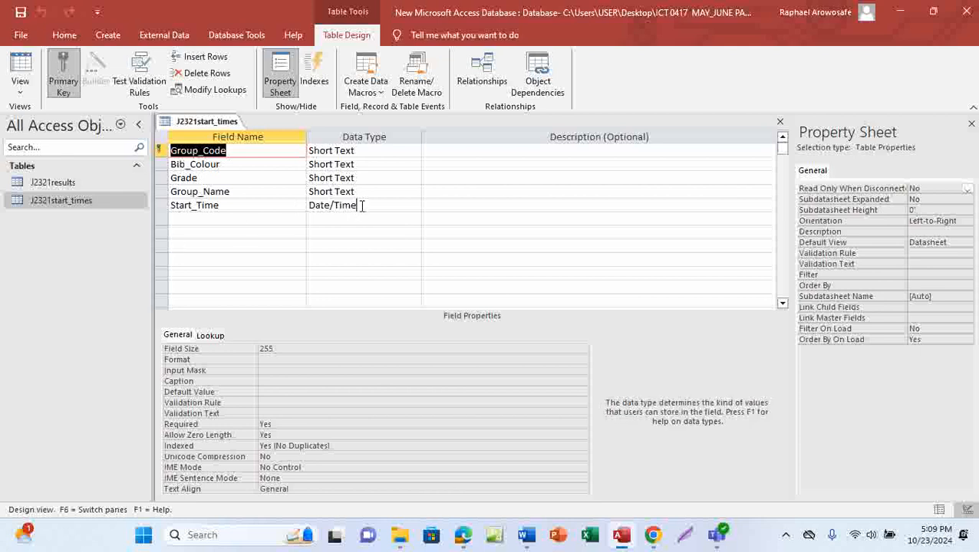
left_click(273, 351)
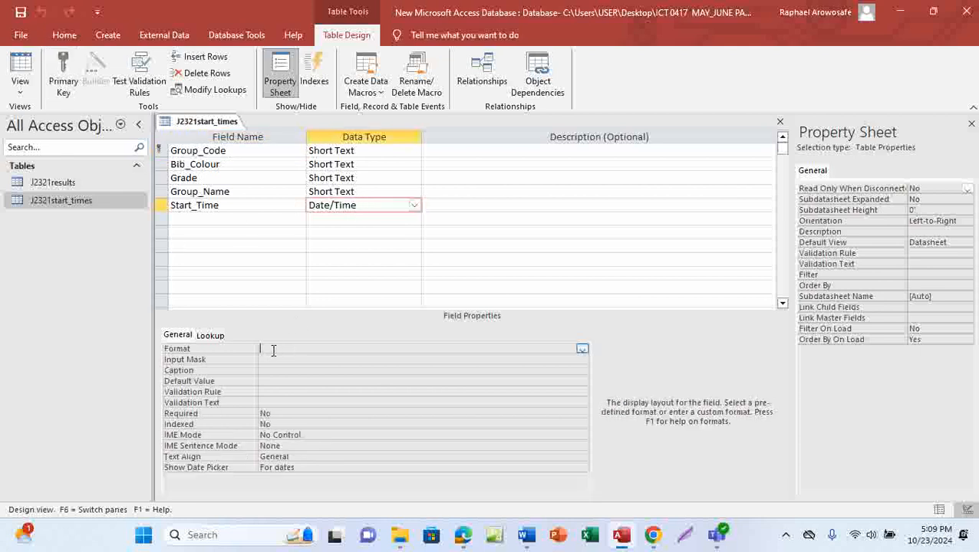
key("ctrl+v")
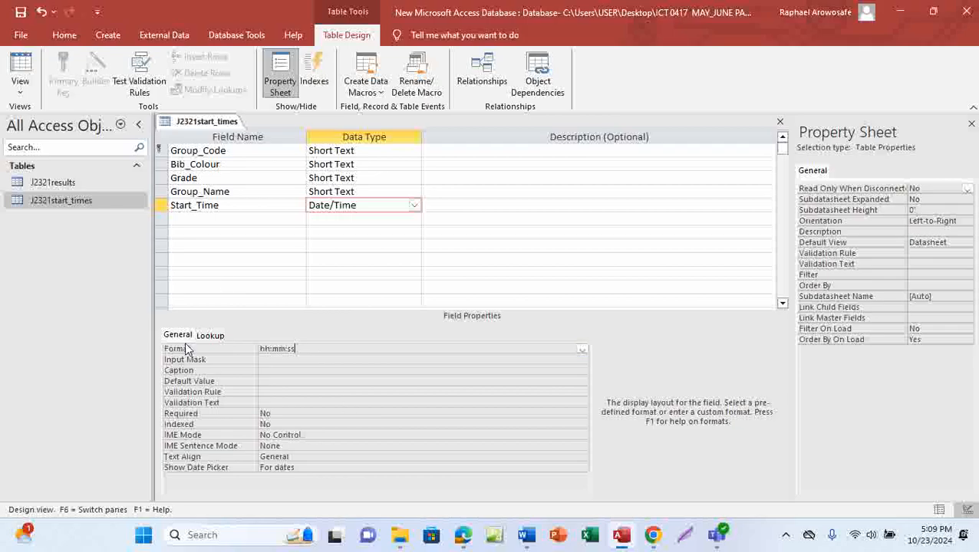
left_click(22, 12)
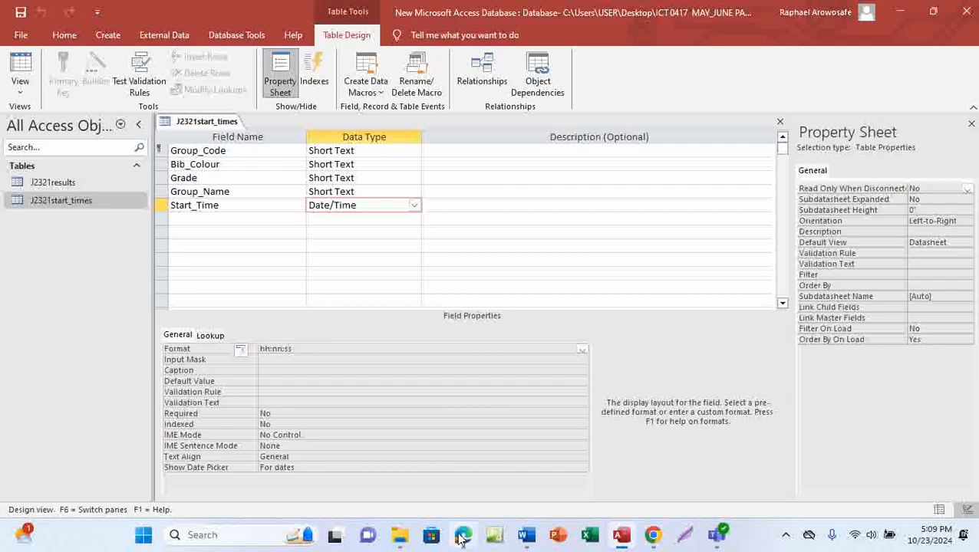
left_click(427, 413)
scroll(427, 413, "down", 1)
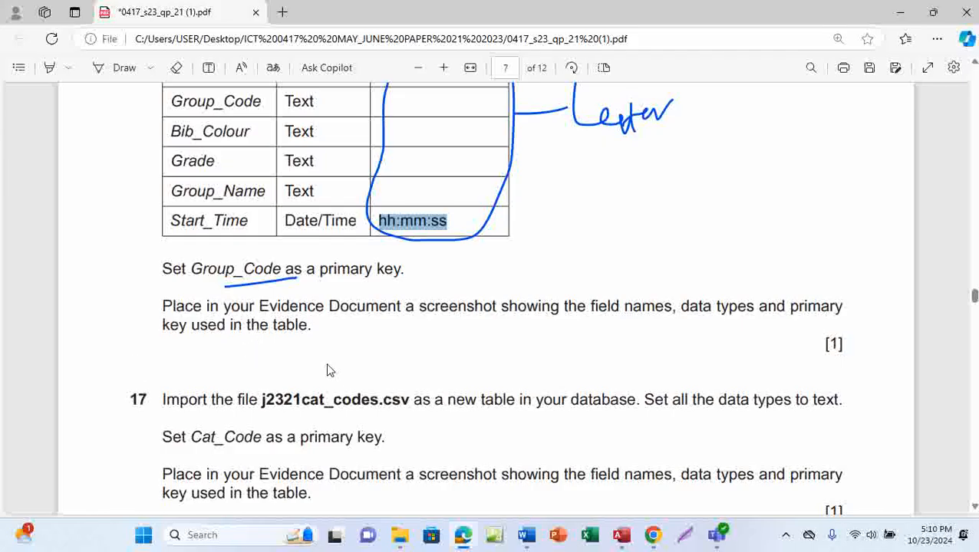
Step: Snip the J2321start_times design grid with Start_Time's properties and copy the screenshot
scroll(337, 380, "up", 3)
scroll(347, 389, "down", 1)
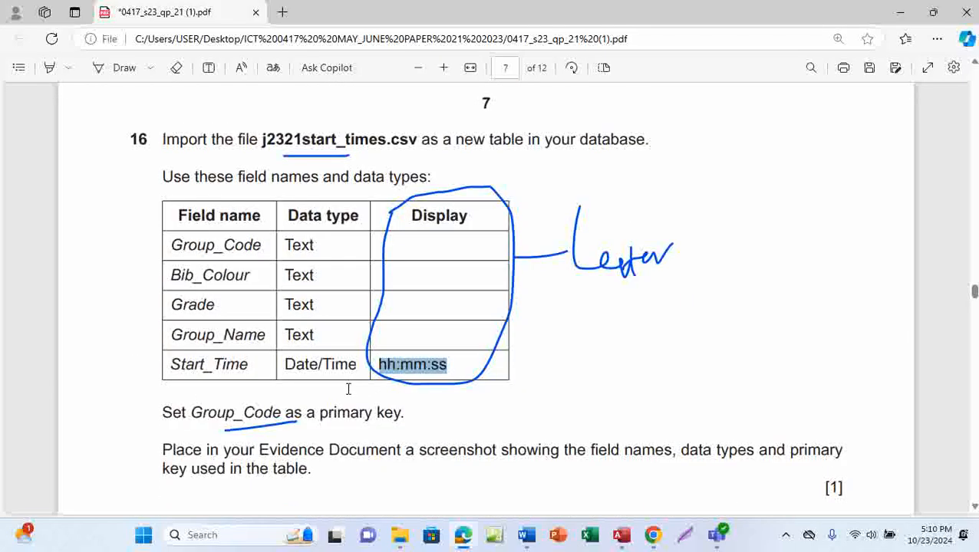
scroll(347, 389, "down", 2)
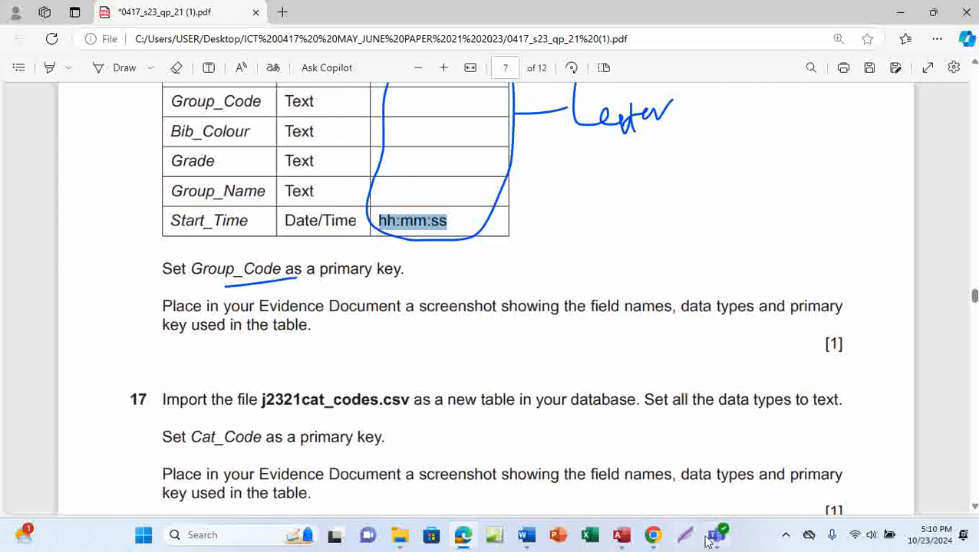
mouse_move(621, 535)
left_click(625, 466)
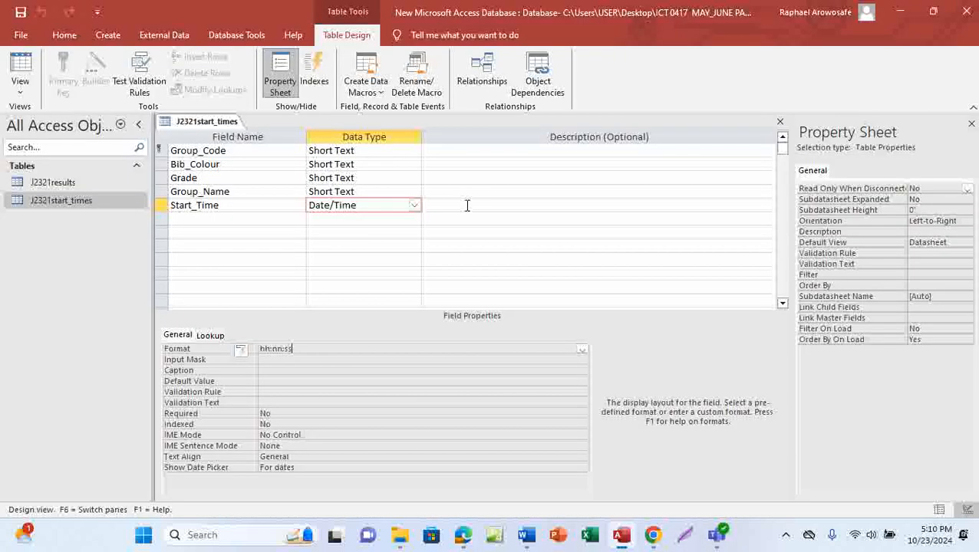
left_click(785, 534)
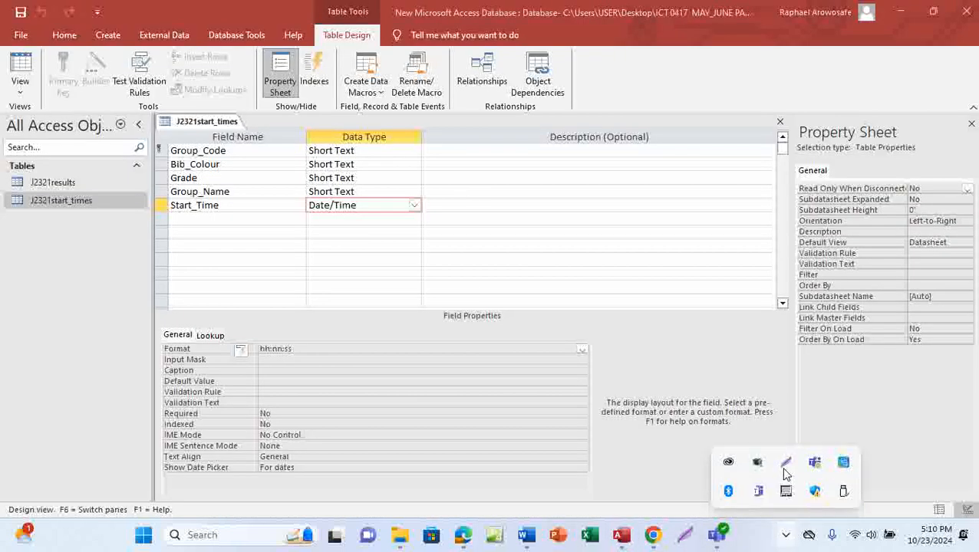
left_click(786, 467)
left_click_drag(150, 109, 427, 481)
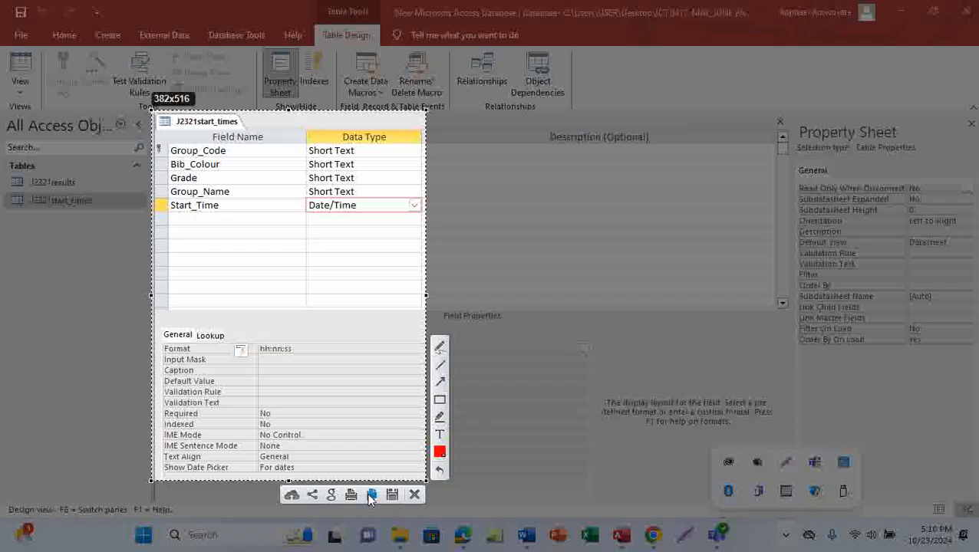
left_click(371, 495)
Step: Paste the design screenshot under 'Step 16 evidence:' in EVIDENCE0001 and save the document
mouse_move(526, 535)
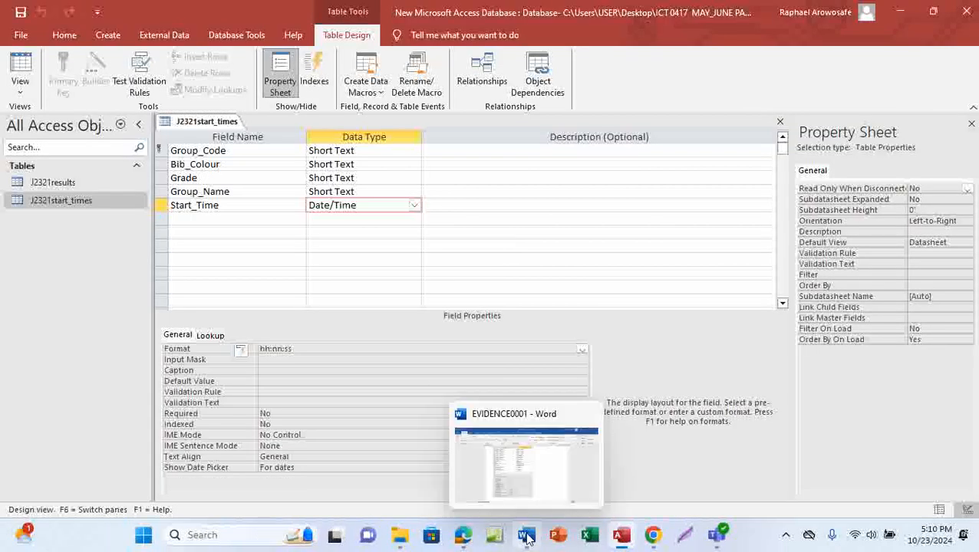
left_click(524, 449)
scroll(412, 416, "down", 5)
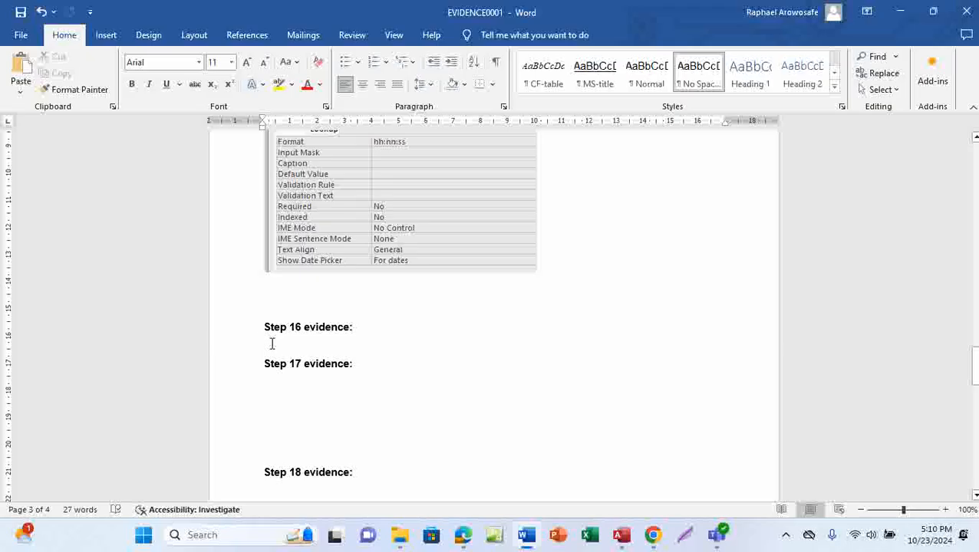
left_click(272, 343)
key("ctrl+v")
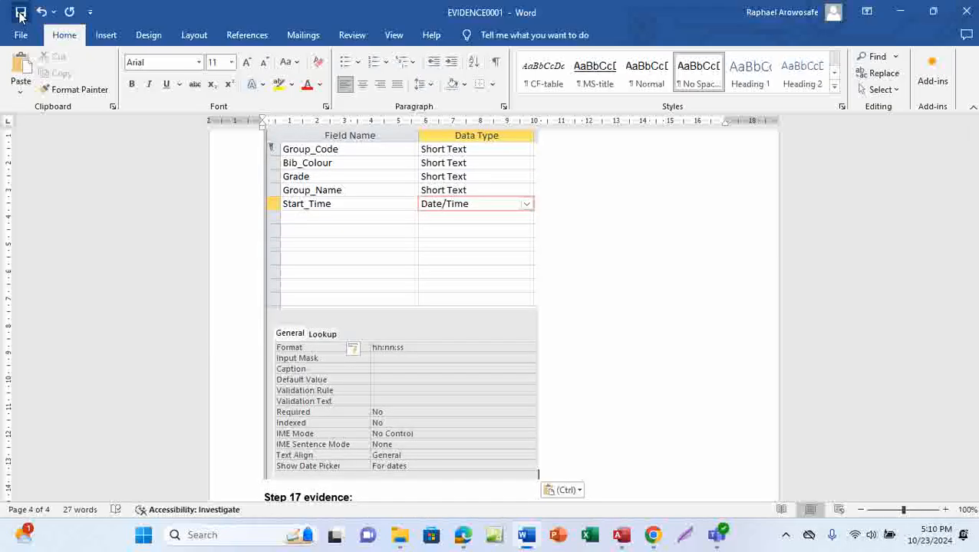
left_click(20, 12)
mouse_move(463, 542)
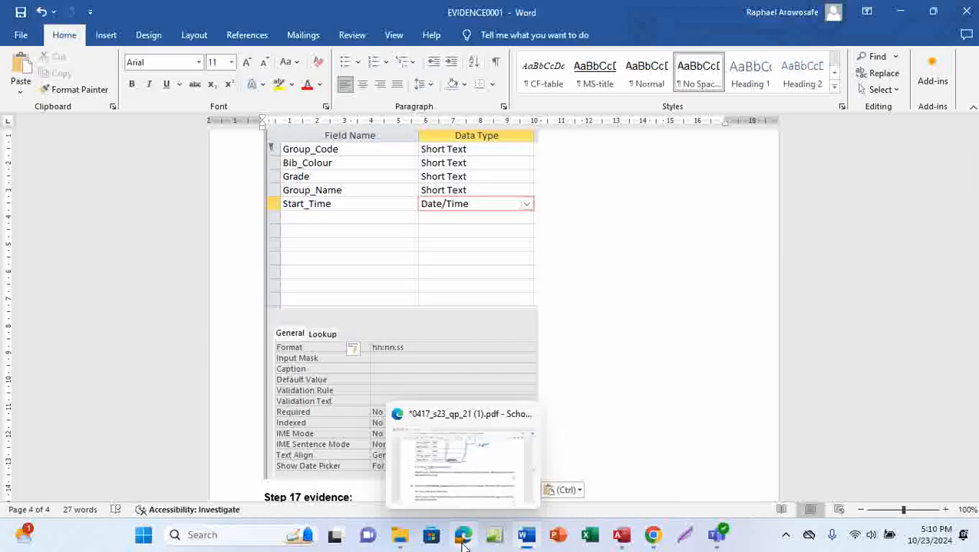
left_click(463, 460)
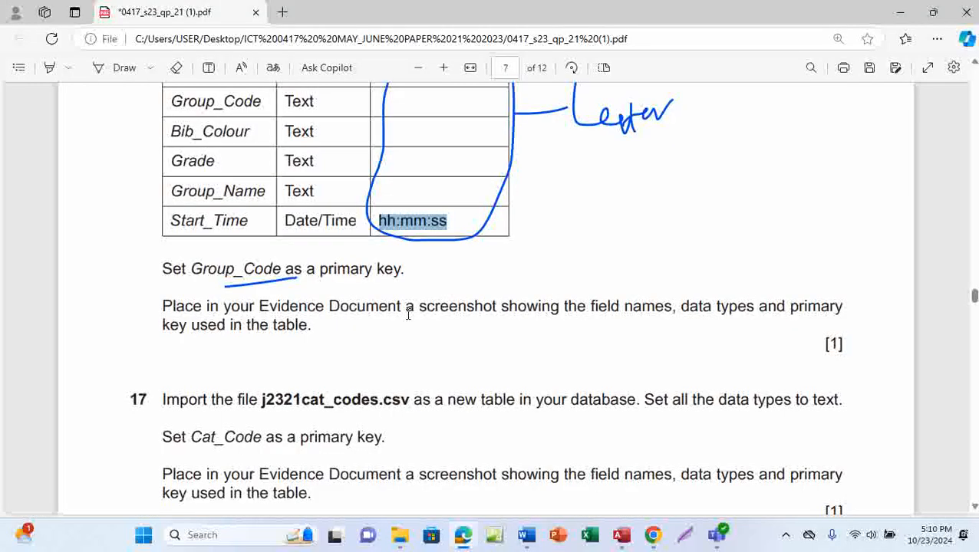
Step: Tick off question 16, then underline j2321cat_codes.csv, 'table' and 'text' in question 17
left_click(124, 67)
left_click_drag(298, 313, 499, 287)
scroll(459, 404, "down", 3)
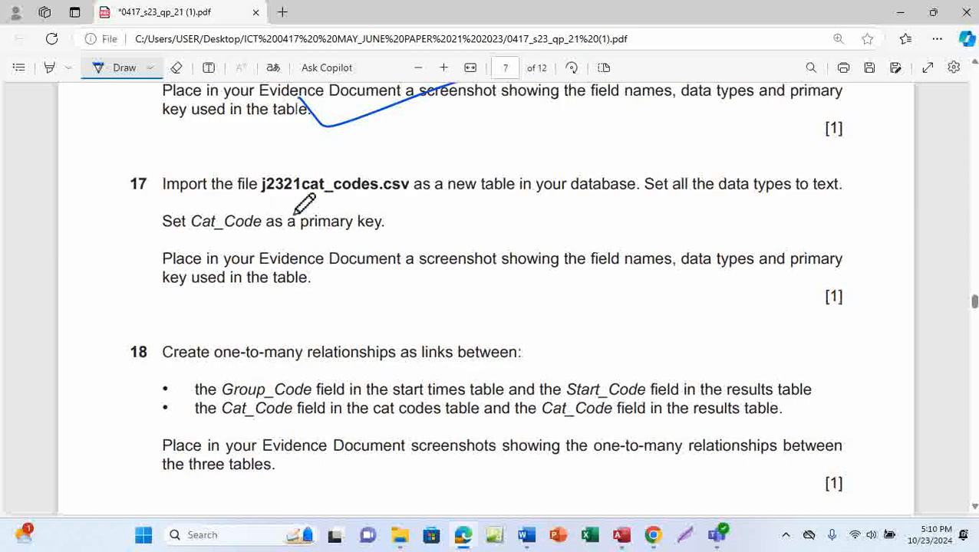
left_click_drag(293, 206, 365, 201)
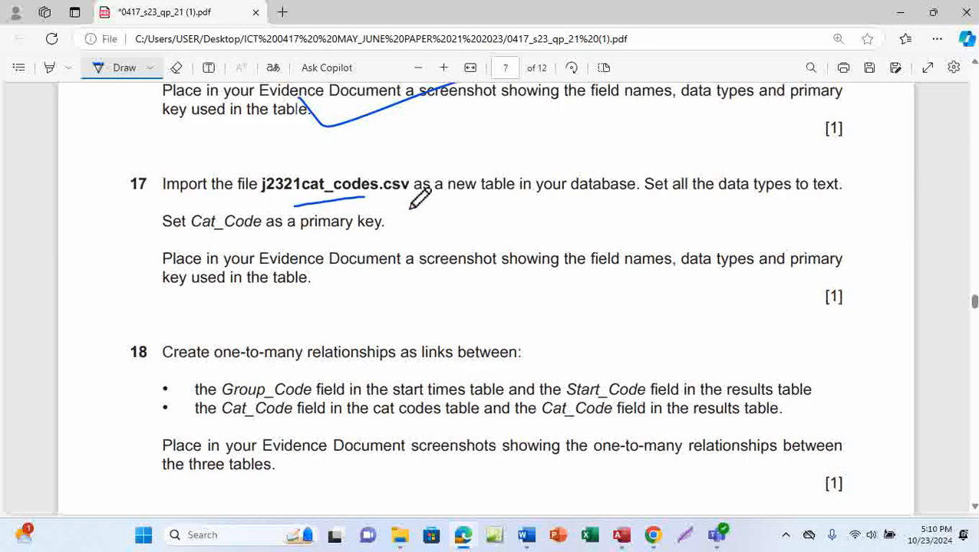
left_click_drag(469, 200, 509, 200)
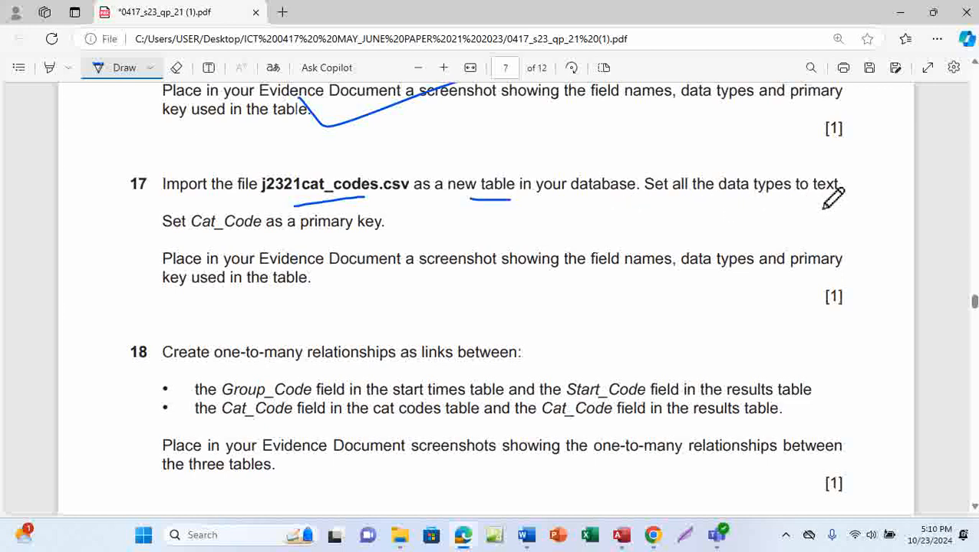
left_click_drag(820, 199, 837, 197)
mouse_move(622, 536)
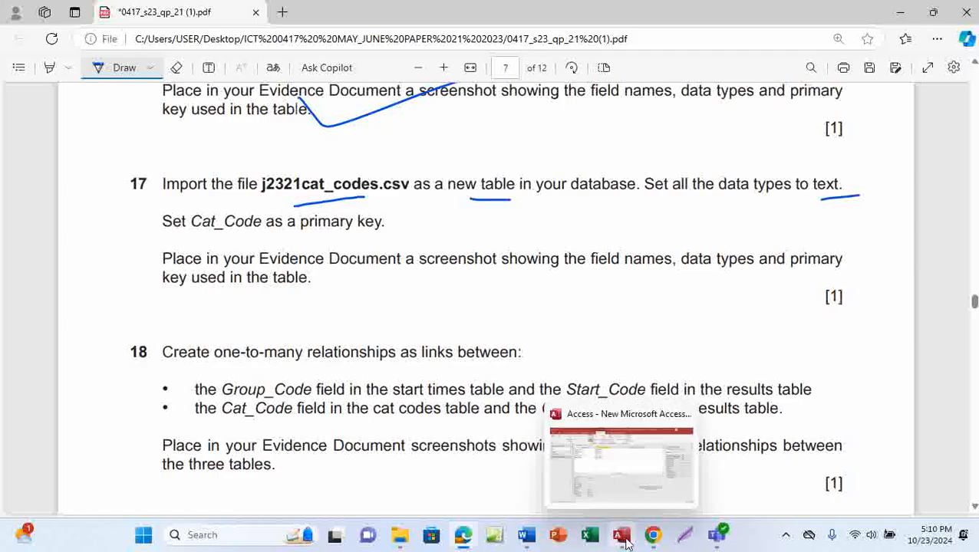
left_click(642, 468)
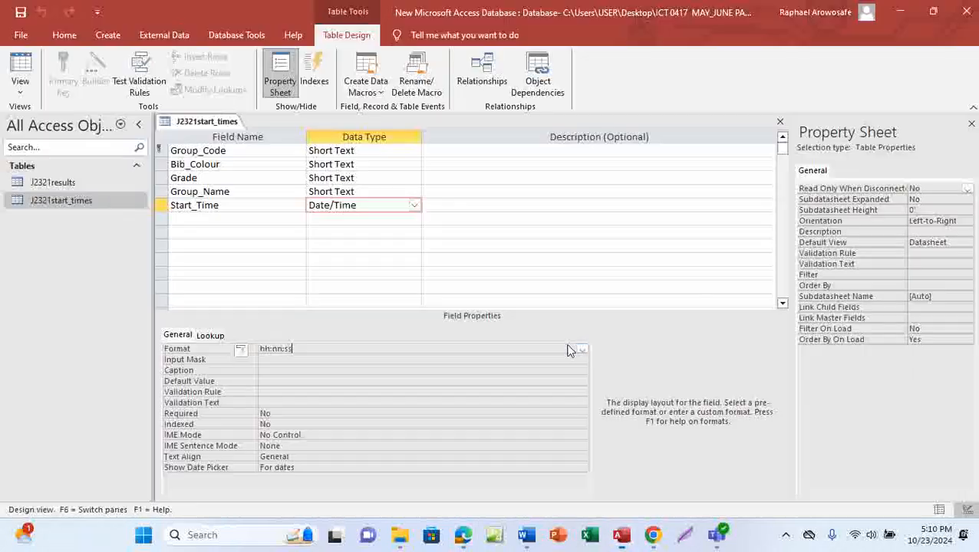
Step: Save and close the J2321start_times design view
right_click(211, 122)
left_click(241, 130)
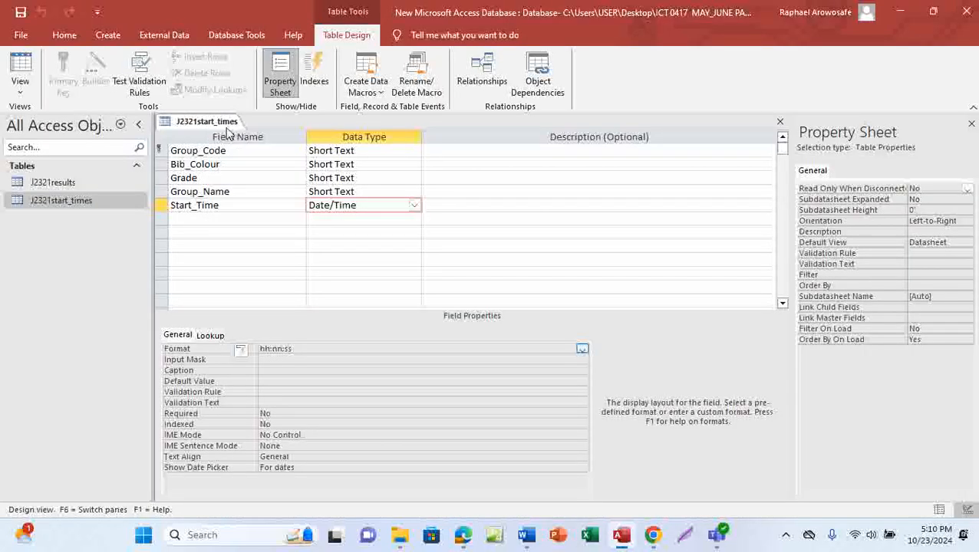
right_click(213, 120)
left_click(248, 147)
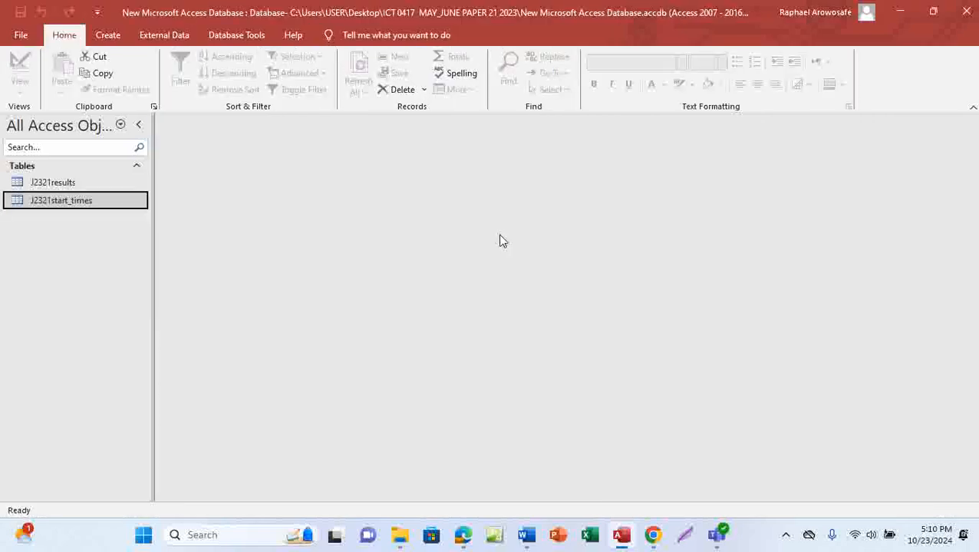
Step: Start a new import from a text file via External Data > New Data Source
left_click(168, 36)
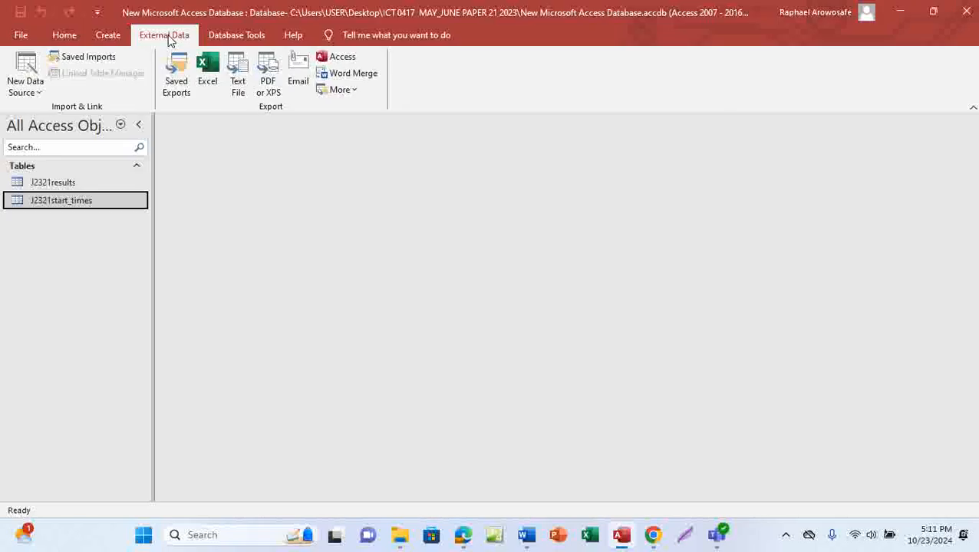
left_click(35, 90)
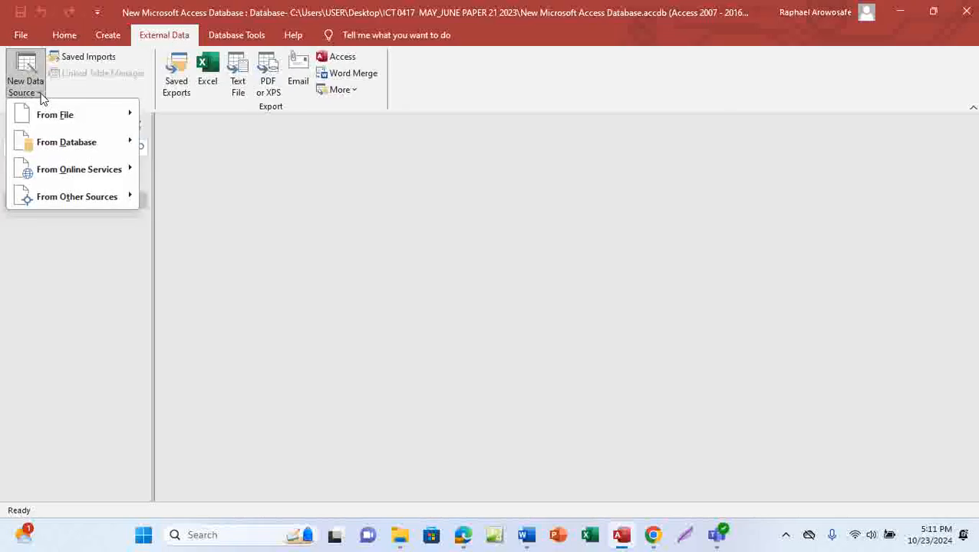
mouse_move(55, 121)
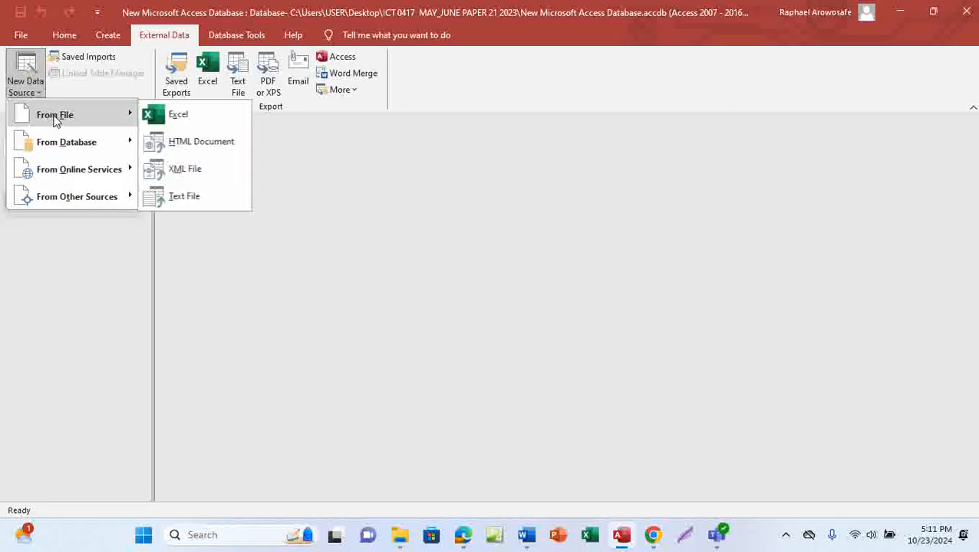
left_click(195, 199)
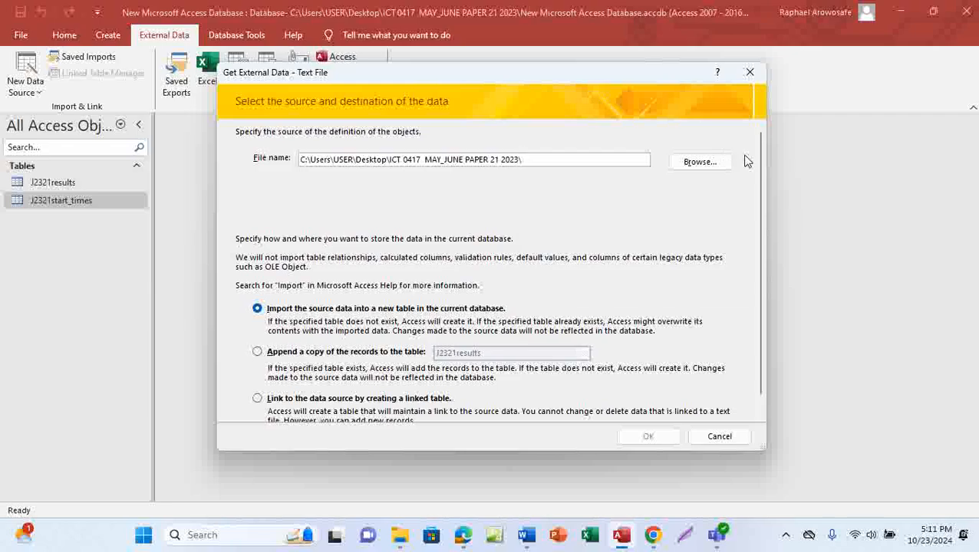
Step: Browse the ICT 0417 MAY_JUNE PAPER 21 2023 folder and pick j2321cat_codes.csv as source
left_click(711, 162)
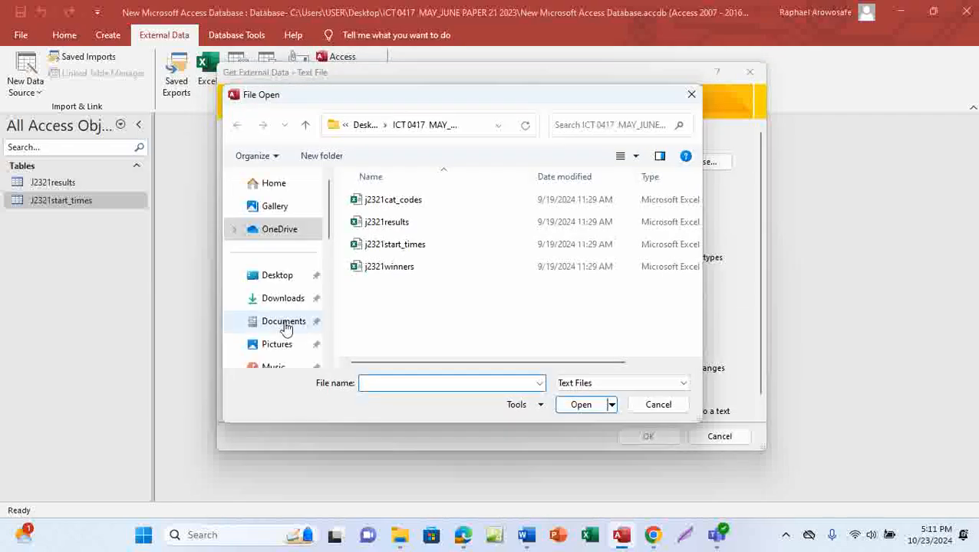
left_click(328, 367)
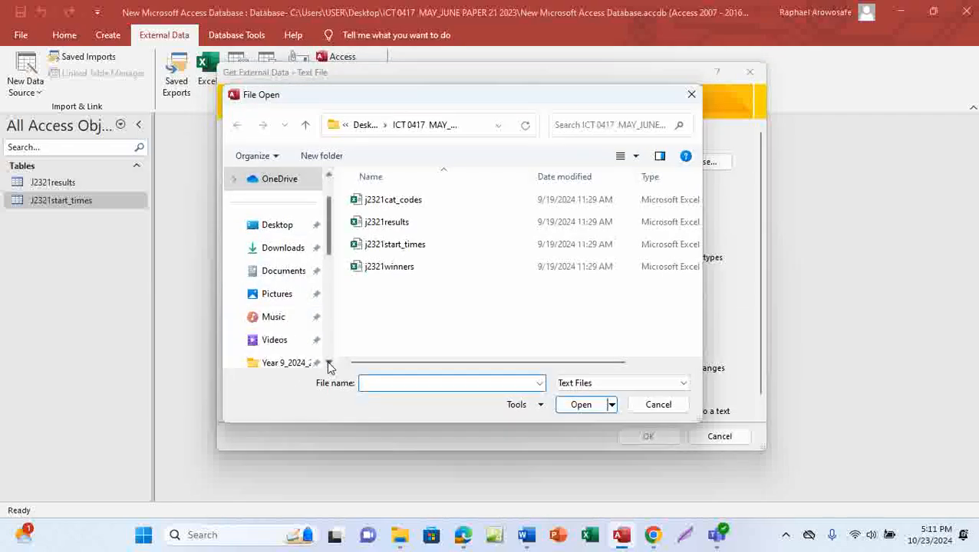
left_click(273, 230)
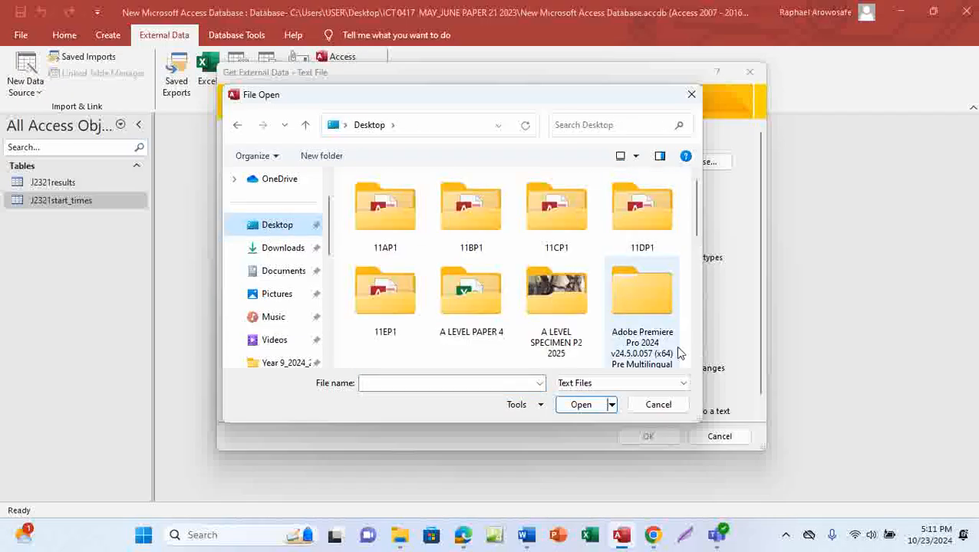
left_click(695, 365)
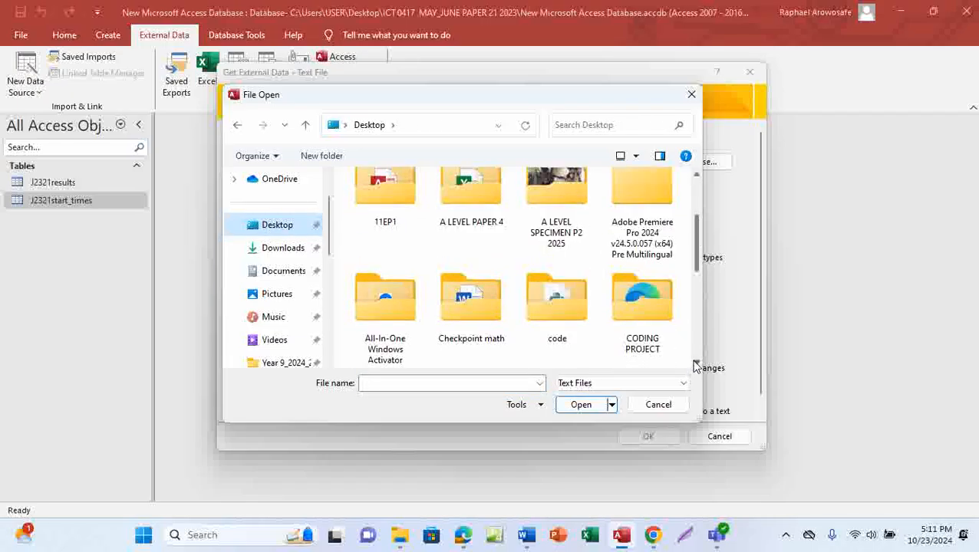
left_click(696, 365)
left_click(474, 312)
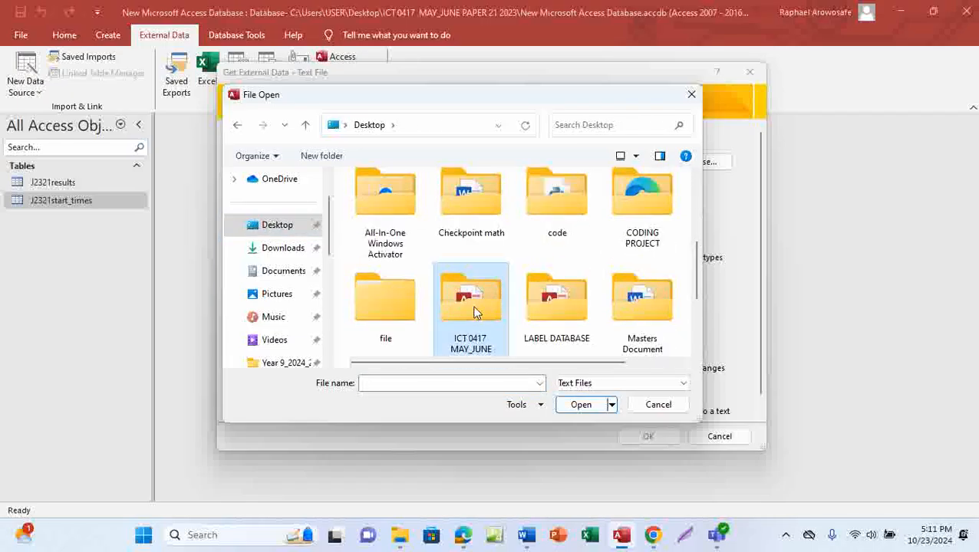
double_click(474, 311)
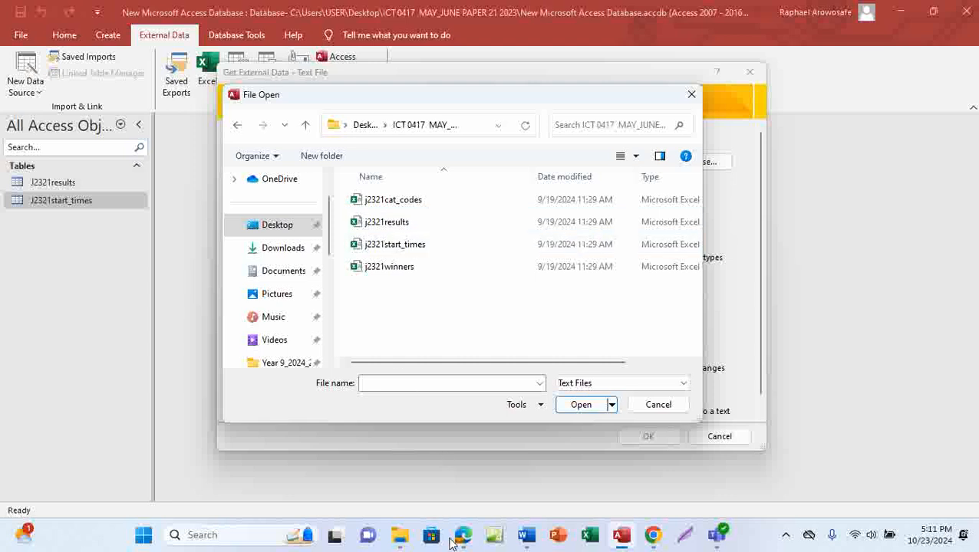
mouse_move(460, 534)
left_click(473, 481)
left_click(414, 204)
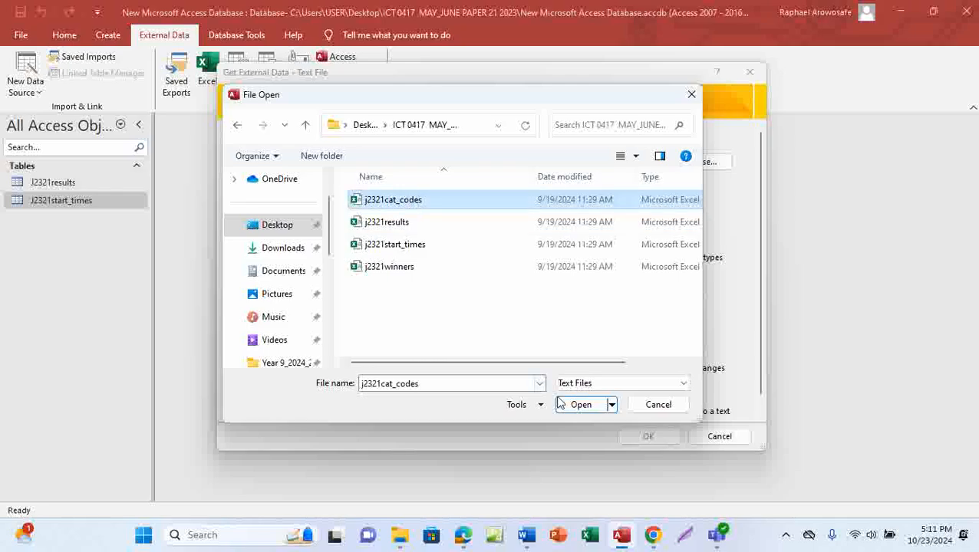
left_click(580, 405)
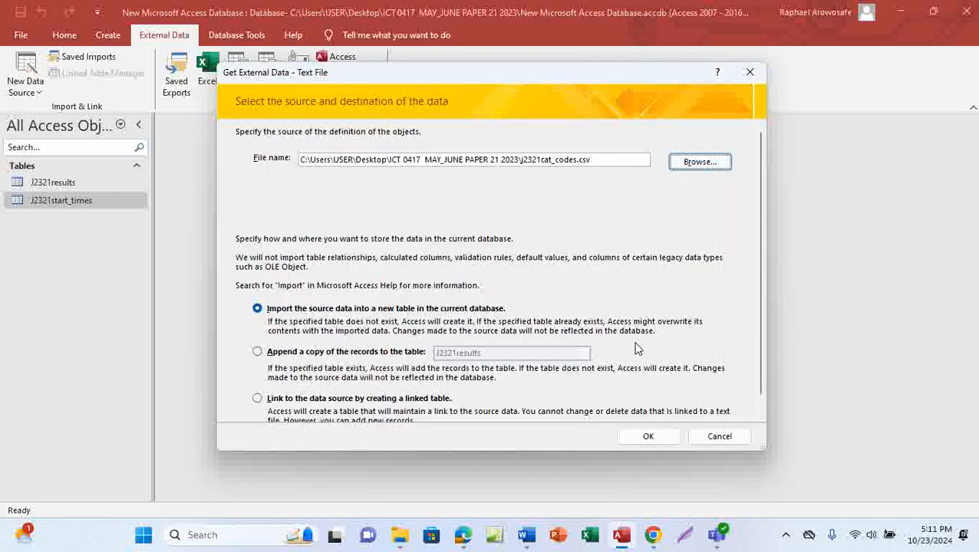
Step: Import into a new table as Delimited with First Row Contains Field Names
left_click(646, 438)
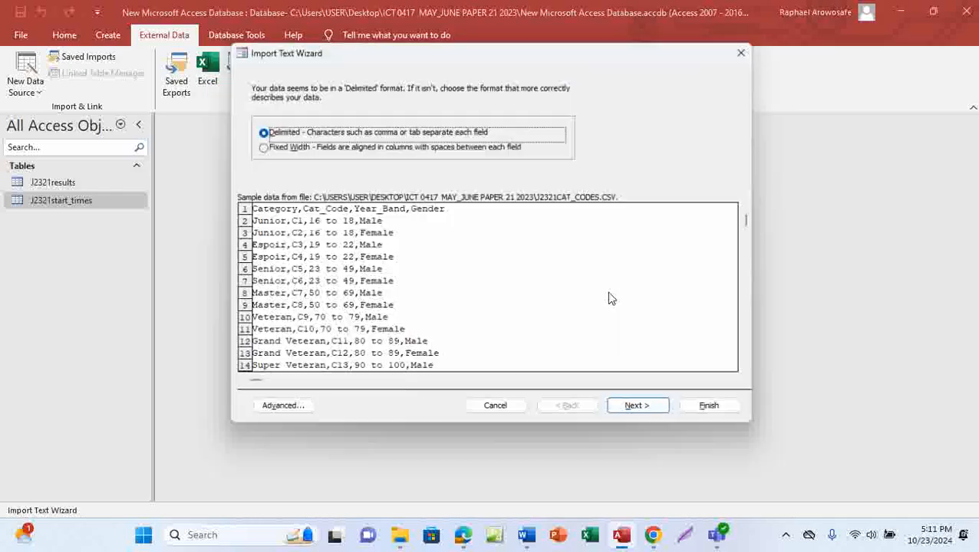
left_click(640, 410)
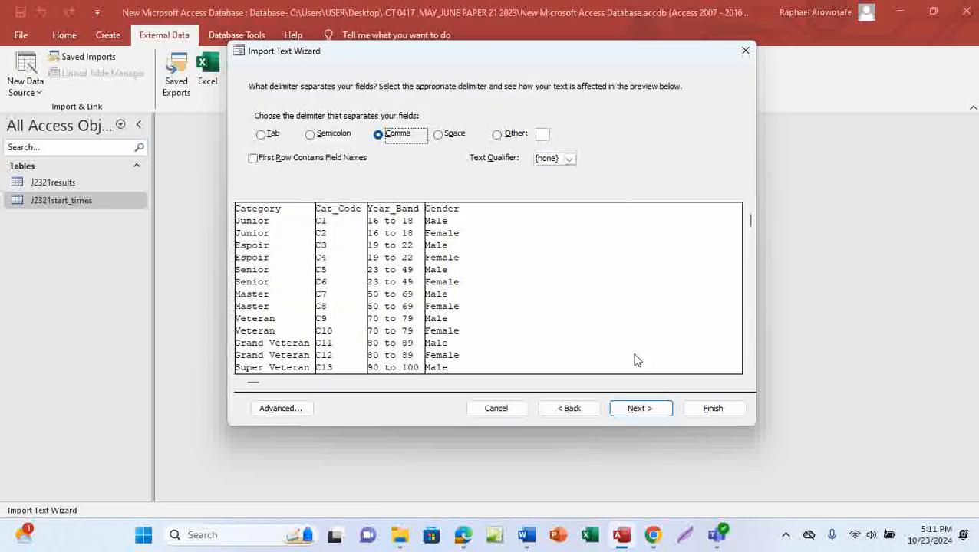
left_click(254, 159)
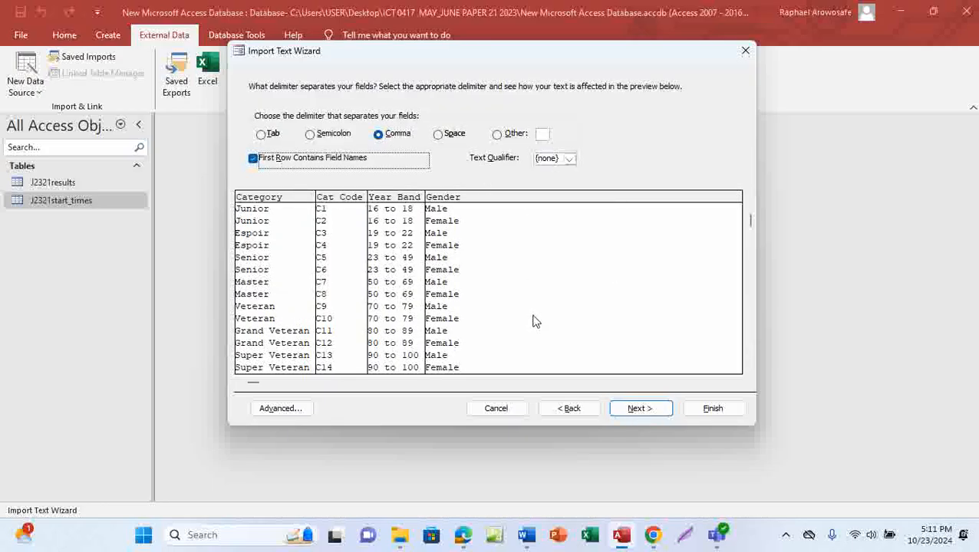
left_click(638, 410)
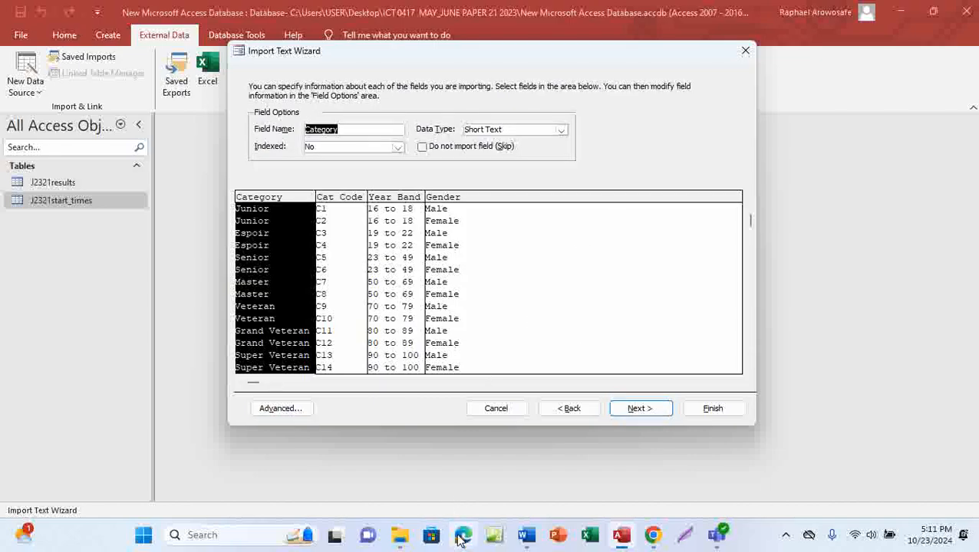
Step: Underline 'Set all the data types to text' in question 17, then return to Access
mouse_move(462, 534)
left_click(471, 478)
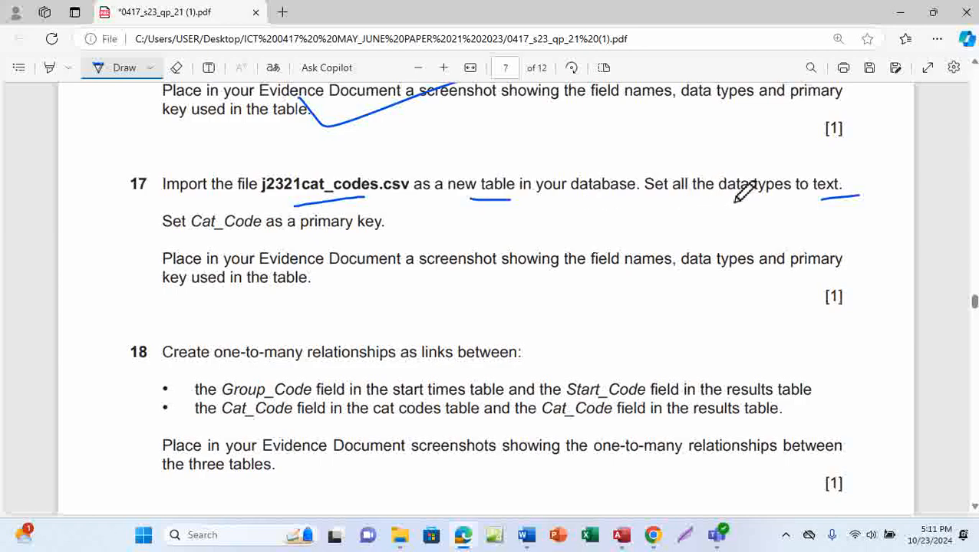
left_click_drag(647, 197, 842, 197)
mouse_move(627, 542)
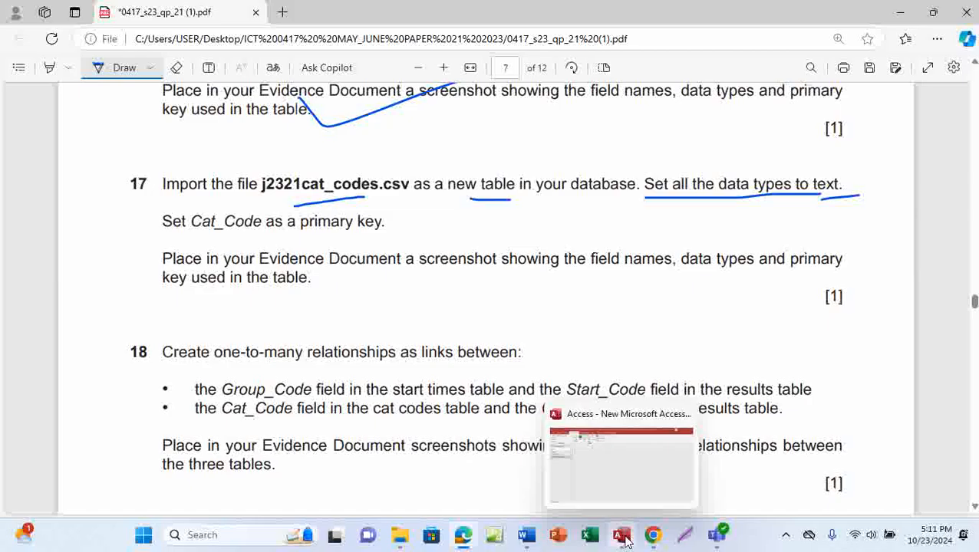
left_click(633, 473)
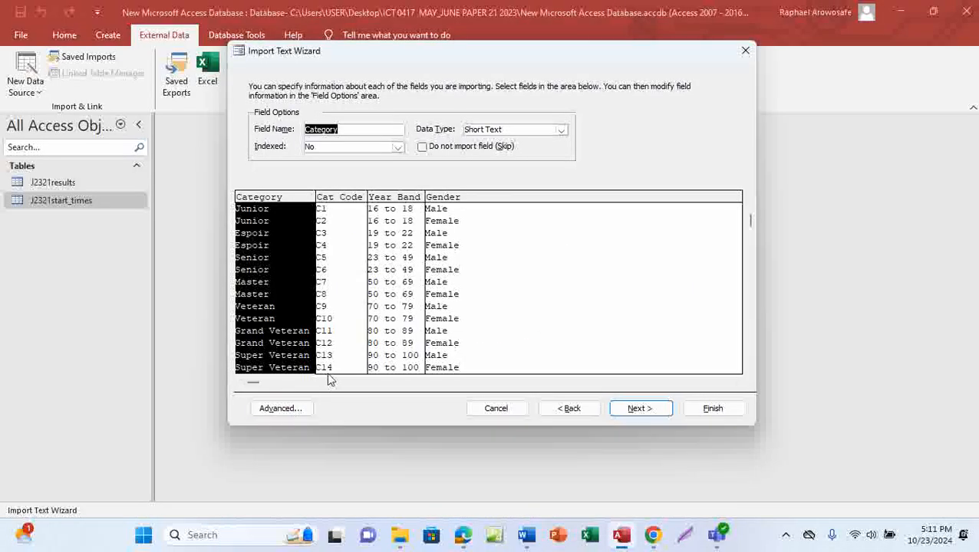
Step: Change the import specification's date order from MDY to DMY and continue the wizard
left_click(288, 413)
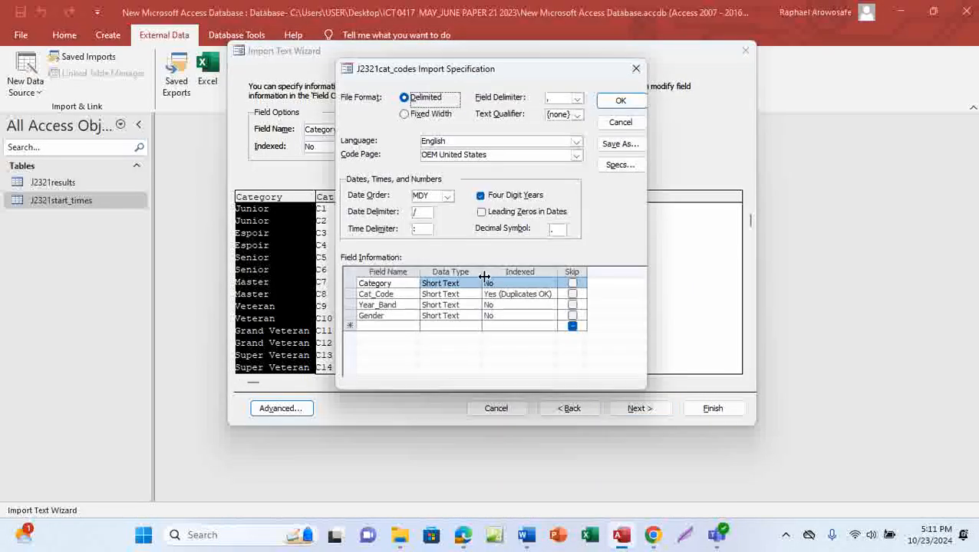
left_click(448, 198)
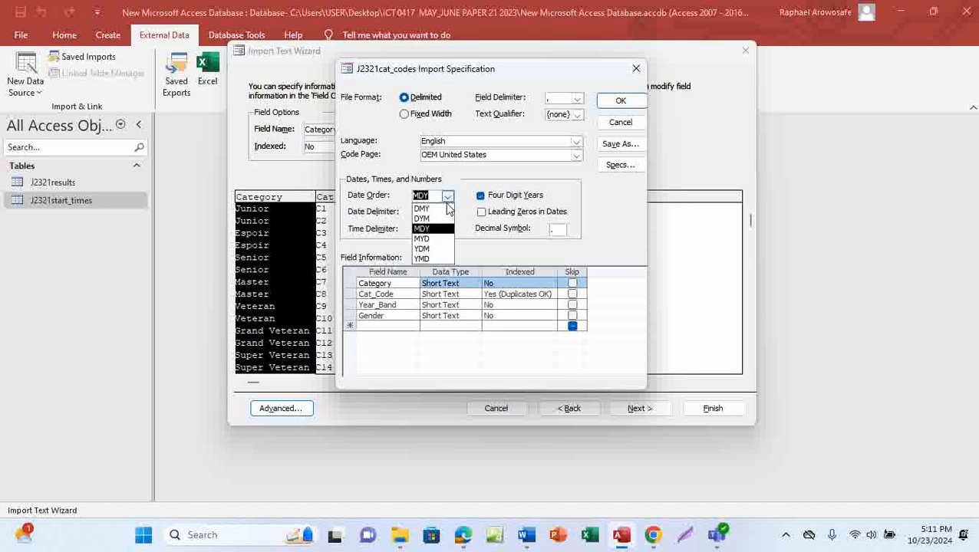
left_click(444, 208)
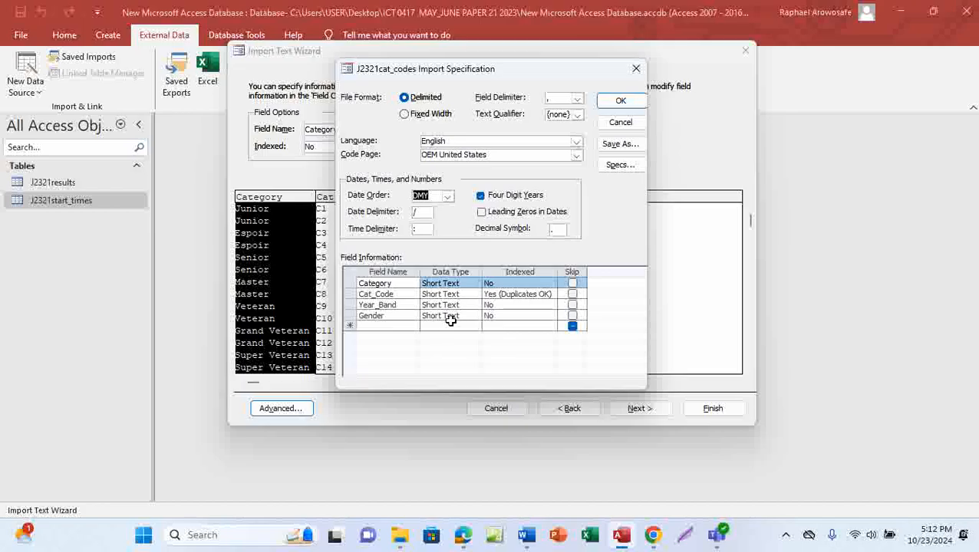
left_click(622, 102)
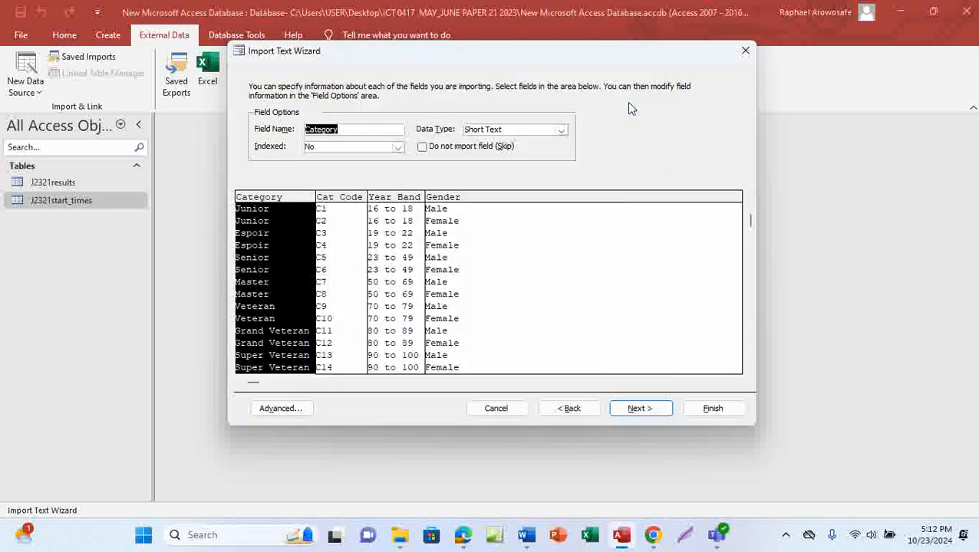
left_click(636, 411)
Step: Underline 'Cat_Code' in the exam paper's primary key instruction
mouse_move(461, 542)
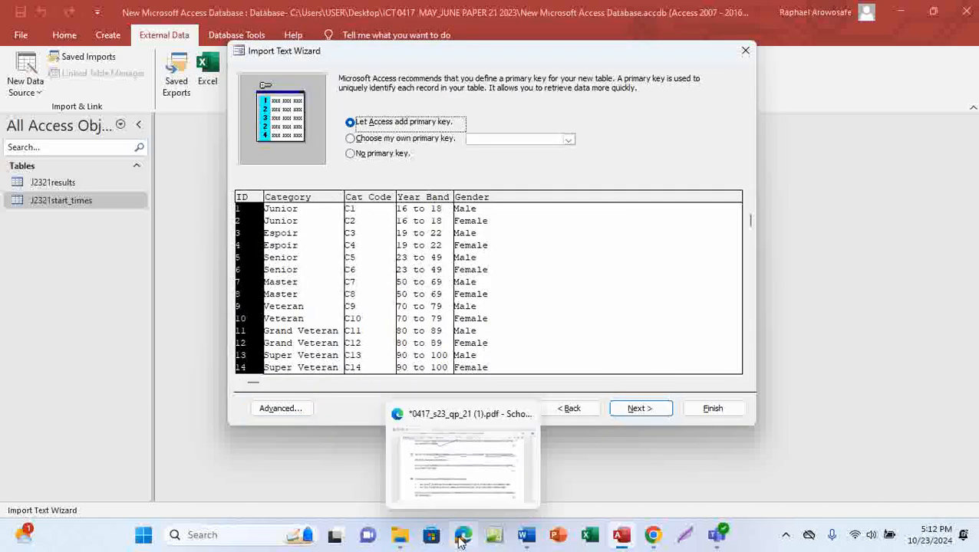
left_click(470, 485)
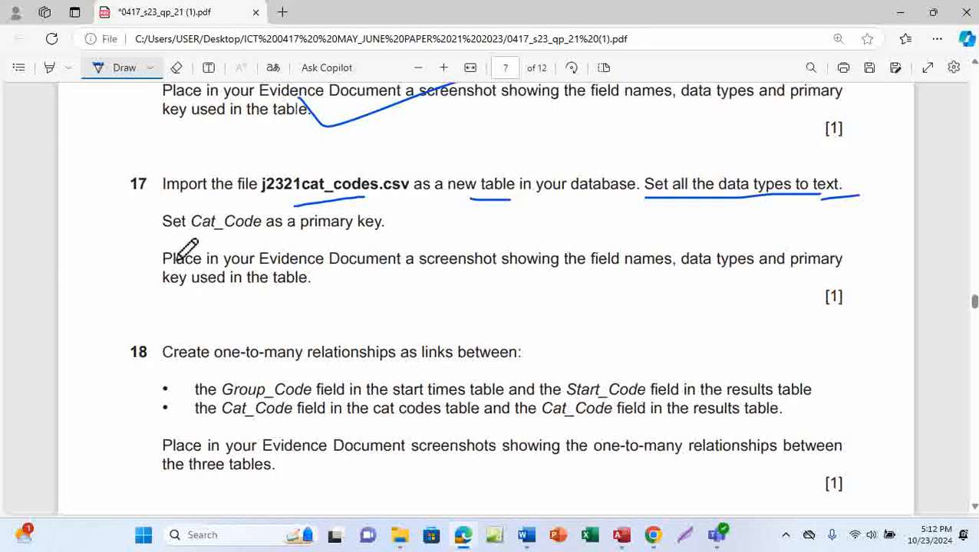
left_click_drag(205, 239, 259, 237)
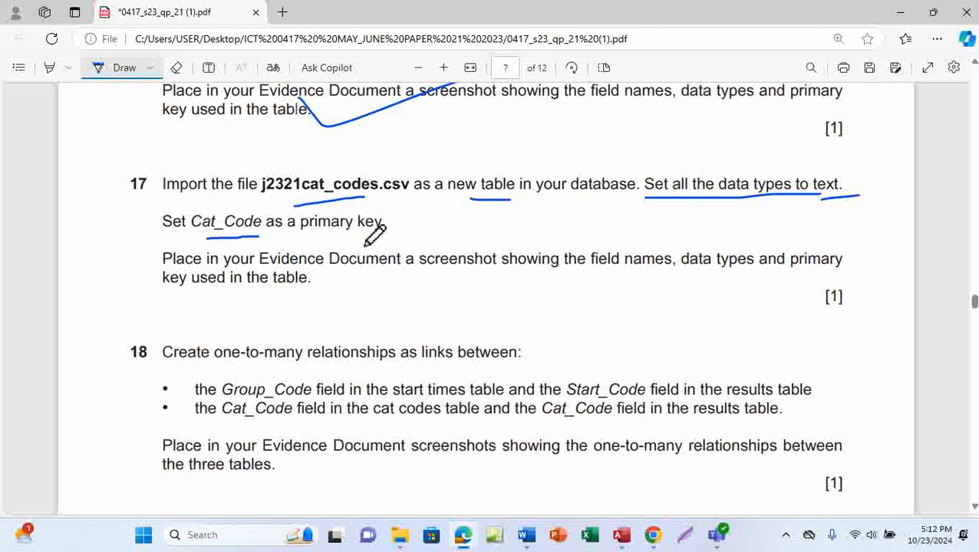
mouse_move(614, 531)
left_click(640, 481)
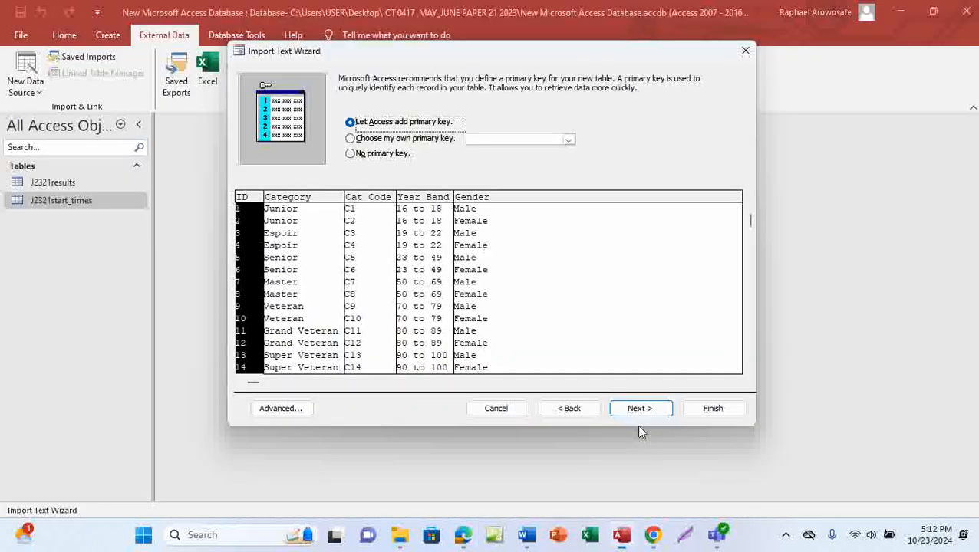
Step: Make Cat_Code the primary key, finish the import and close without saving import steps
left_click(357, 139)
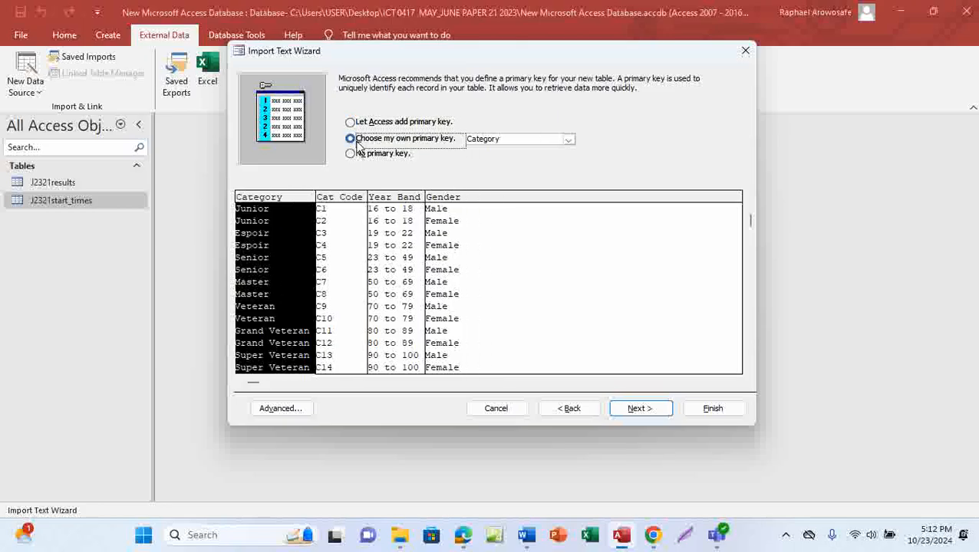
left_click(569, 140)
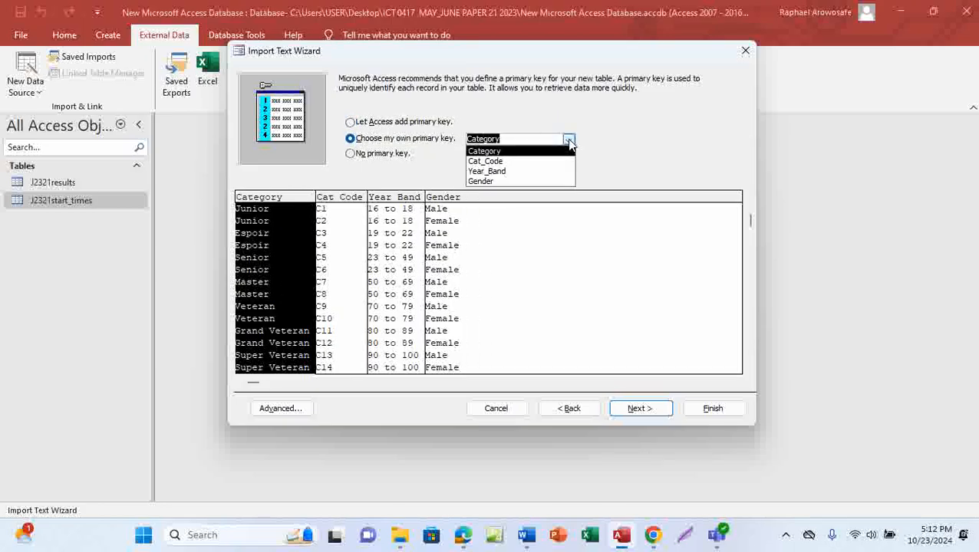
left_click(515, 162)
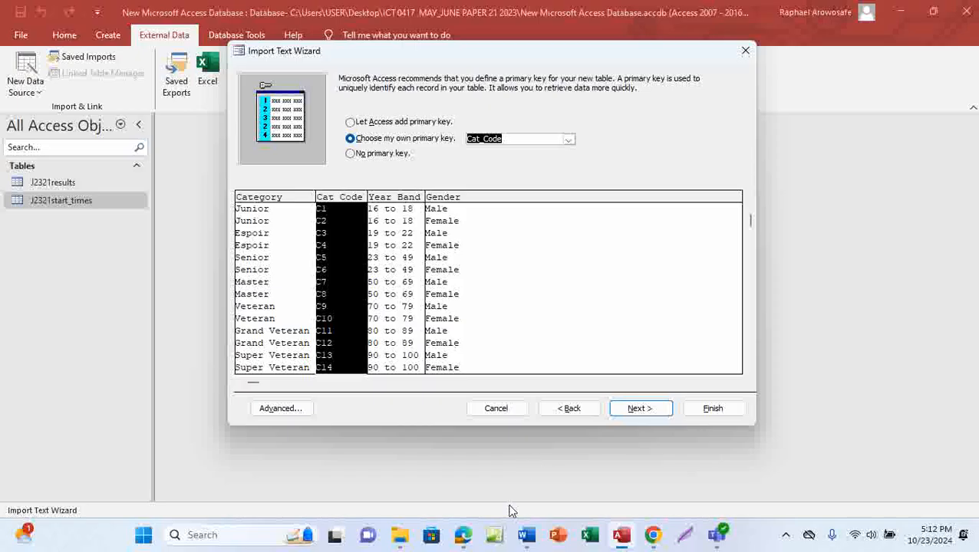
mouse_move(464, 535)
left_click(478, 460)
left_click(632, 412)
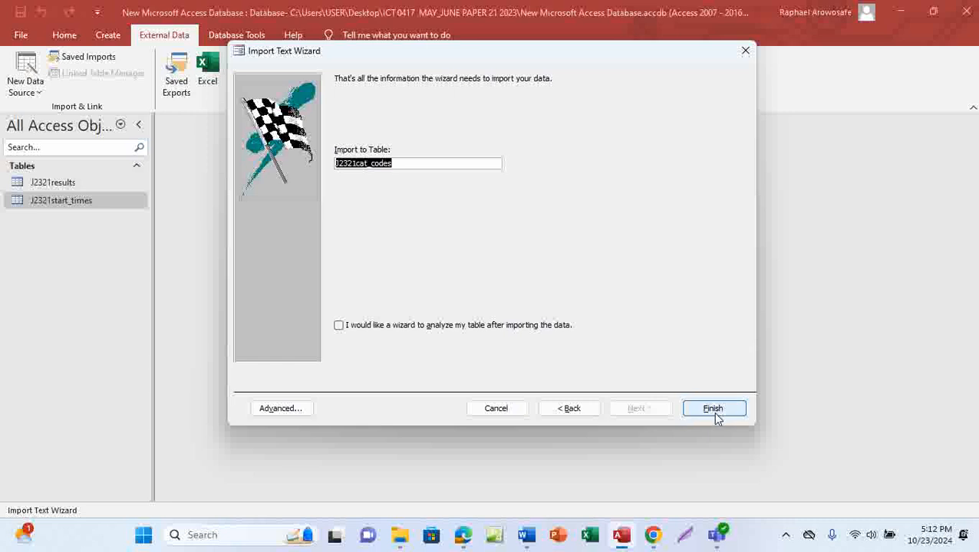
left_click(714, 410)
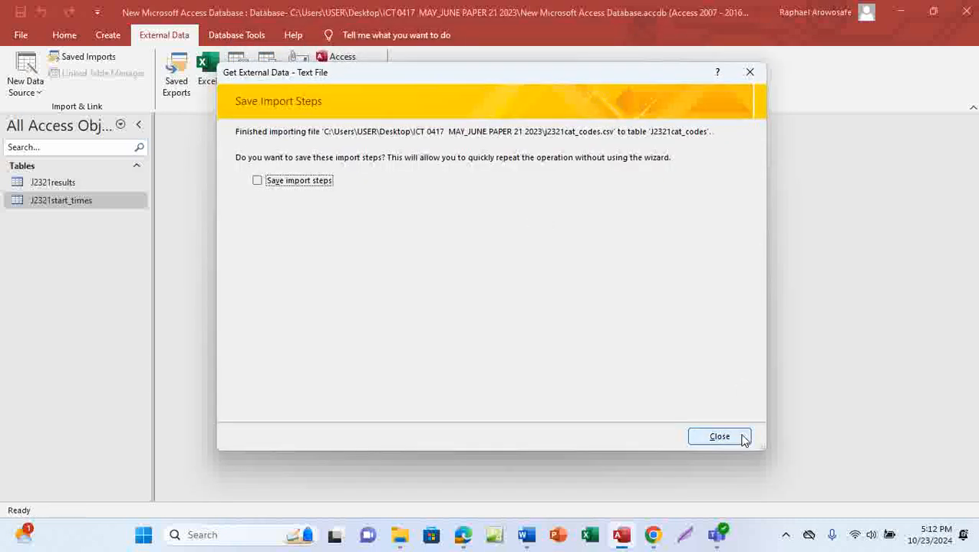
left_click(721, 439)
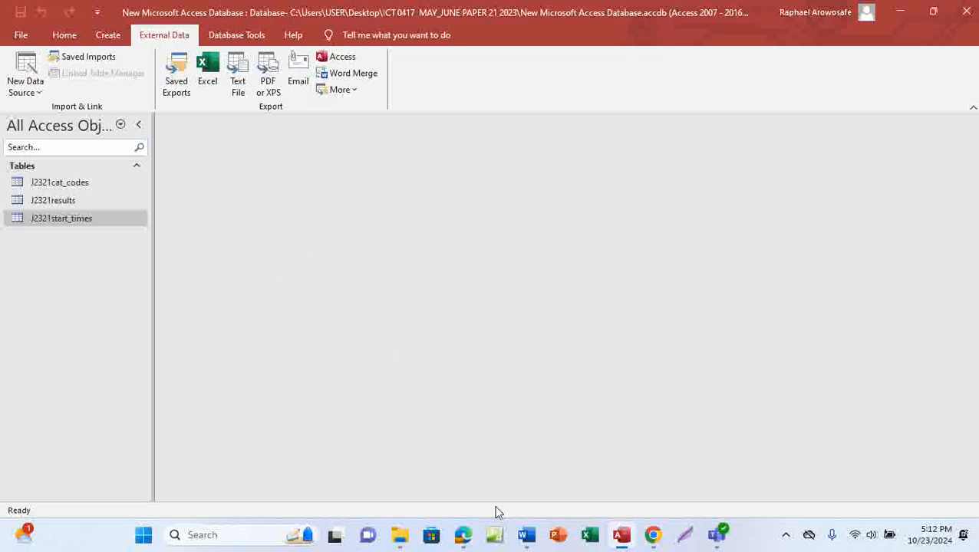
Step: Underline 'names' in question 17's evidence line in the PDF, then return to Access
mouse_move(462, 535)
left_click(487, 473)
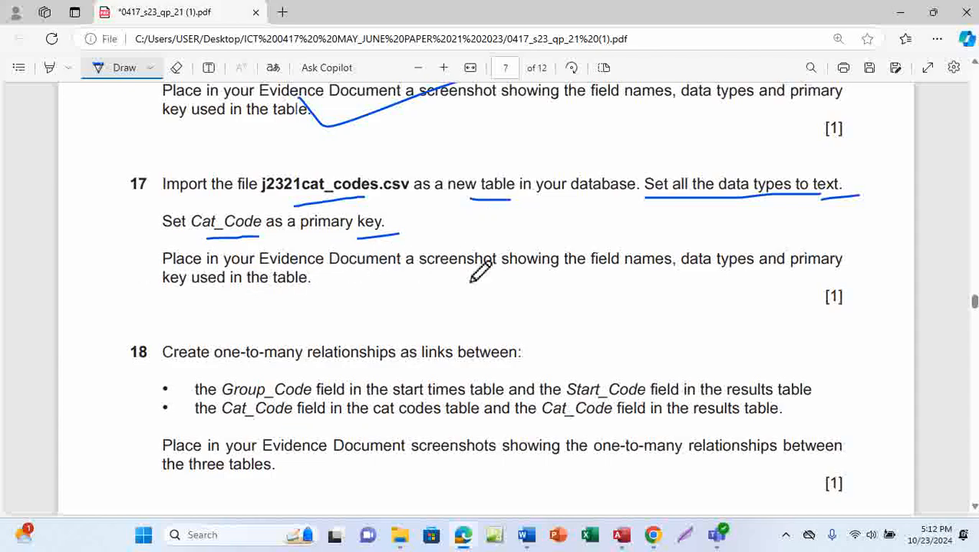
left_click_drag(628, 272, 680, 272)
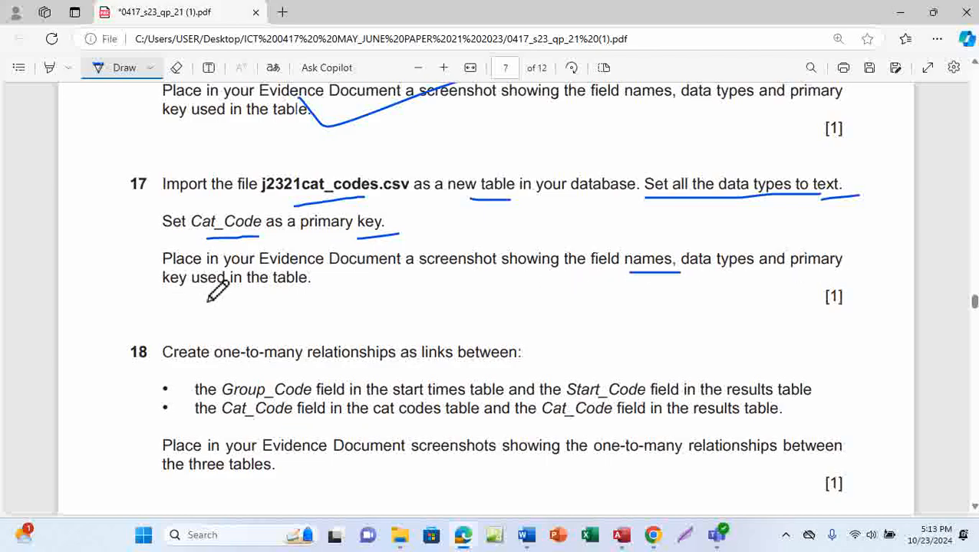
mouse_move(621, 534)
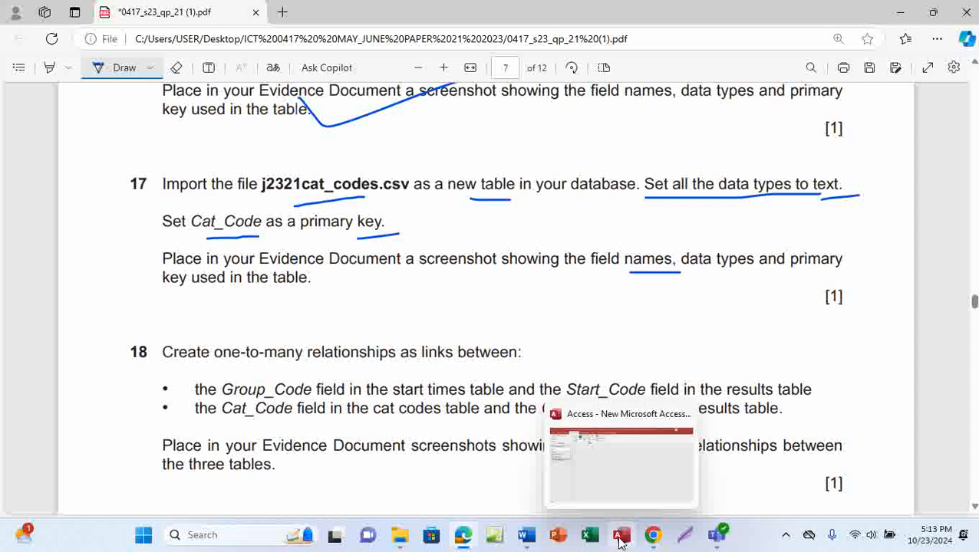
left_click(629, 465)
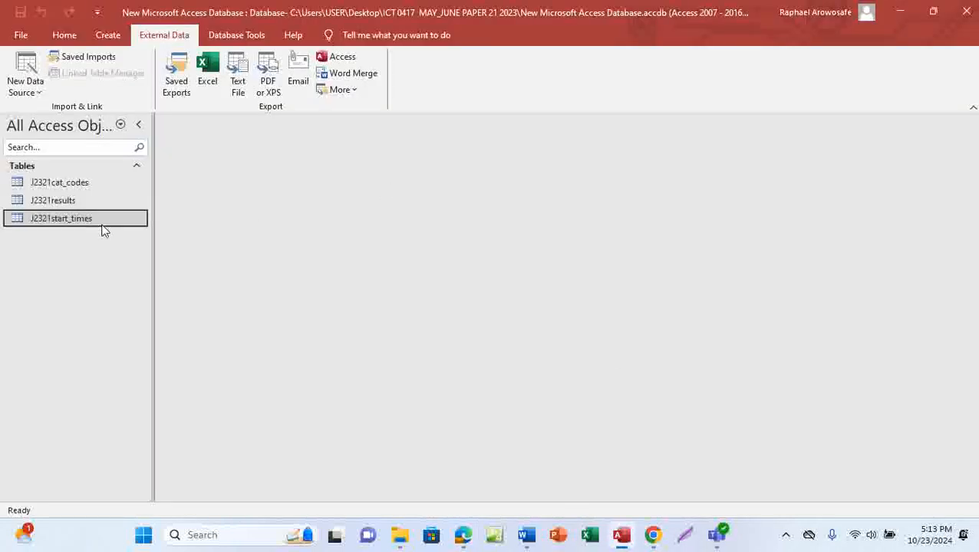
Step: Open the J2321cat_codes table in Design View
left_click(71, 183)
double_click(70, 183)
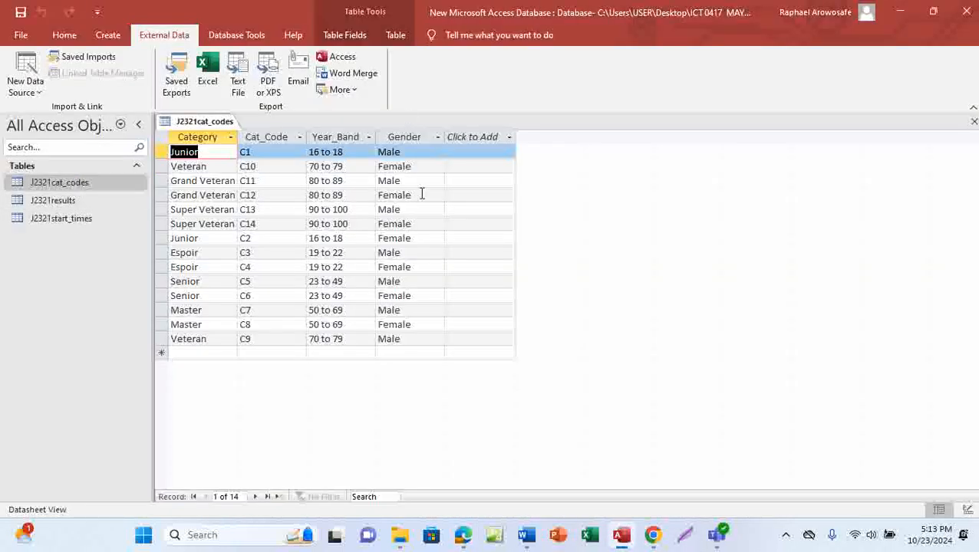
left_click(66, 39)
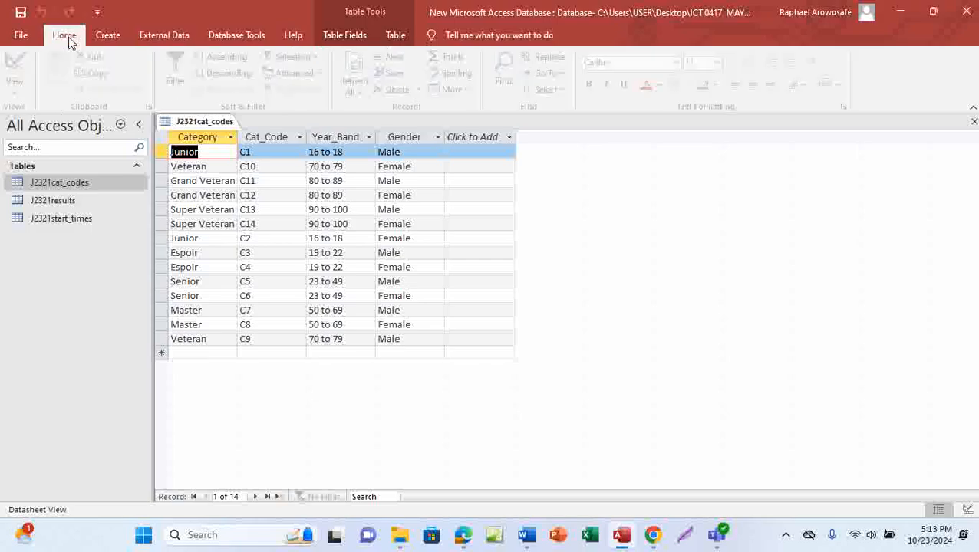
left_click(21, 95)
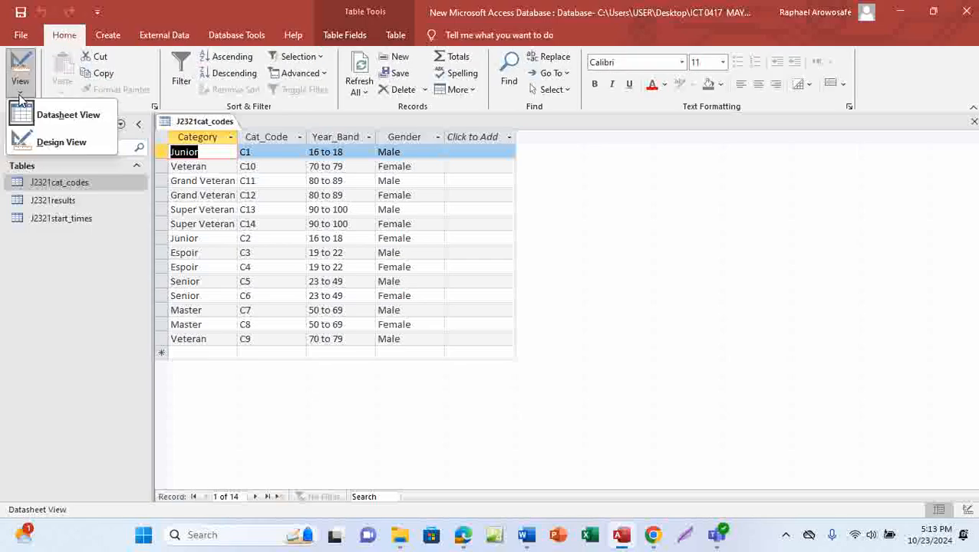
left_click(59, 145)
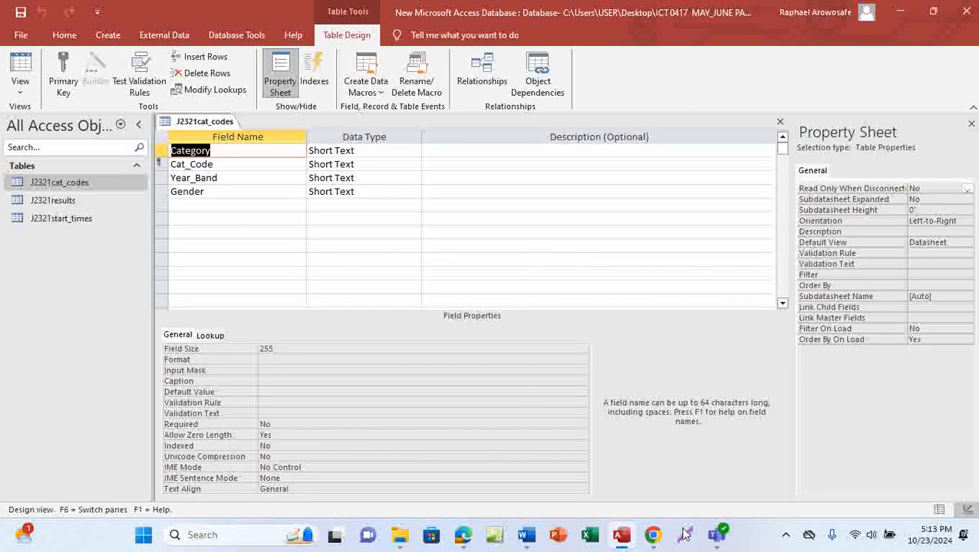
Step: Snip the field names and data types grid and copy the image
left_click(785, 534)
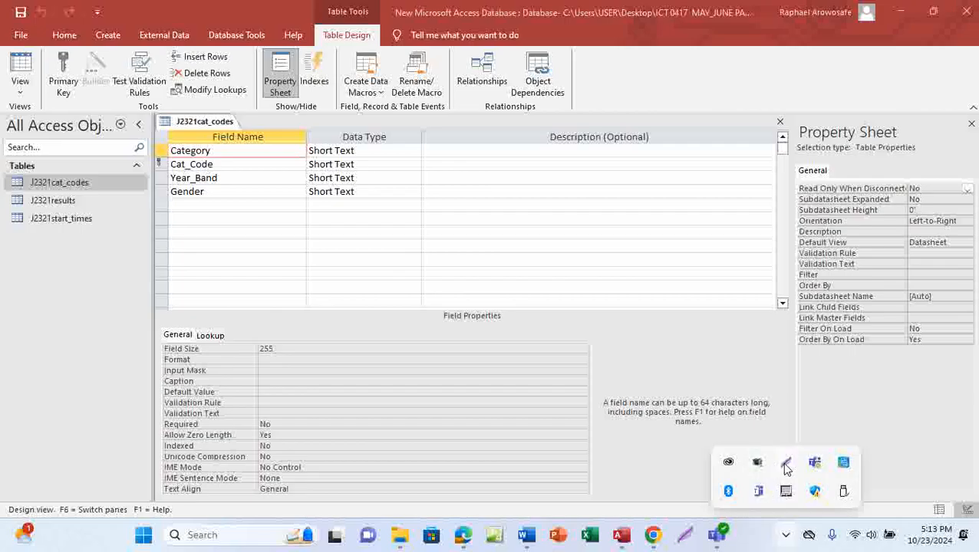
left_click(784, 492)
left_click_drag(152, 112, 399, 500)
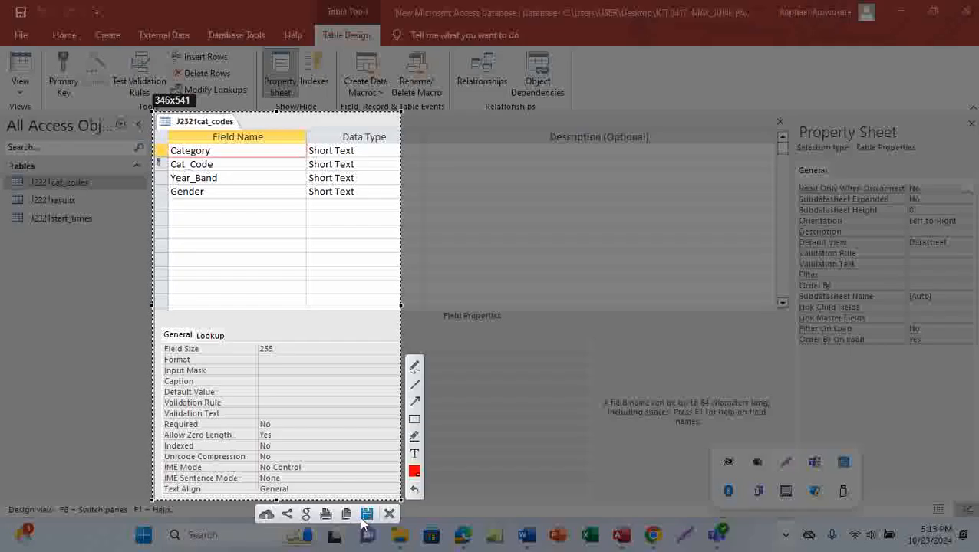
left_click(370, 515)
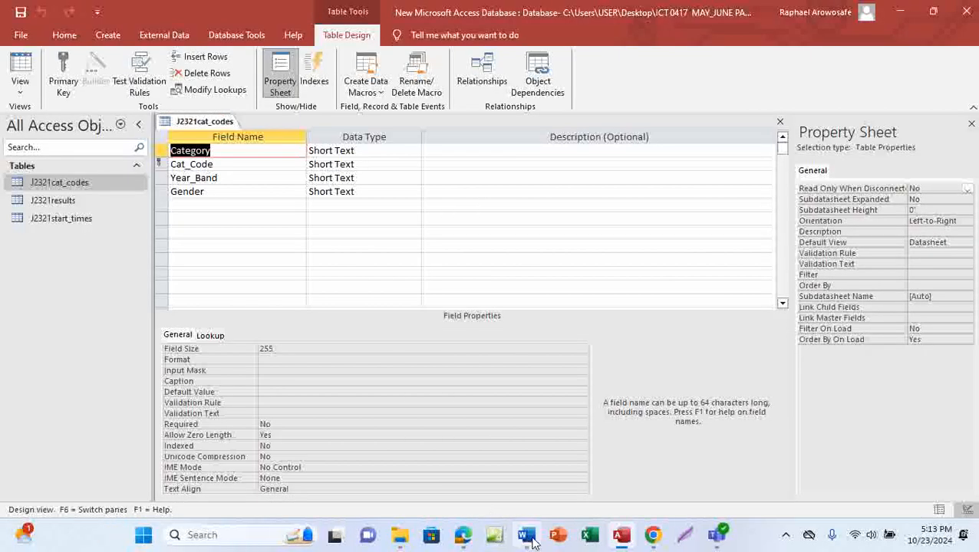
Step: Paste the J2321cat_codes design screenshot under 'Step 17 evidence:' in EVIDENCE0001 and save
mouse_move(525, 534)
left_click(547, 485)
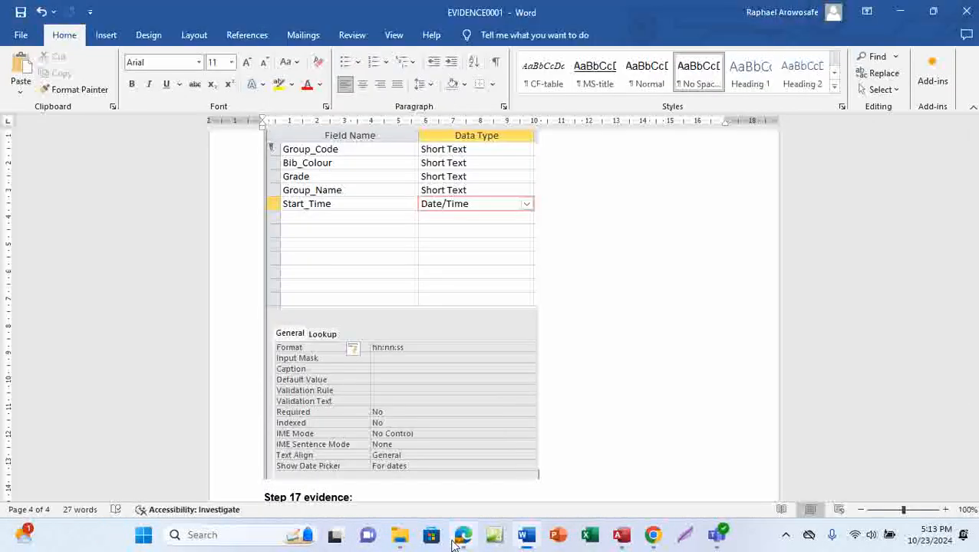
mouse_move(462, 535)
left_click(474, 493)
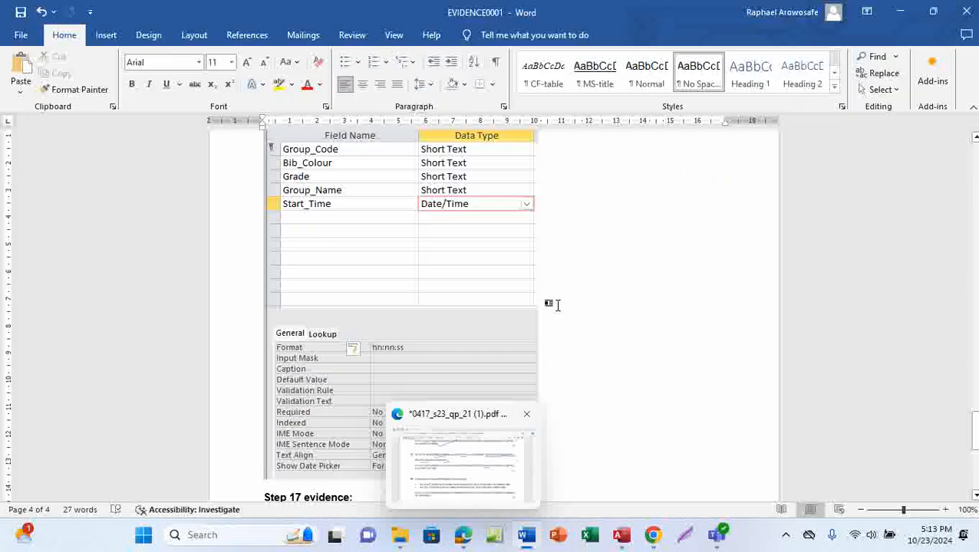
scroll(518, 379, "down", 4)
left_click(280, 347)
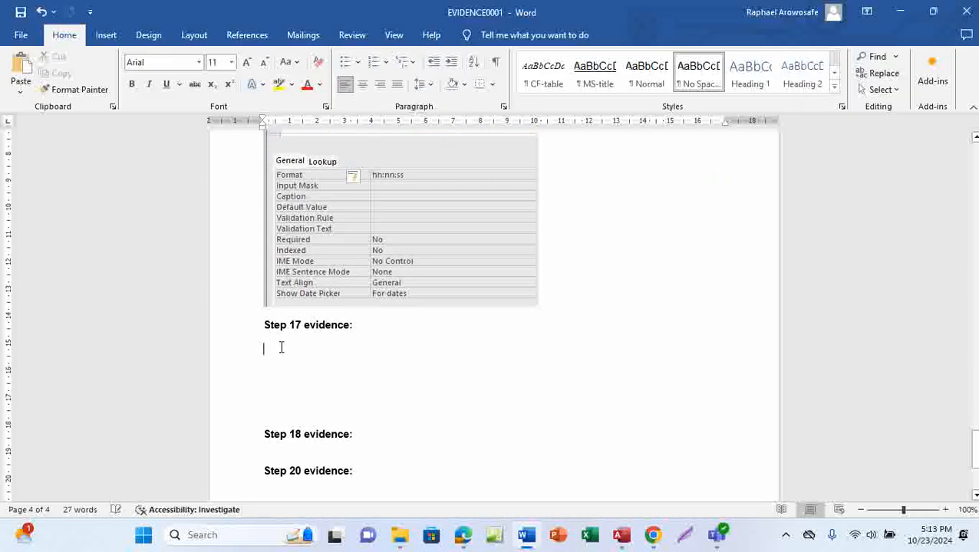
key("ctrl+v")
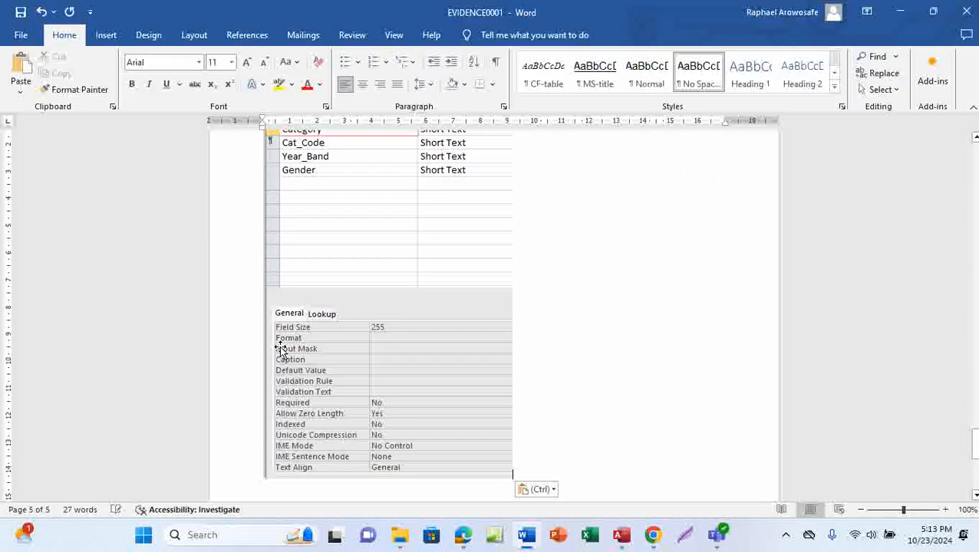
left_click(20, 13)
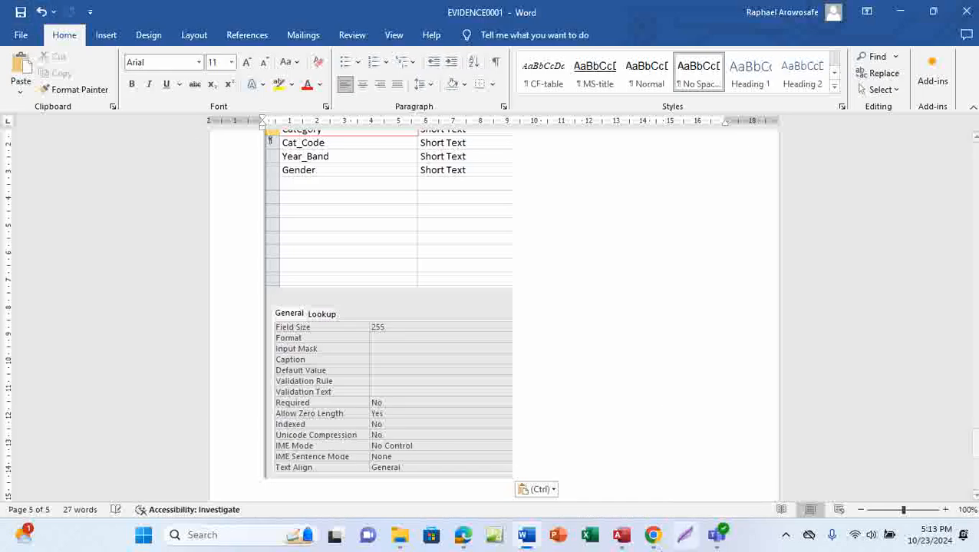
mouse_move(464, 542)
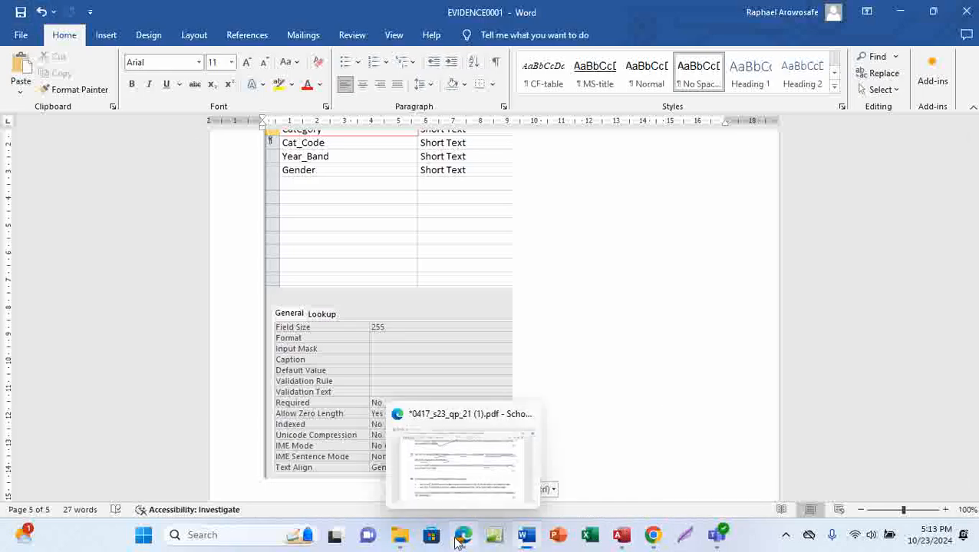
left_click(479, 471)
Step: Underline 'links between' in question 18 on one-to-many relationships
left_click_drag(416, 280, 425, 253)
scroll(440, 383, "down", 3)
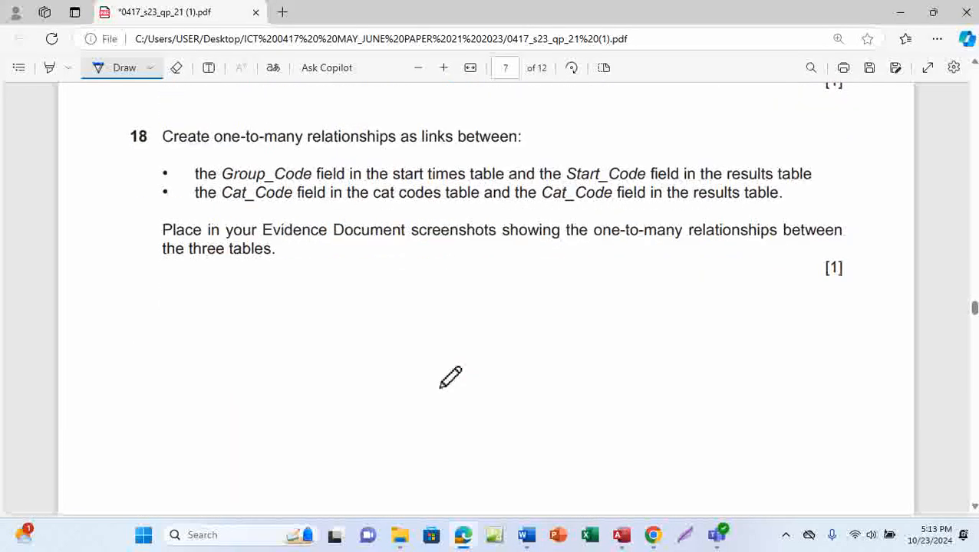
scroll(450, 378, "up", 1)
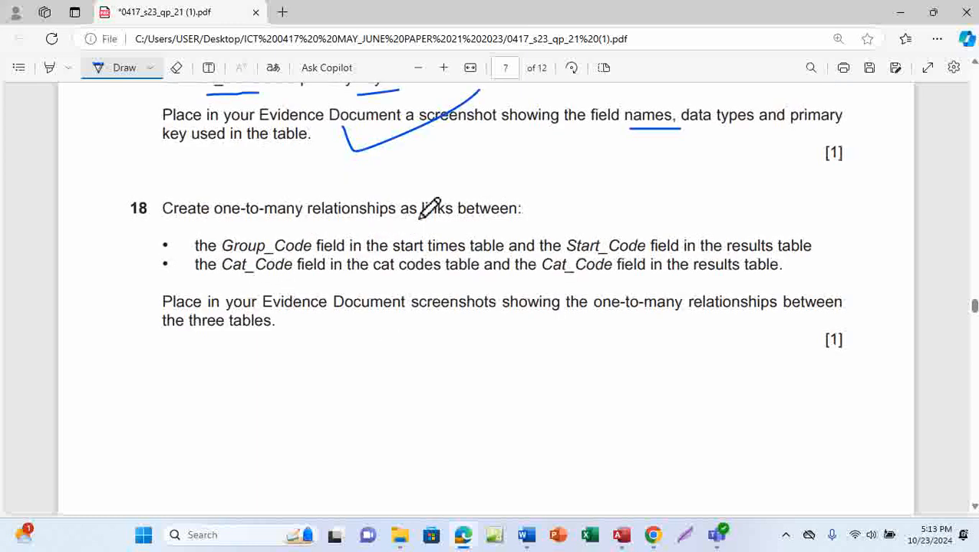
left_click_drag(430, 224, 515, 224)
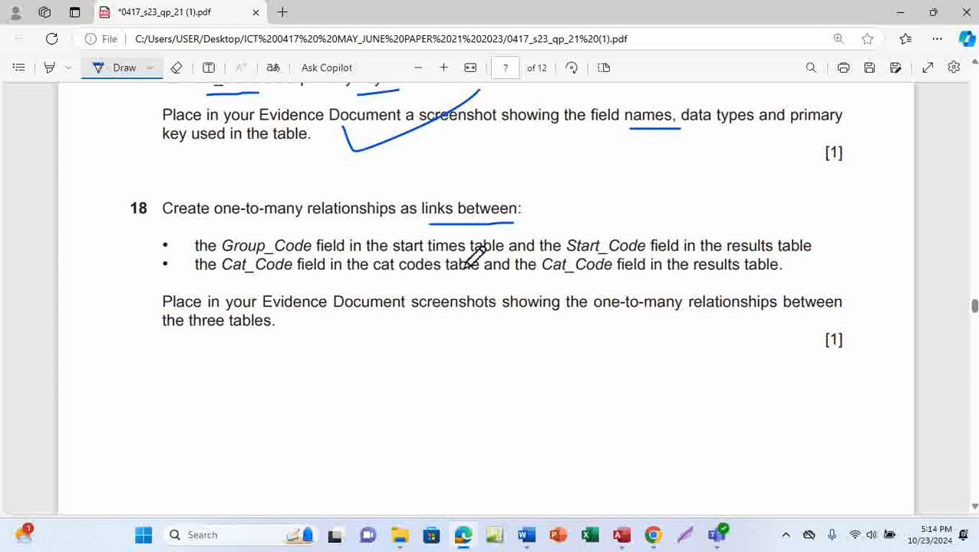
Step: Bring the Access window with the J2321cat_codes table design back to the front
mouse_move(621, 532)
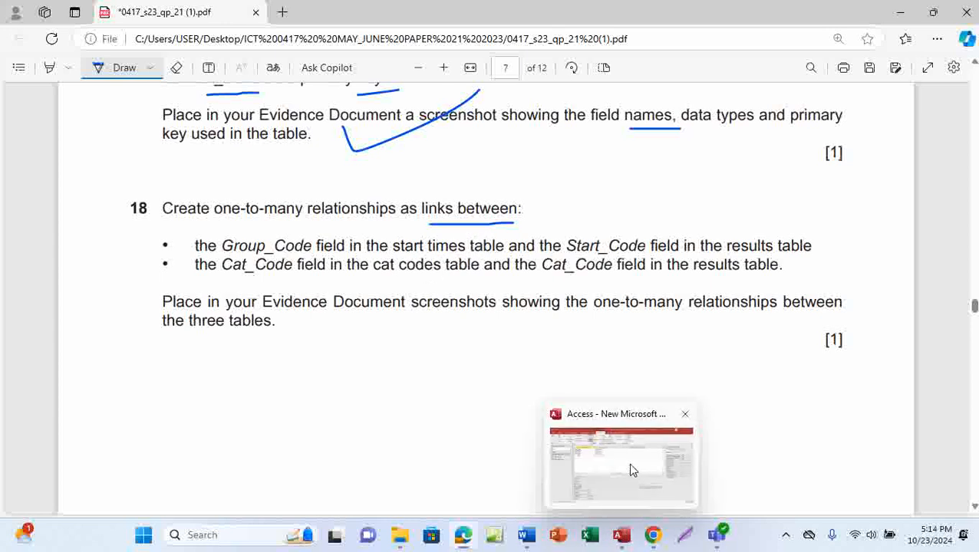
left_click(627, 464)
Step: Close the J2321cat_codes table design and open Relationships from Database Tools
right_click(207, 125)
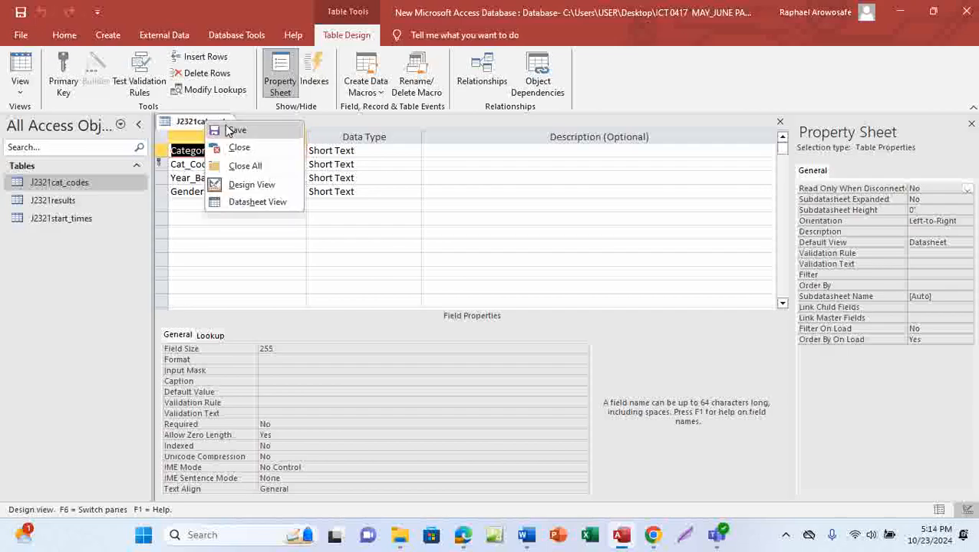
left_click(211, 125)
right_click(215, 125)
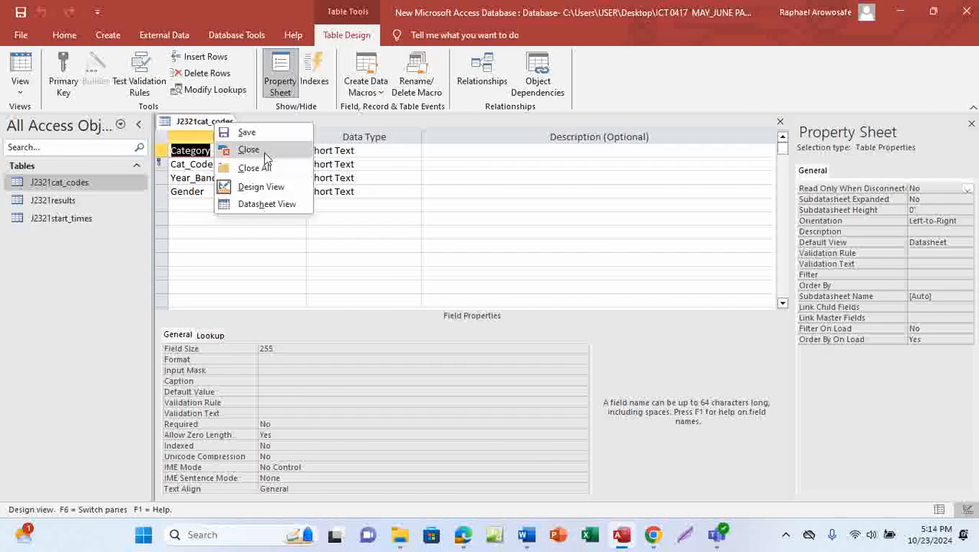
left_click(247, 149)
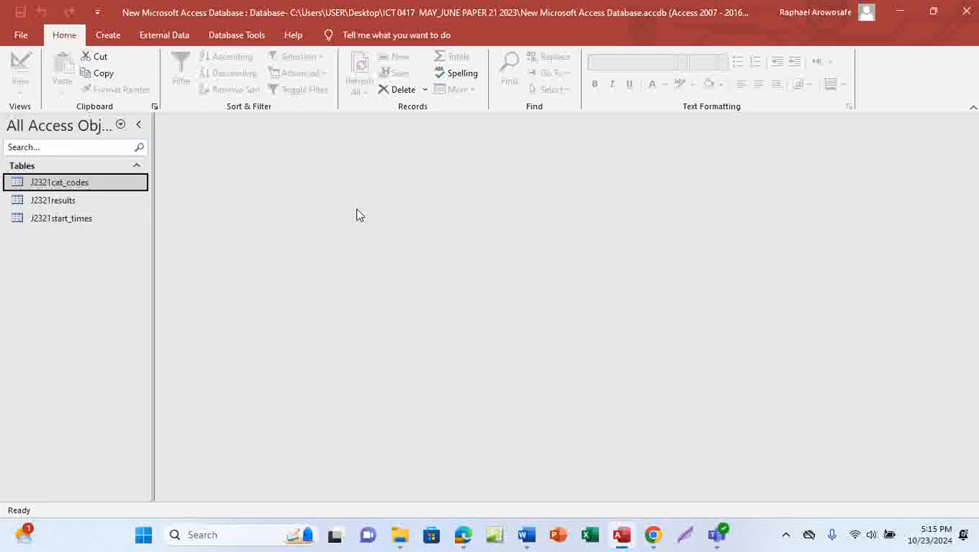
left_click(236, 35)
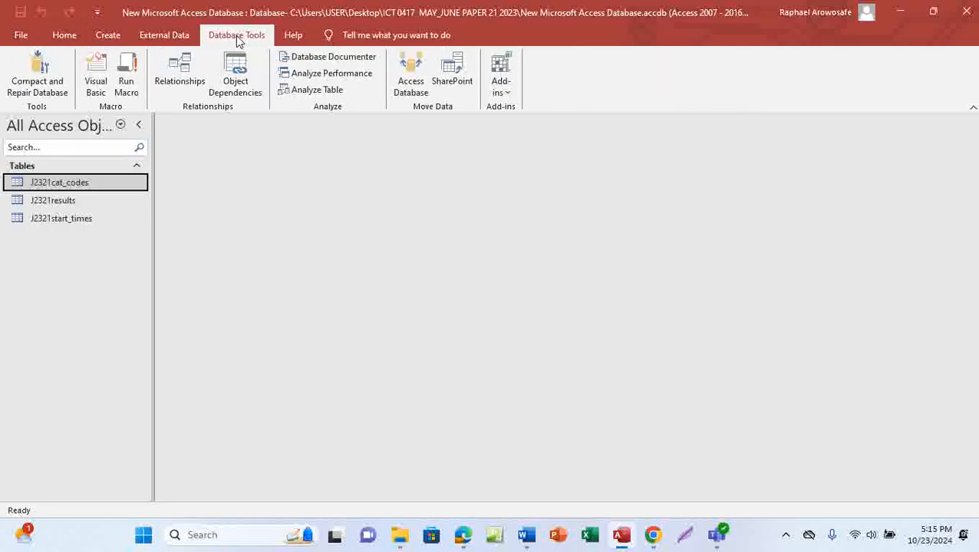
left_click(178, 83)
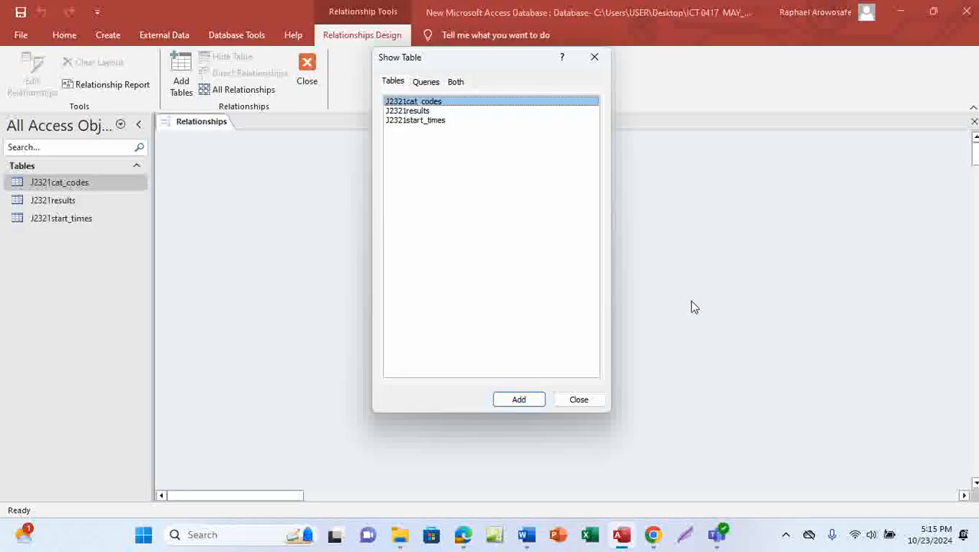
Step: Add J2321cat_codes, J2321results and J2321start_times to the relationships layout
left_click(417, 112, "shift")
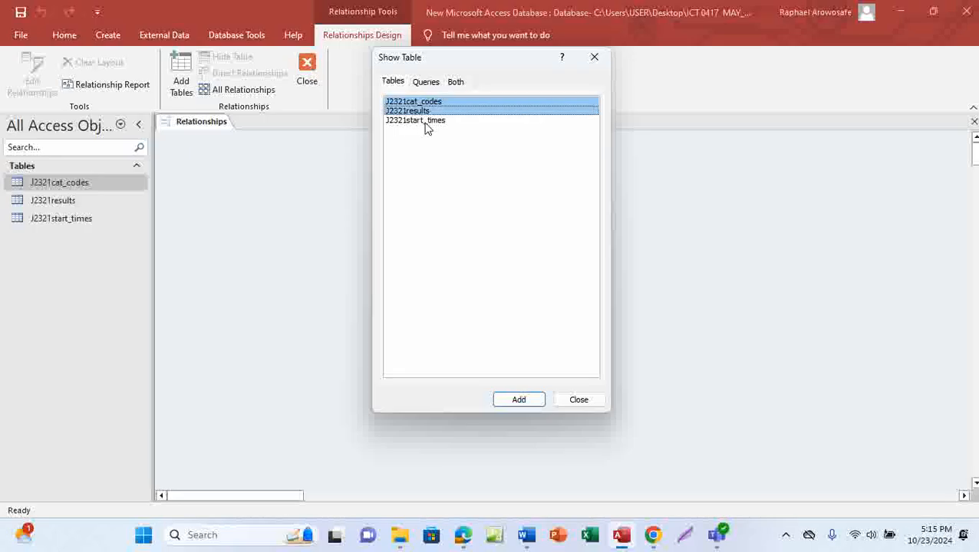
left_click(422, 121, "shift")
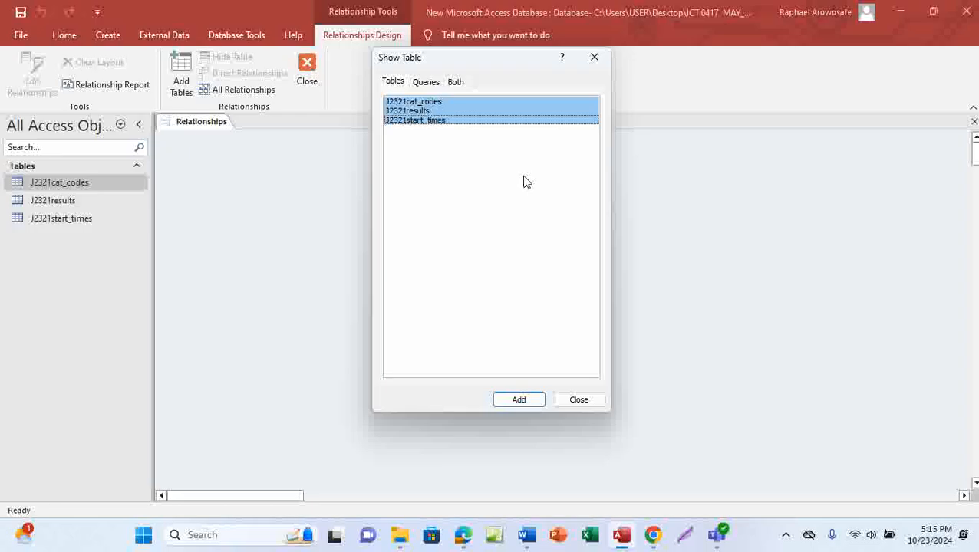
left_click(519, 402)
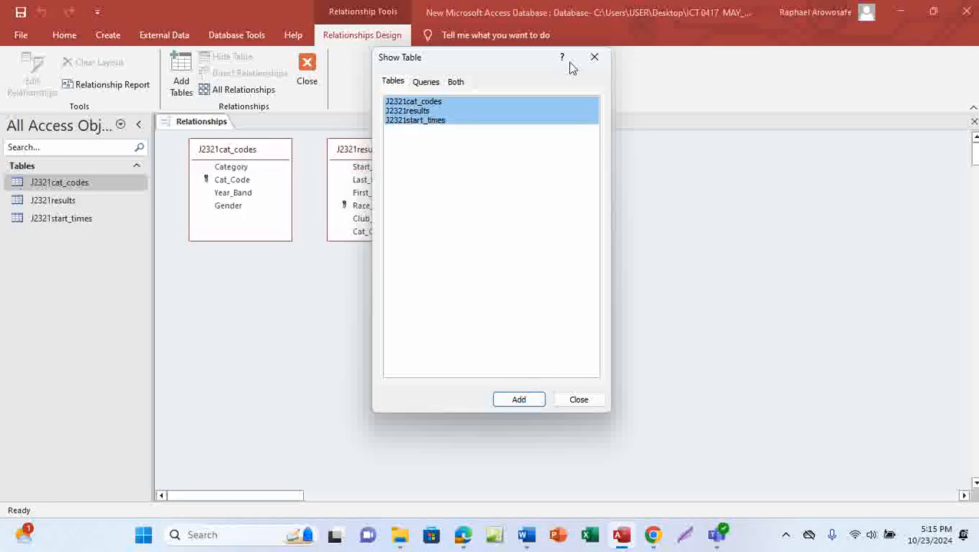
left_click(582, 402)
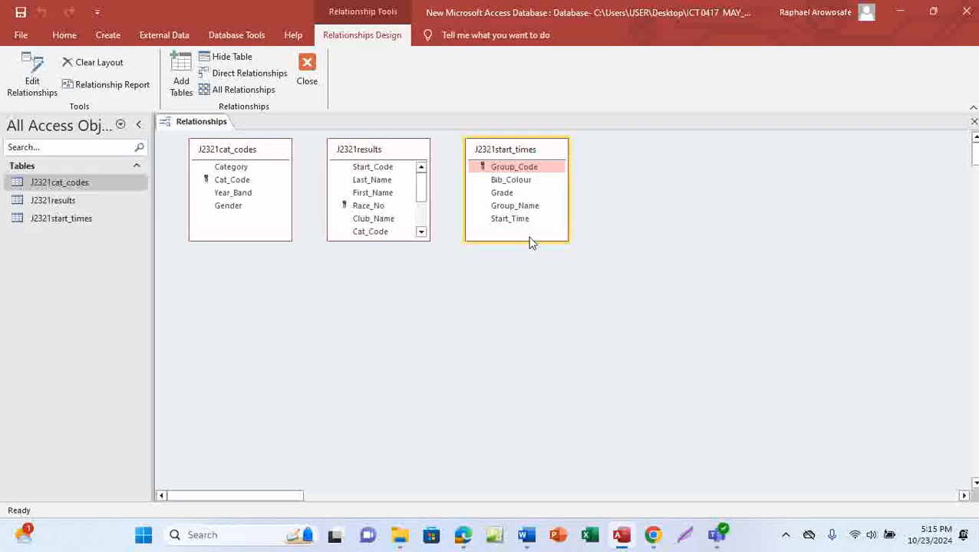
Step: Lengthen the J2321start_times, J2321results and J2321cat_codes boxes so every field shows
left_click_drag(530, 240, 552, 328)
left_click_drag(391, 241, 395, 325)
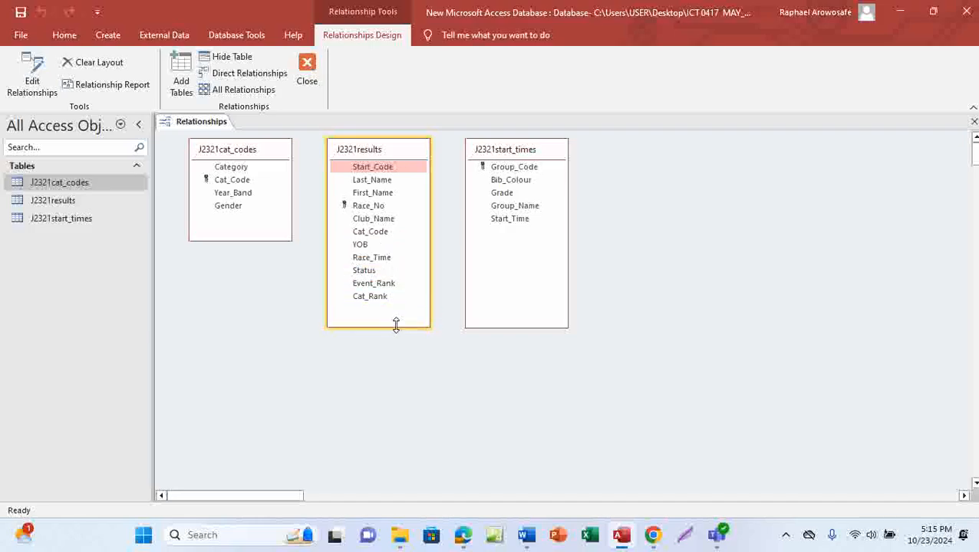
left_click_drag(246, 240, 245, 307)
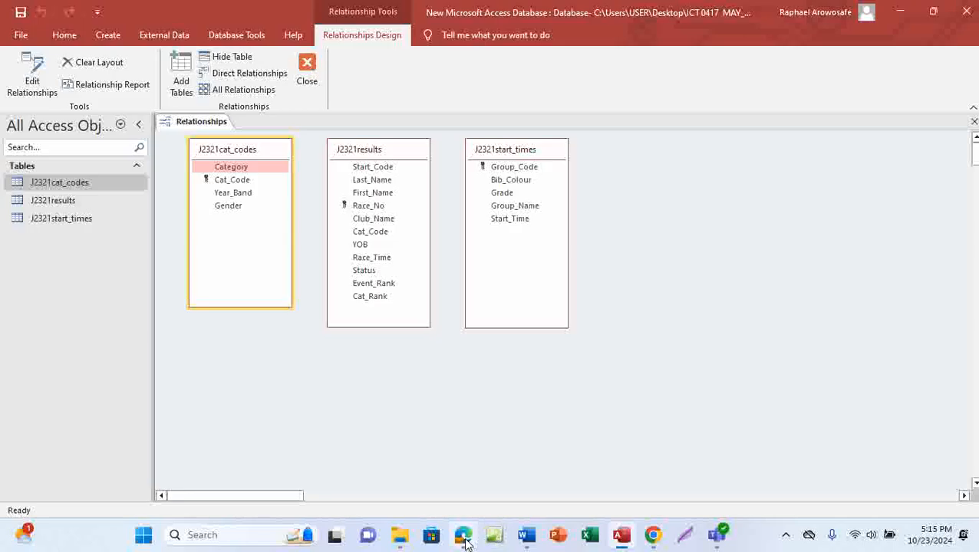
Step: Underline 'start times table' in question 18's first bullet of the exam PDF
mouse_move(463, 534)
left_click(492, 466)
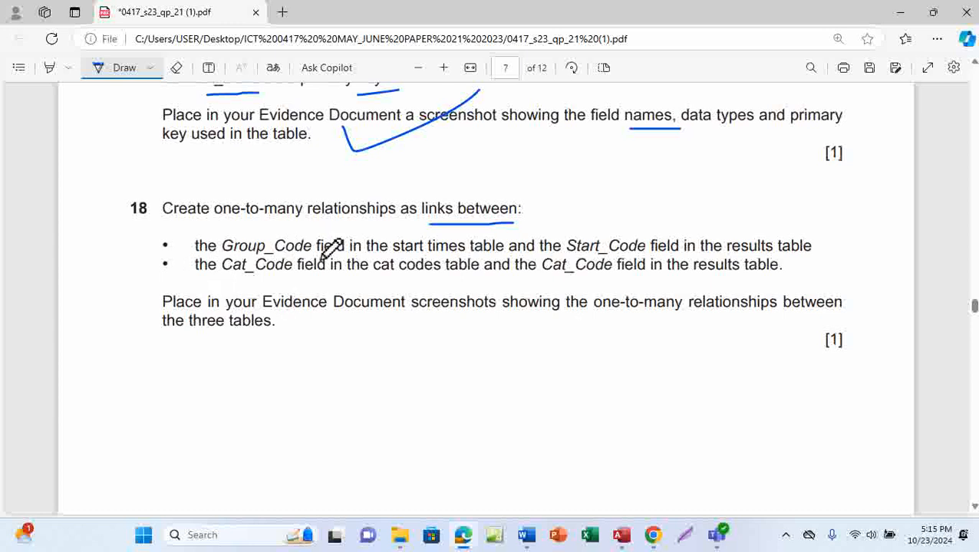
left_click_drag(408, 260, 495, 261)
mouse_move(618, 539)
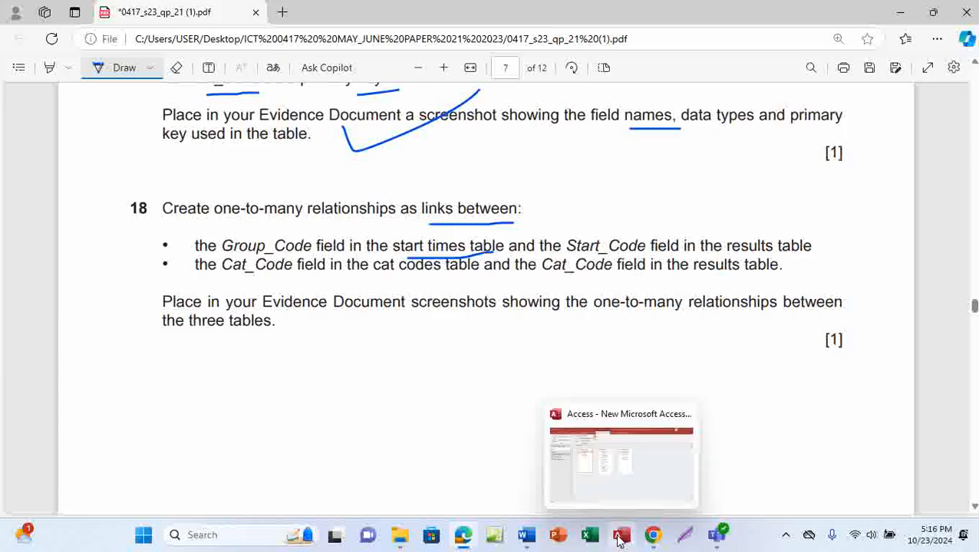
left_click(639, 459)
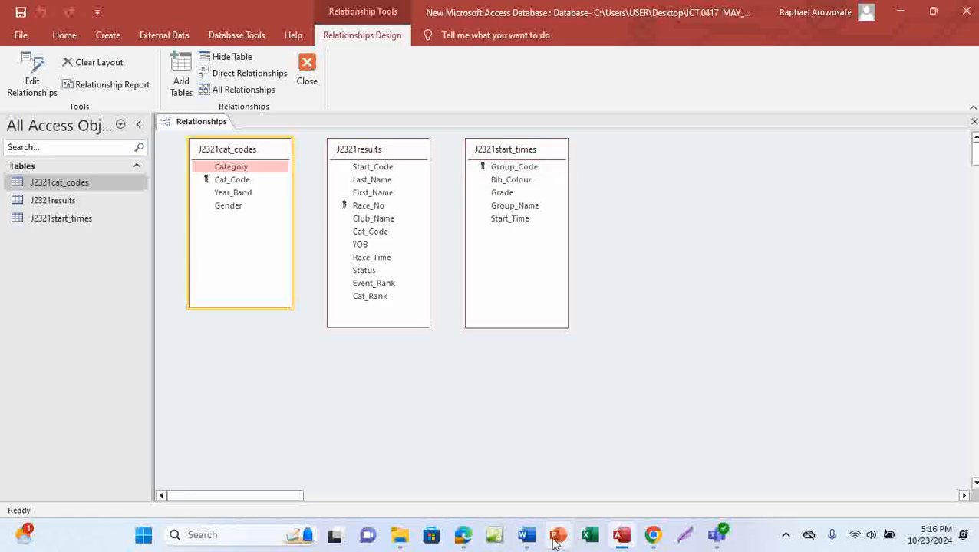
Step: Underline 'Cat_Code field' and 'results table' in the second bullet, then return to Access
mouse_move(464, 535)
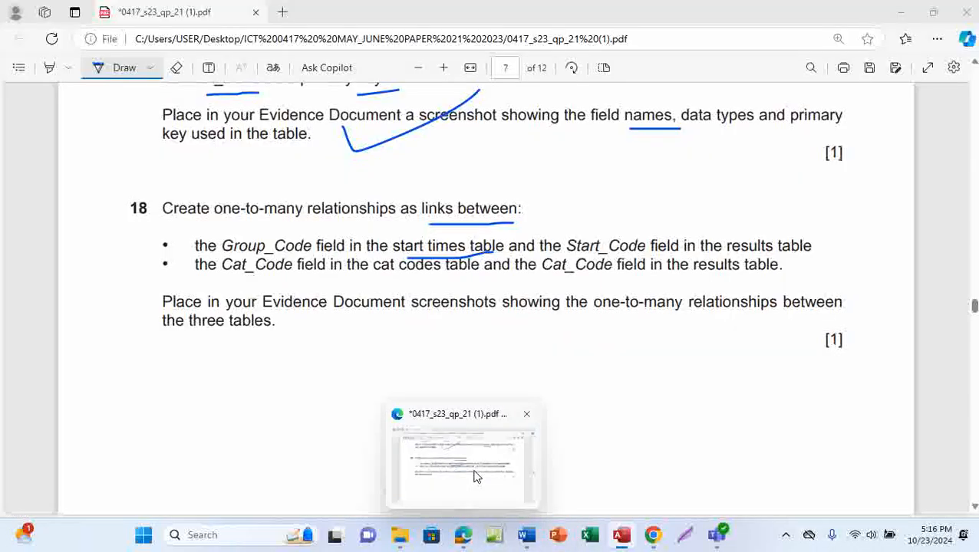
left_click(473, 476)
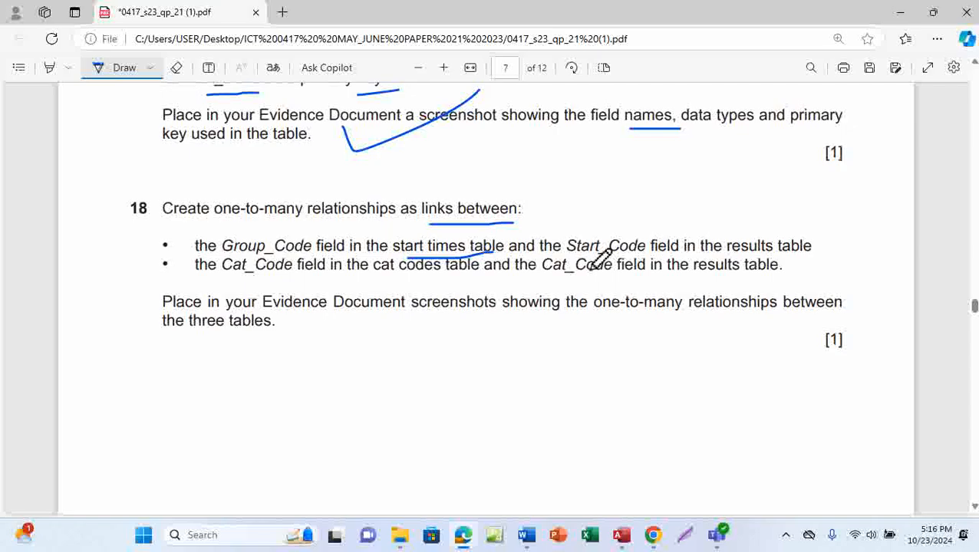
left_click_drag(592, 262, 644, 258)
left_click_drag(748, 262, 807, 257)
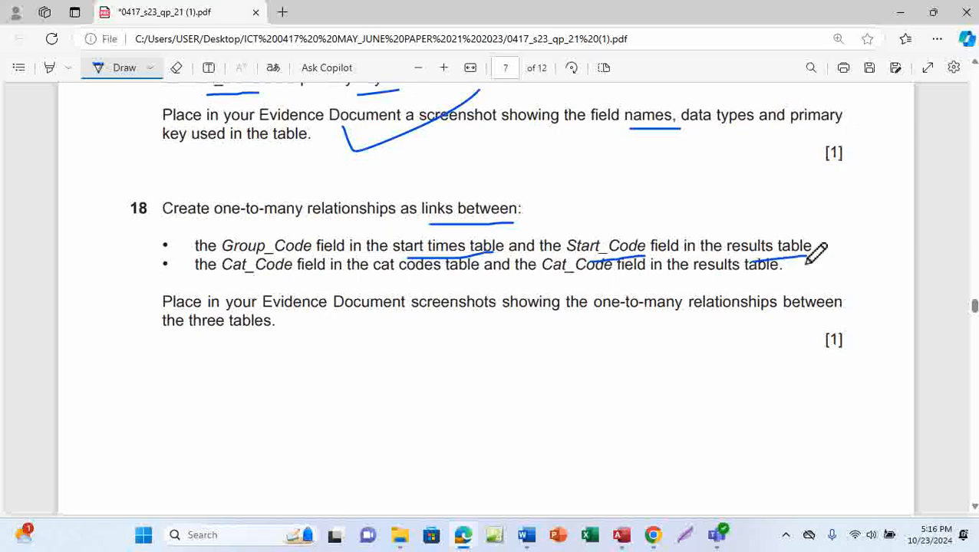
mouse_move(624, 542)
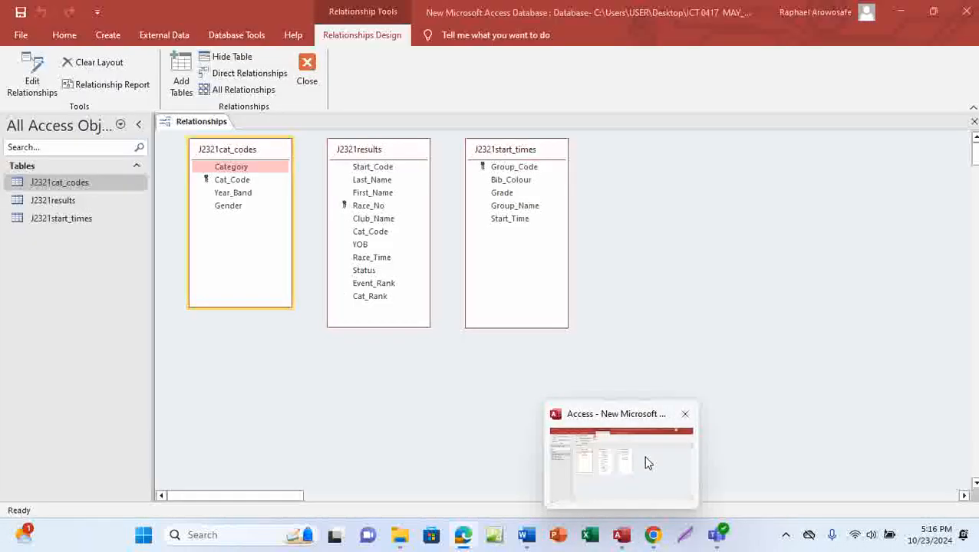
left_click(647, 463)
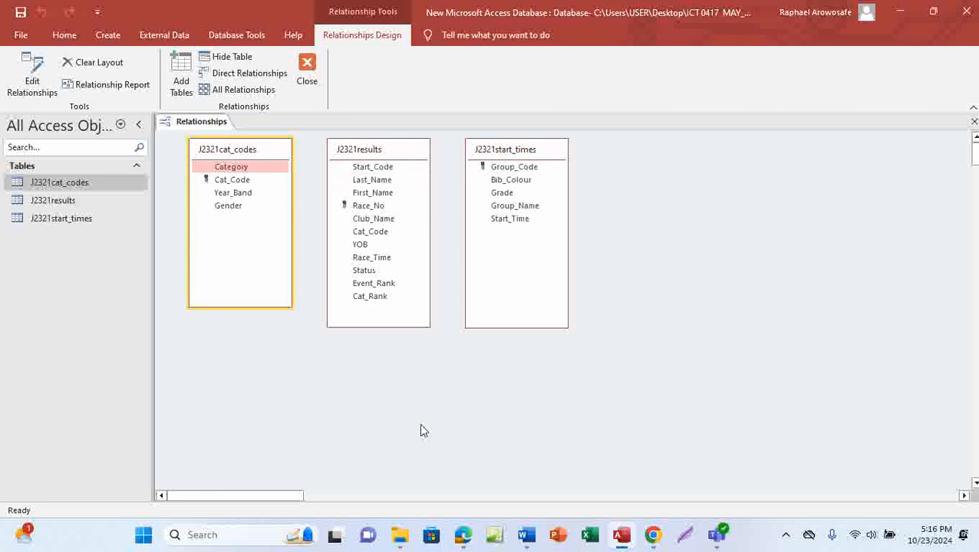
Step: Link Group_Code in J2321start_times to Start_Code in J2321results as one-to-many
mouse_move(464, 536)
left_click(515, 168)
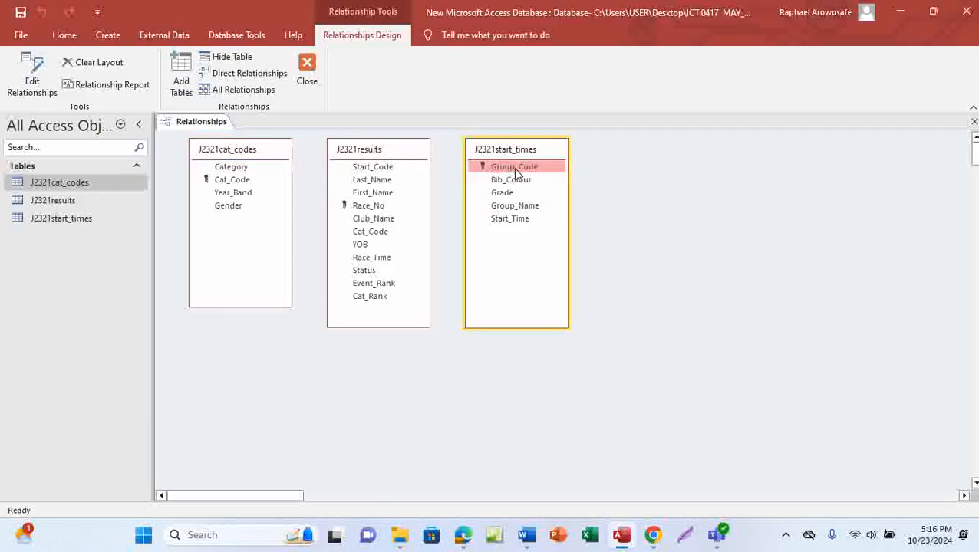
left_click_drag(515, 171, 503, 169)
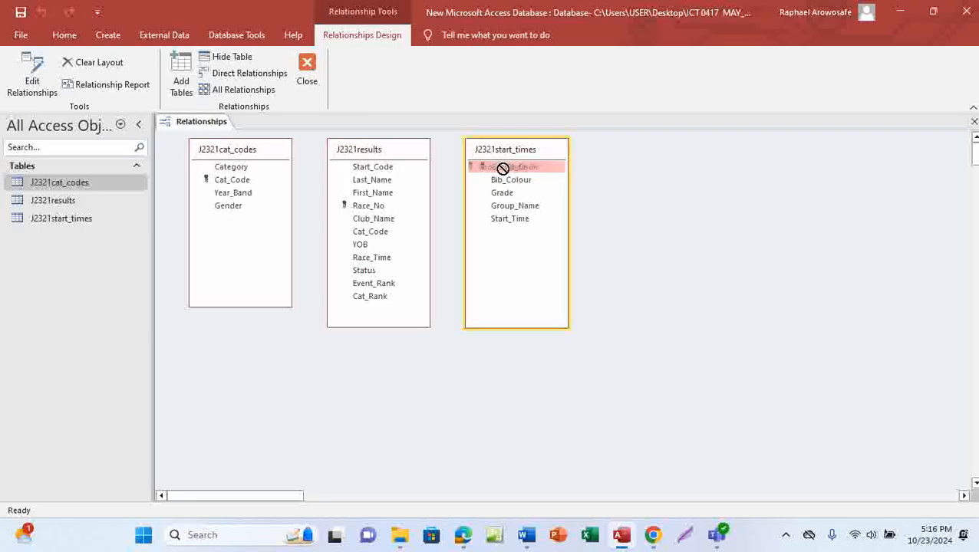
left_click_drag(503, 169, 369, 174)
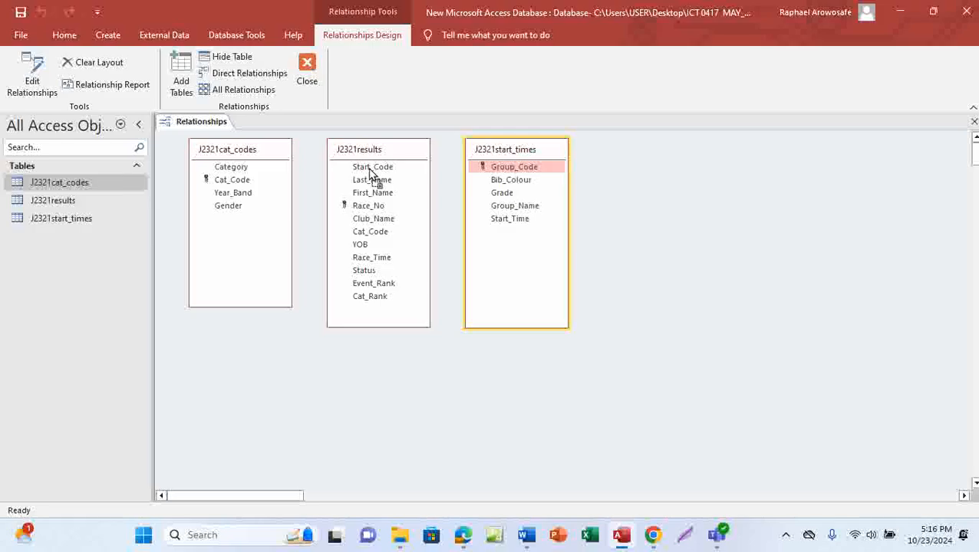
left_click_drag(370, 174, 370, 173)
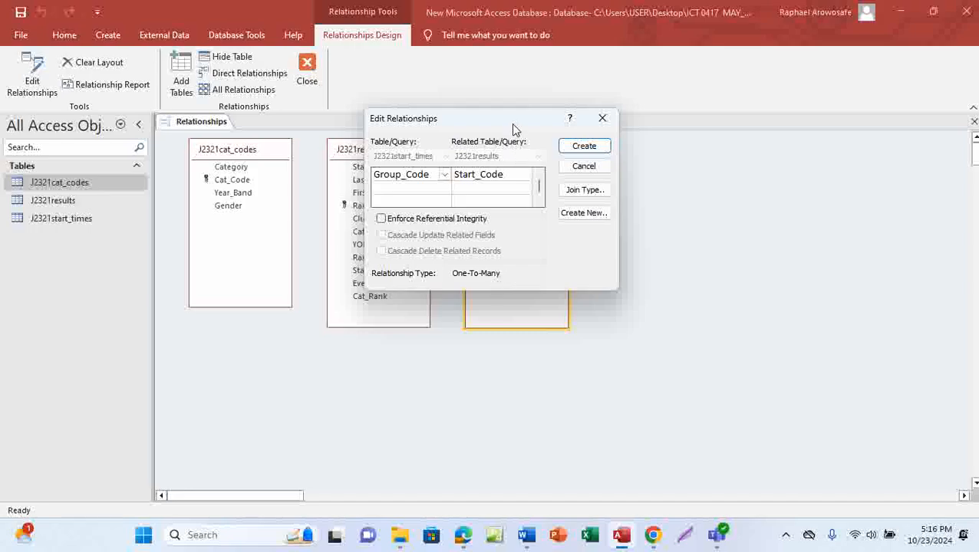
left_click(583, 146)
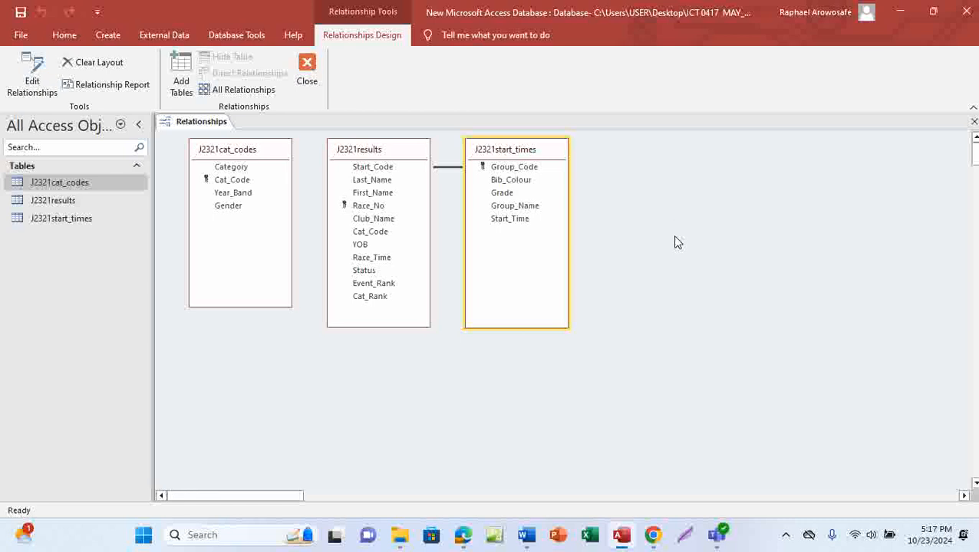
left_click_drag(536, 151, 562, 186)
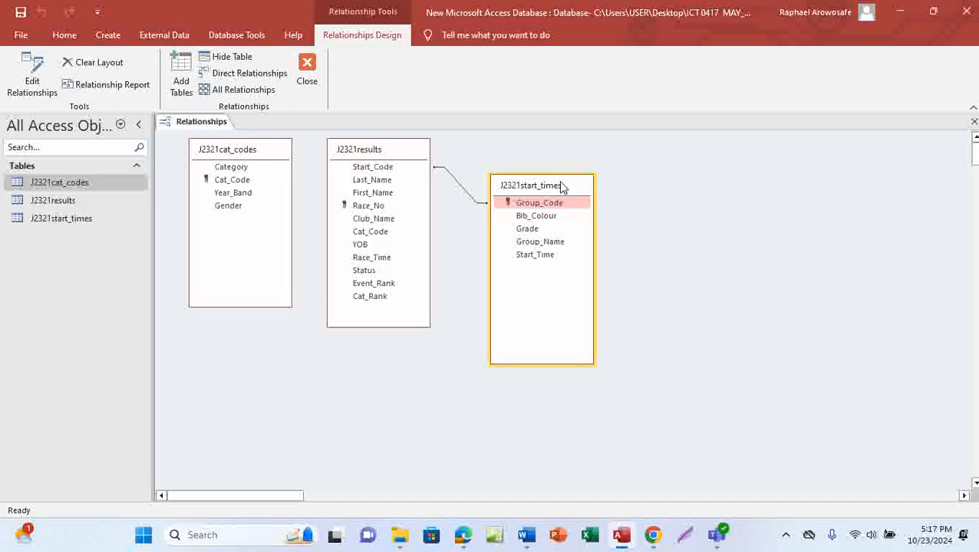
left_click_drag(560, 188, 560, 165)
Step: Tick the first bullet of question 18 in the exam PDF
mouse_move(465, 542)
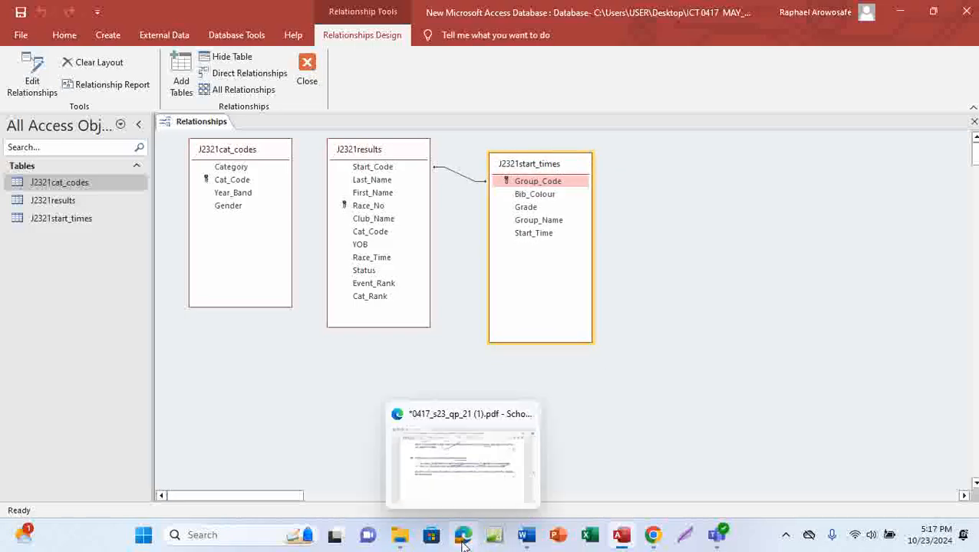
left_click(480, 479)
mouse_move(783, 245)
left_mouse_down()
mouse_move(790, 253)
mouse_move(828, 226)
left_mouse_up()
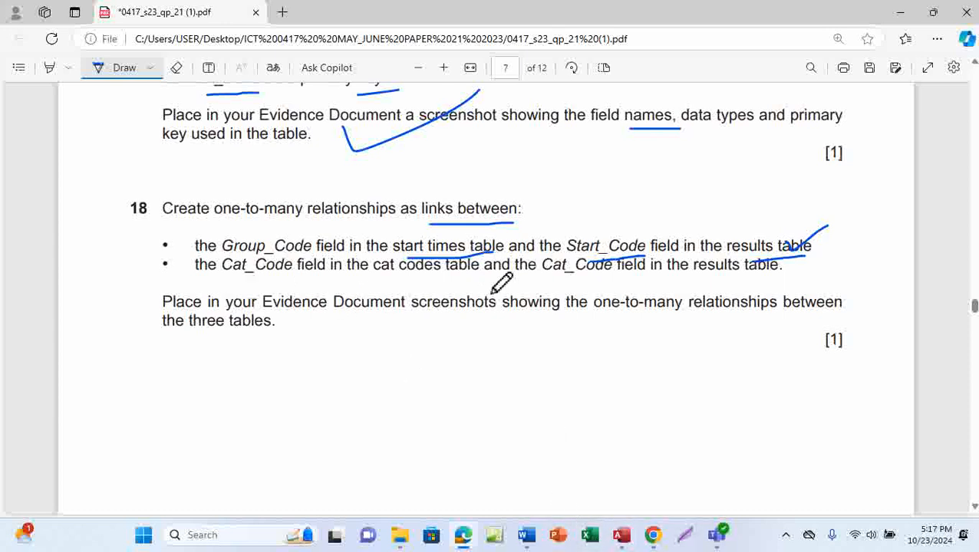
Step: Link Cat_Code in J2321cat_codes to Cat_Code in J2321results as one-to-many
mouse_move(620, 539)
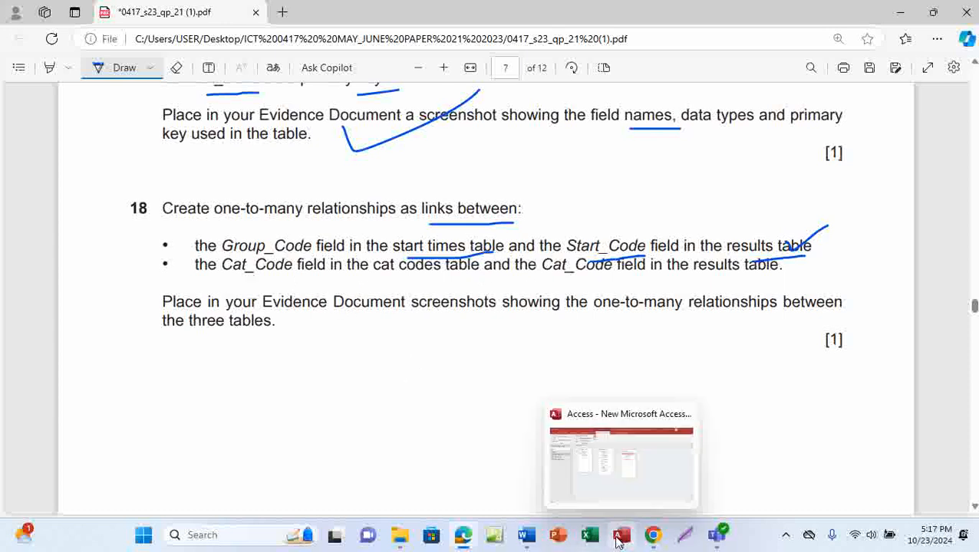
left_click(630, 476)
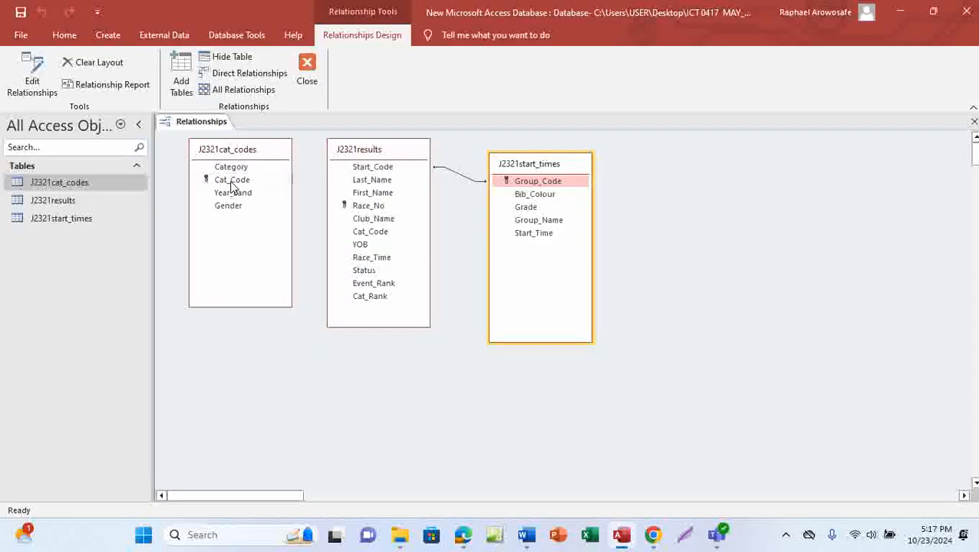
mouse_move(463, 534)
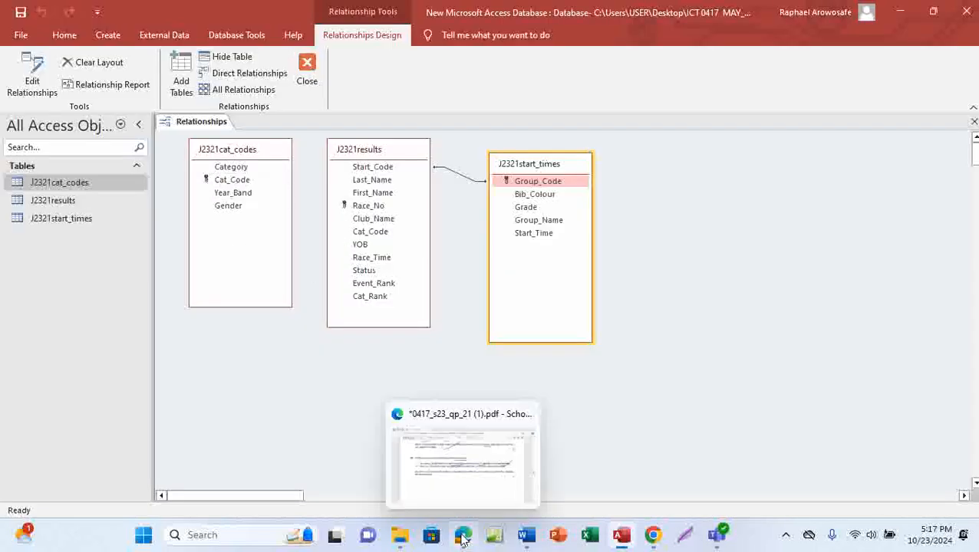
left_click(475, 451)
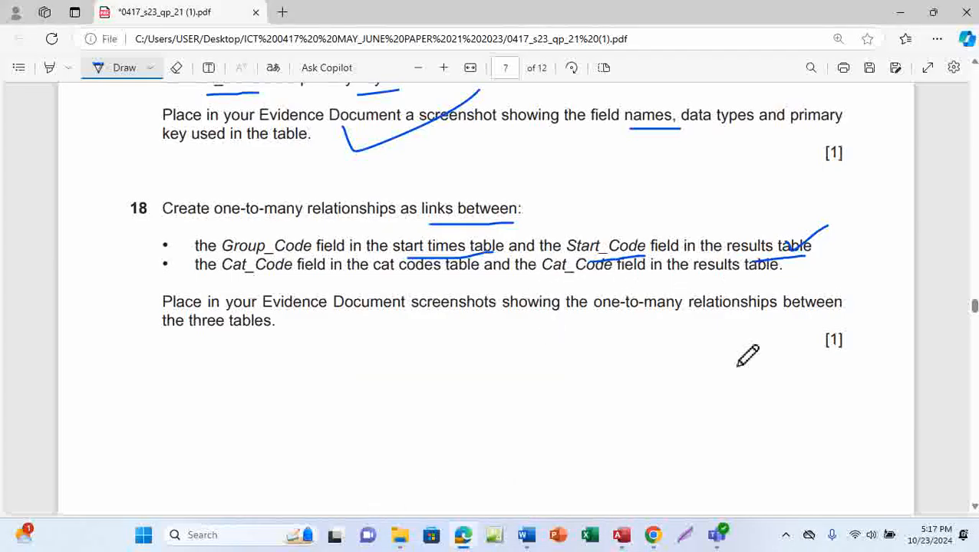
left_click(622, 536)
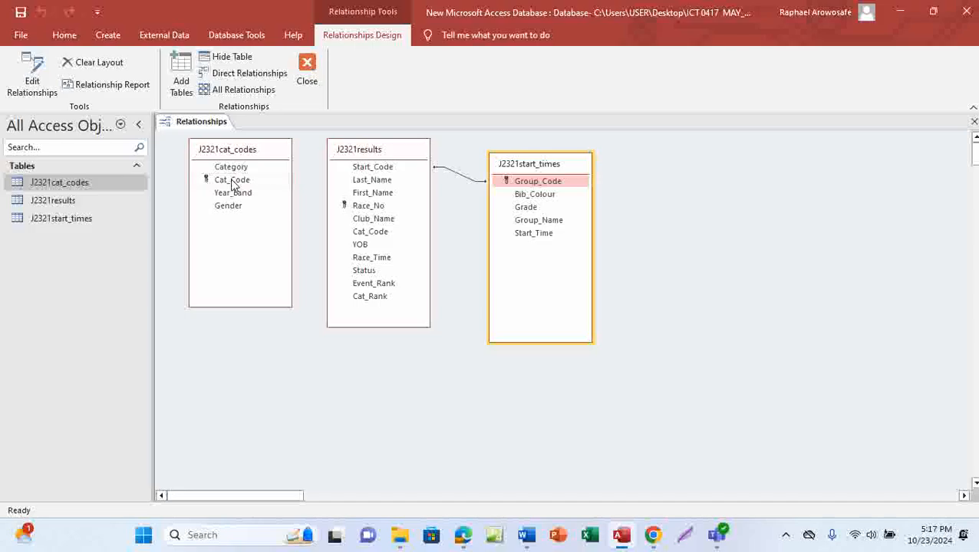
left_click_drag(232, 183, 376, 232)
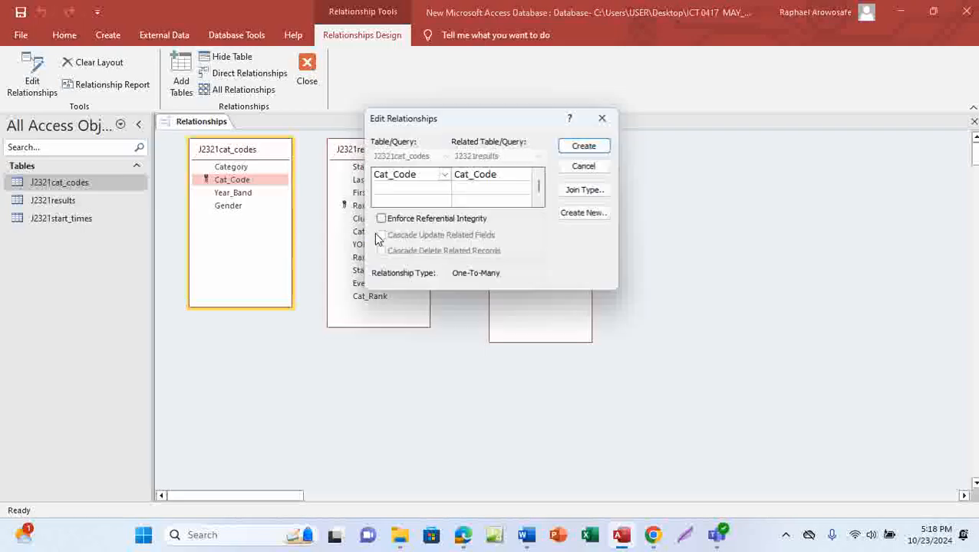
left_click(585, 146)
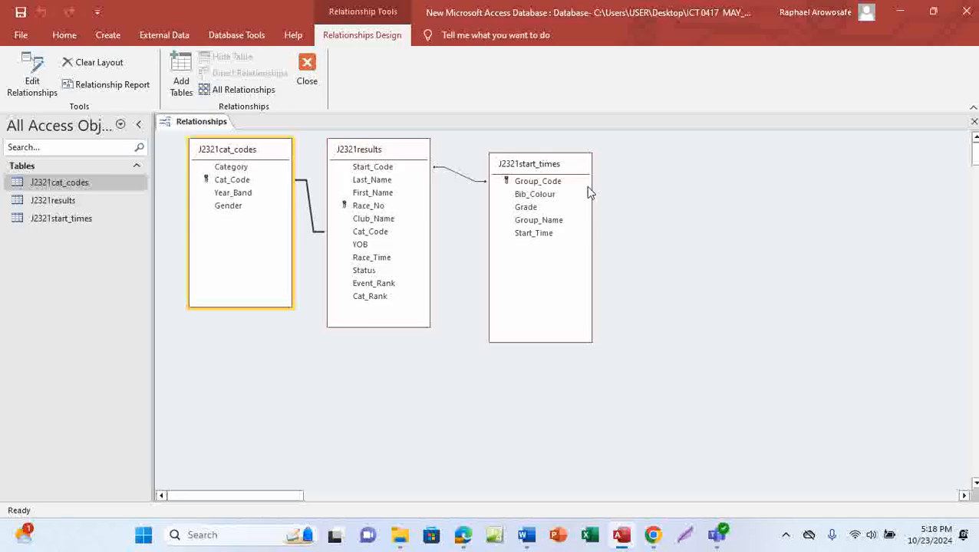
Step: Move the J2321start_times and J2321cat_codes boxes lower, then bring the exam PDF forward
left_click_drag(575, 164, 549, 209)
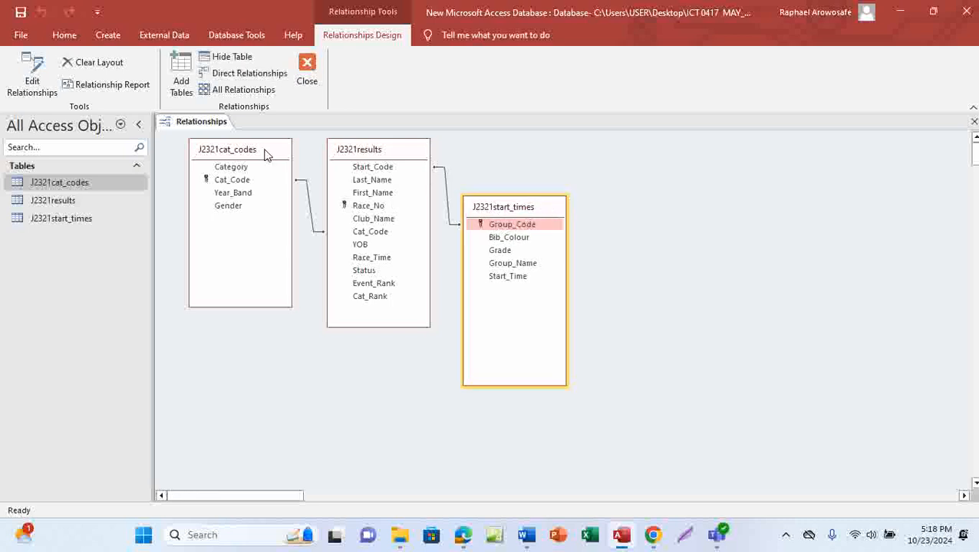
left_click_drag(267, 154, 256, 212)
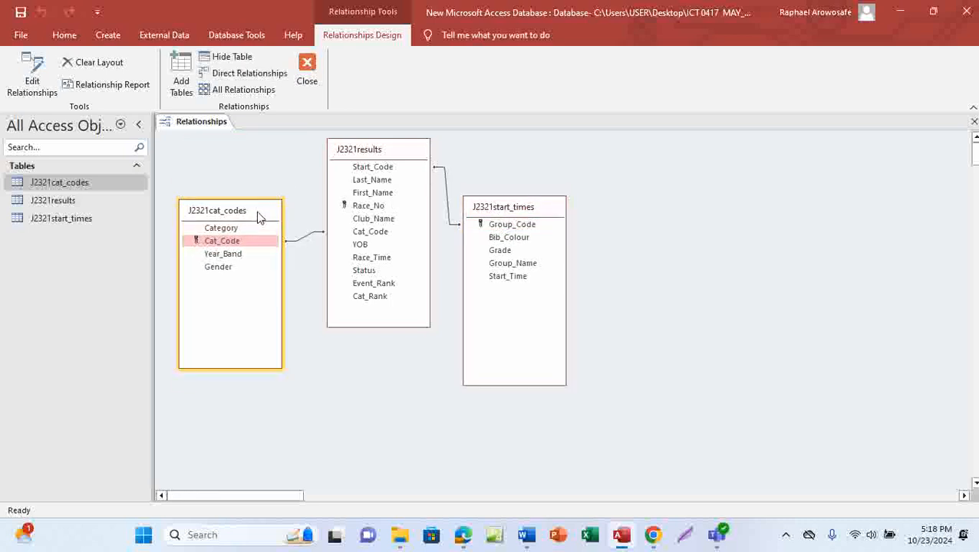
mouse_move(464, 533)
left_click(480, 481)
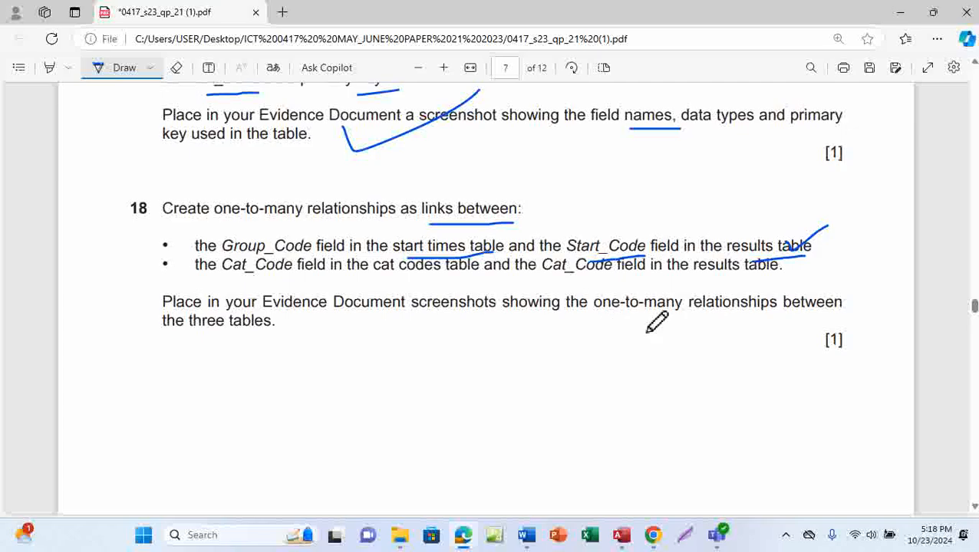
Step: Underline 'one-to-many relationships' and 'the three tables' in question 18, then return to Access
left_click_drag(618, 326, 727, 323)
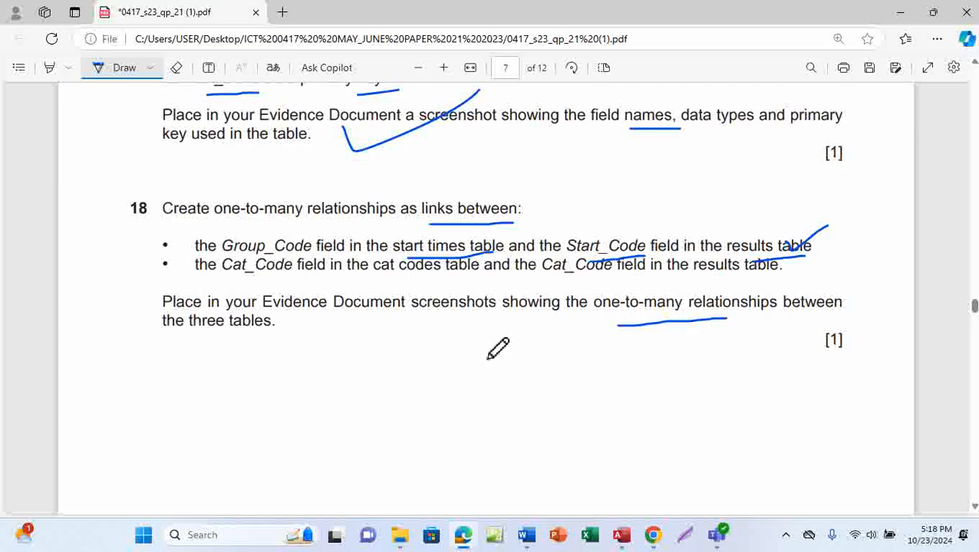
left_click_drag(208, 341, 267, 338)
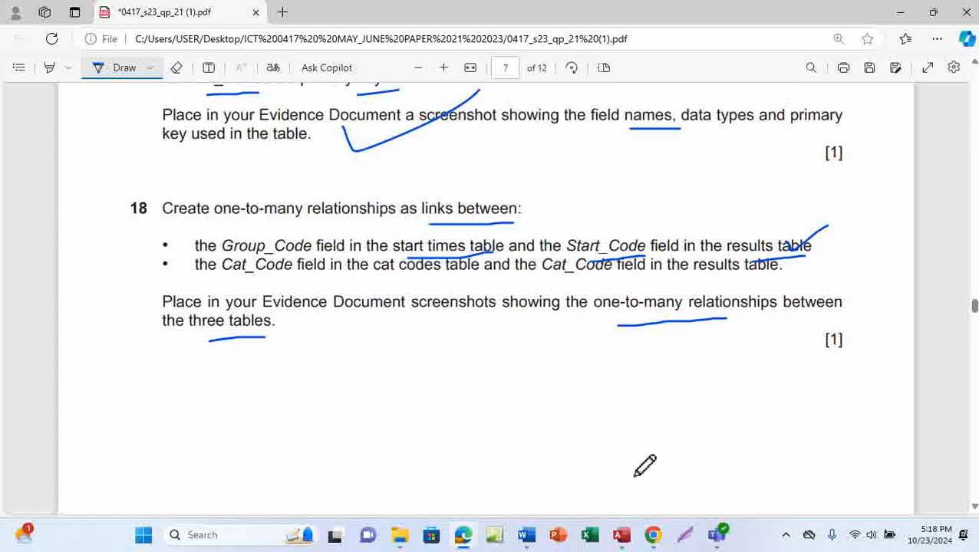
left_click(621, 534)
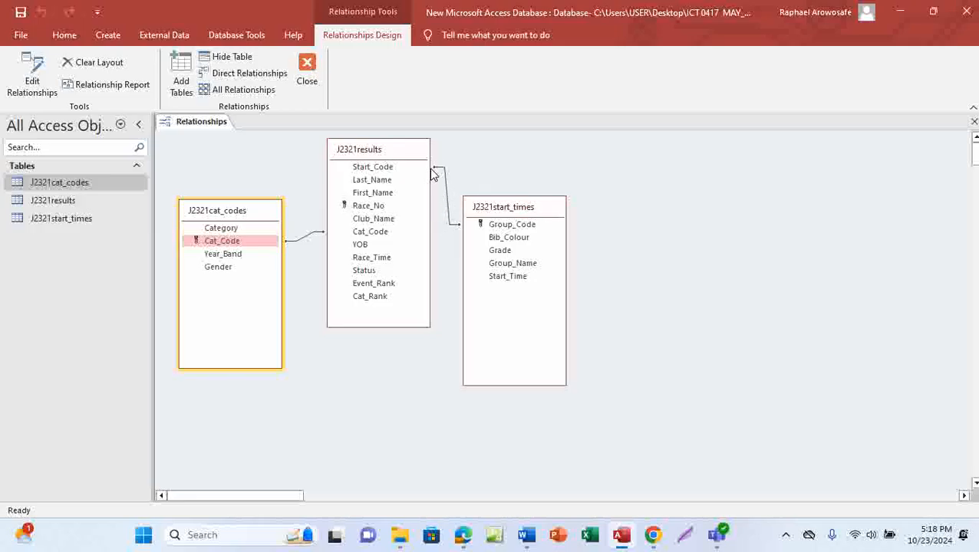
Step: Open the Group_Code–Start_Code relationship details and snip the Relationships area with it
double_click(445, 196)
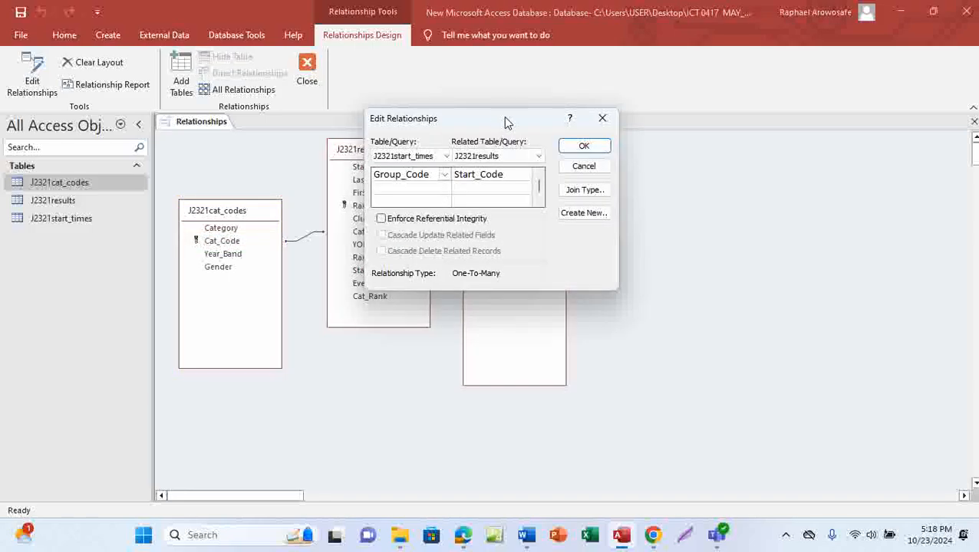
left_click_drag(503, 122, 713, 200)
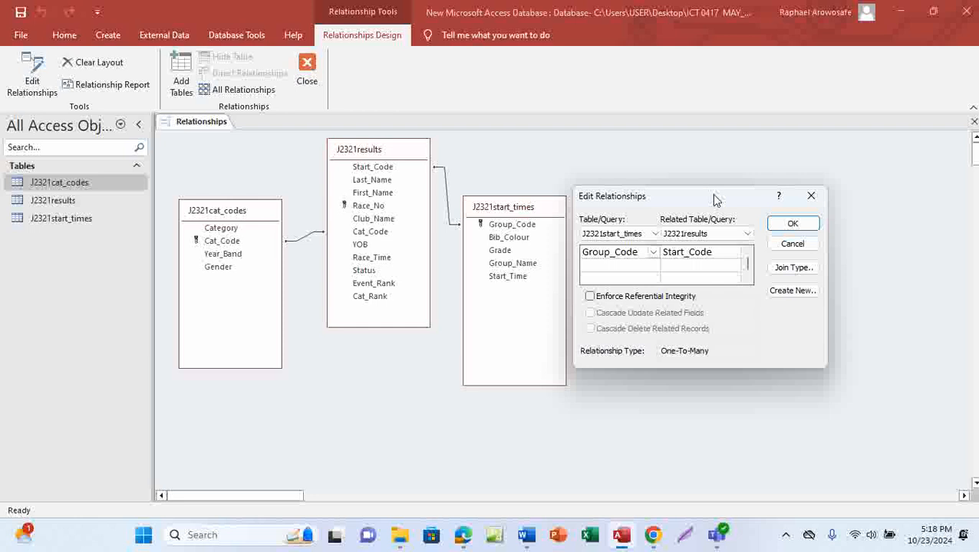
left_click(785, 536)
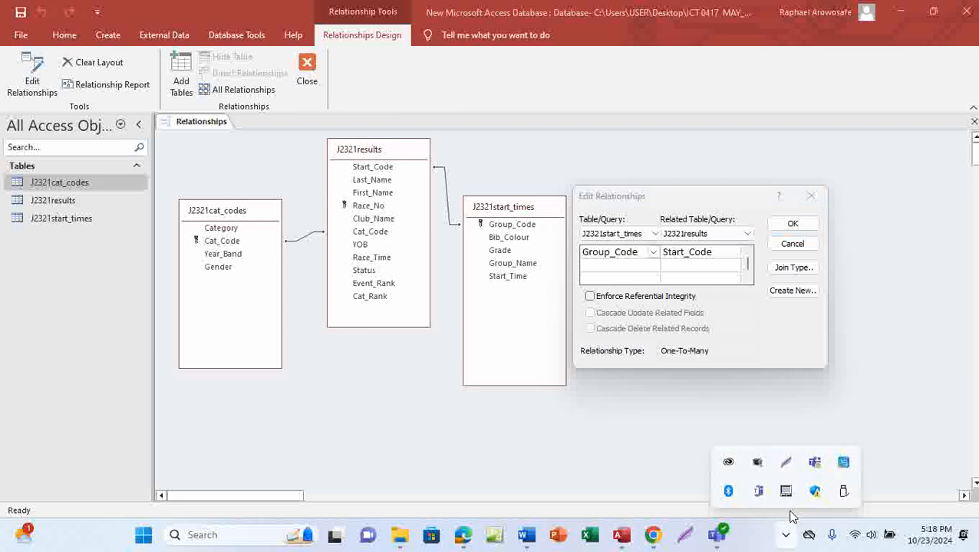
left_click(784, 464)
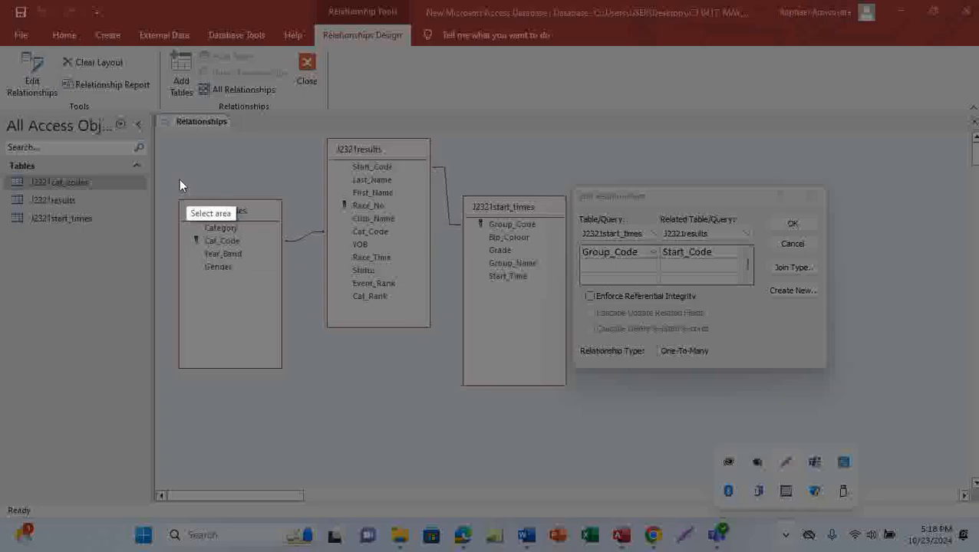
mouse_move(154, 104)
left_mouse_down()
mouse_move(272, 203)
mouse_move(822, 365)
mouse_move(858, 400)
left_mouse_up()
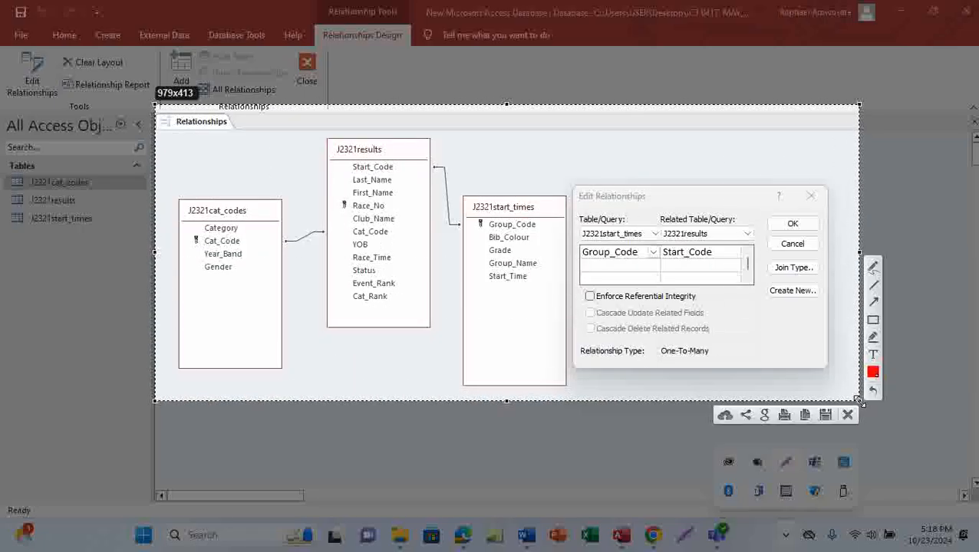
left_click(801, 415)
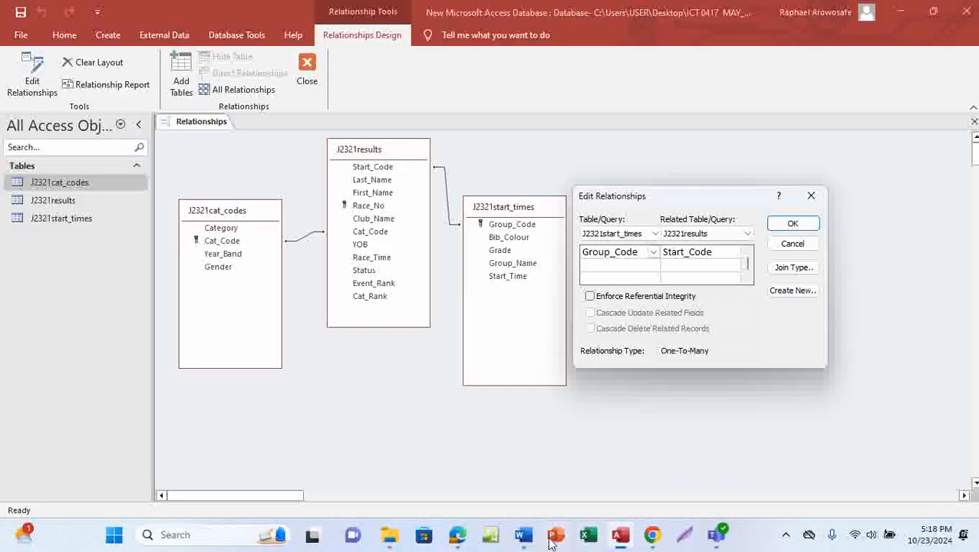
Step: Paste the snip under Step 18 evidence in EVIDENCE0001, then return to Access
mouse_move(524, 535)
left_click(542, 484)
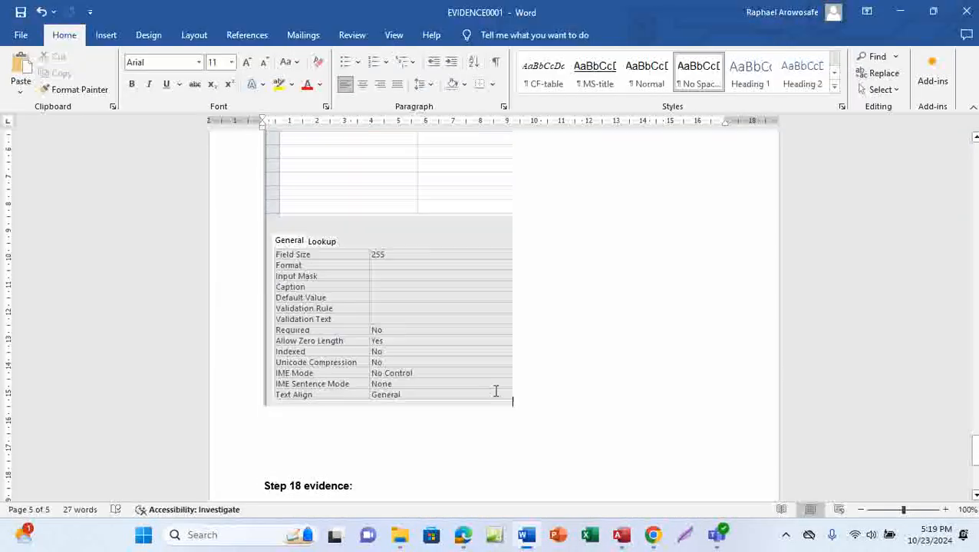
scroll(366, 388, "down", 3)
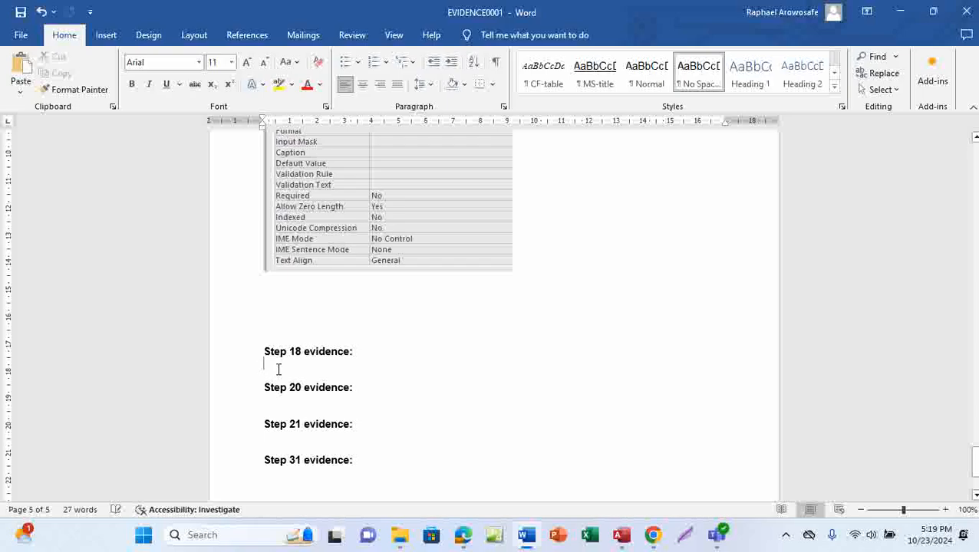
key("ctrl+v")
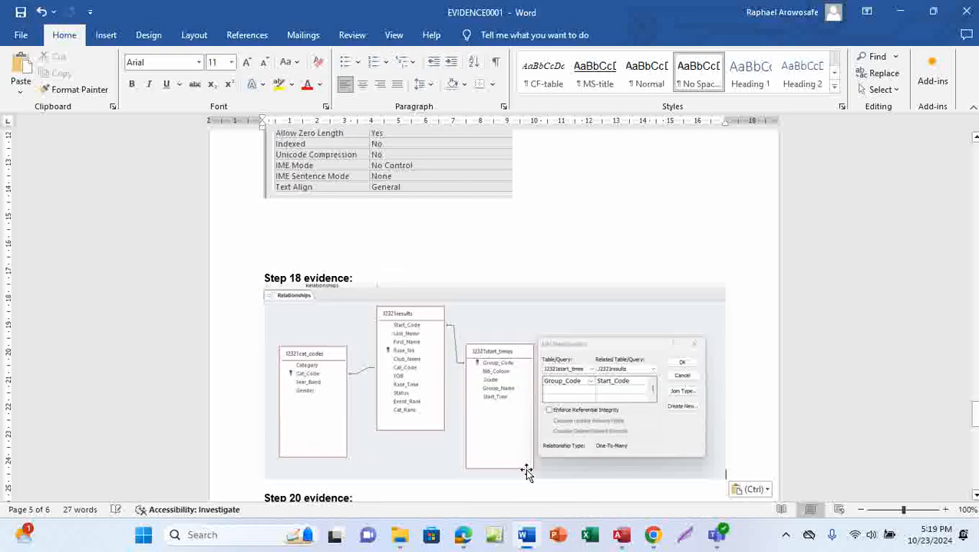
mouse_move(621, 534)
left_click(644, 476)
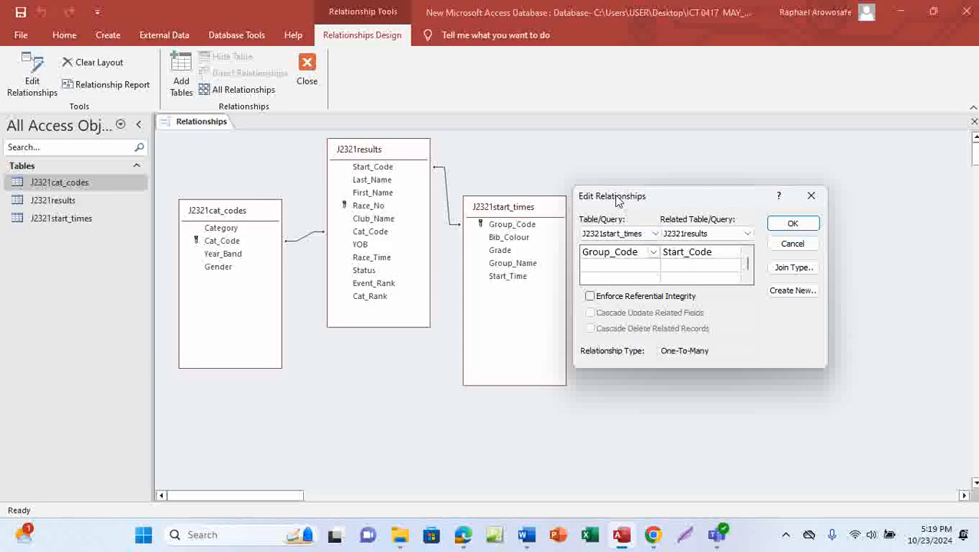
Step: Raise J2321cat_codes, open the Cat_Code relationship details and snip the diagram with it
left_click(793, 225)
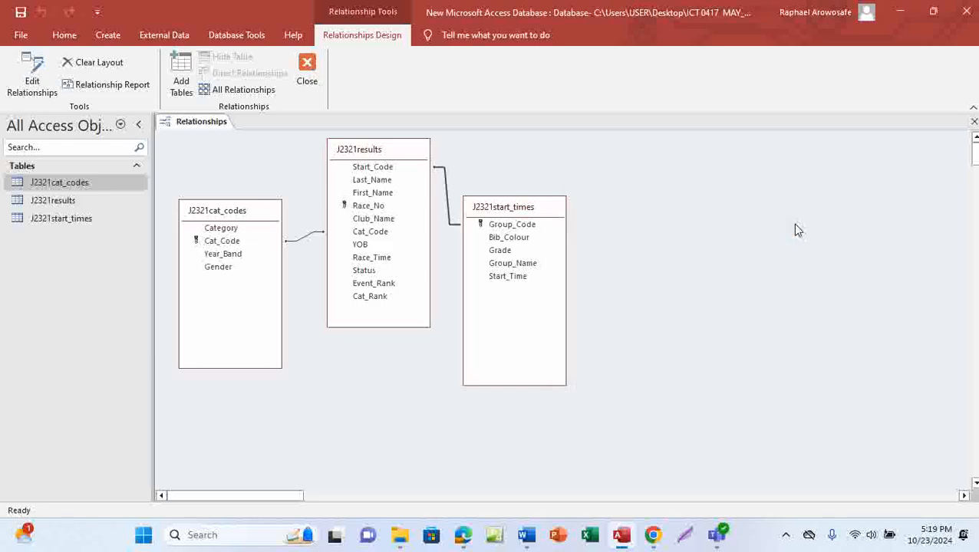
left_click(253, 217)
left_click_drag(253, 217, 247, 178)
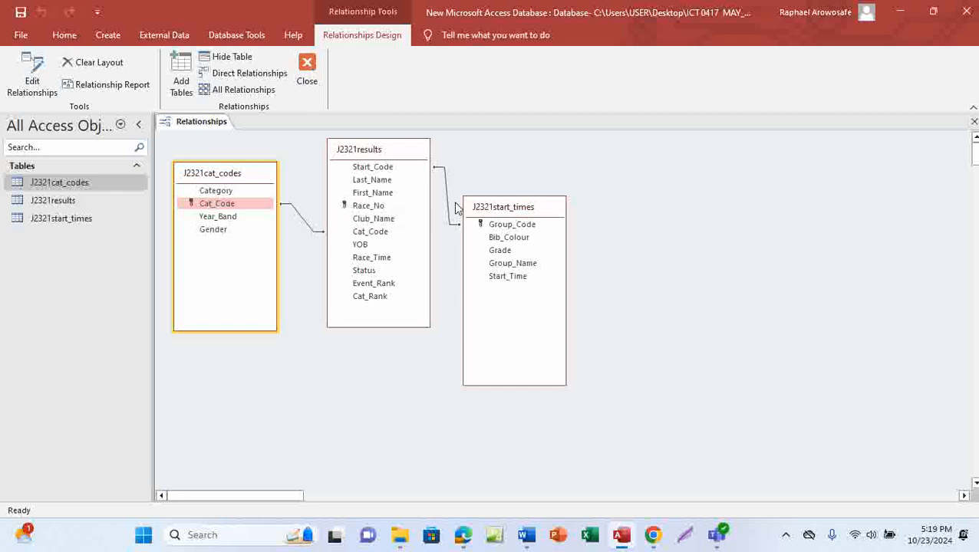
double_click(301, 221)
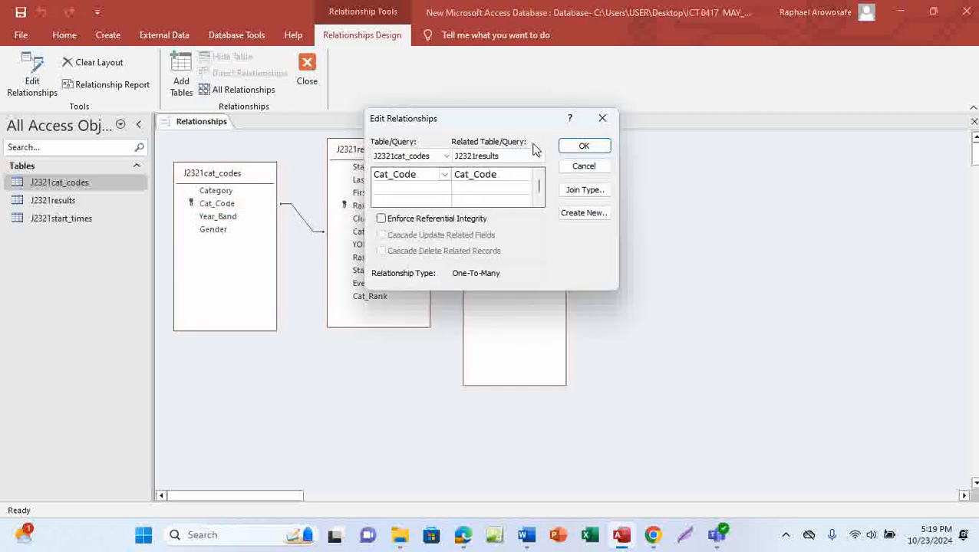
left_click_drag(526, 117, 733, 193)
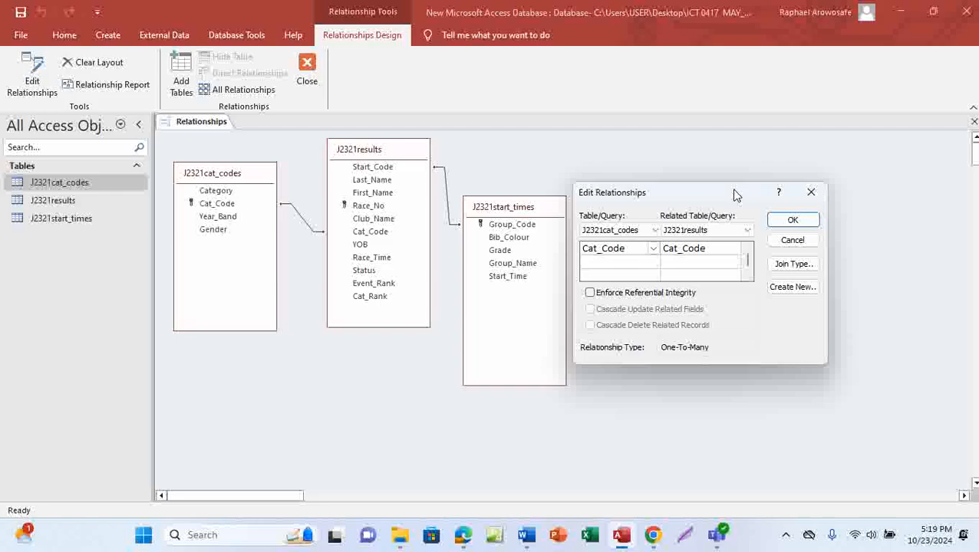
left_click(785, 535)
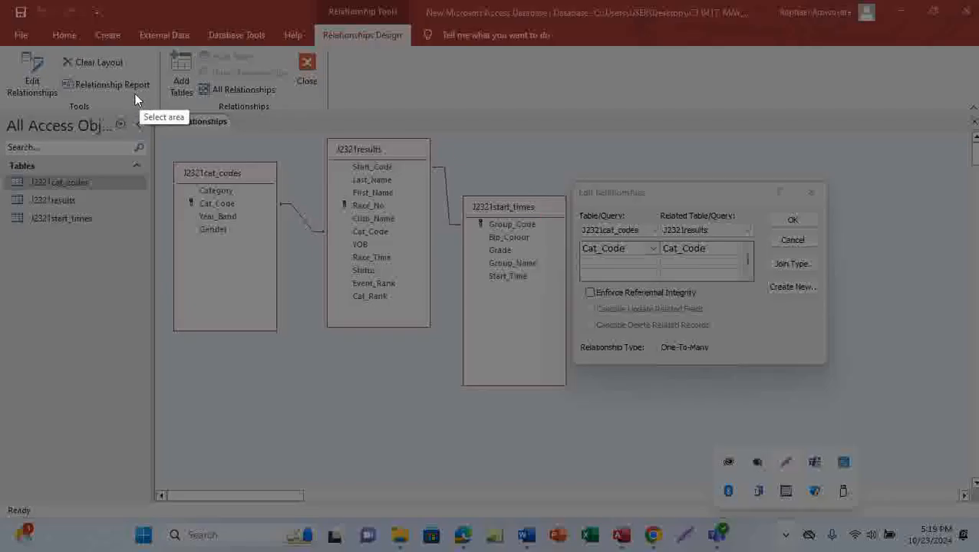
mouse_move(155, 112)
left_mouse_down()
mouse_move(507, 343)
mouse_move(872, 393)
mouse_move(864, 391)
left_mouse_up()
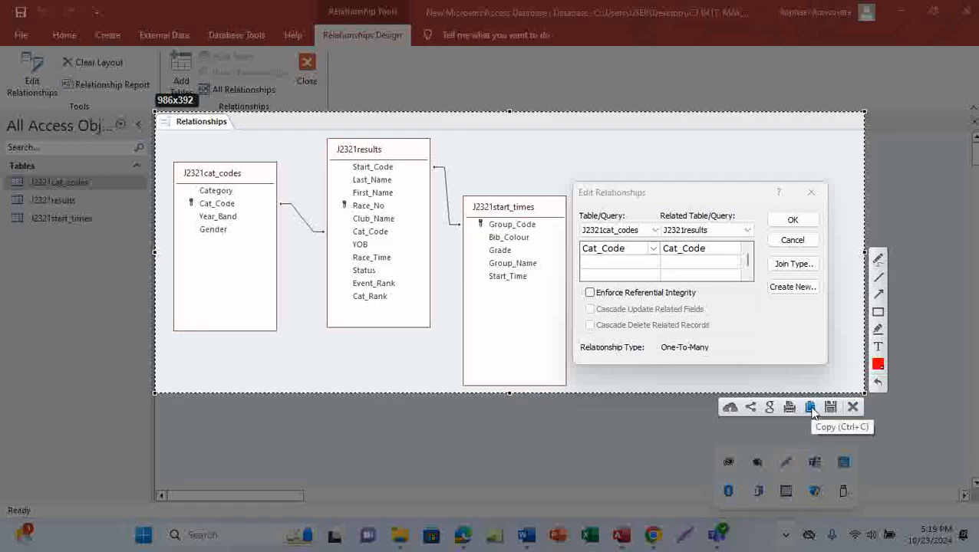
left_click(812, 409)
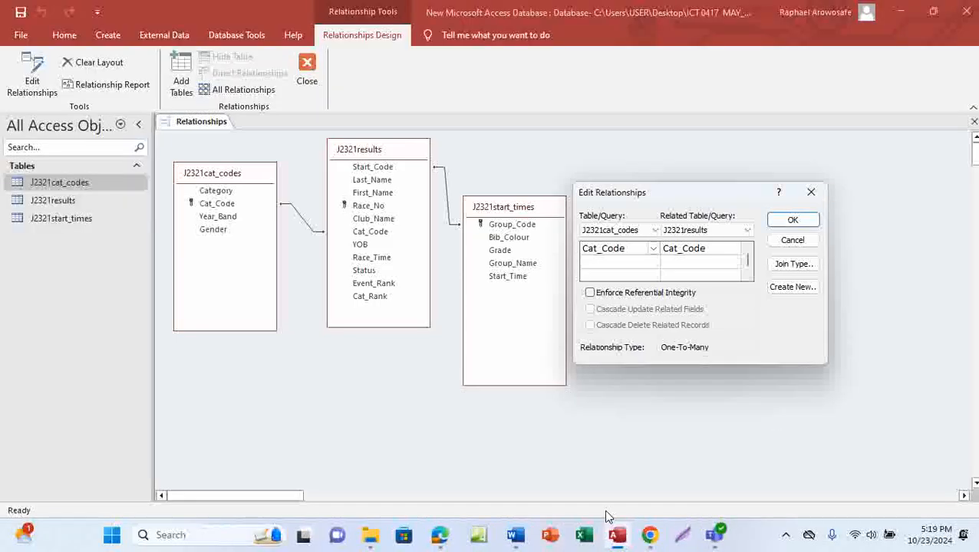
Step: Paste the second screenshot under Step 18 in EVIDENCE0001 and save the document
mouse_move(526, 534)
left_click(528, 482)
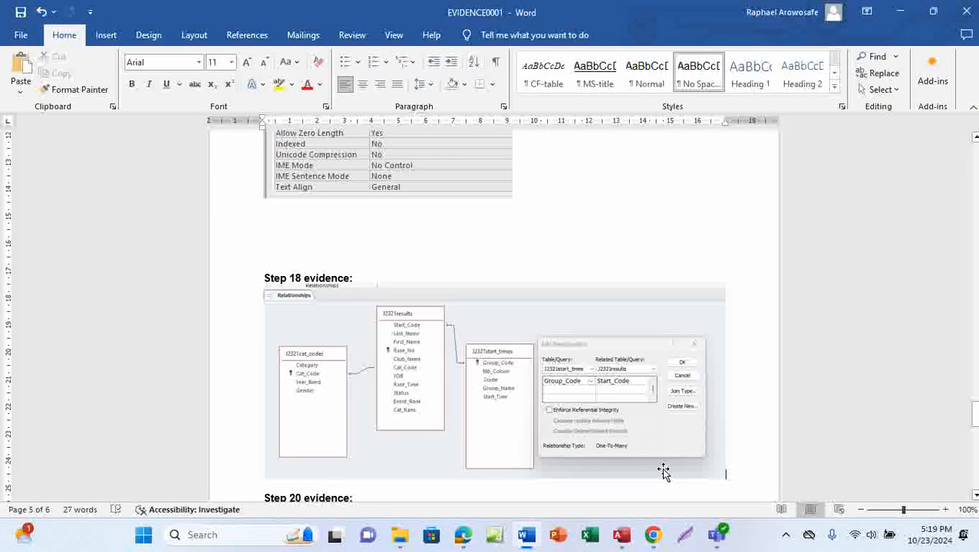
key("ctrl+v")
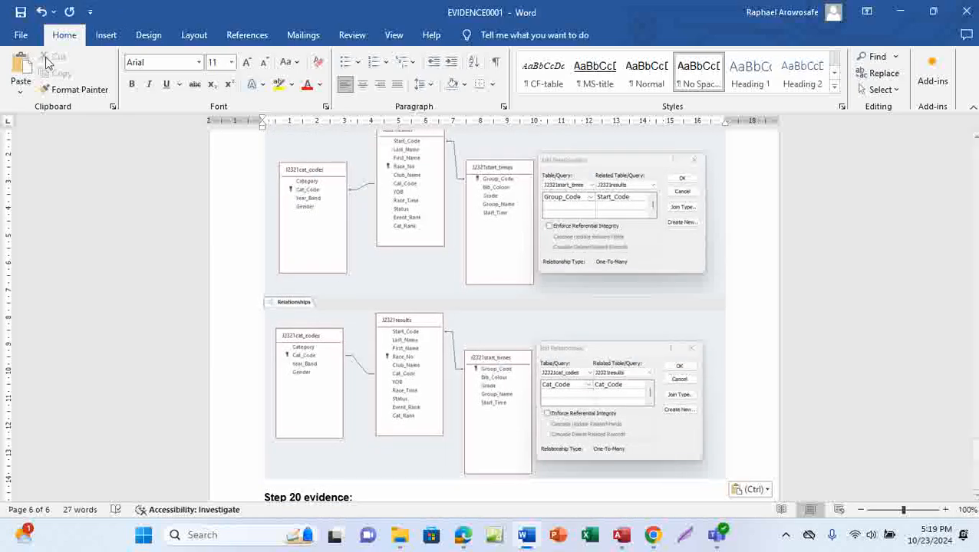
left_click(21, 14)
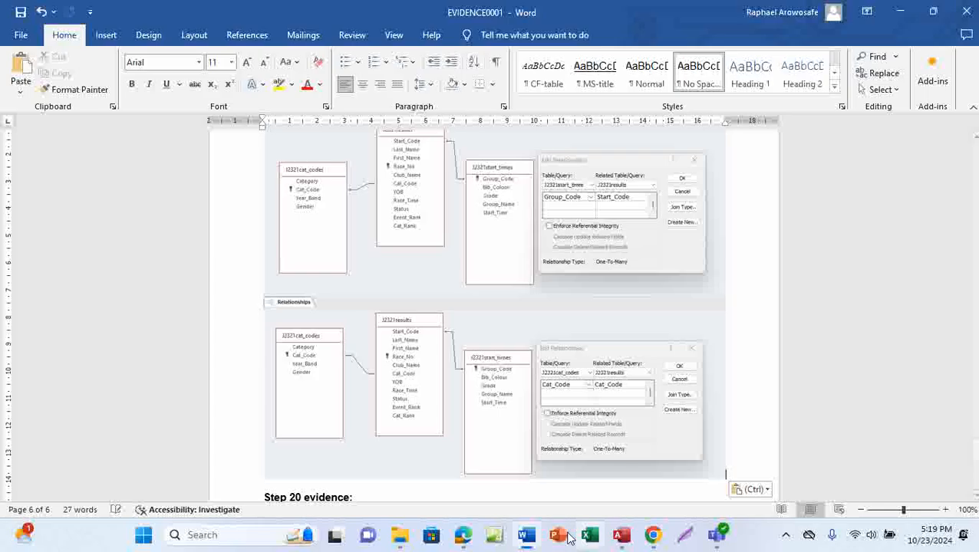
Step: Circle question 18's [1] mark and scroll to question 19 on page 8
left_click(460, 539)
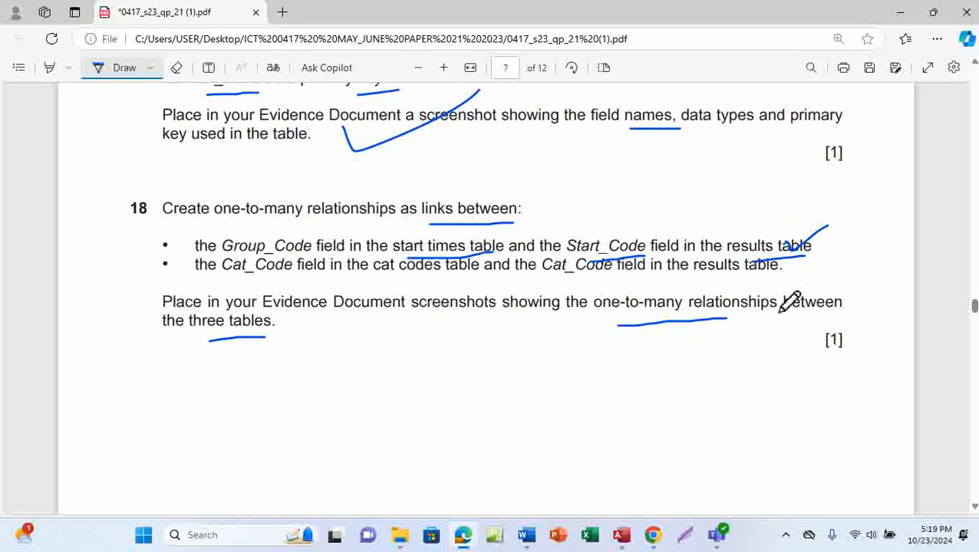
mouse_move(832, 334)
left_mouse_down()
mouse_move(854, 365)
mouse_move(833, 338)
left_mouse_up()
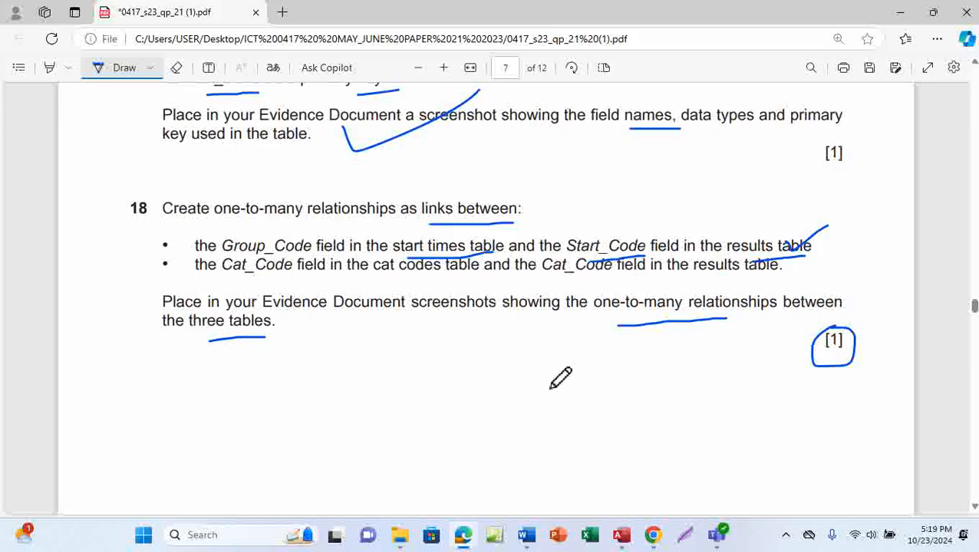
scroll(503, 340, "down", 2)
scroll(502, 340, "down", 7)
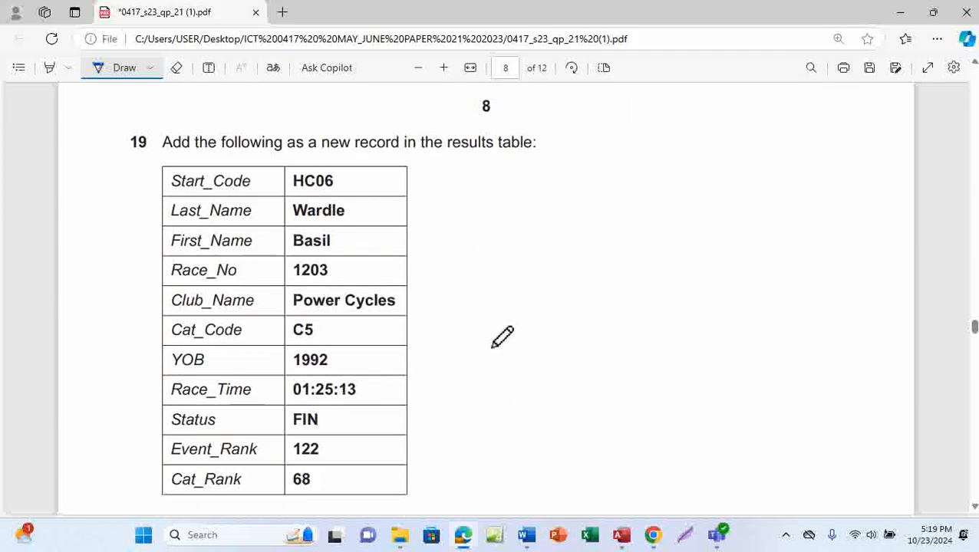
scroll(503, 340, "down", 2)
scroll(502, 335, "down", 2)
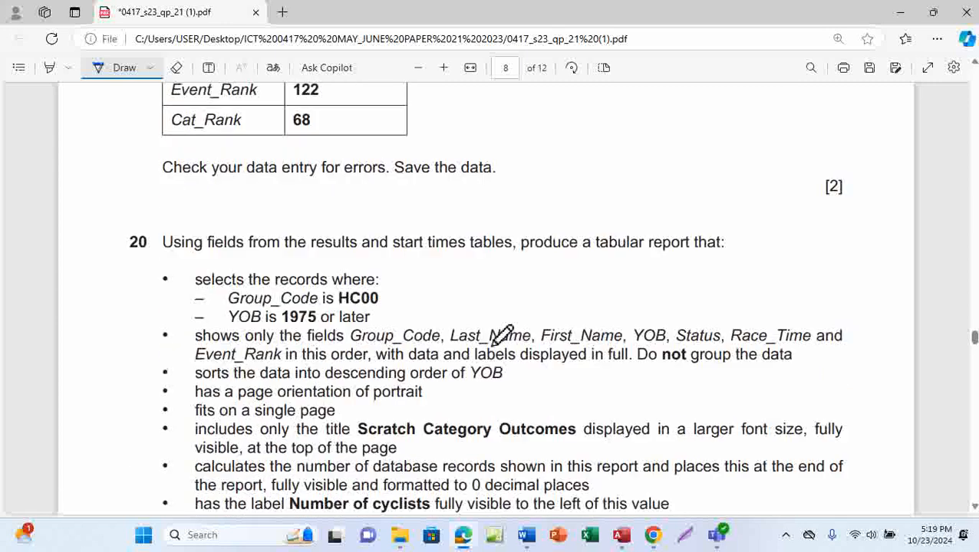
scroll(503, 336, "up", 5)
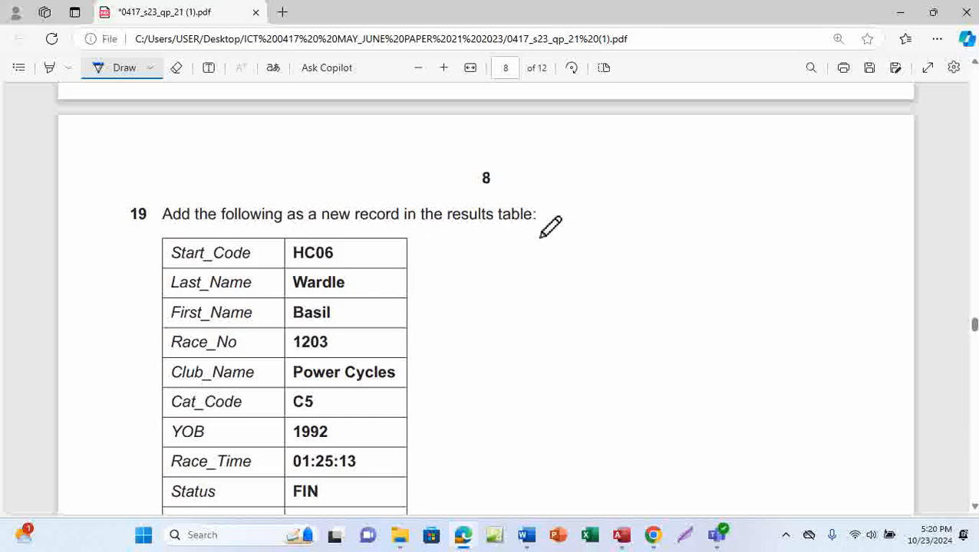
Step: Confirm the Cat_Code relationship, save the Relationships layout, and close the Relationships window
left_click(621, 534)
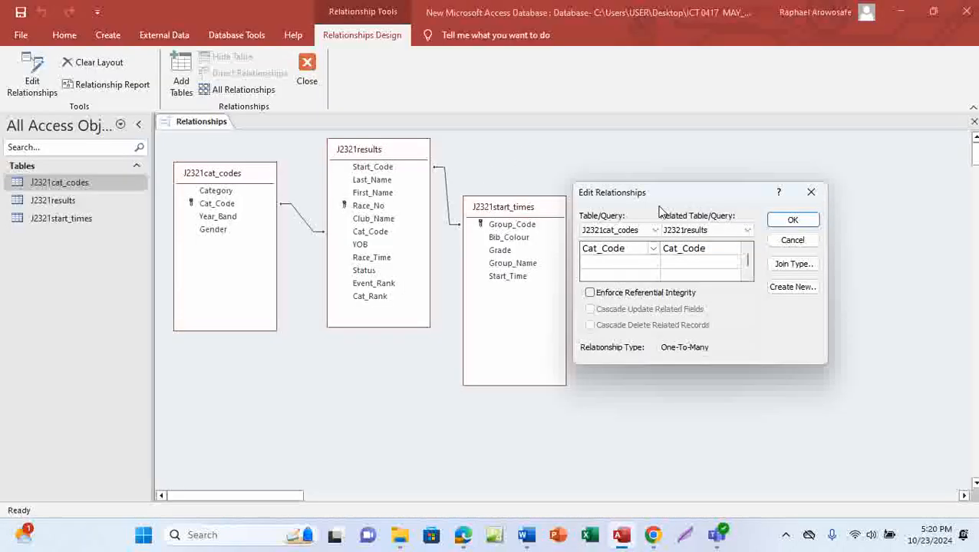
left_click(793, 222)
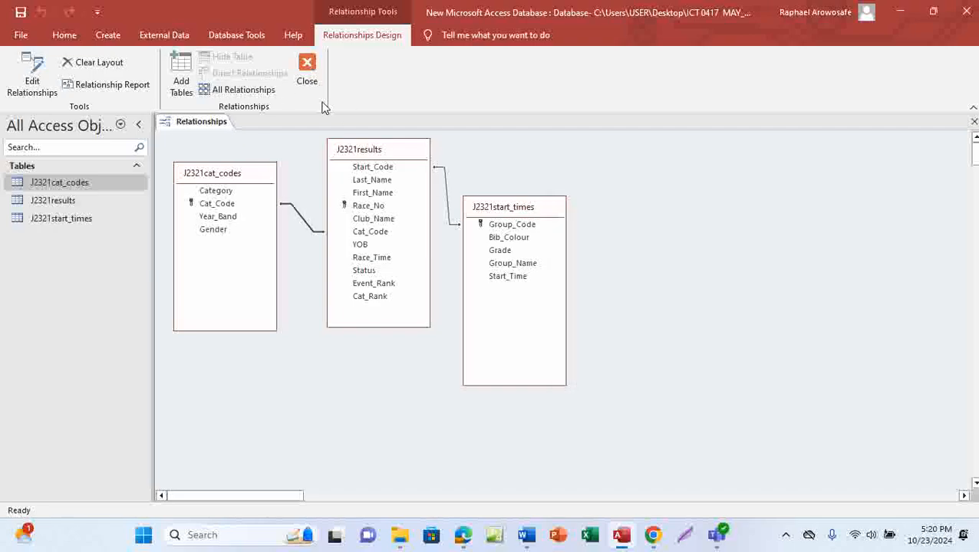
right_click(196, 122)
left_click(232, 133)
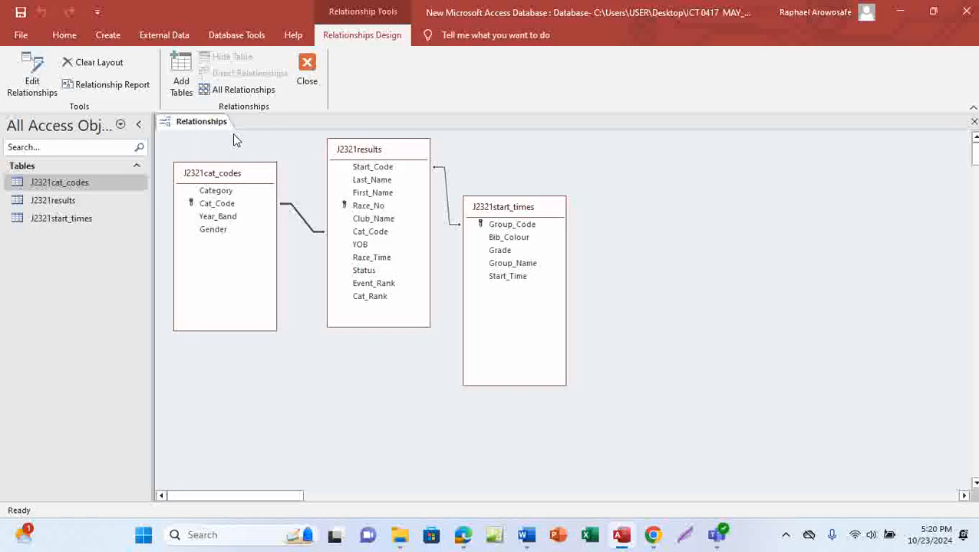
left_click(307, 73)
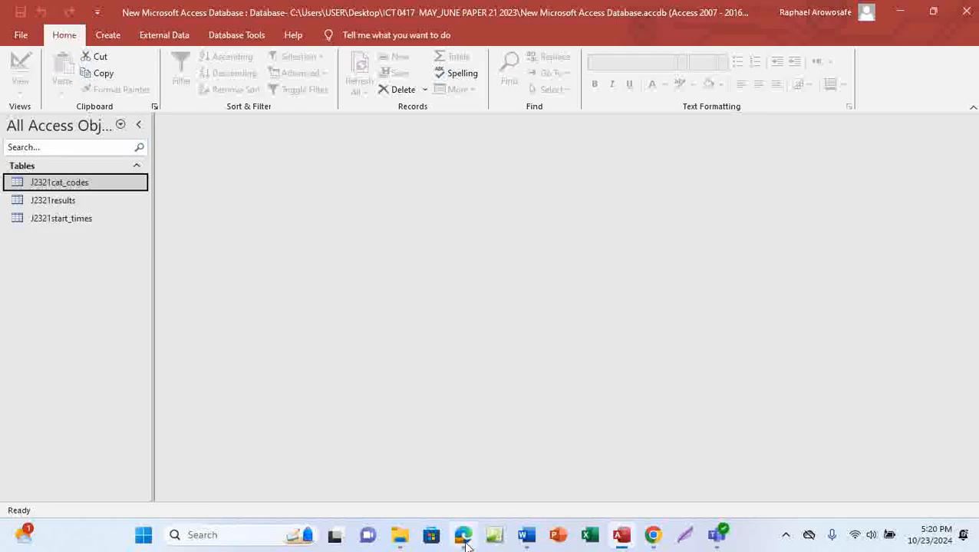
Step: Underline the word 'new' in exam question 19 with the pen, then return to Access
mouse_move(463, 535)
left_click(481, 477)
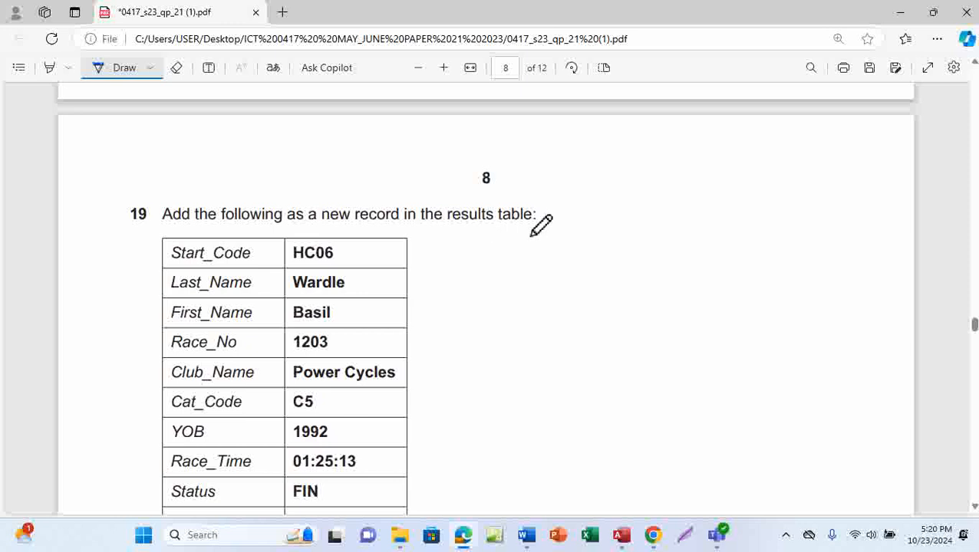
scroll(531, 264, "down", 1)
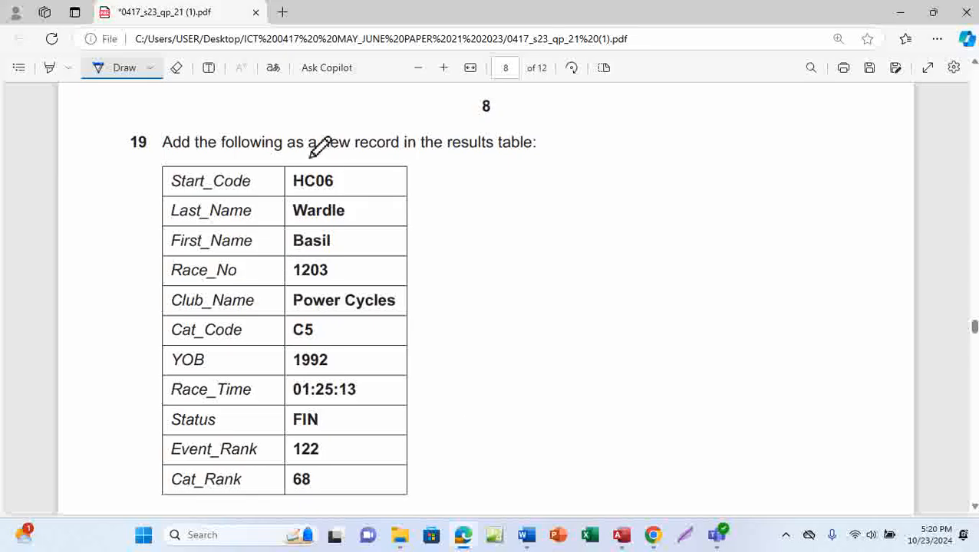
left_click_drag(318, 155, 350, 155)
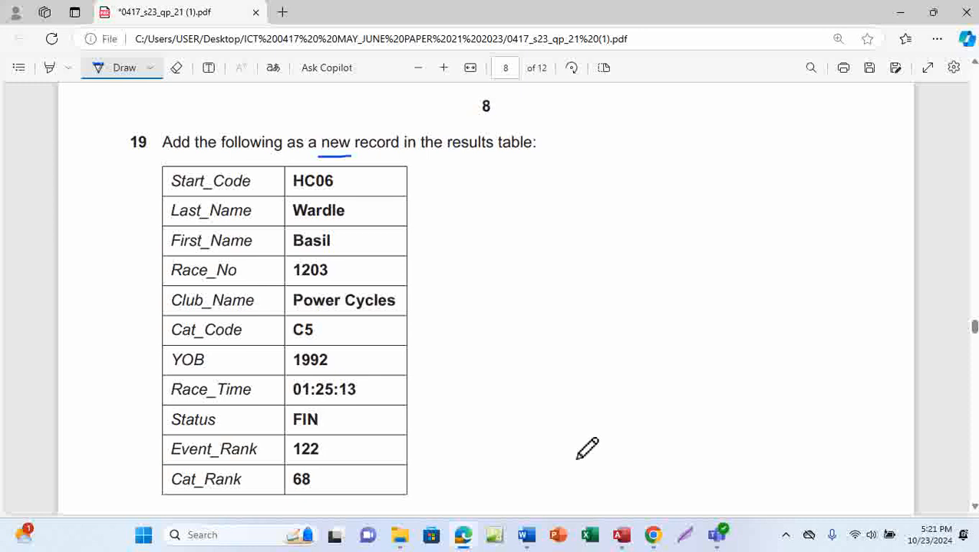
mouse_move(653, 534)
mouse_move(621, 534)
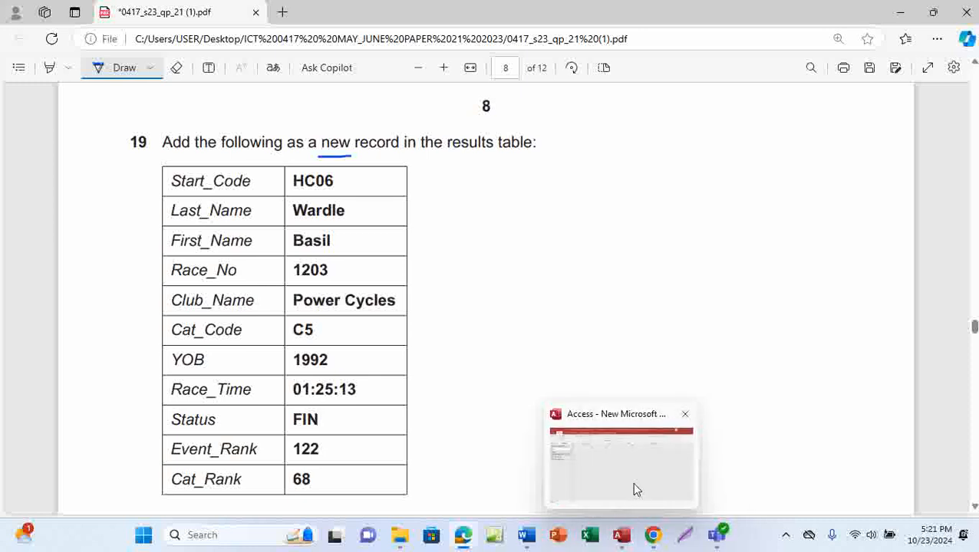
left_click(634, 489)
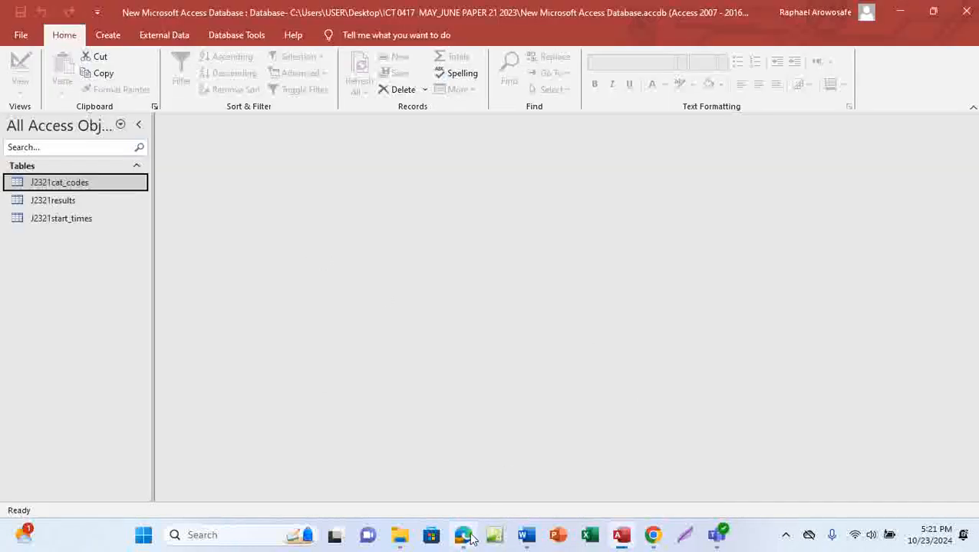
mouse_move(464, 534)
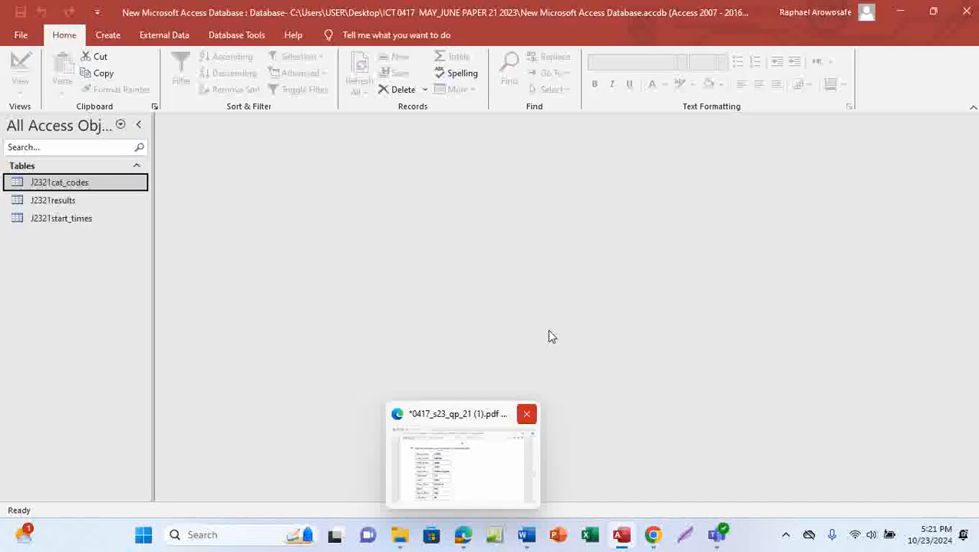
Step: Open J2321results, go to the end of its 441 records, and start a blank record
double_click(75, 202)
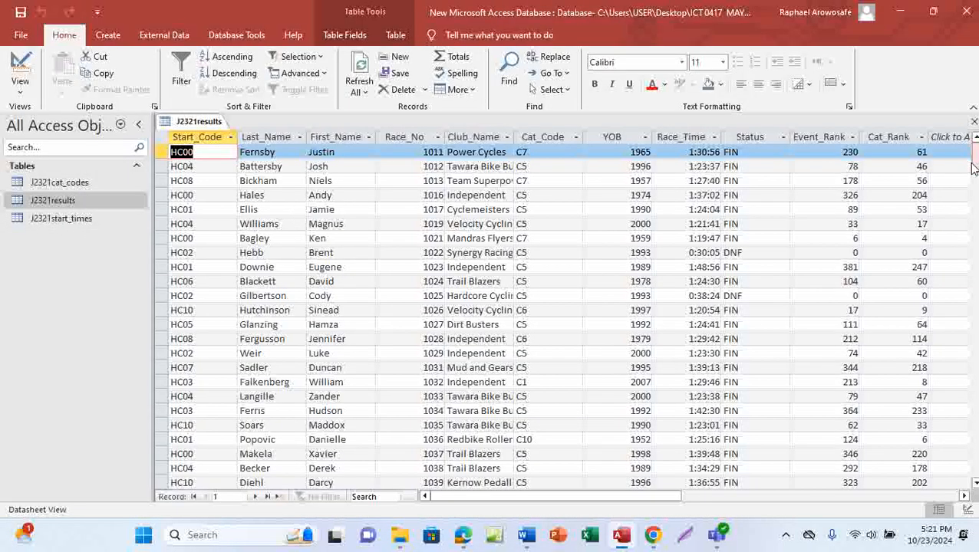
left_click_drag(975, 173, 976, 469)
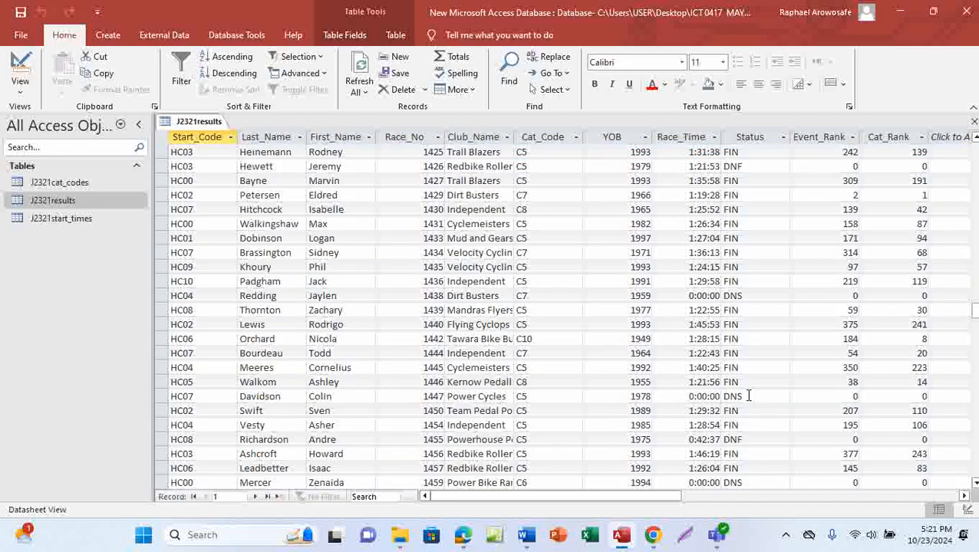
scroll(748, 395, "down", 7)
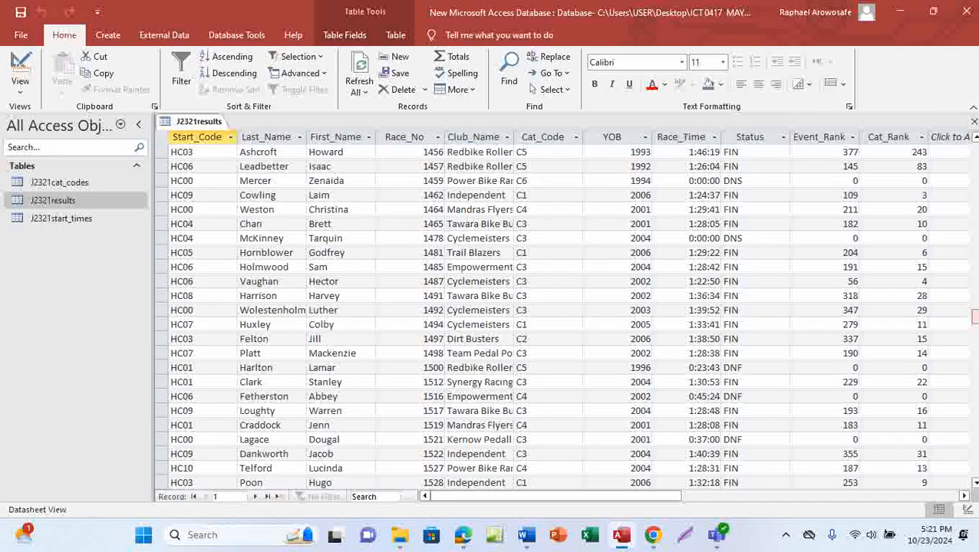
left_click_drag(971, 317, 971, 470)
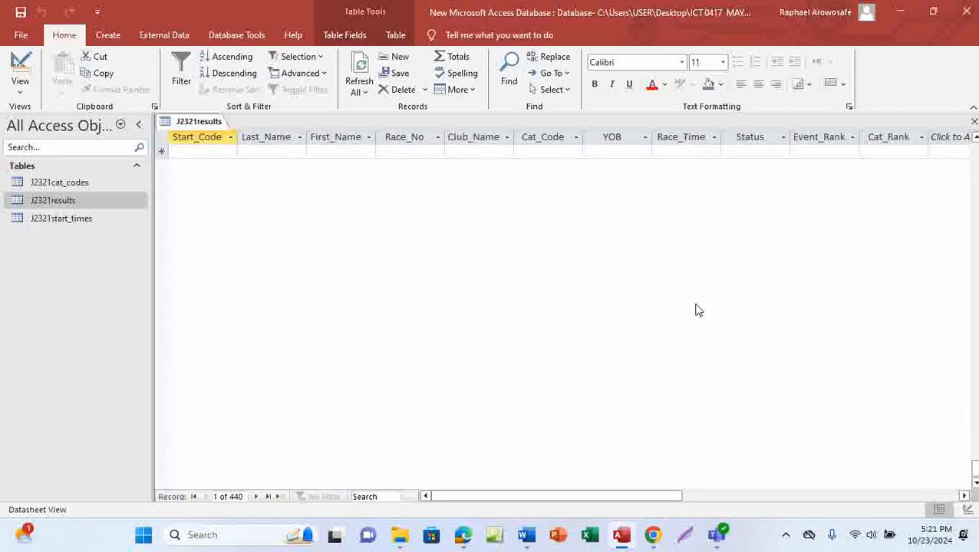
scroll(698, 310, "up", 3)
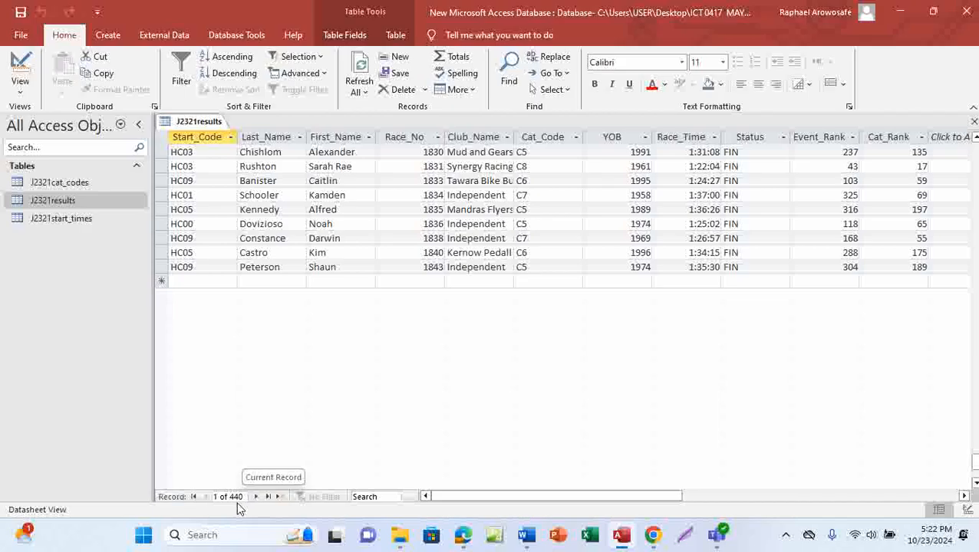
left_click(192, 280)
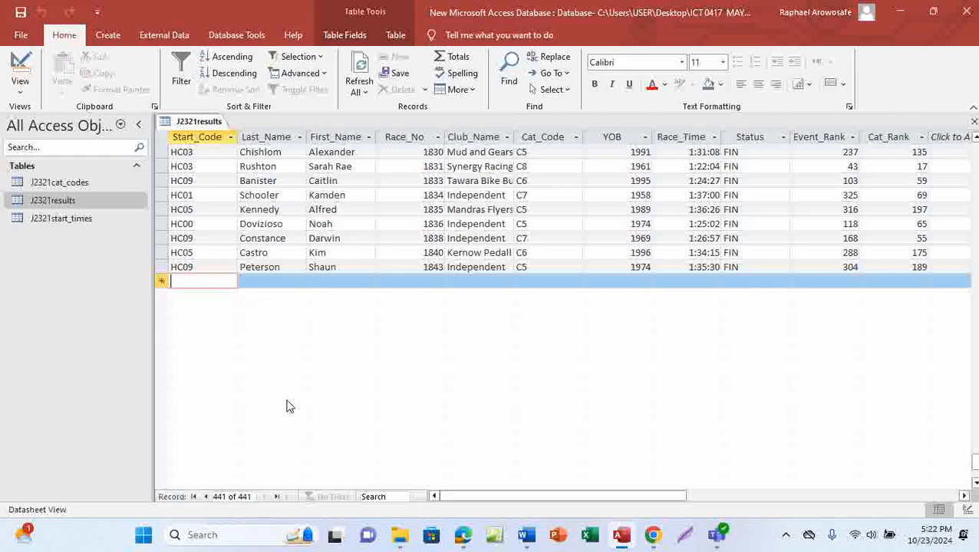
Step: Copy Start_Code HC06 from the exam PDF into the new record
mouse_move(462, 535)
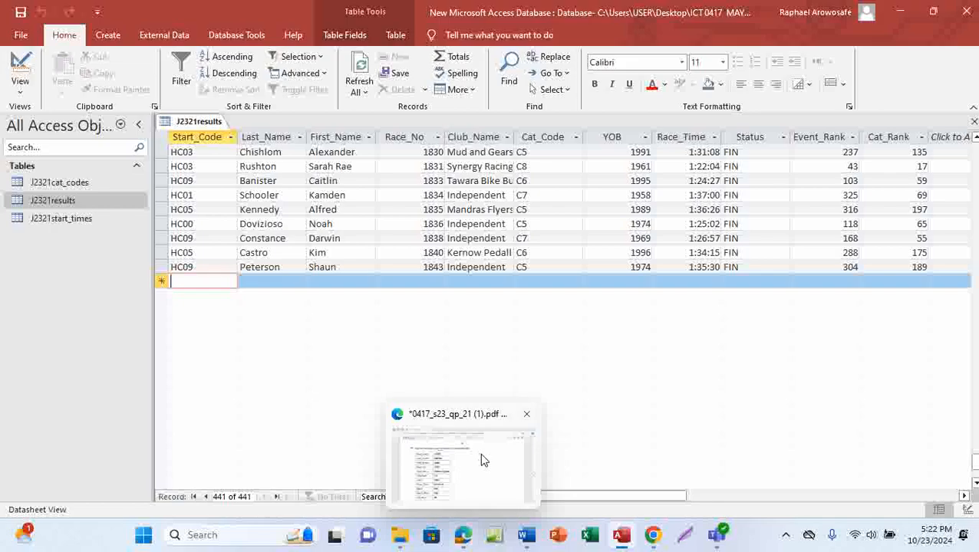
left_click(482, 459)
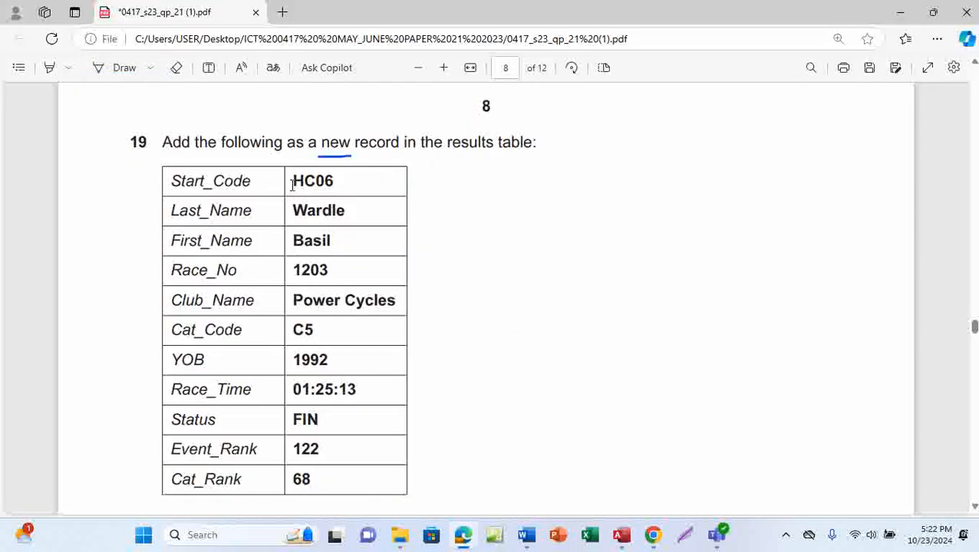
left_click_drag(294, 181, 353, 181)
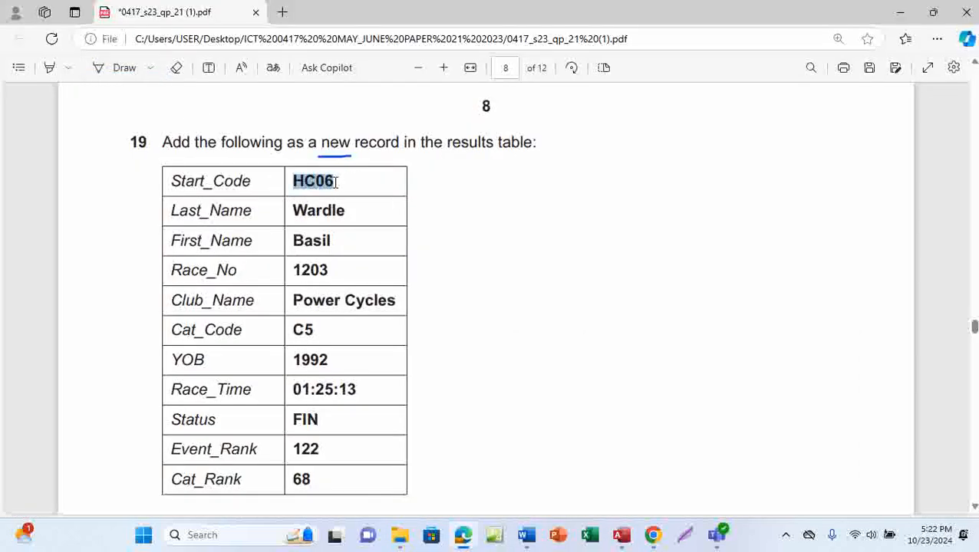
key("ctrl+c")
mouse_move(621, 534)
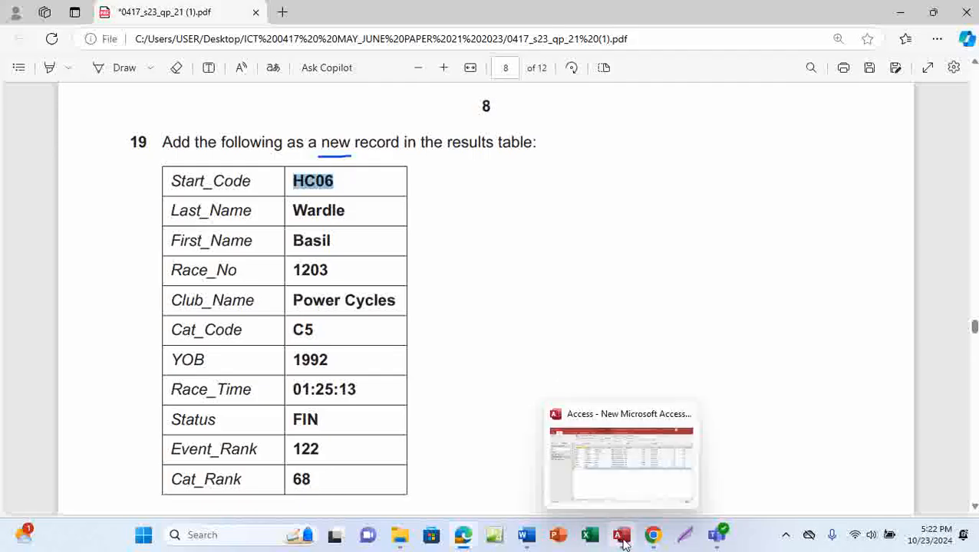
left_click(635, 482)
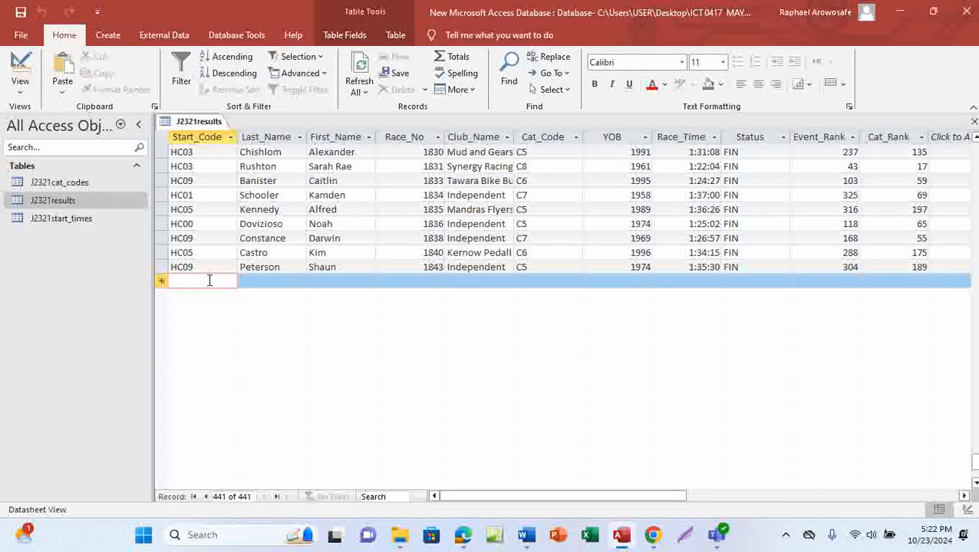
key("ctrl+v")
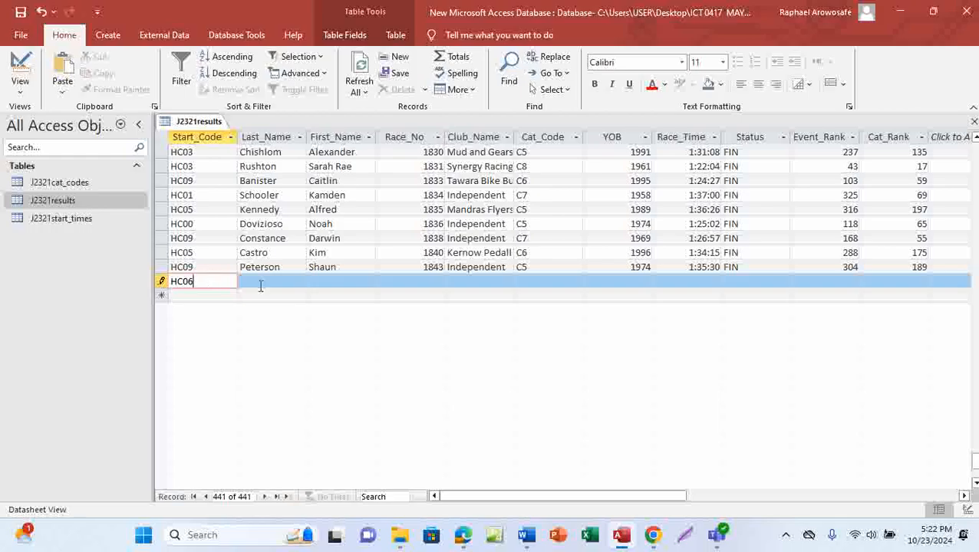
Step: Copy the last name Wardle from the PDF into Last_Name
left_click(269, 282)
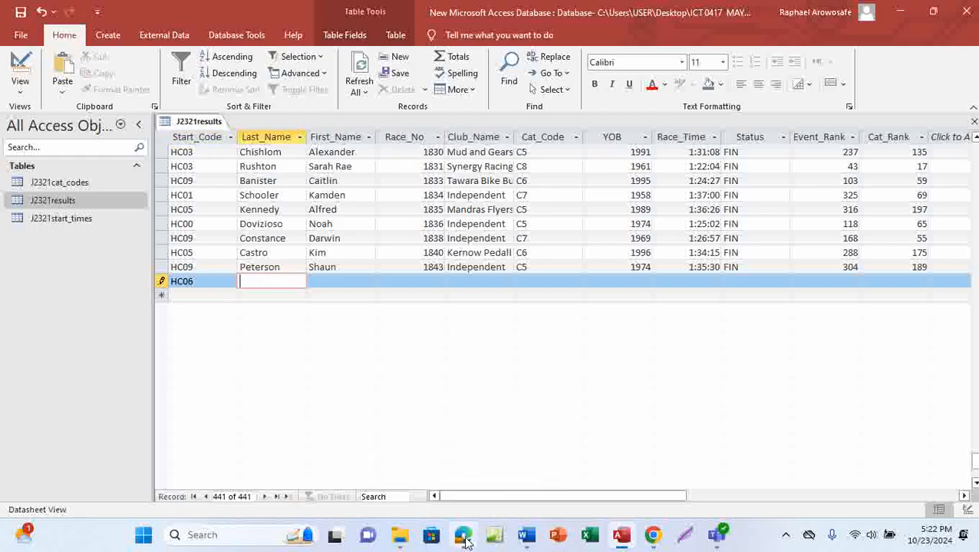
mouse_move(463, 535)
left_click(473, 477)
left_click_drag(296, 210, 352, 210)
key("ctrl+c")
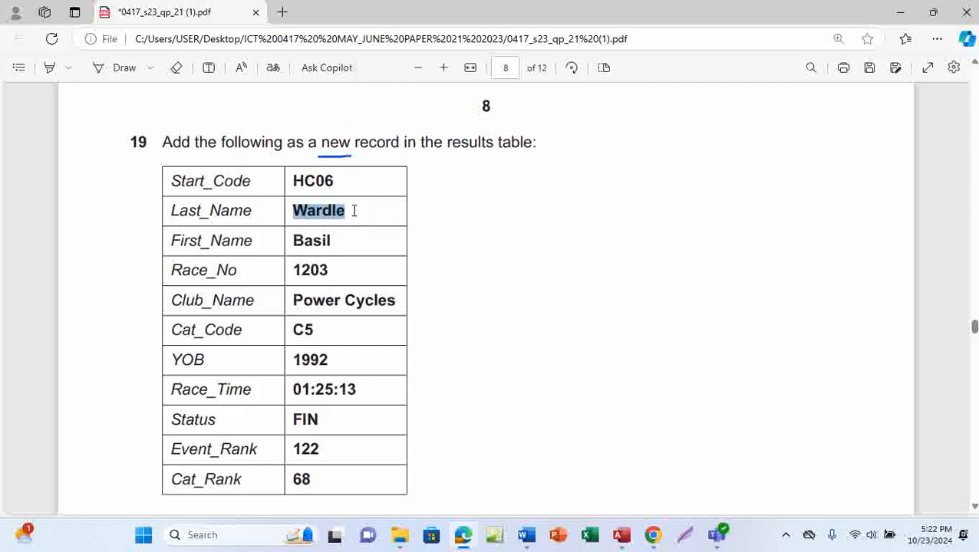
mouse_move(621, 534)
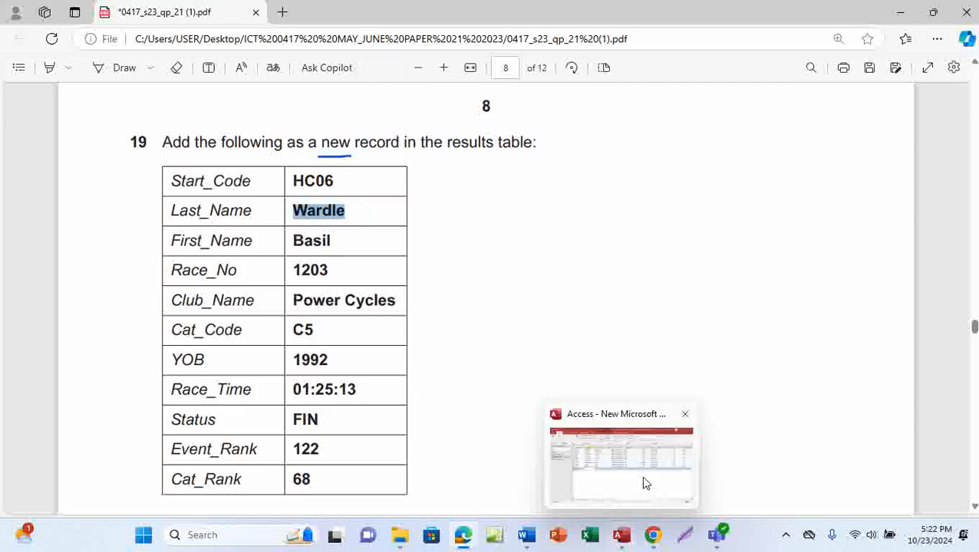
left_click(614, 470)
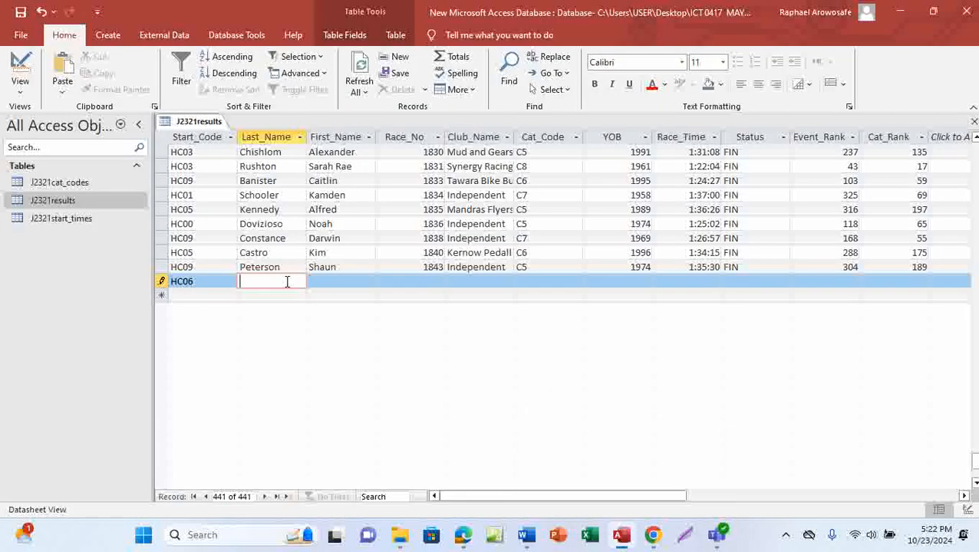
key("ctrl+v")
Step: Copy the first name Basil from the PDF into First_Name
left_click(329, 283)
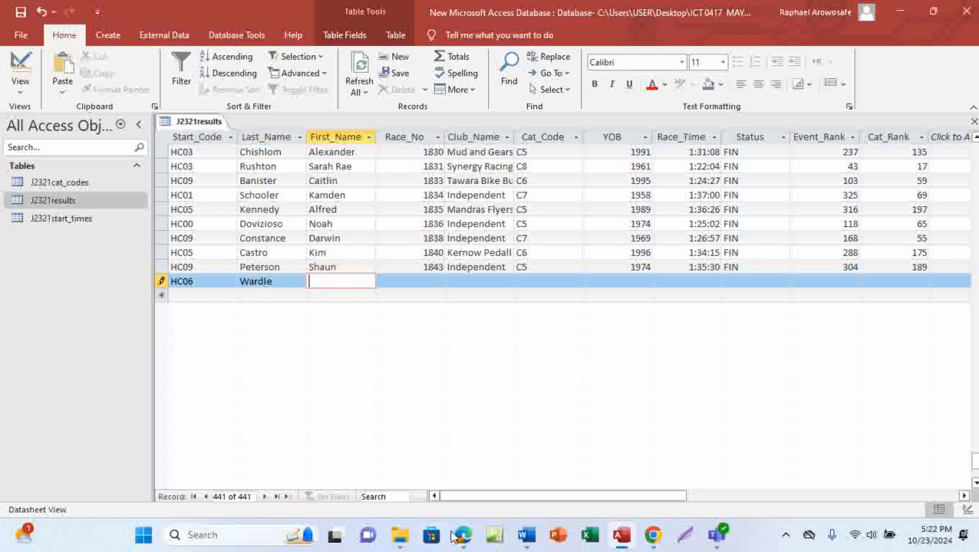
mouse_move(462, 545)
left_click(491, 460)
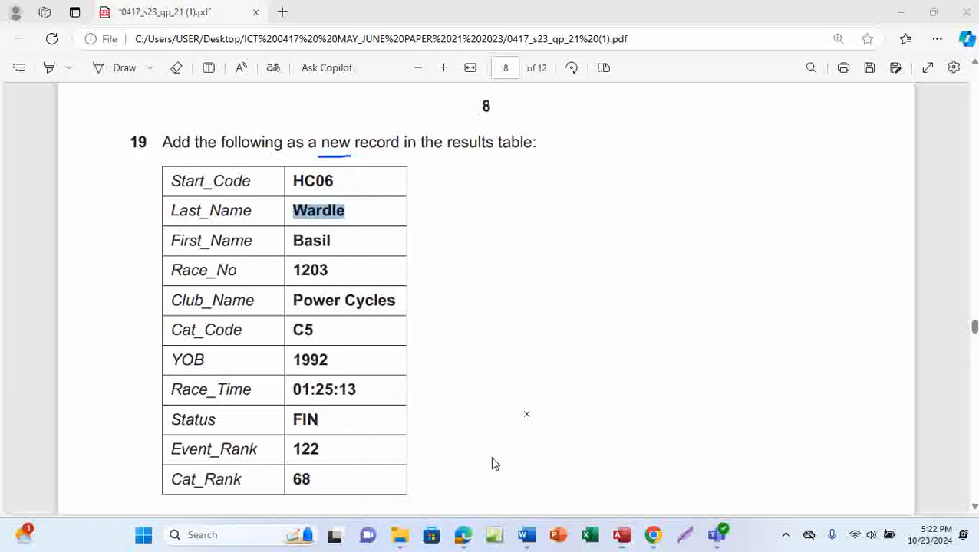
left_click(295, 240)
left_click_drag(295, 240, 335, 240)
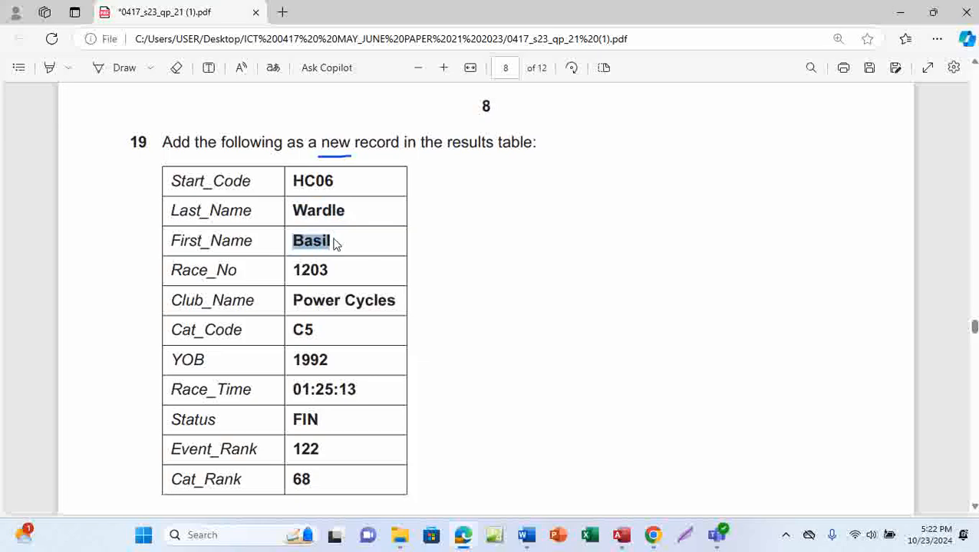
key("ctrl+c")
mouse_move(621, 535)
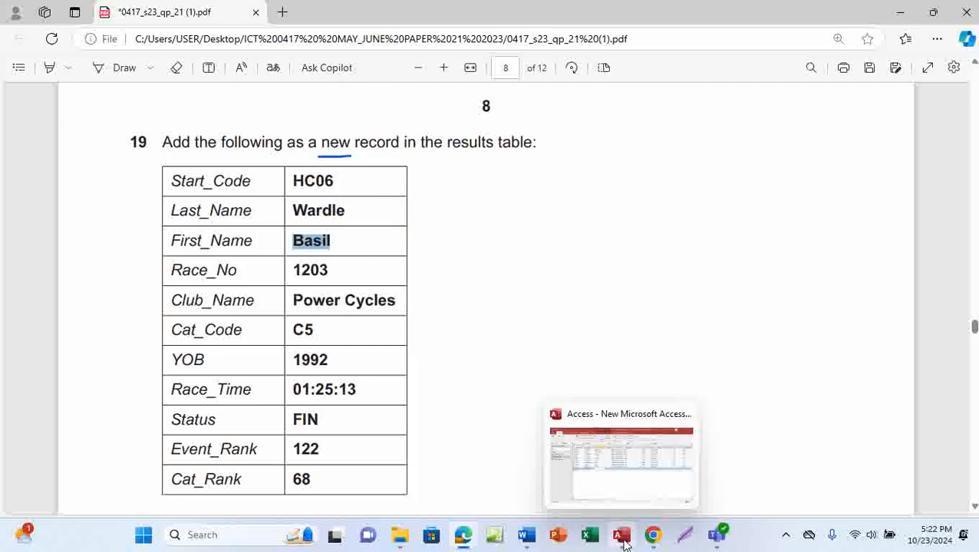
left_click(629, 485)
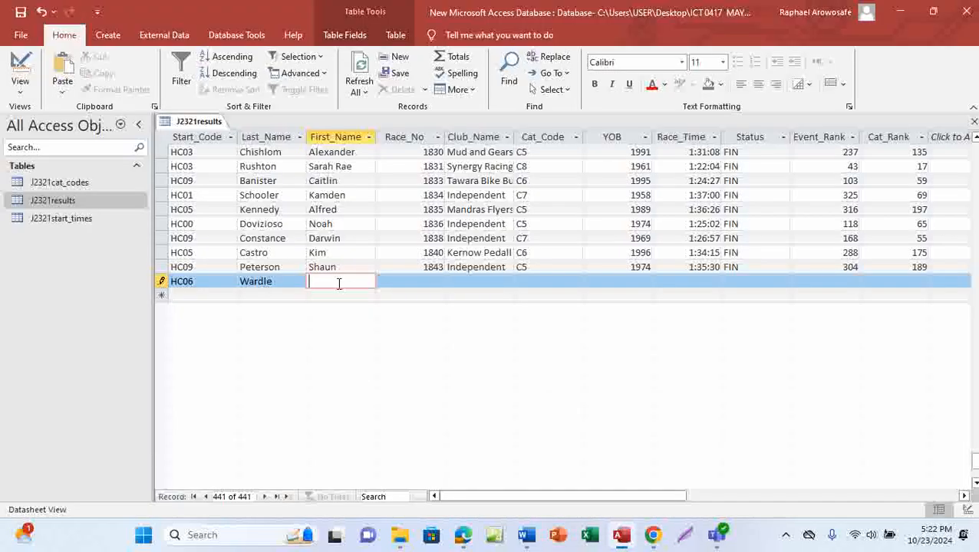
key("ctrl+v")
Step: Enter race number 1203 in Race_No
left_click(399, 283)
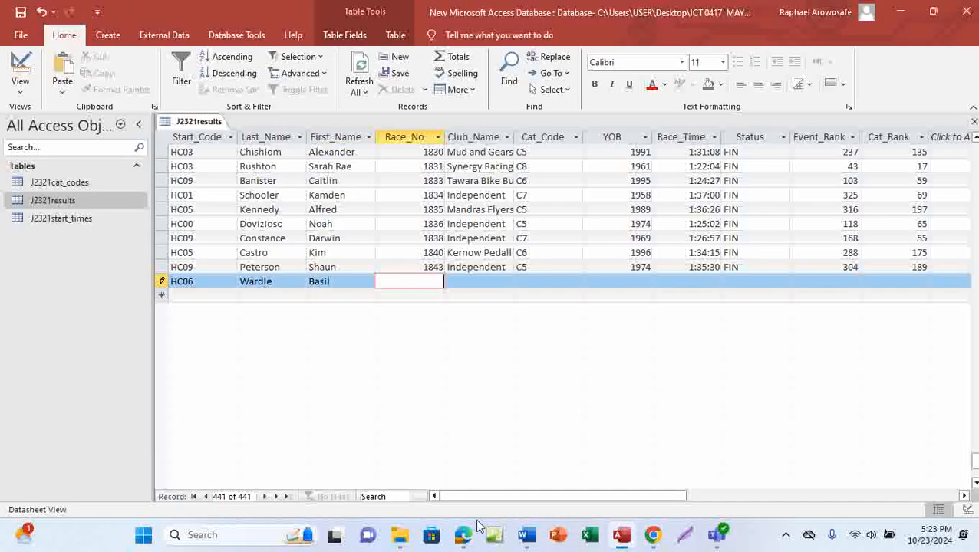
mouse_move(462, 535)
left_click(482, 483)
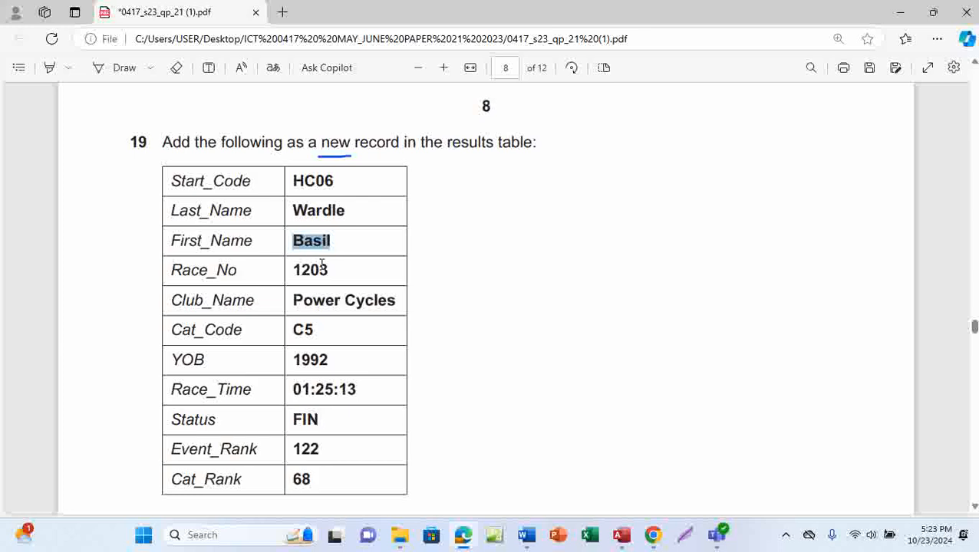
left_click_drag(290, 268, 335, 273)
key("ctrl+c")
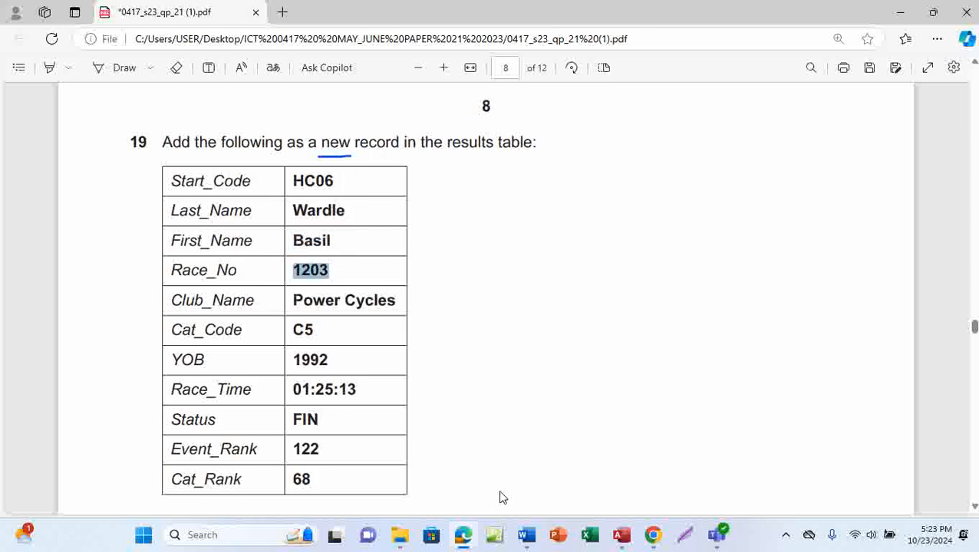
left_click(644, 488)
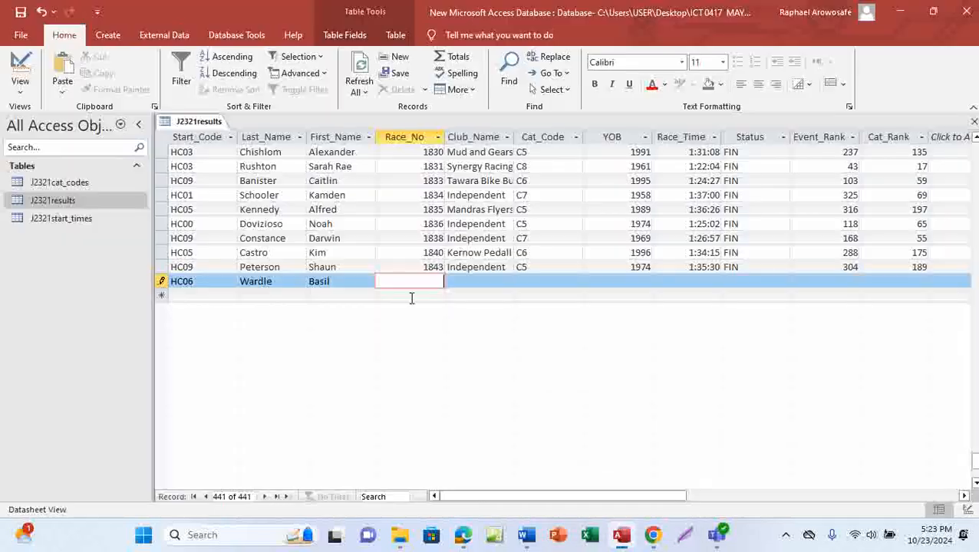
type("1203")
Step: Copy the club name Power Cycles from the PDF into Club_Name
left_click(466, 277)
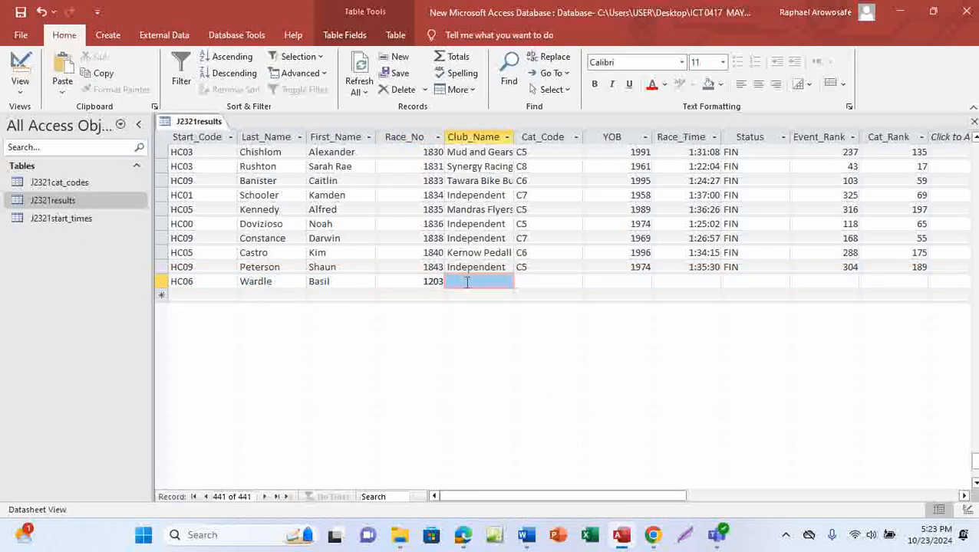
left_click(484, 280)
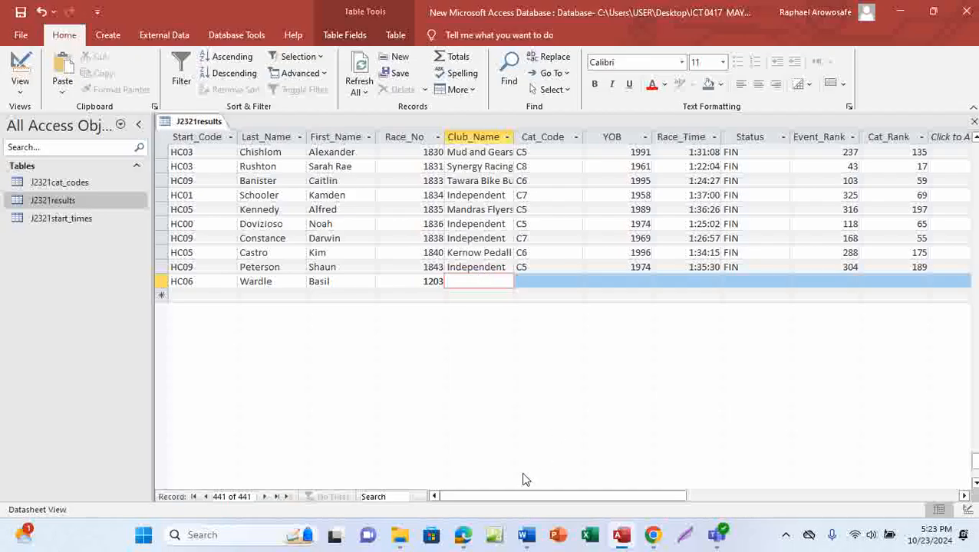
left_click(462, 537)
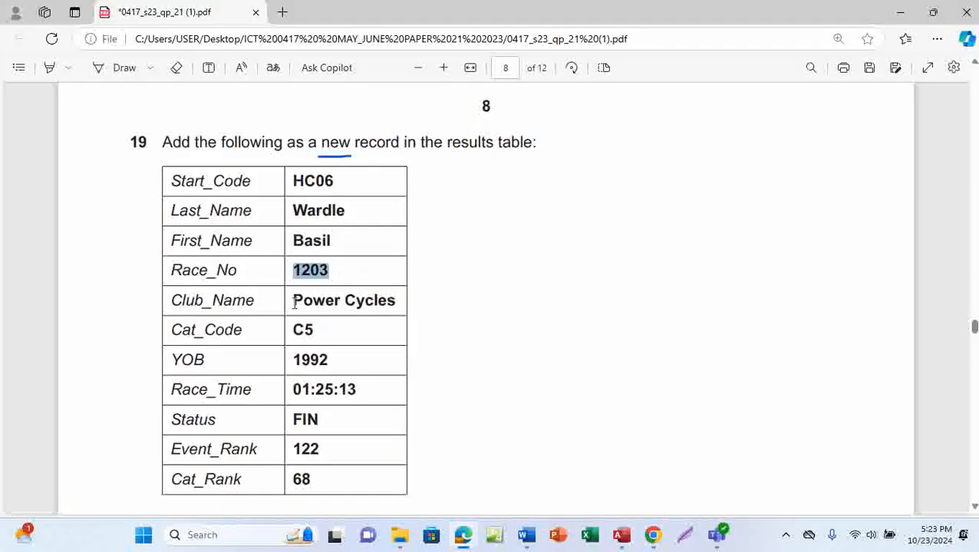
left_click_drag(292, 301, 397, 301)
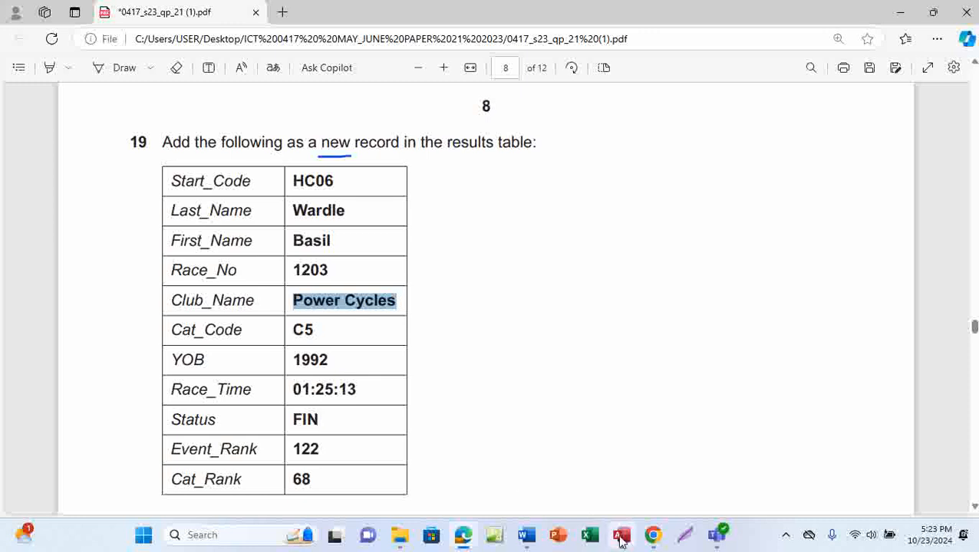
mouse_move(621, 537)
left_click(604, 488)
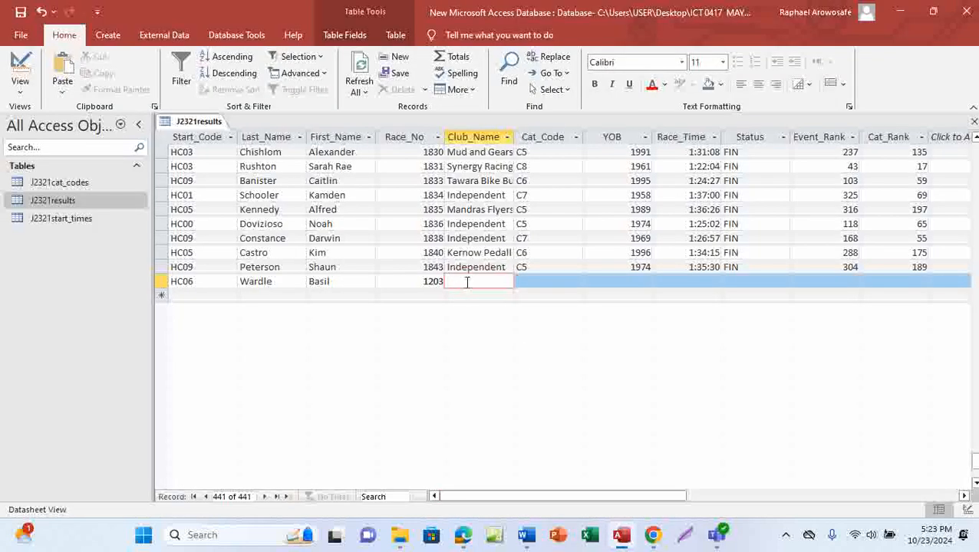
key("ctrl+v")
Step: Enter Cat_Code C5 and YOB 1992
left_click(531, 279)
mouse_move(467, 541)
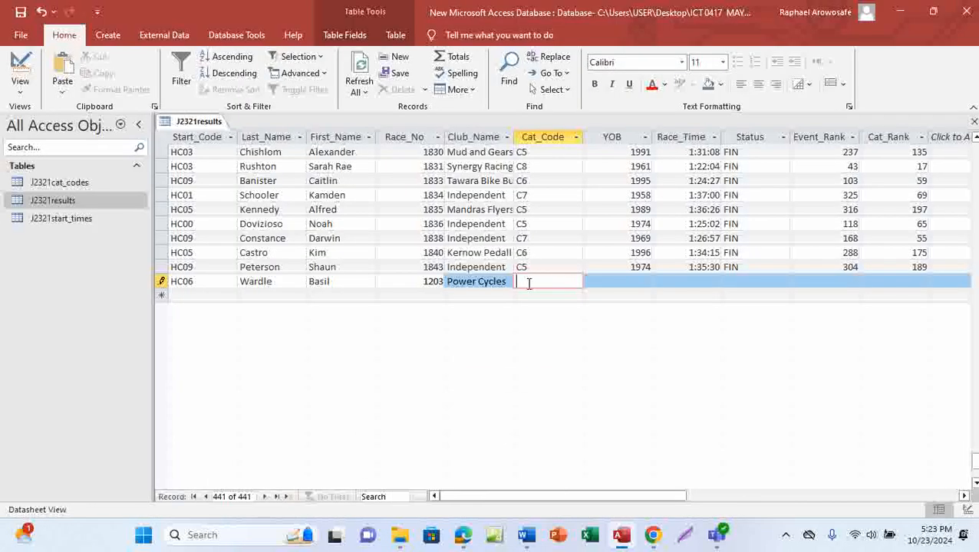
key("Caps_Lock")
type("C5")
key("Tab")
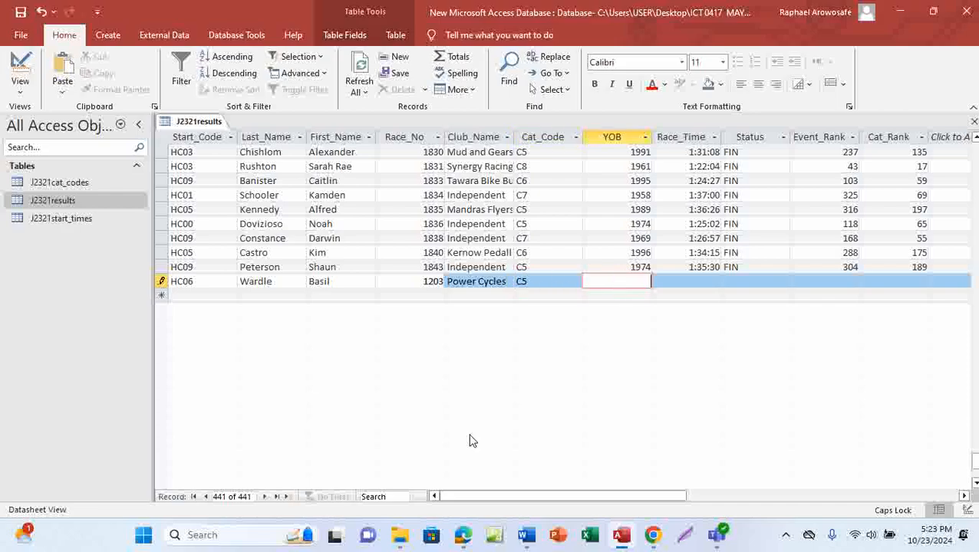
left_click(472, 493)
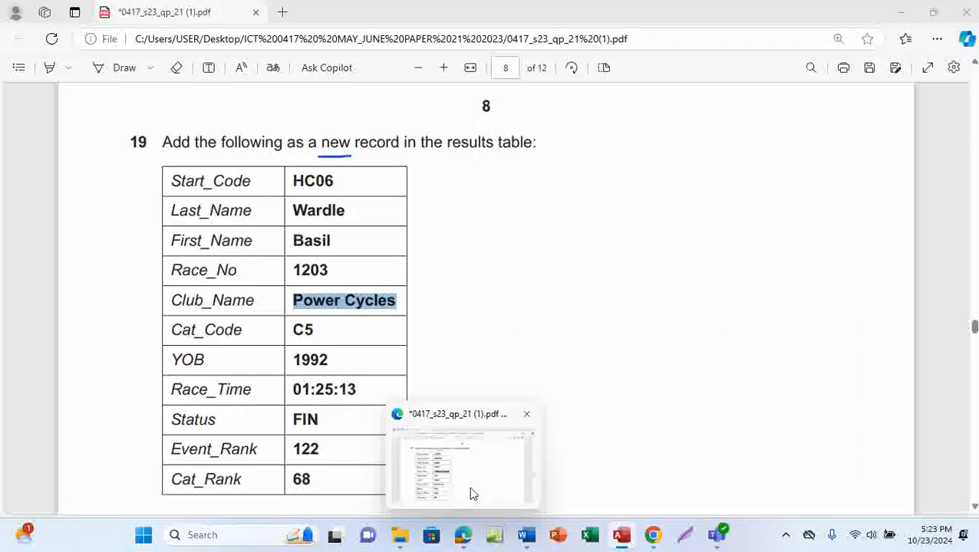
left_click(472, 493)
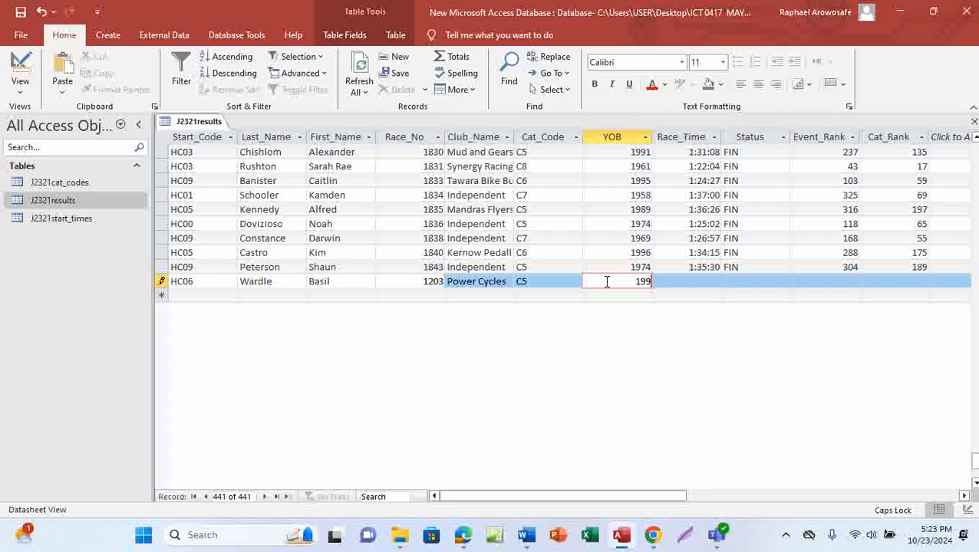
type("1992")
key("Tab")
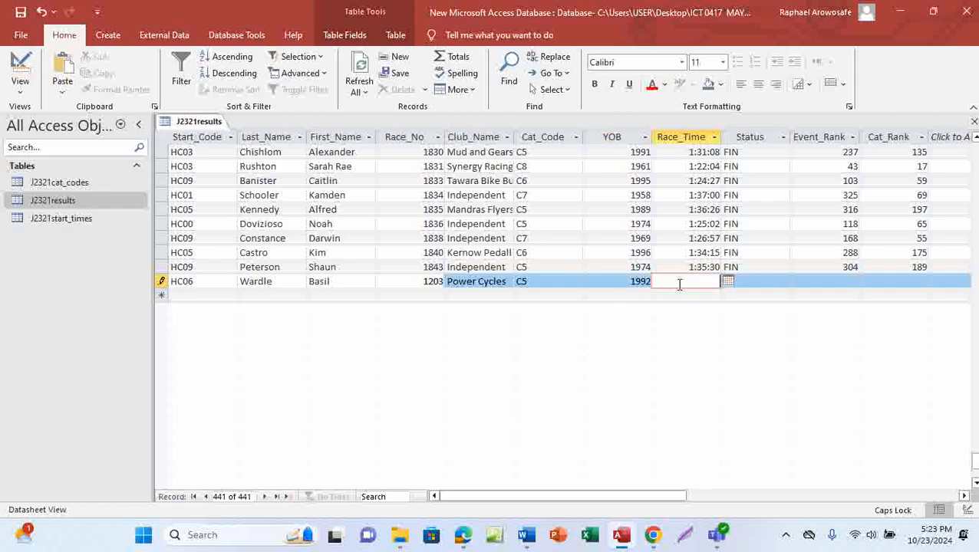
Step: Copy the race time 01:25:13 from the PDF into Race_Time
mouse_move(462, 537)
left_click(475, 499)
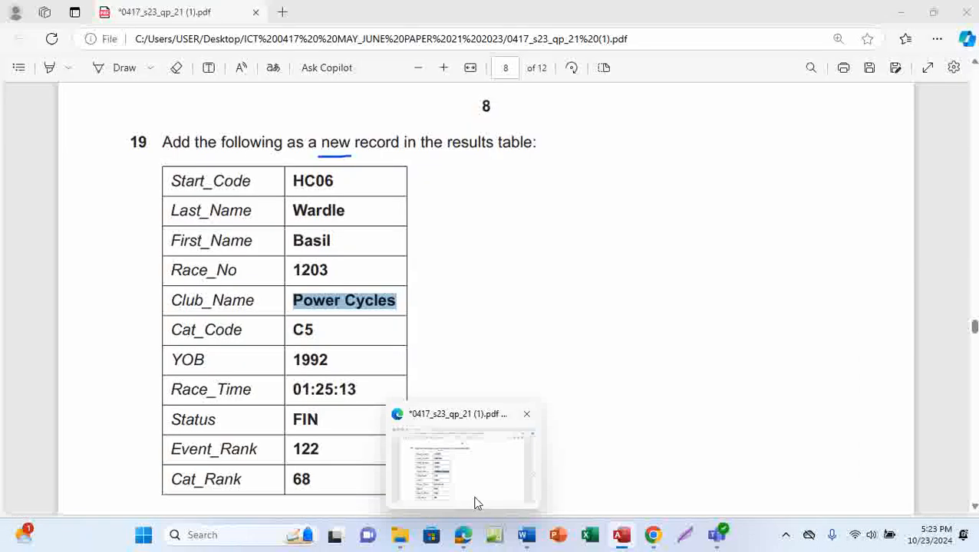
left_click_drag(292, 389, 359, 388)
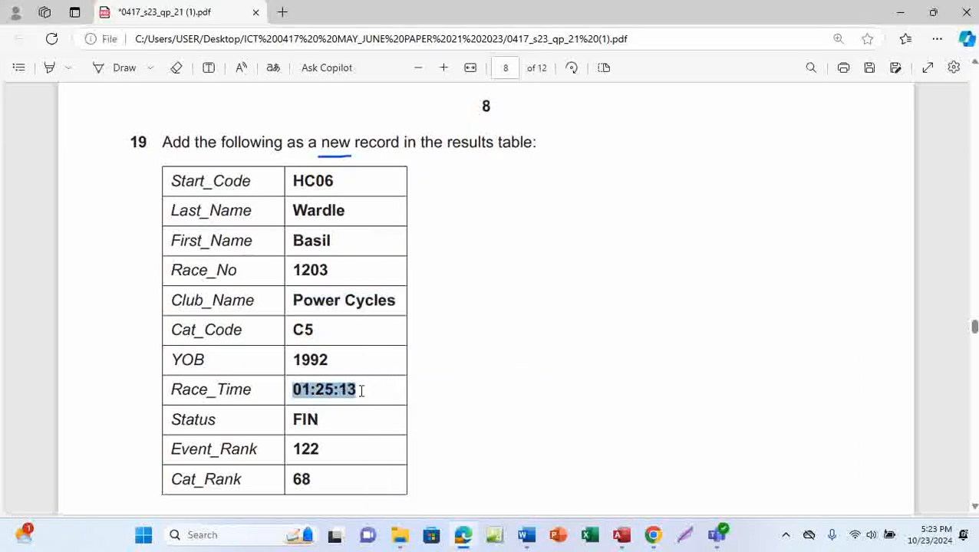
key("ctrl+c")
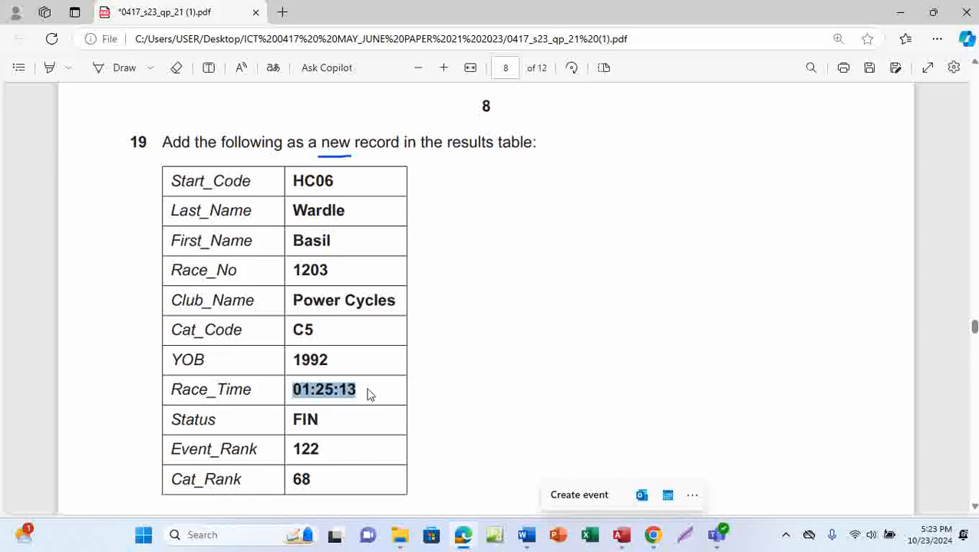
mouse_move(621, 534)
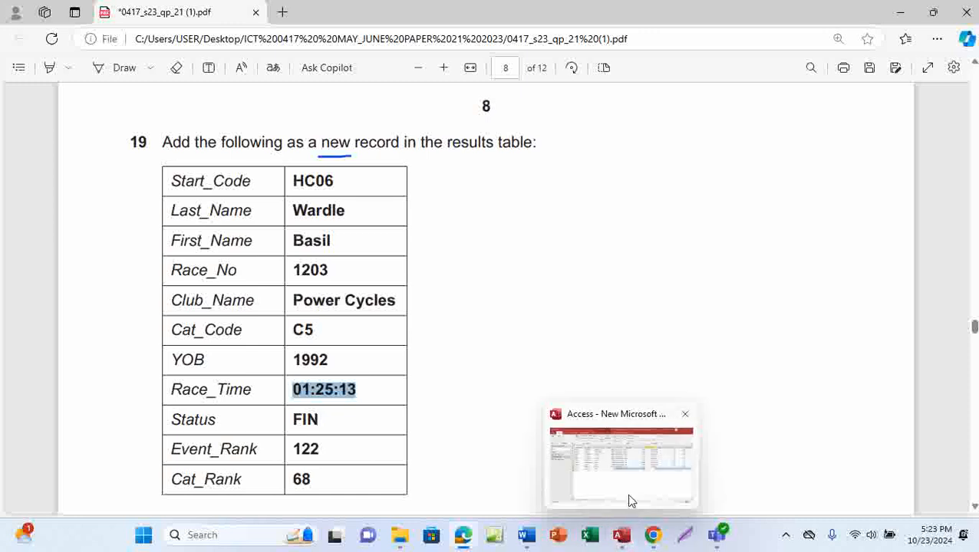
left_click(631, 495)
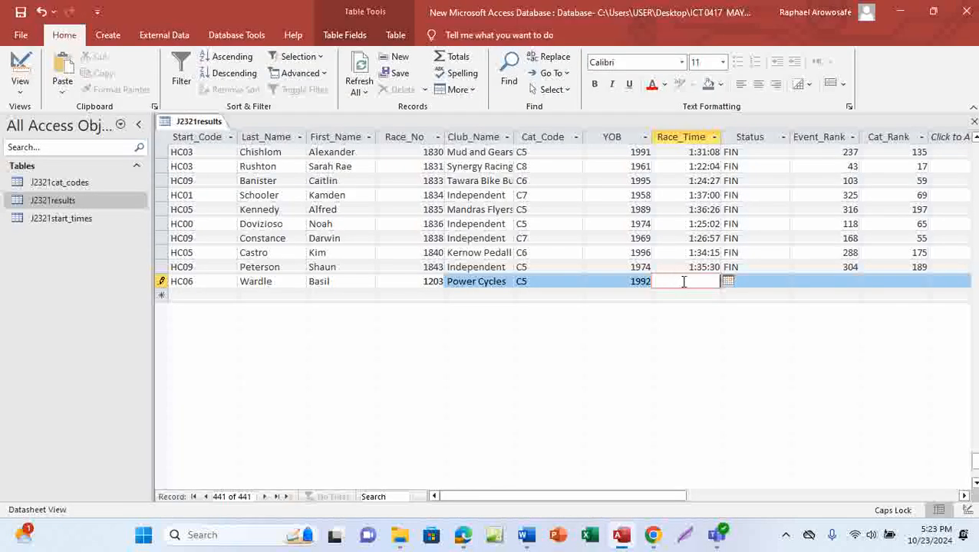
key("ctrl+v")
left_click(752, 281)
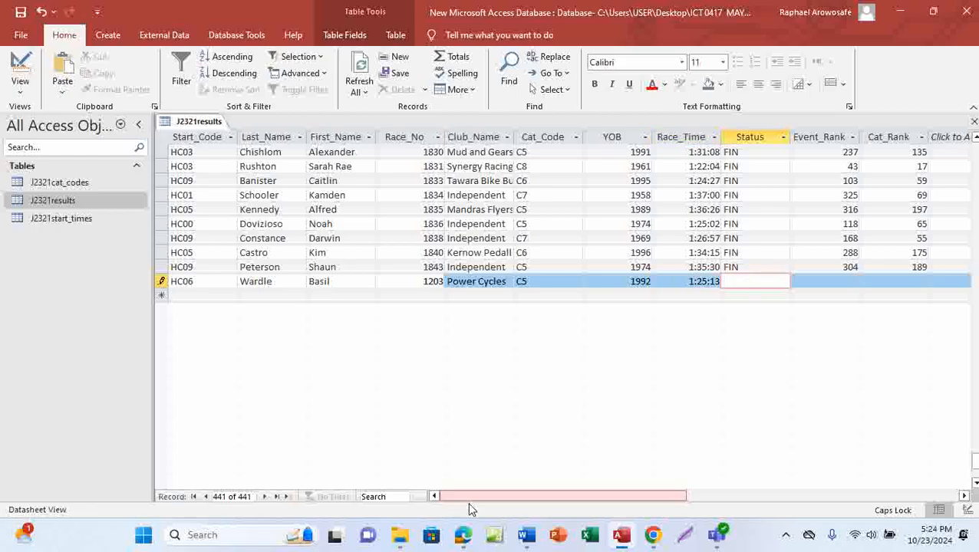
Step: Enter Status FIN, Event_Rank 122 and Cat_Rank 68
mouse_move(463, 529)
mouse_move(493, 496)
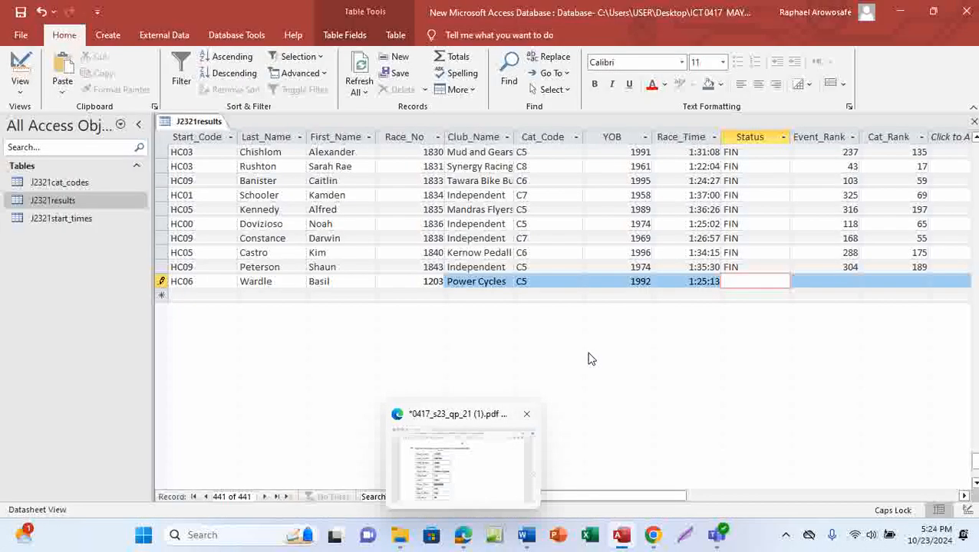
type("F")
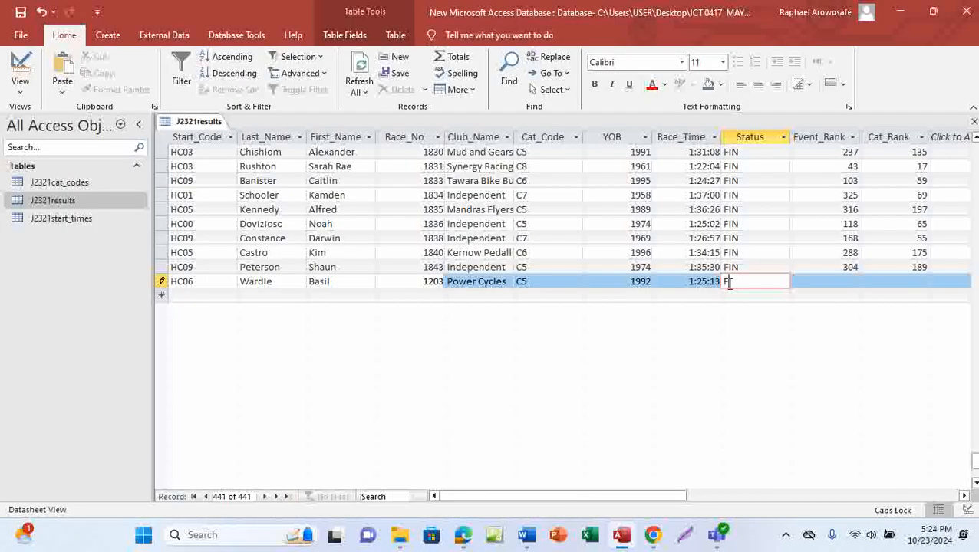
type("IN")
left_click(826, 282)
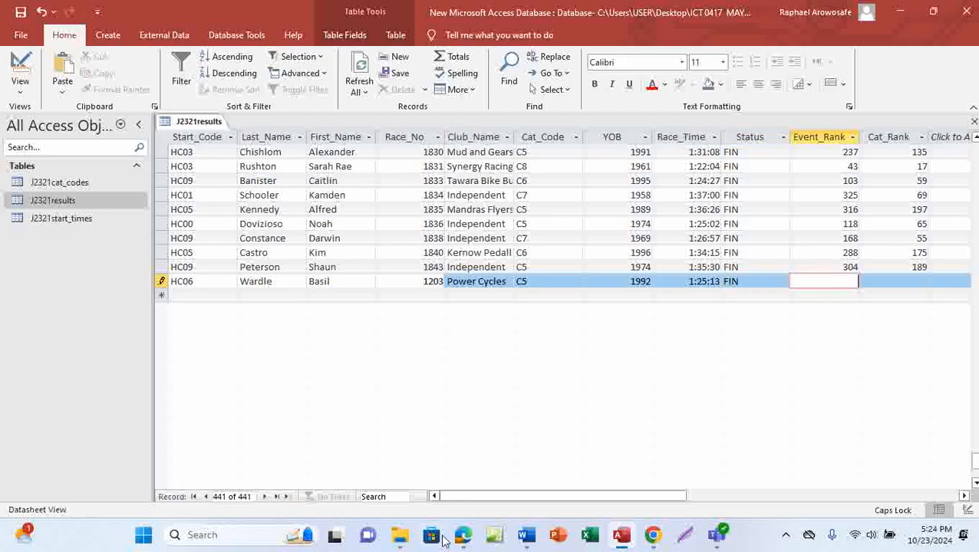
left_click(471, 486)
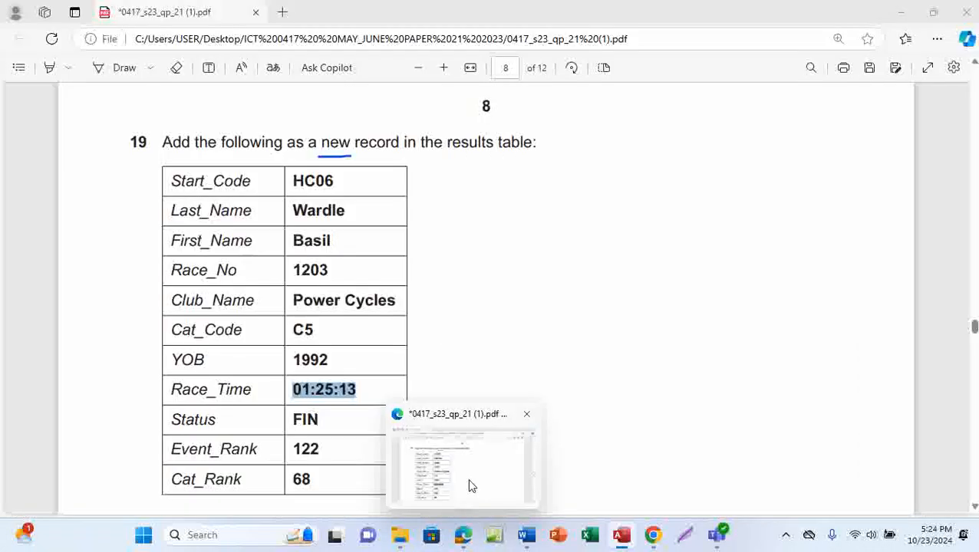
key("alt+Tab")
type("1")
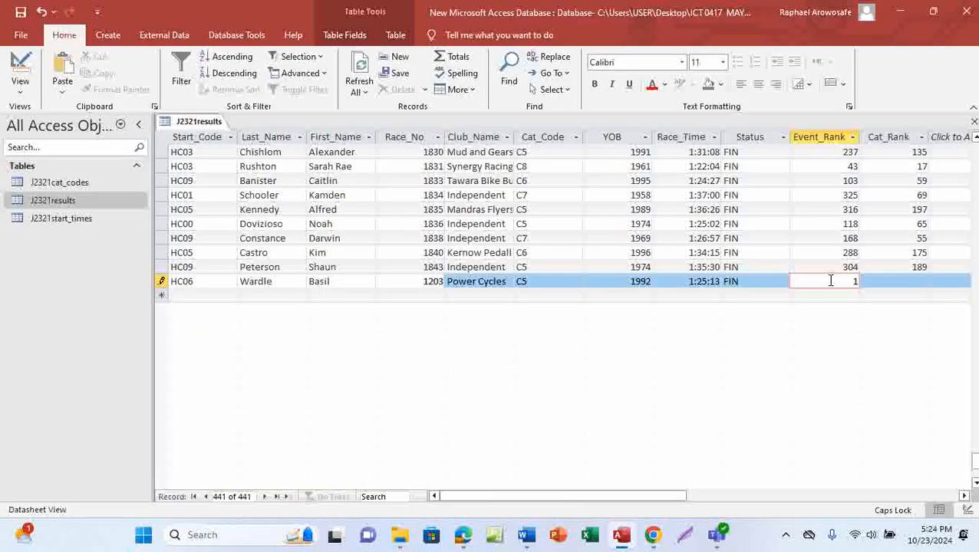
type("22")
key("Tab")
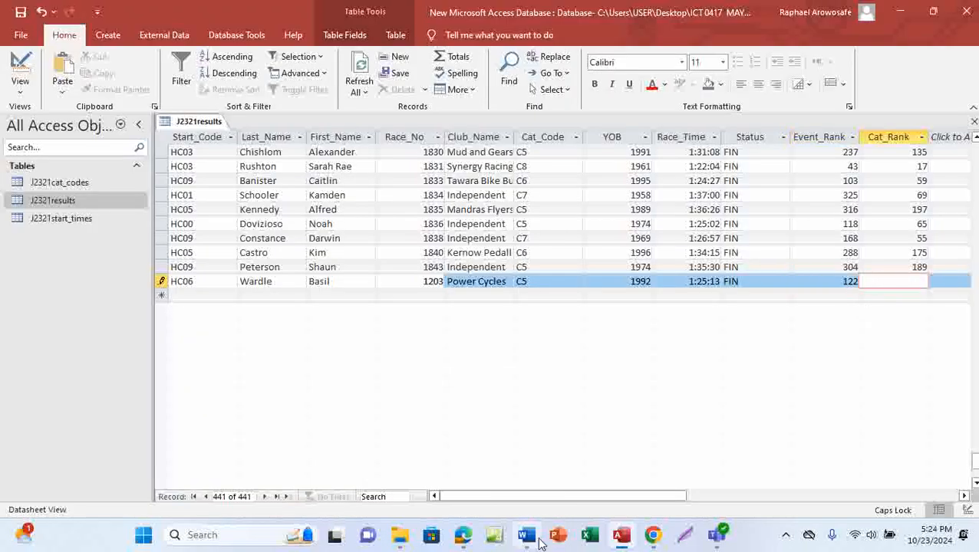
mouse_move(480, 474)
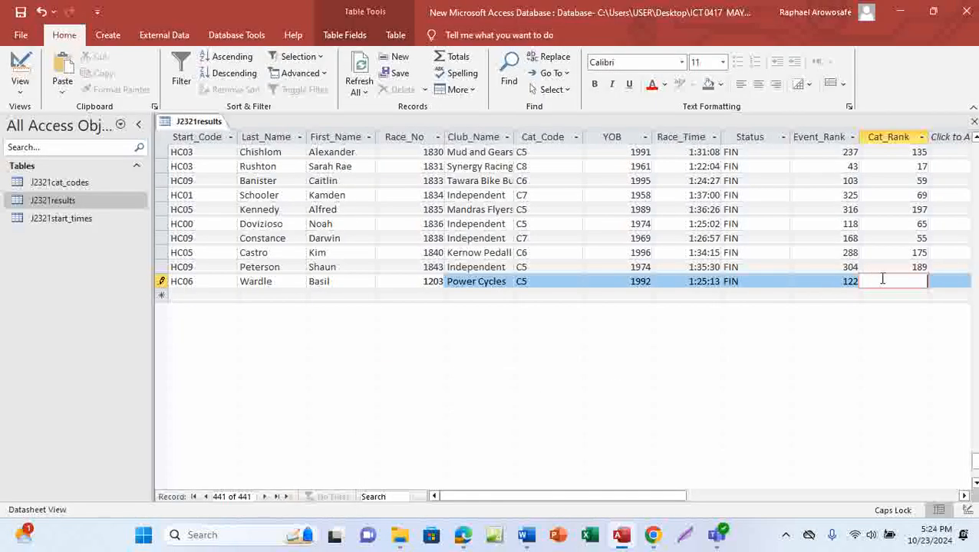
type("68")
left_click(516, 418)
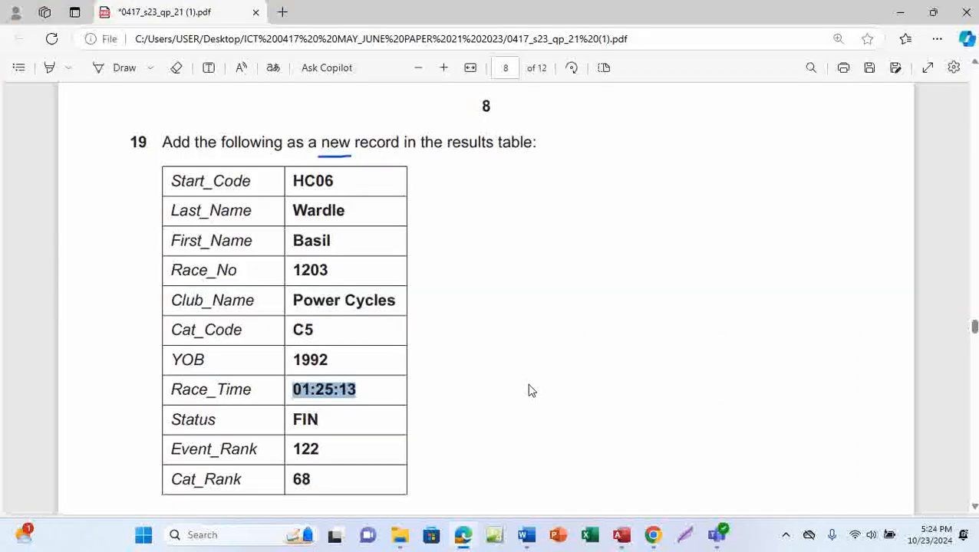
Step: Save the new HC06 Wardle record from the Quick Access Toolbar
scroll(511, 391, "down", 3)
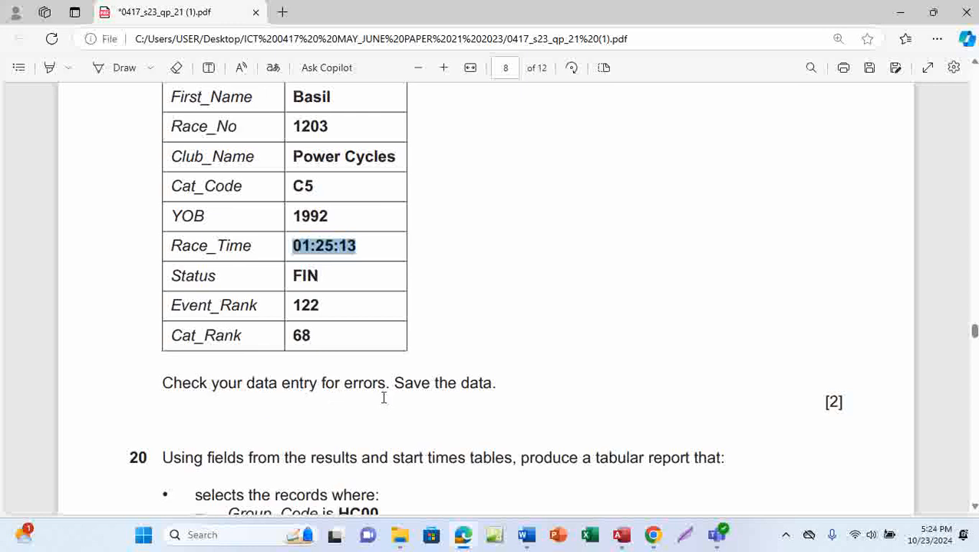
left_click(122, 69)
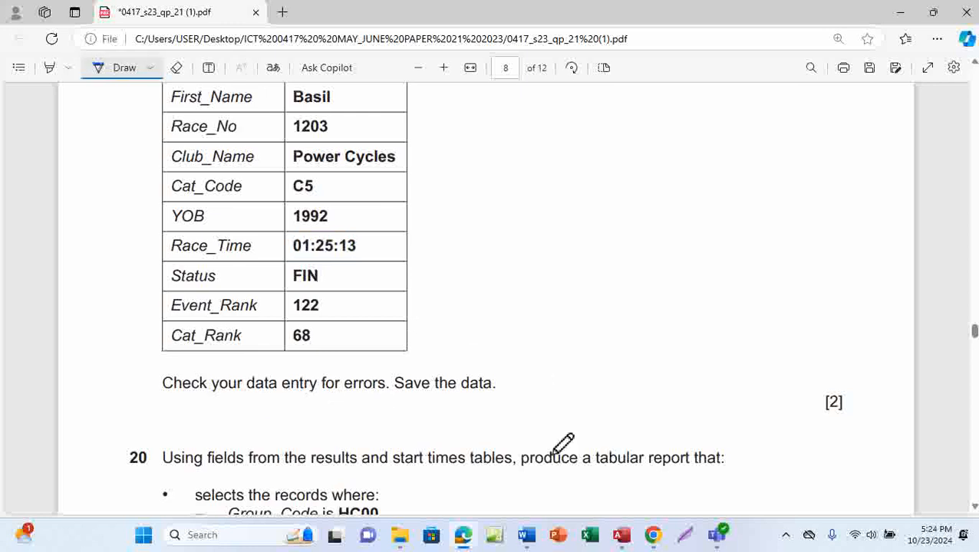
mouse_move(620, 534)
left_click(623, 485)
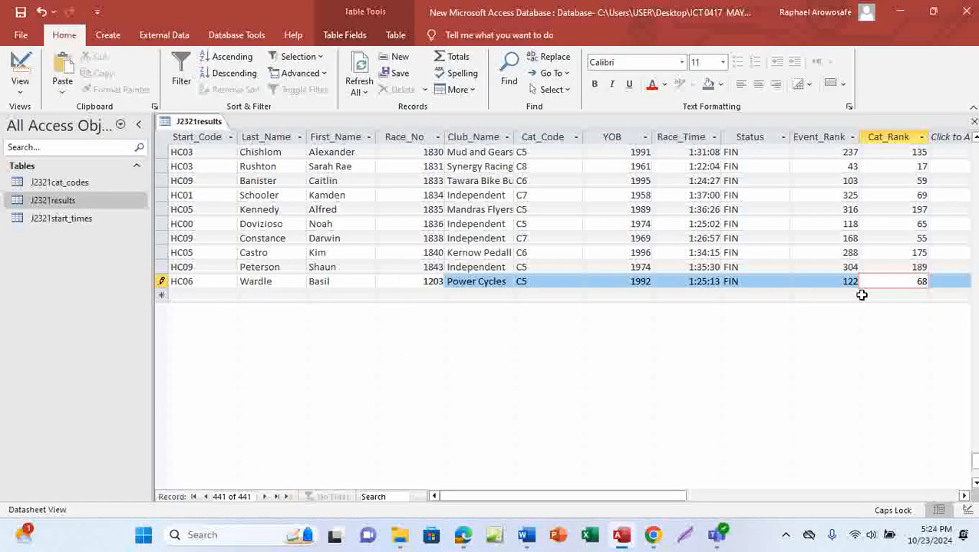
left_click(22, 13)
mouse_move(466, 533)
Step: Tick the 'data entry' instruction, circle its [2] mark, and scroll to question 20
left_click(481, 479)
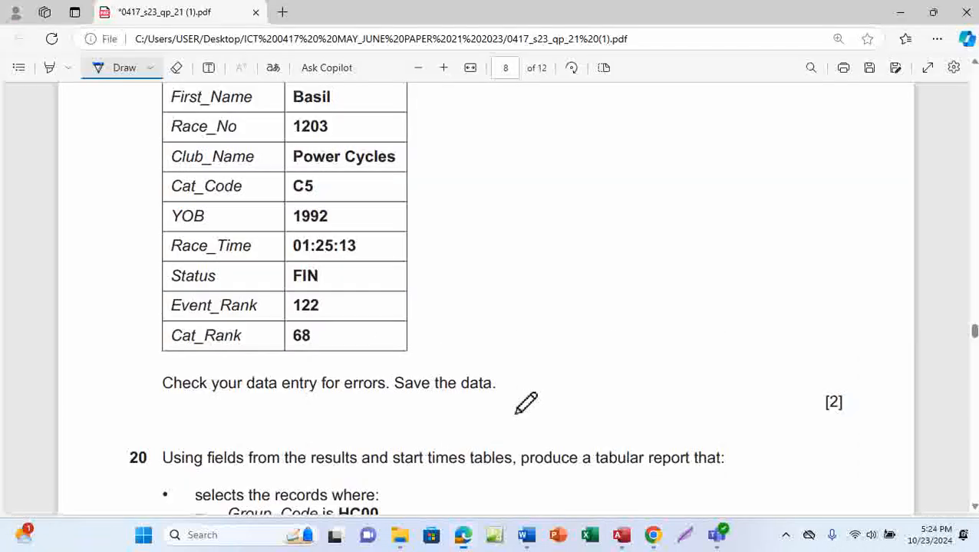
left_click_drag(241, 394, 407, 354)
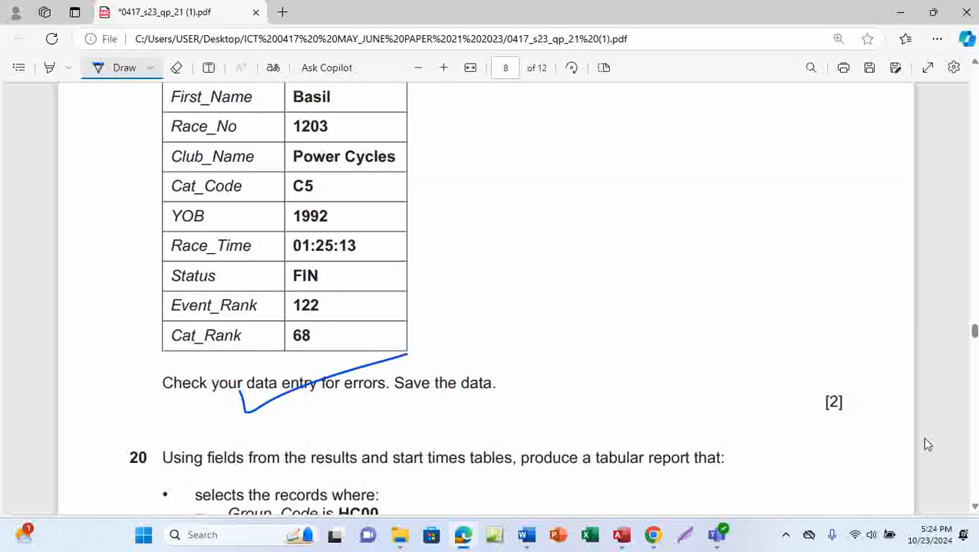
mouse_move(818, 400)
left_mouse_down()
mouse_move(861, 417)
mouse_move(821, 389)
mouse_move(816, 396)
left_mouse_up()
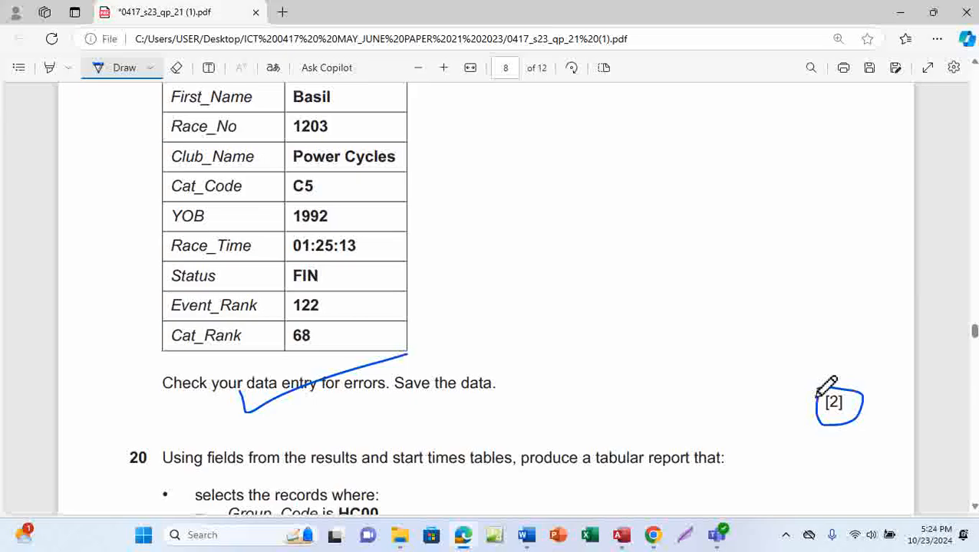
scroll(541, 403, "down", 4)
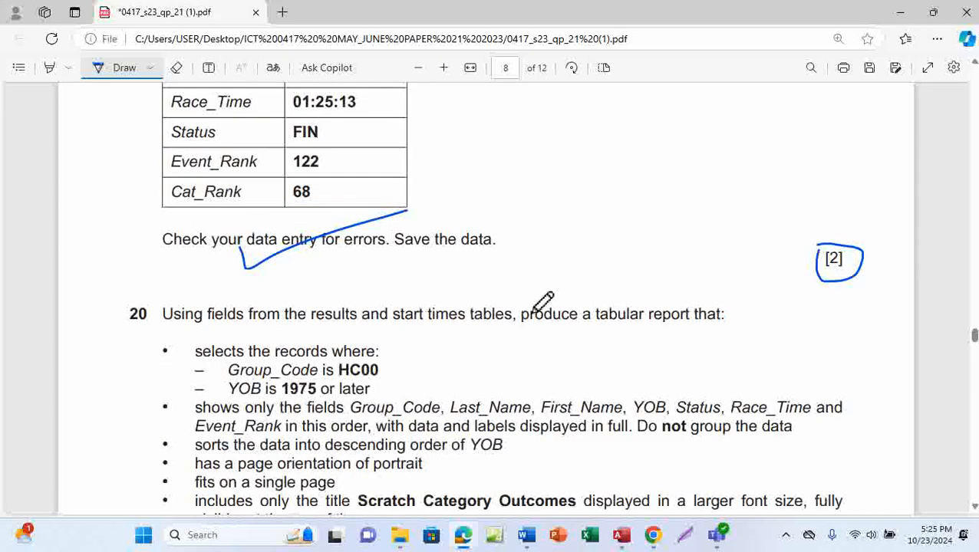
scroll(543, 301, "down", 4)
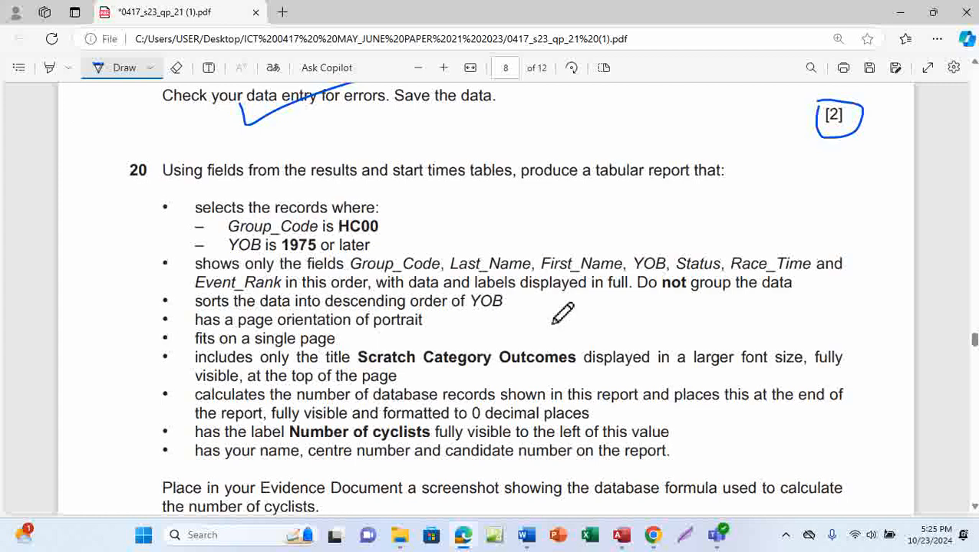
scroll(562, 312, "up", 6)
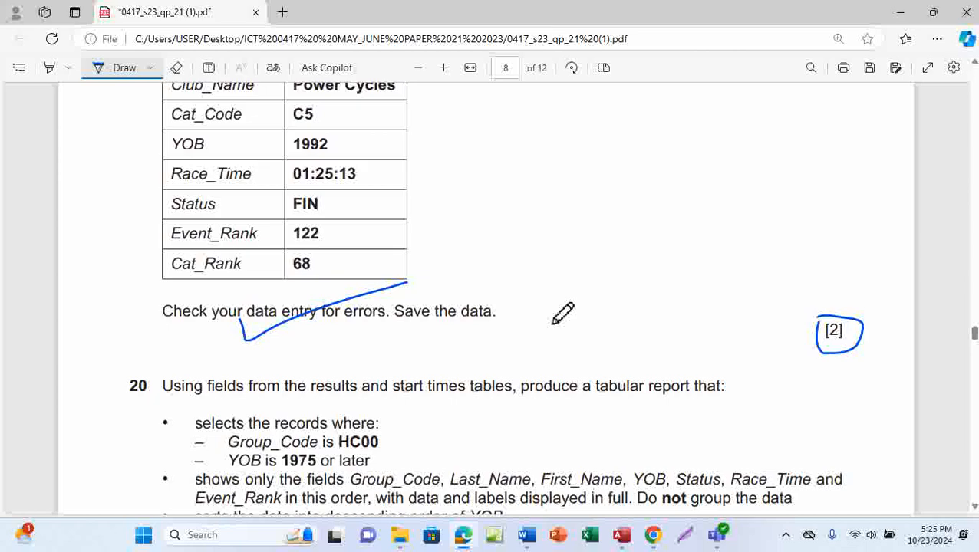
scroll(562, 312, "down", 2)
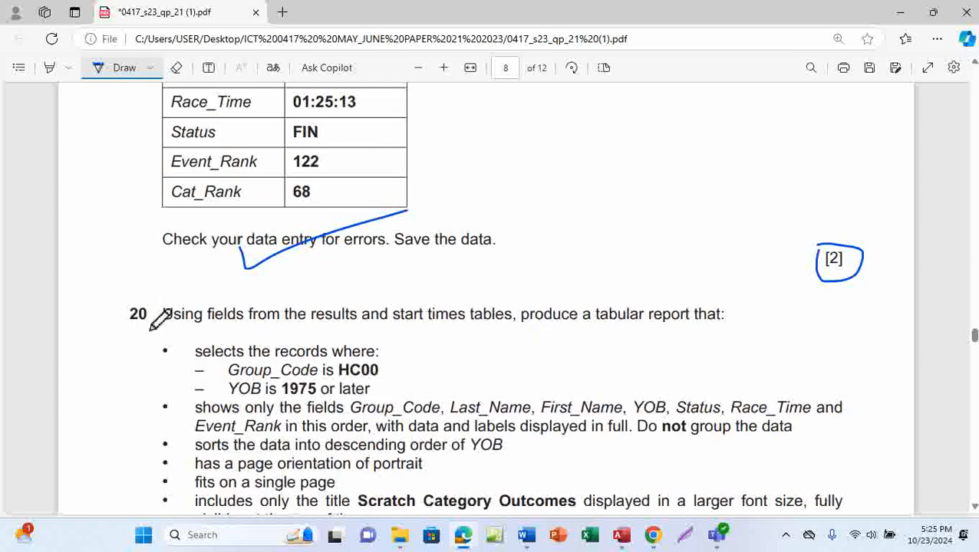